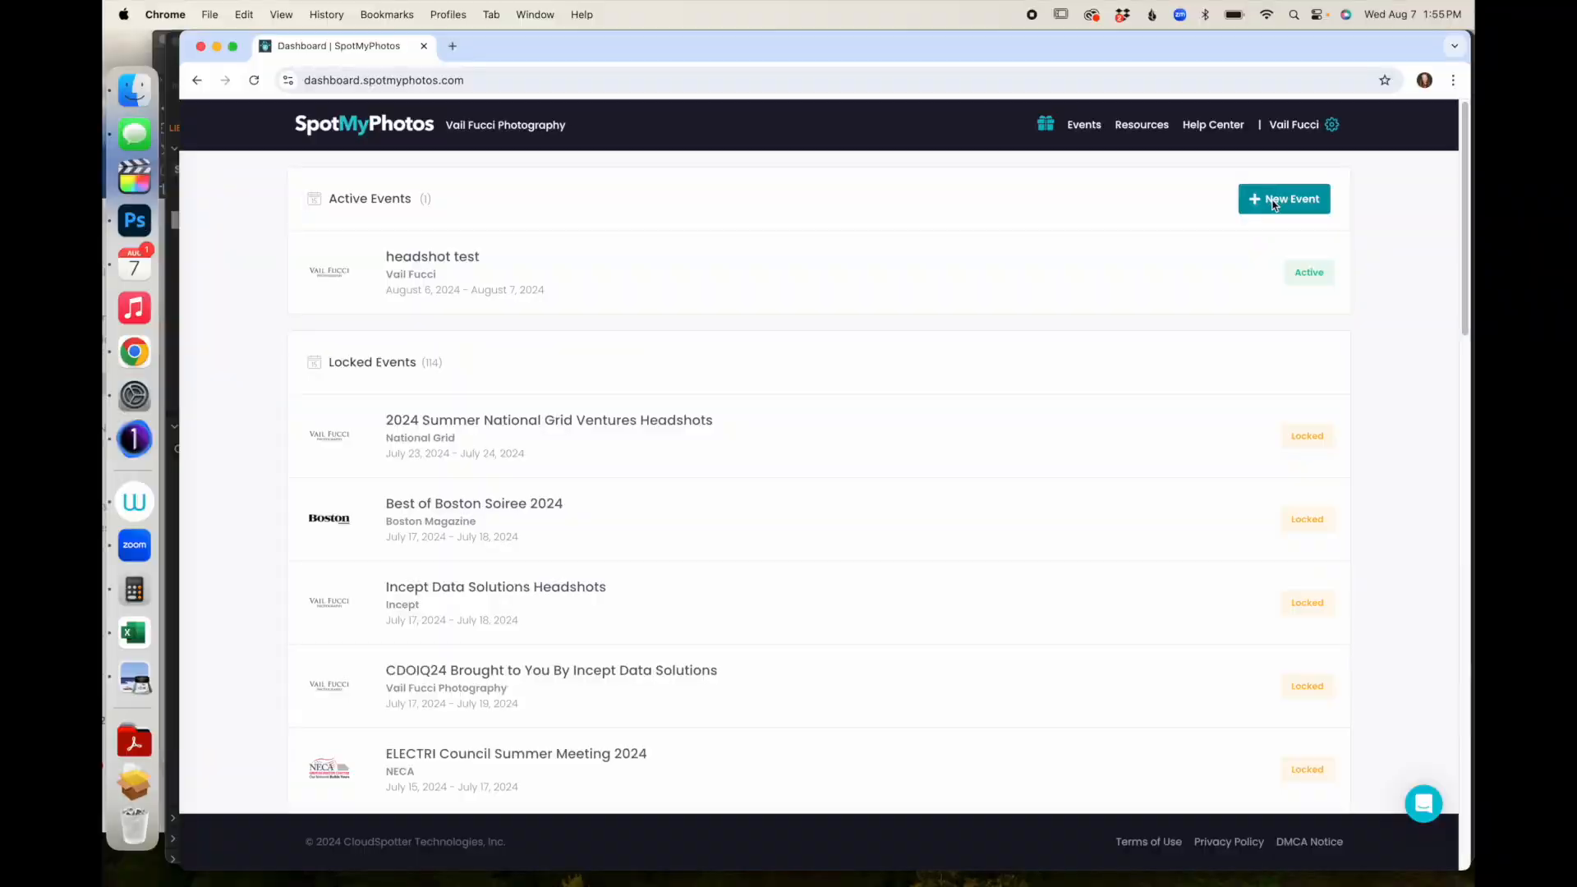
# - Open a blank New Event form from the events dashboard with + New Event
pyautogui.click(1274, 204)
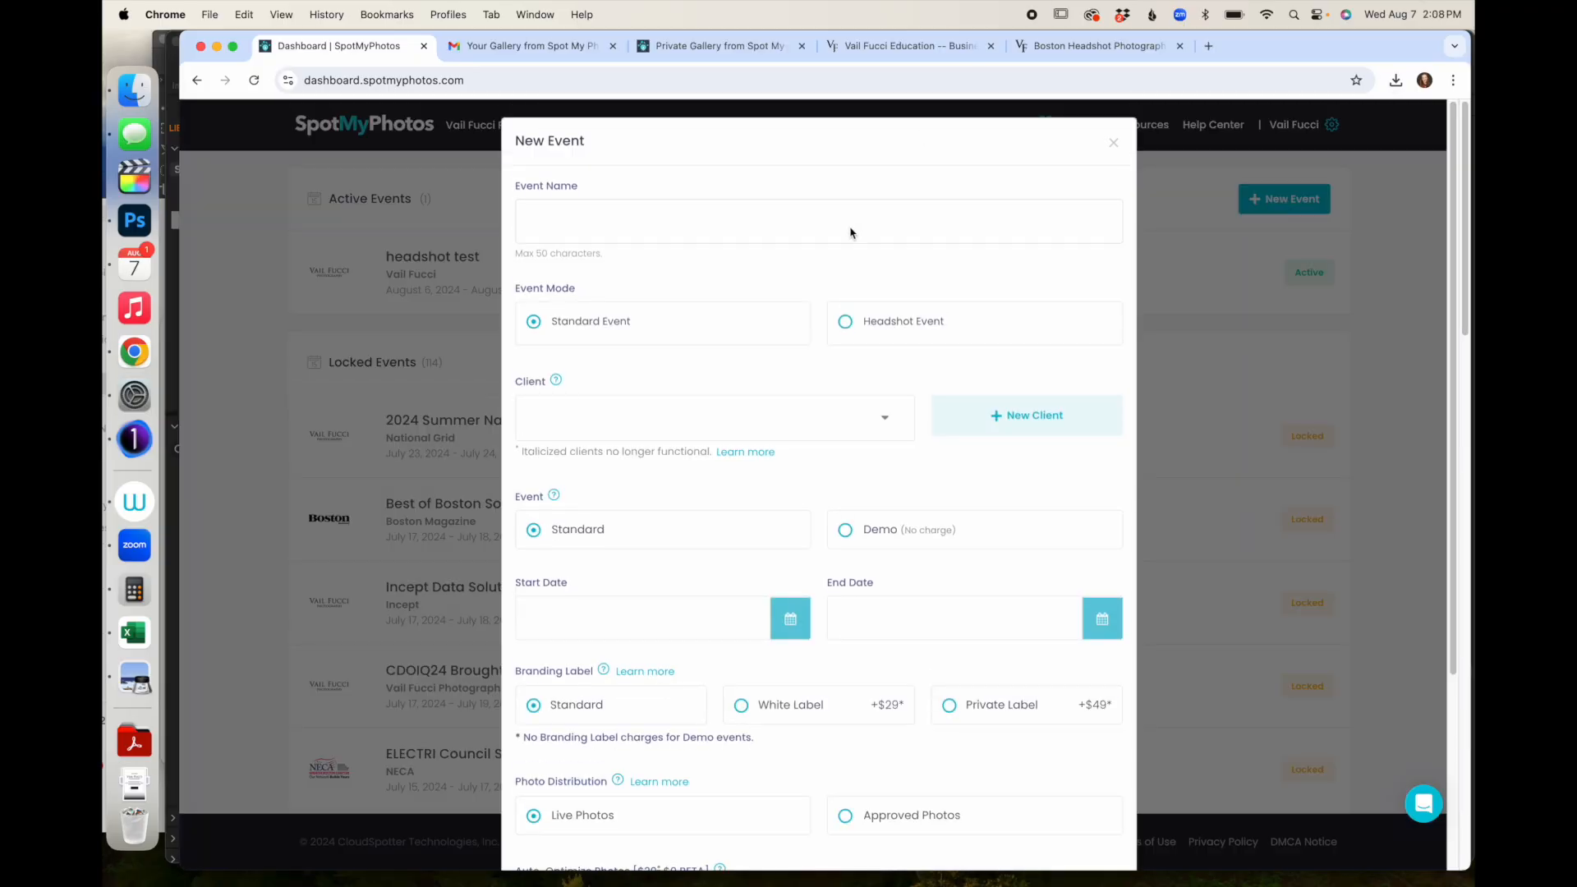
# - Enter 'Spot My Photos Headshot' as the event name
pyautogui.click(851, 231)
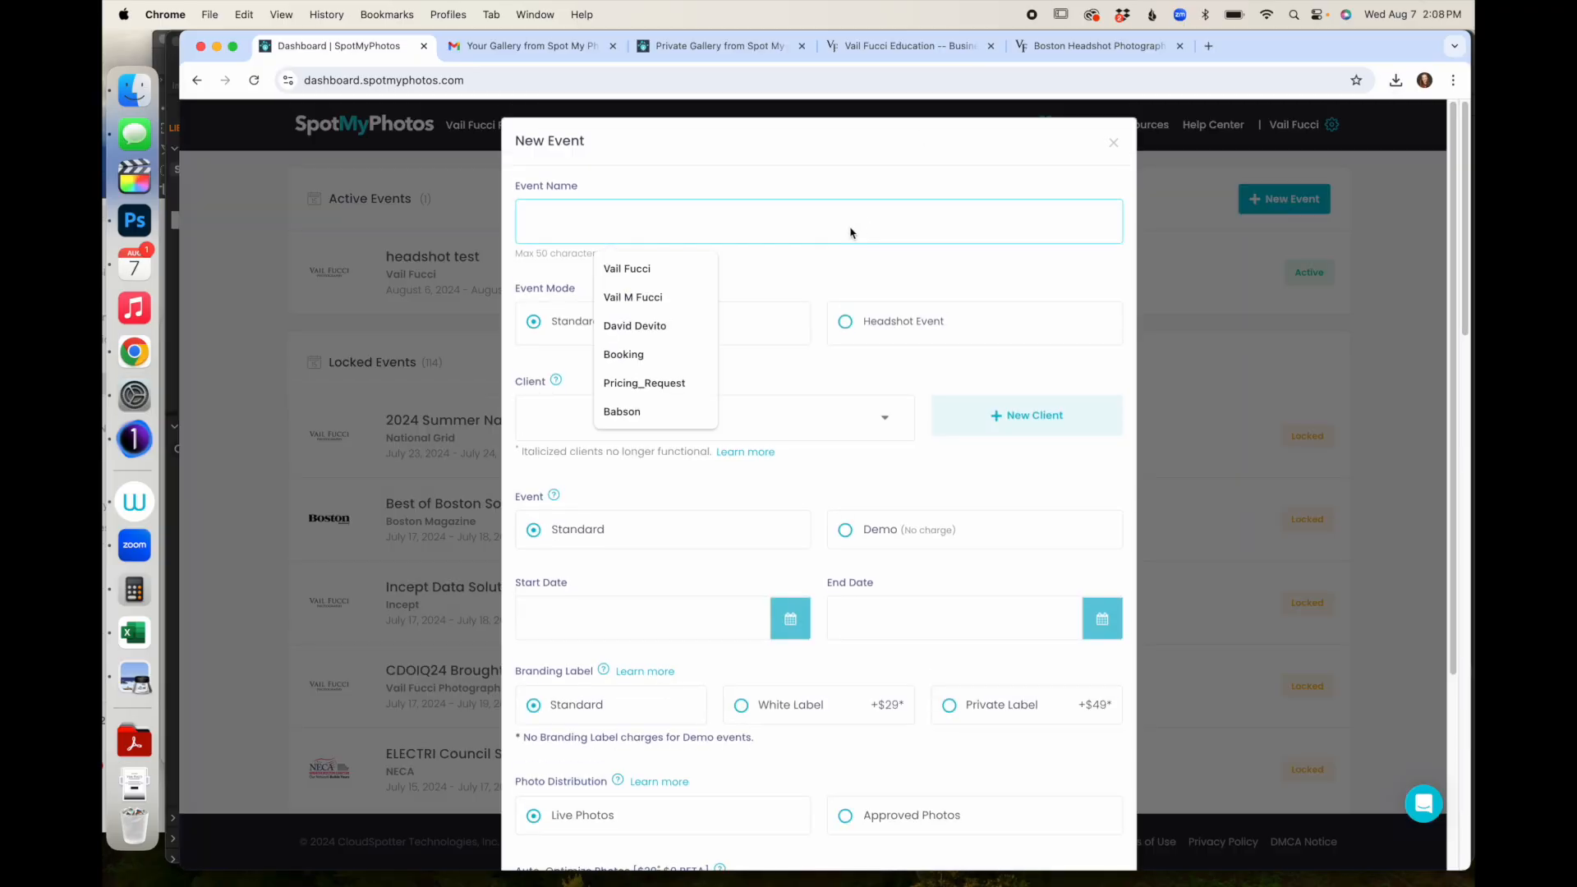
pyautogui.write('Spot My Photos')
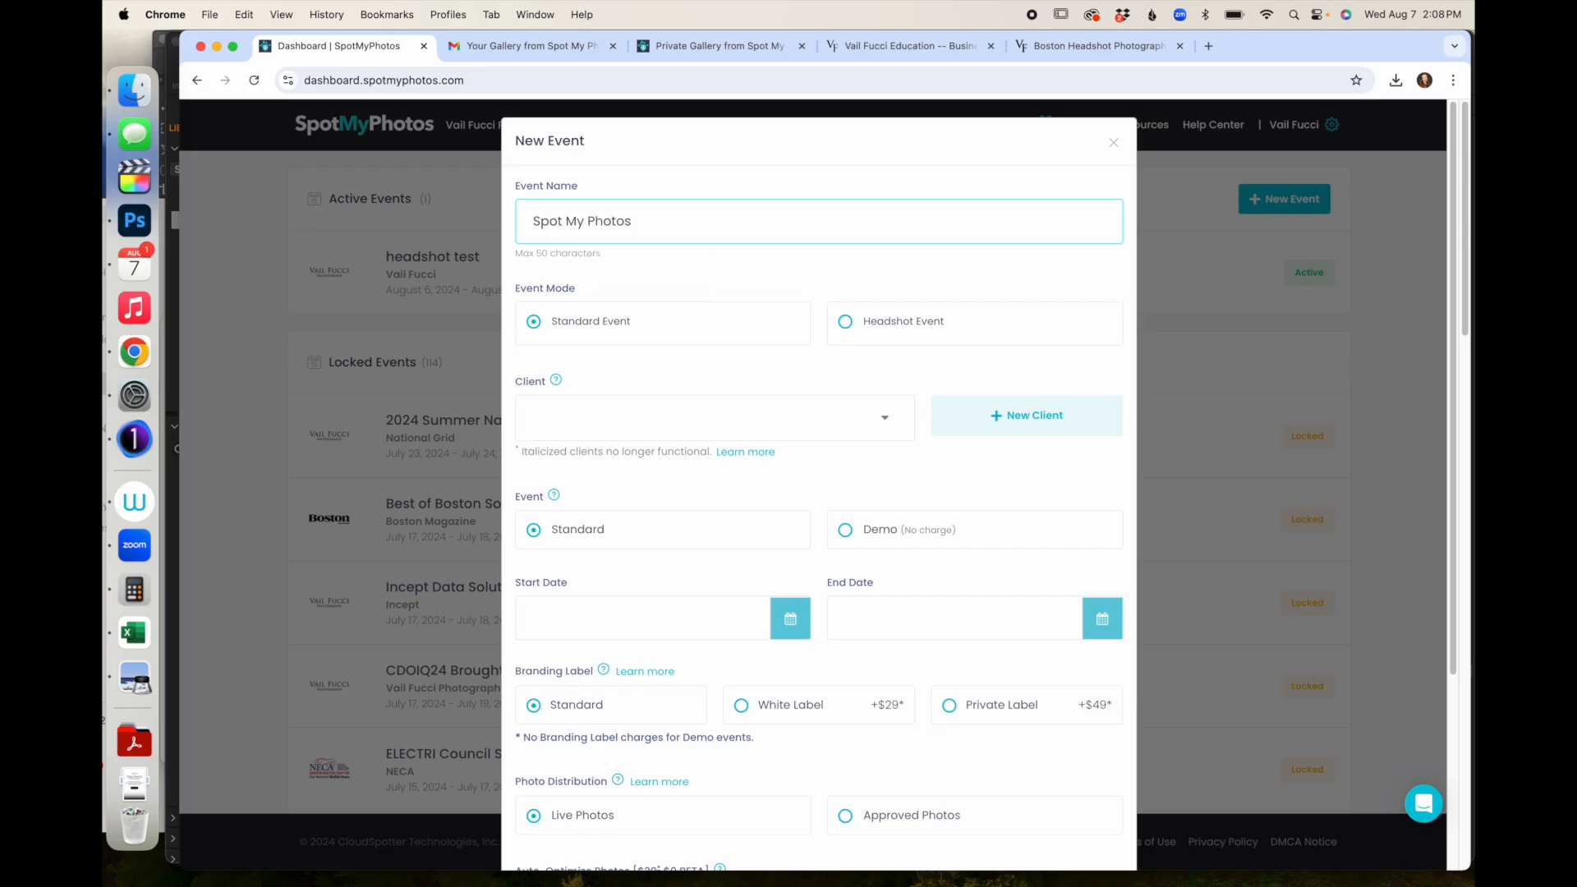
pyautogui.write(' Headshot Fun')
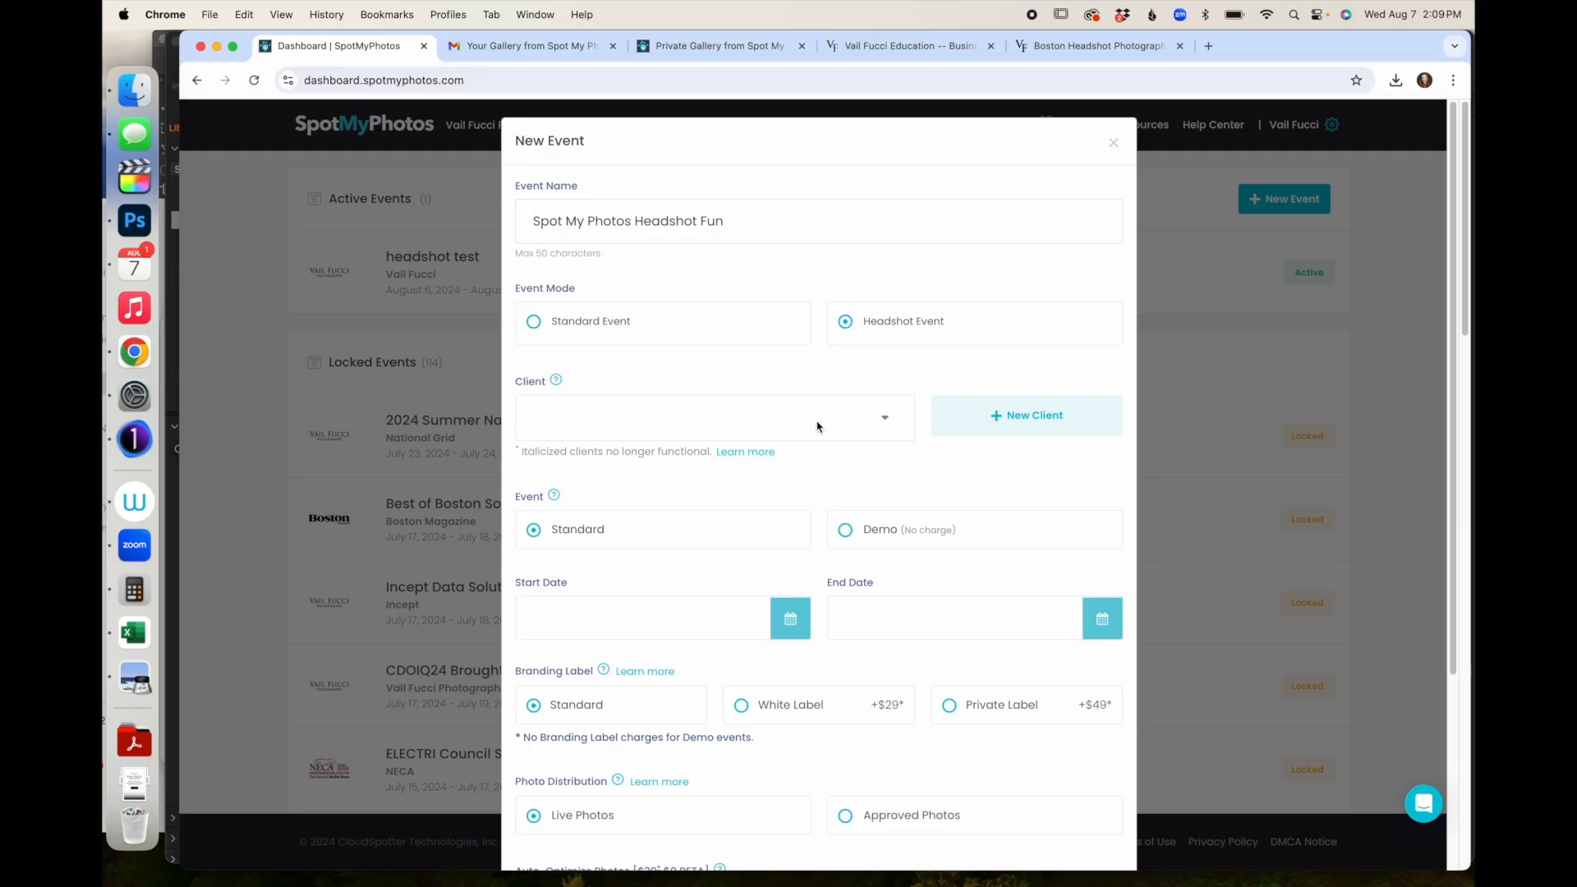
# - Start a new client and name it SpotMyPhotos
pyautogui.click(1048, 404)
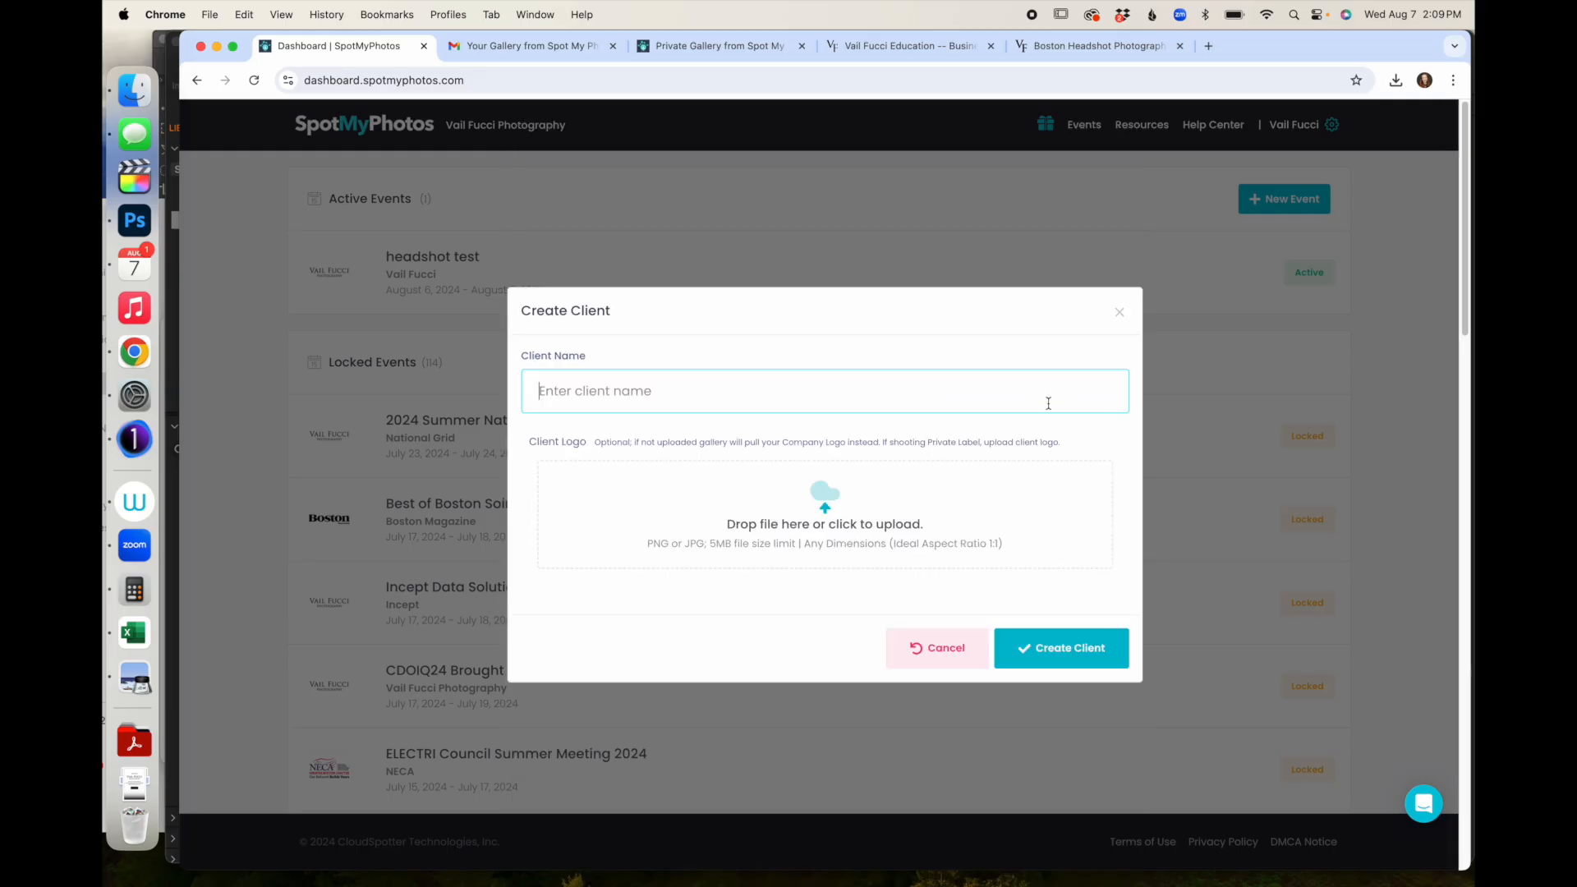
pyautogui.write('Spot My Photos')
pyautogui.press('BackSpace')
pyautogui.press('BackSpace')
pyautogui.press('BackSpace')
pyautogui.press('BackSpace')
pyautogui.press('BackSpace')
pyautogui.press('BackSpace')
pyautogui.press('BackSpace')
pyautogui.press('BackSpace')
pyautogui.press('BackSpace')
pyautogui.press('BackSpace')
pyautogui.write('MyPhoto')
# - Upload spot my photos.jpg as the client logo and create the client
pyautogui.click(843, 527)
pyautogui.click(1156, 180)
pyautogui.write('spot my photos')
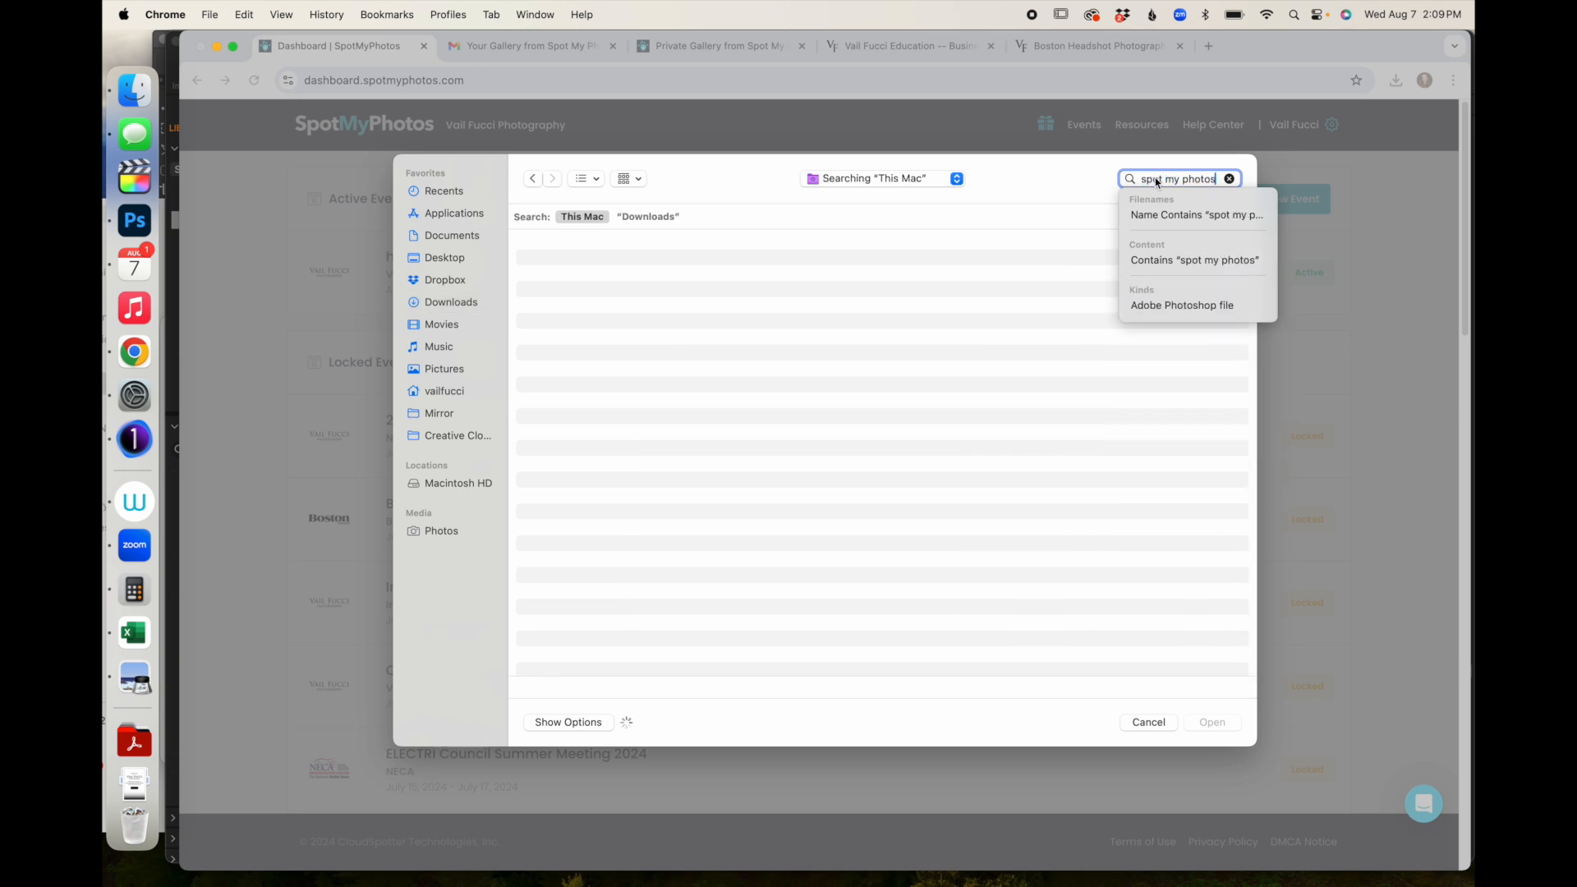
pyautogui.press('Return')
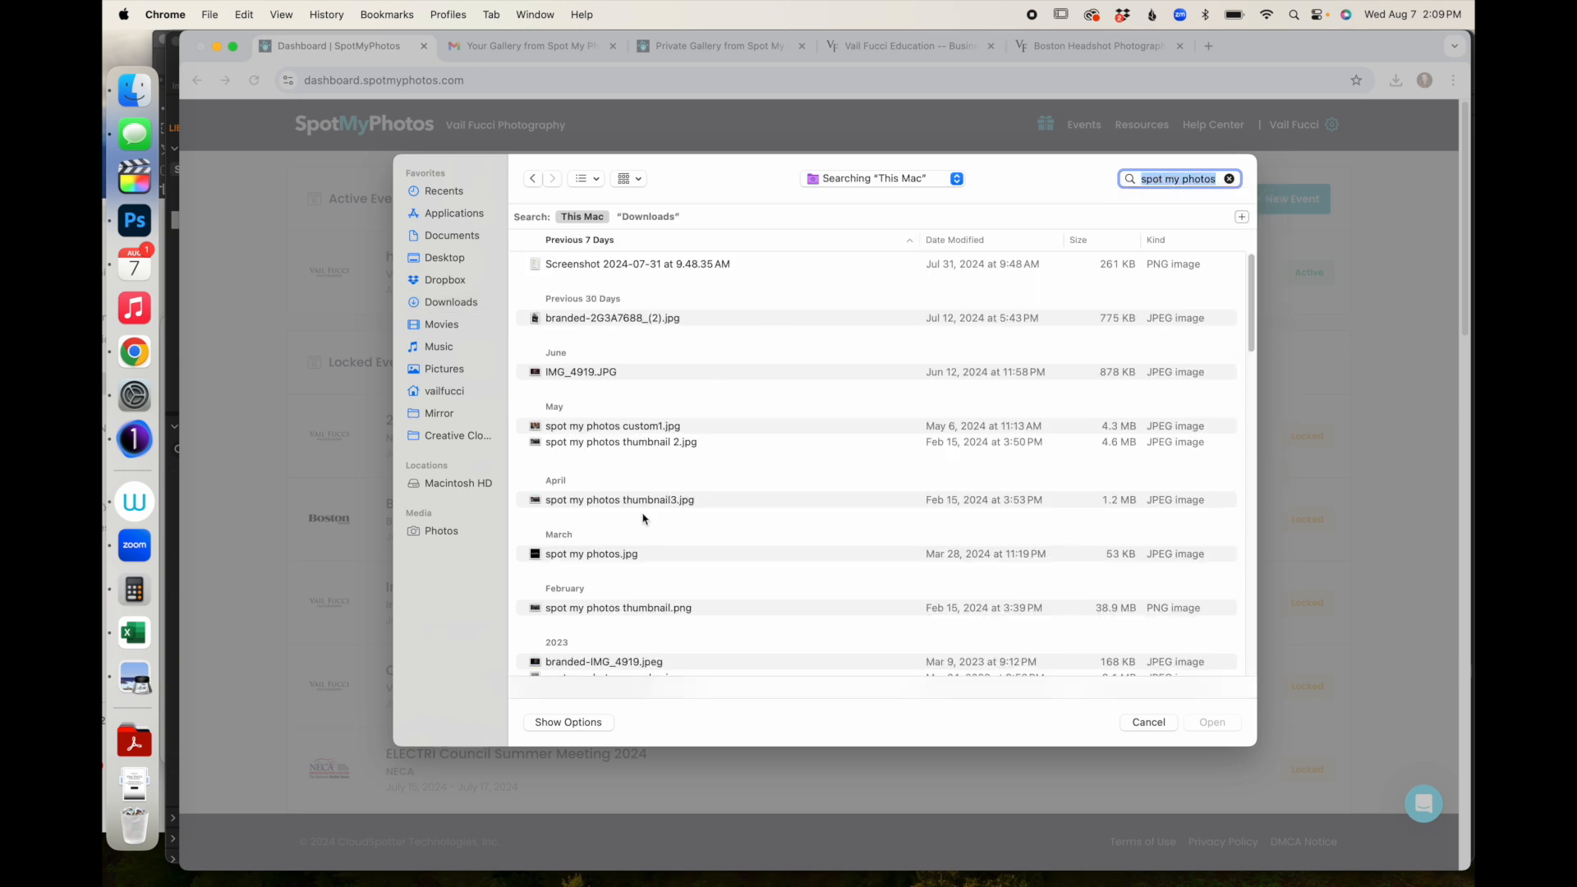
pyautogui.doubleClick(616, 555)
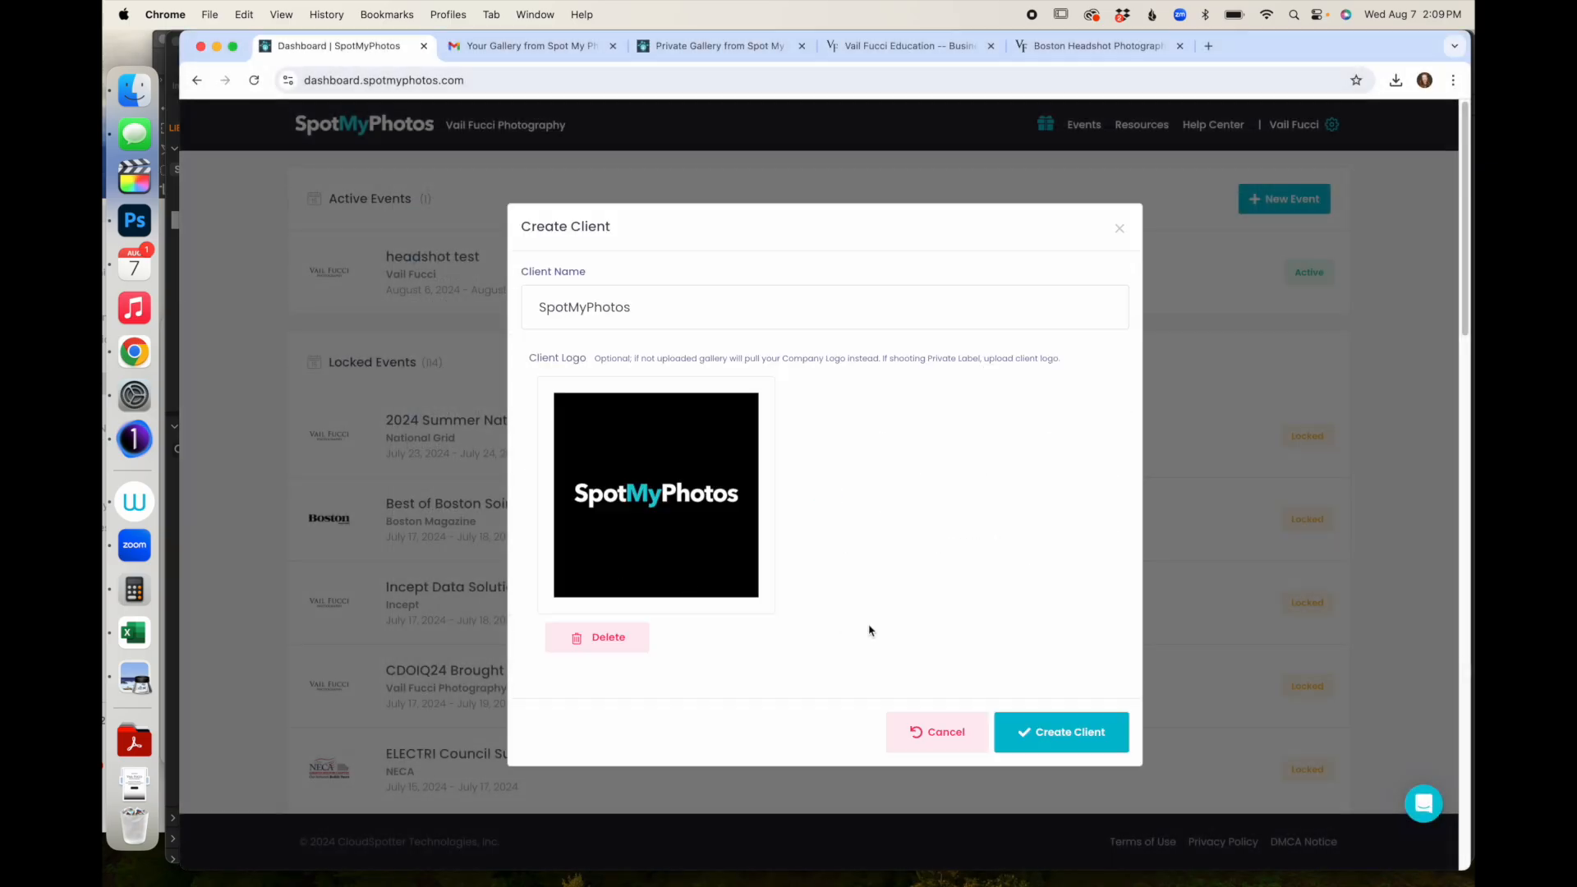
pyautogui.click(1086, 732)
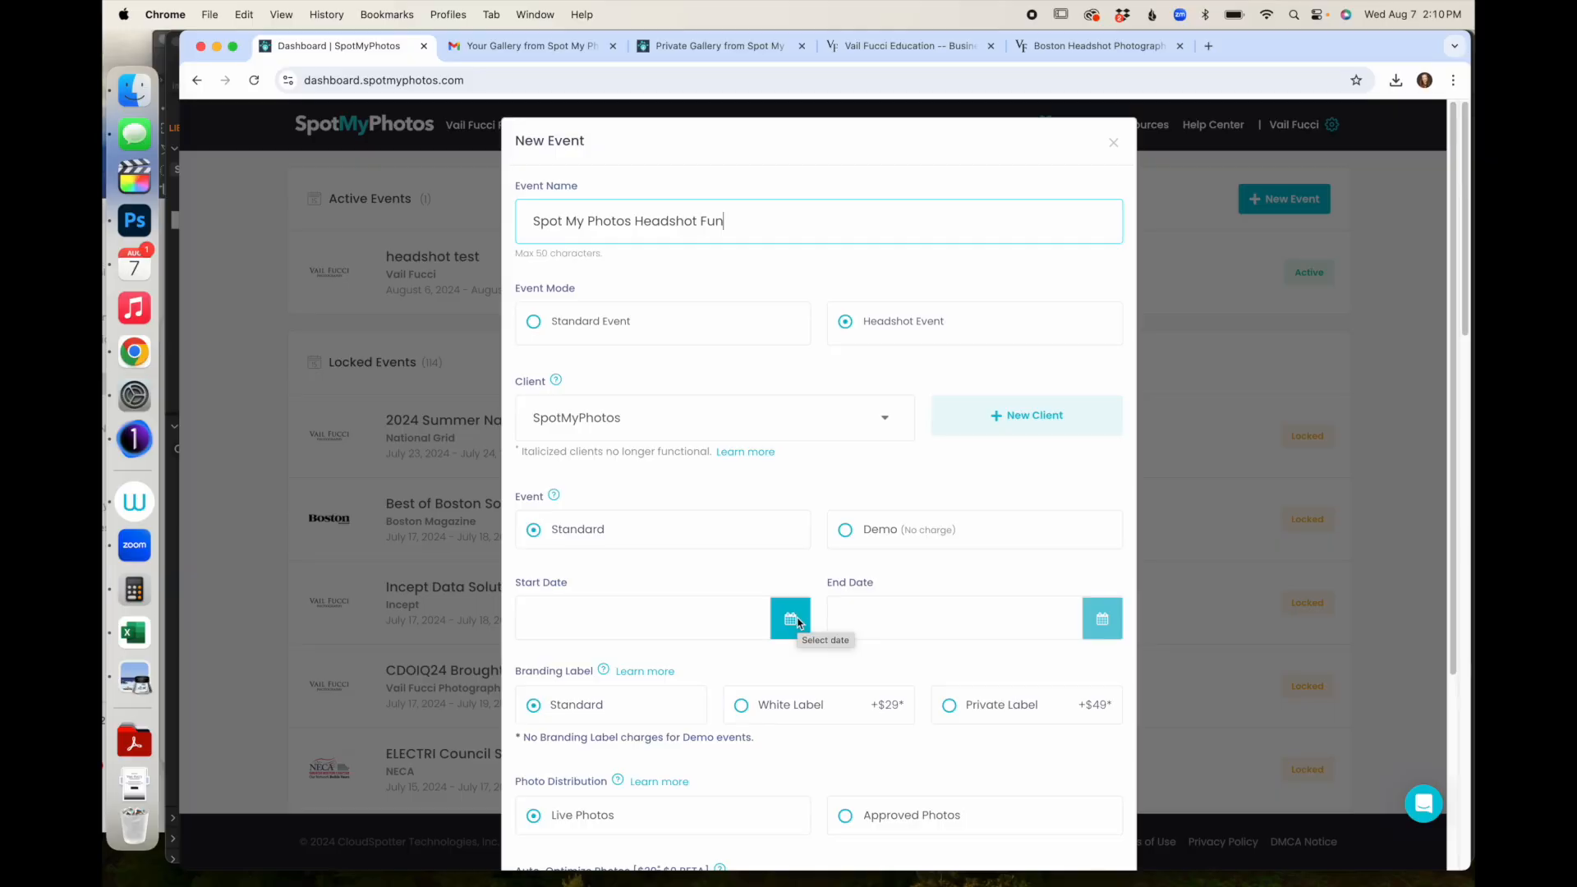
# - Pick 08/07/2024 as the start date from the Start Date calendar
pyautogui.click(791, 620)
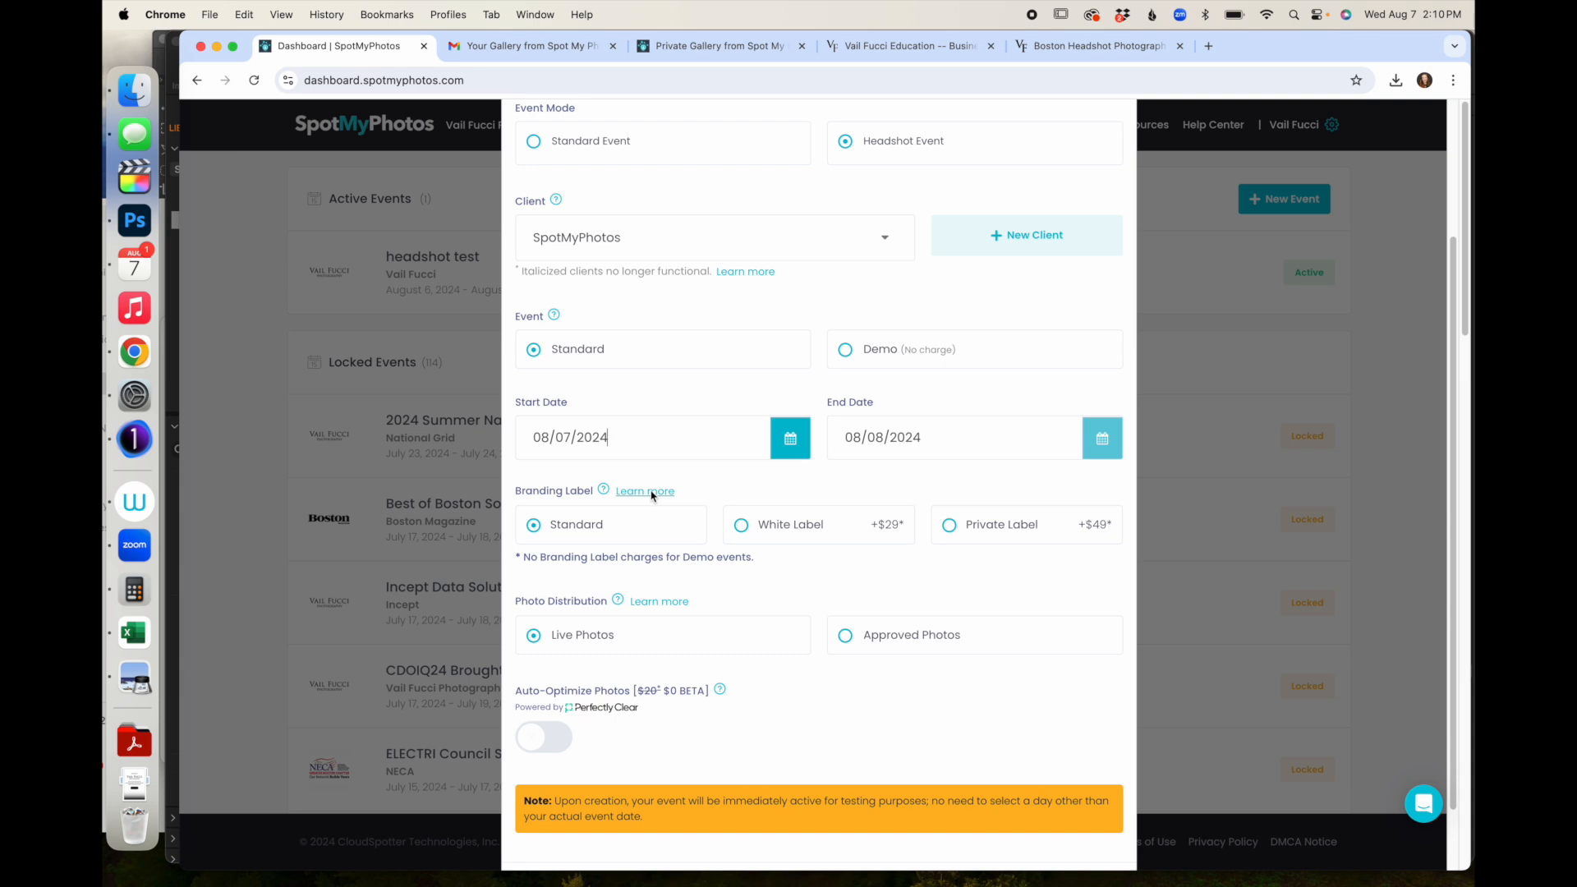
pyautogui.moveTo(605, 493)
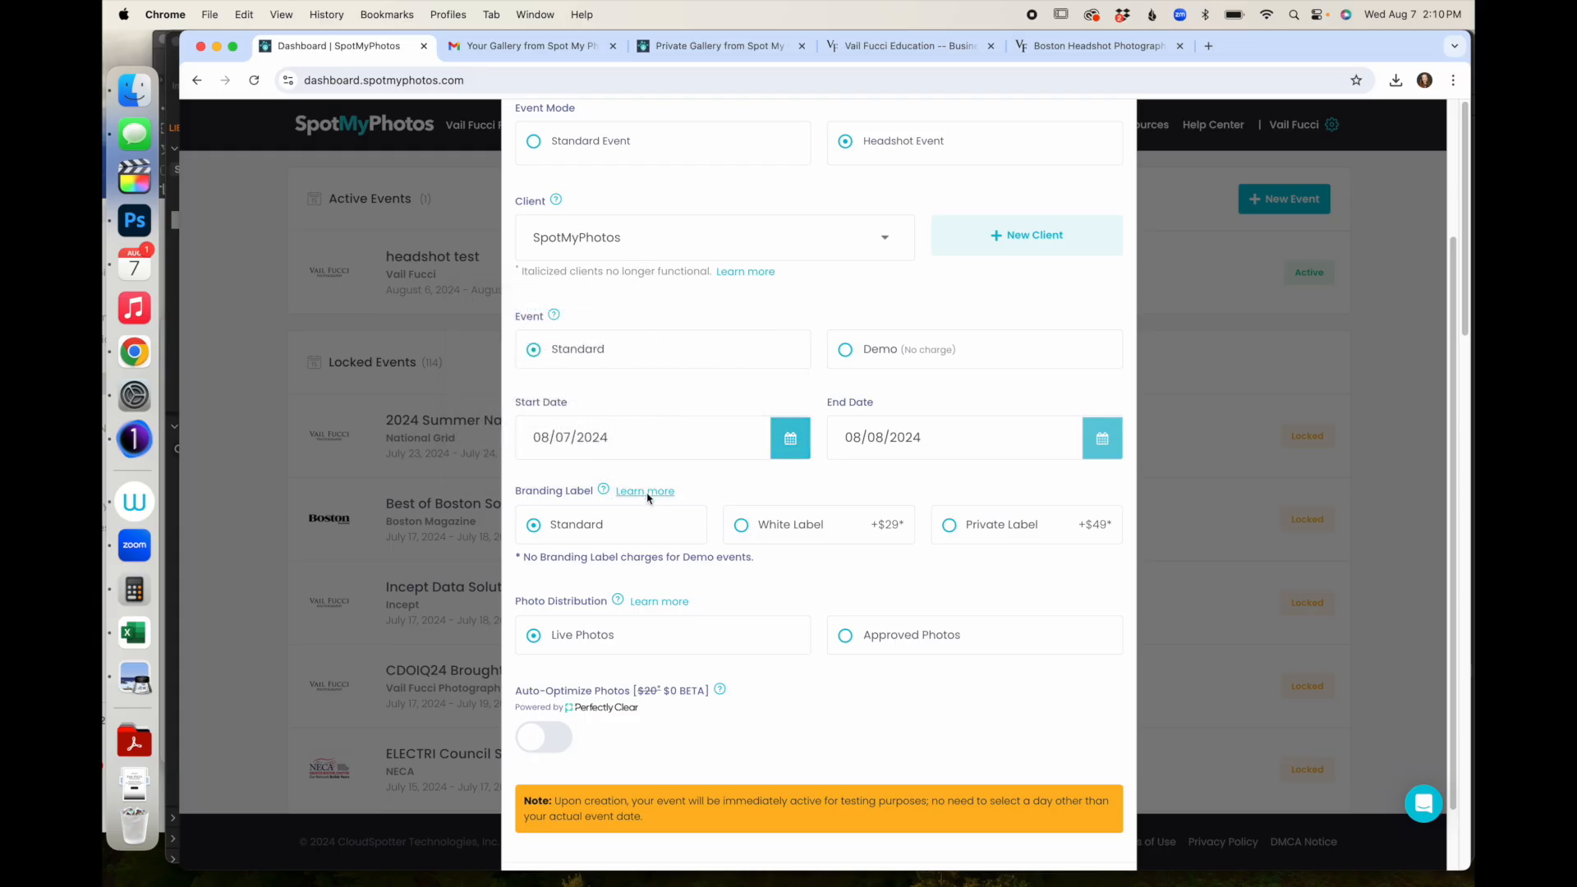
pyautogui.click(644, 492)
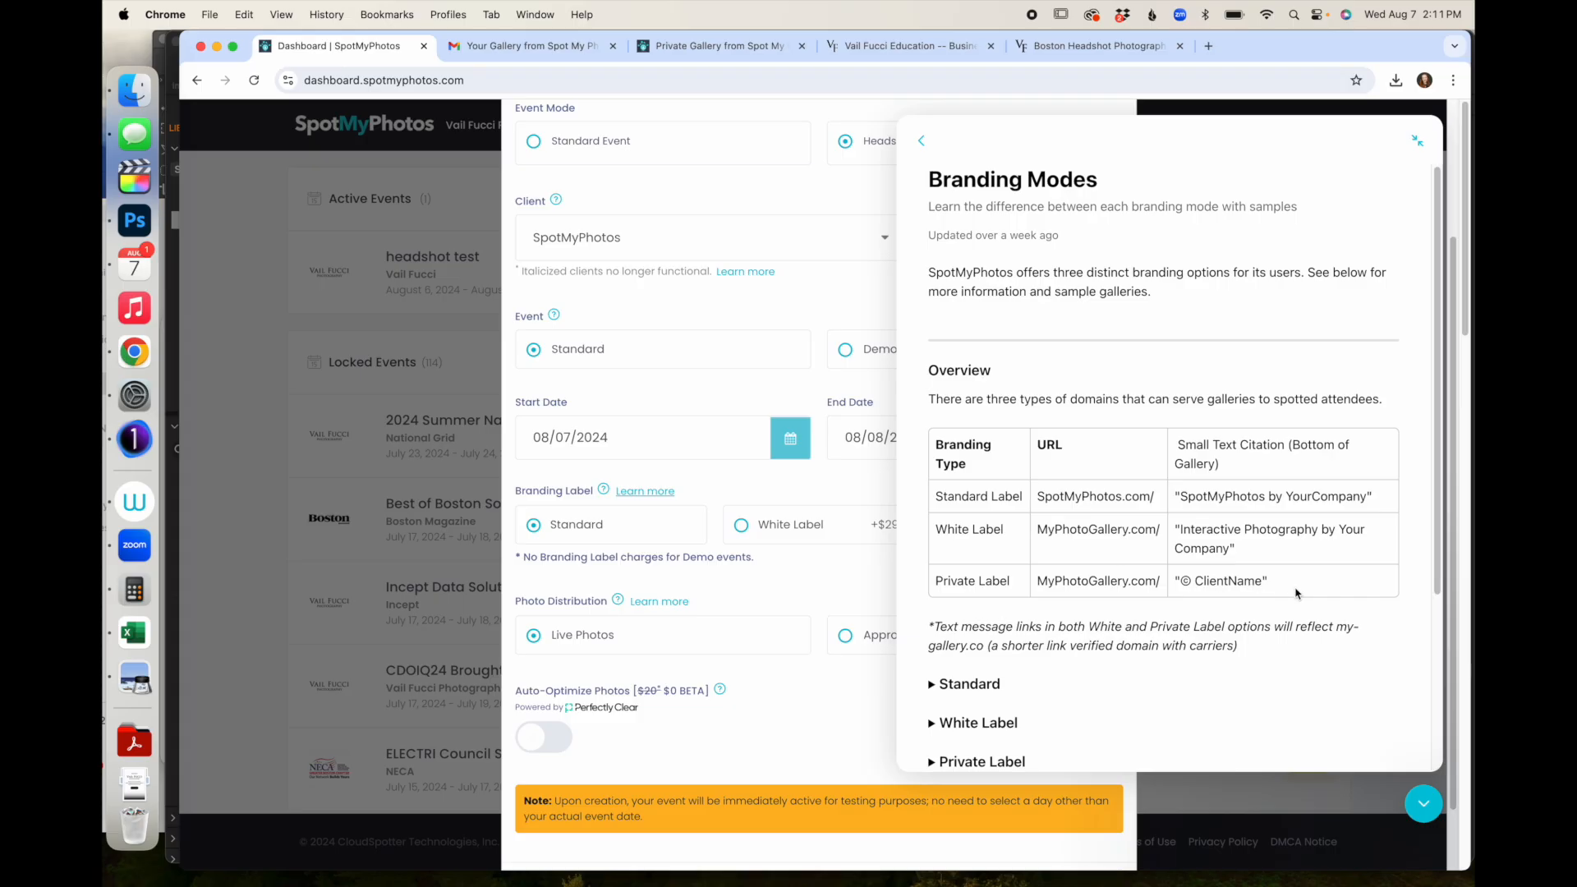
pyautogui.click(1417, 141)
pyautogui.click(1149, 238)
pyautogui.scroll(-2, 594, 653)
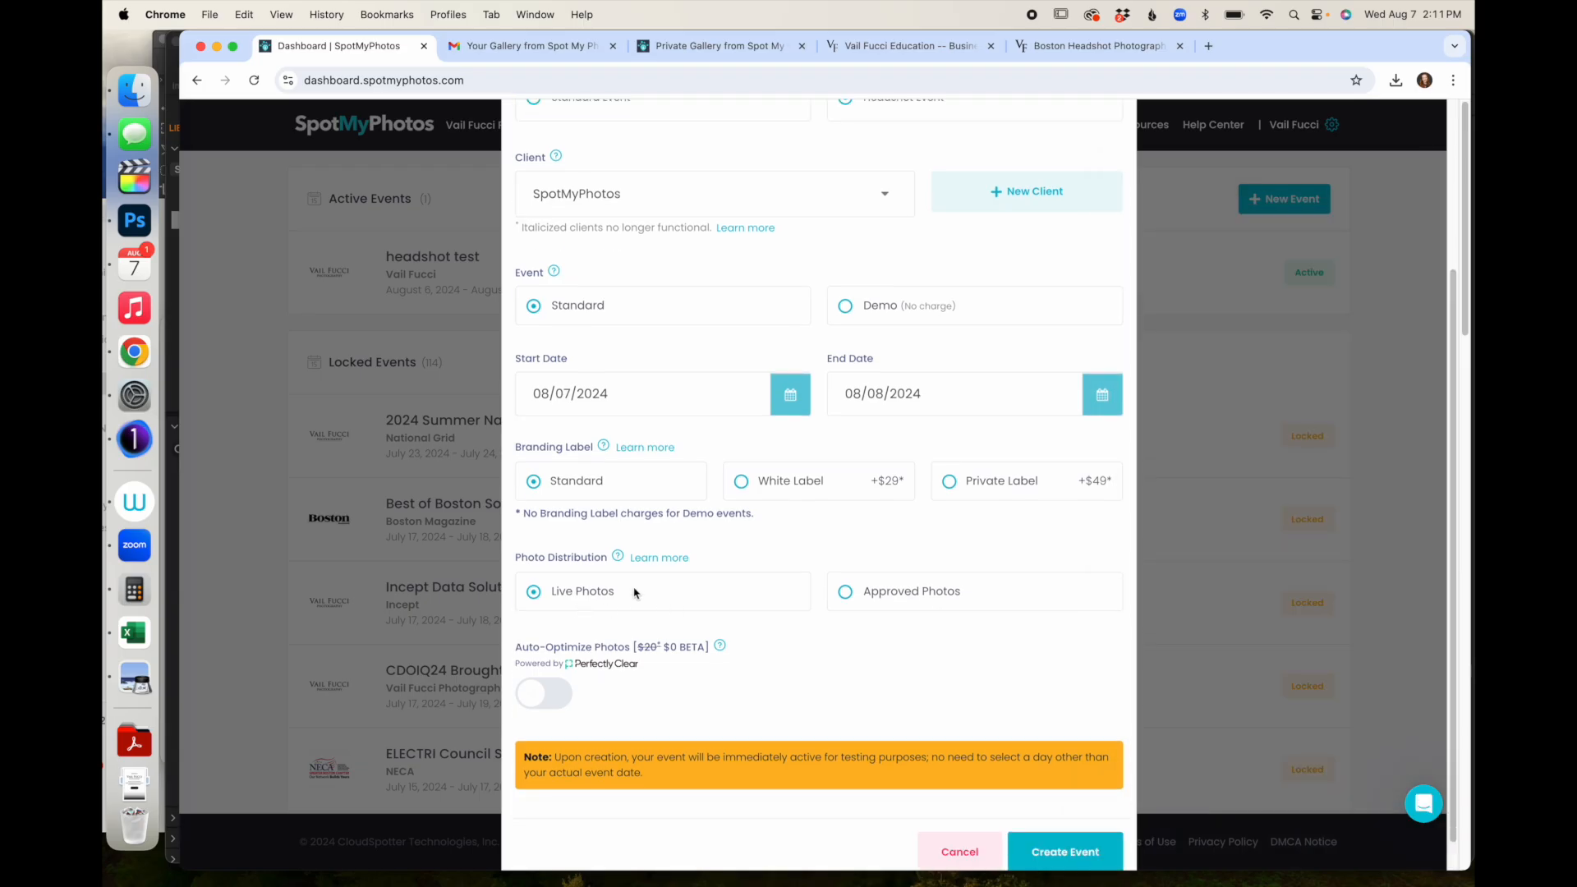
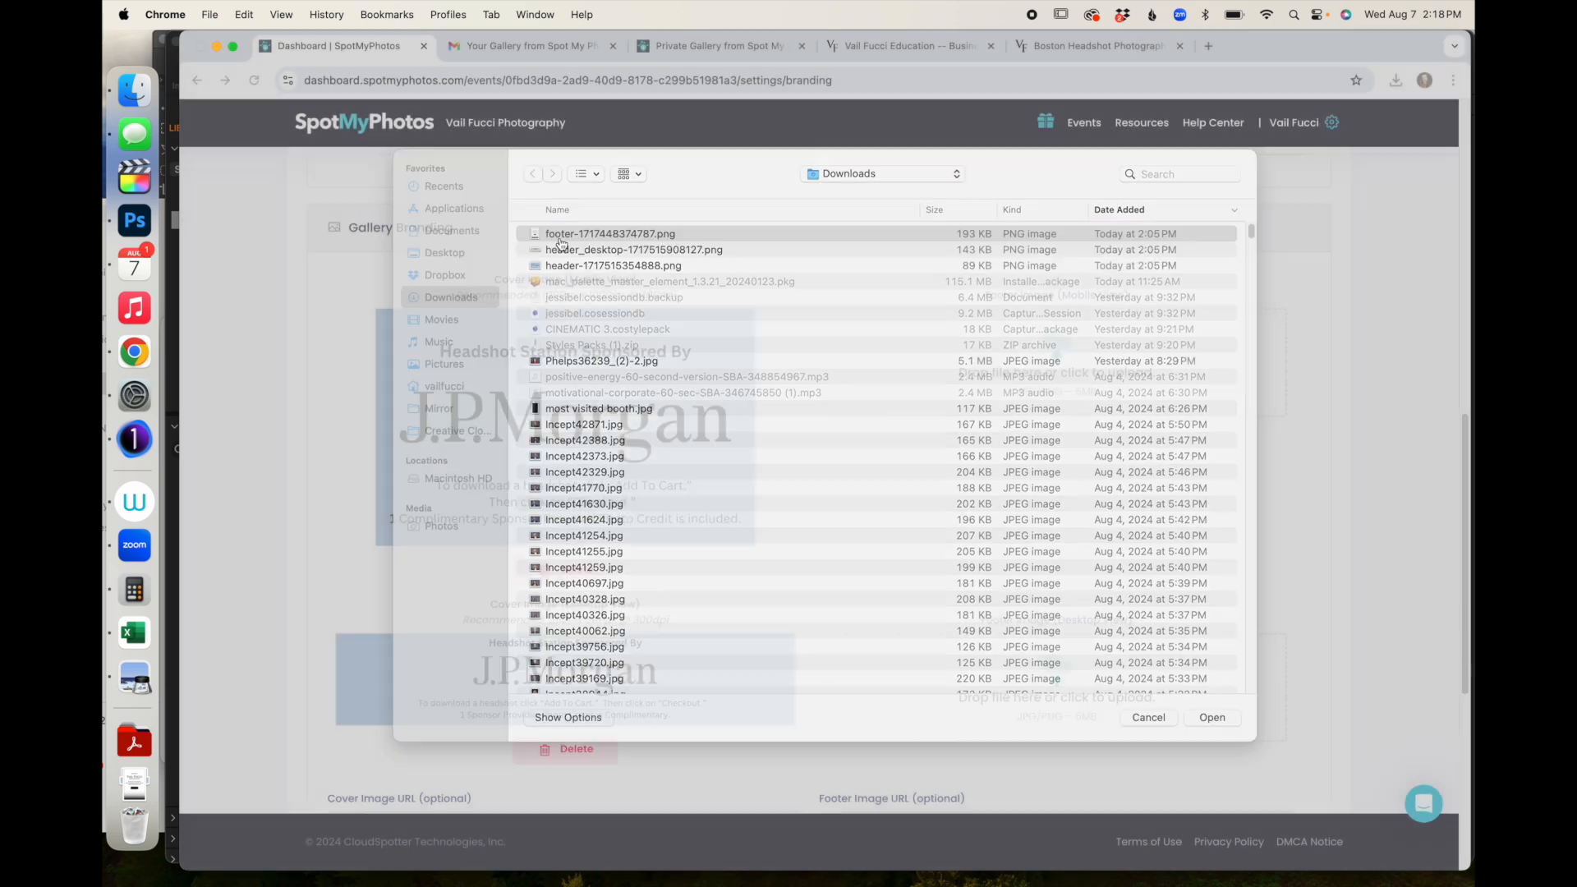
# - Upload footer-1717448374787.png from Downloads as the desktop footer image
pyautogui.scroll(-1, 1036, 597)
pyautogui.click(1036, 597)
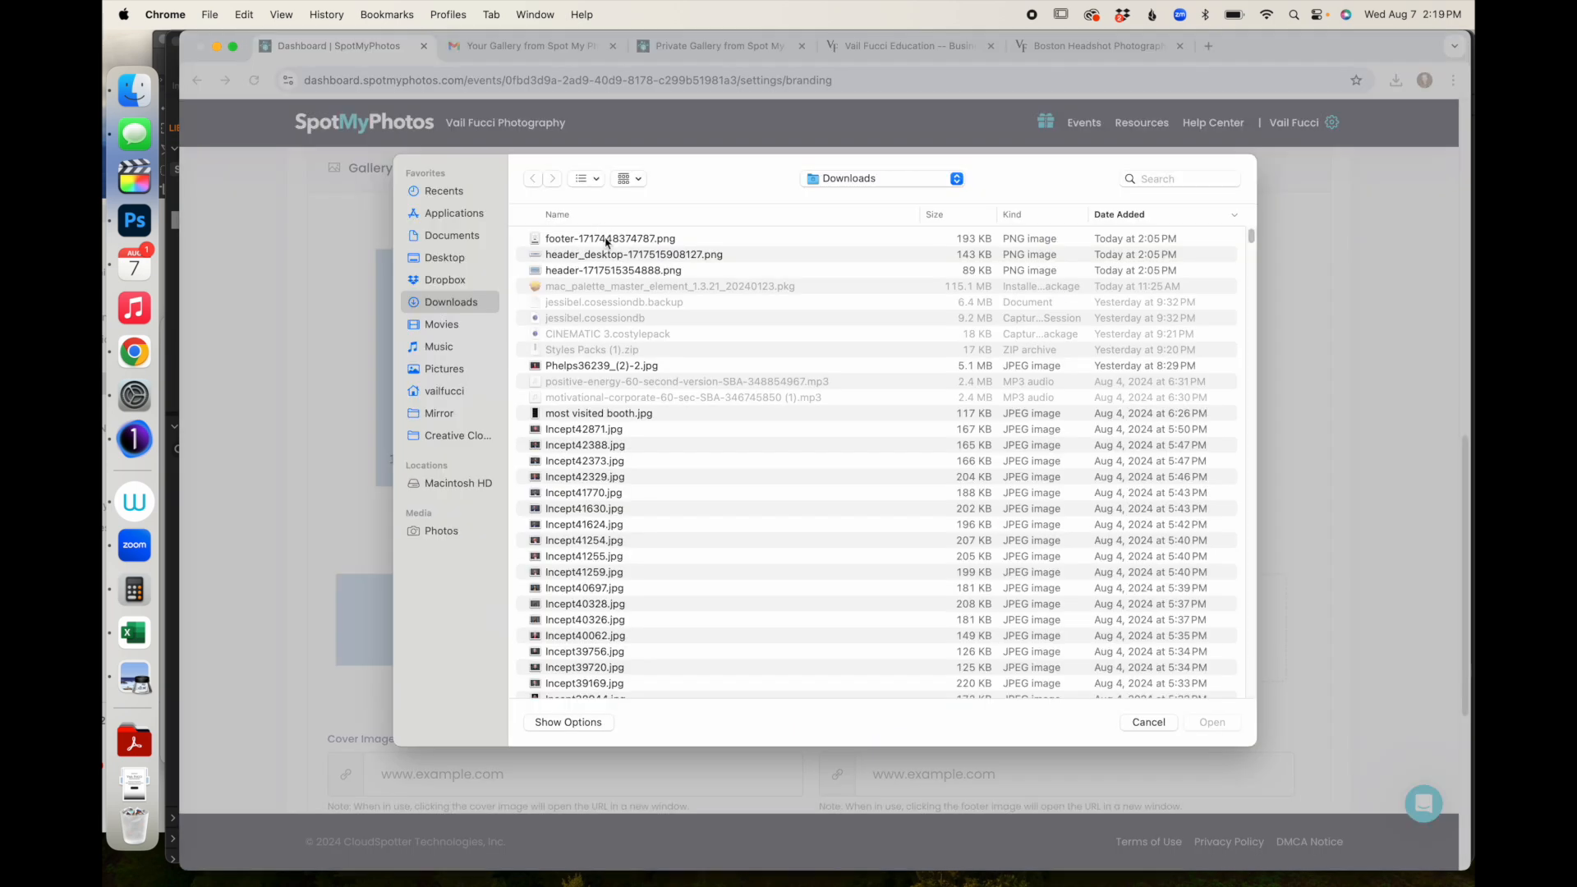
pyautogui.doubleClick(607, 240)
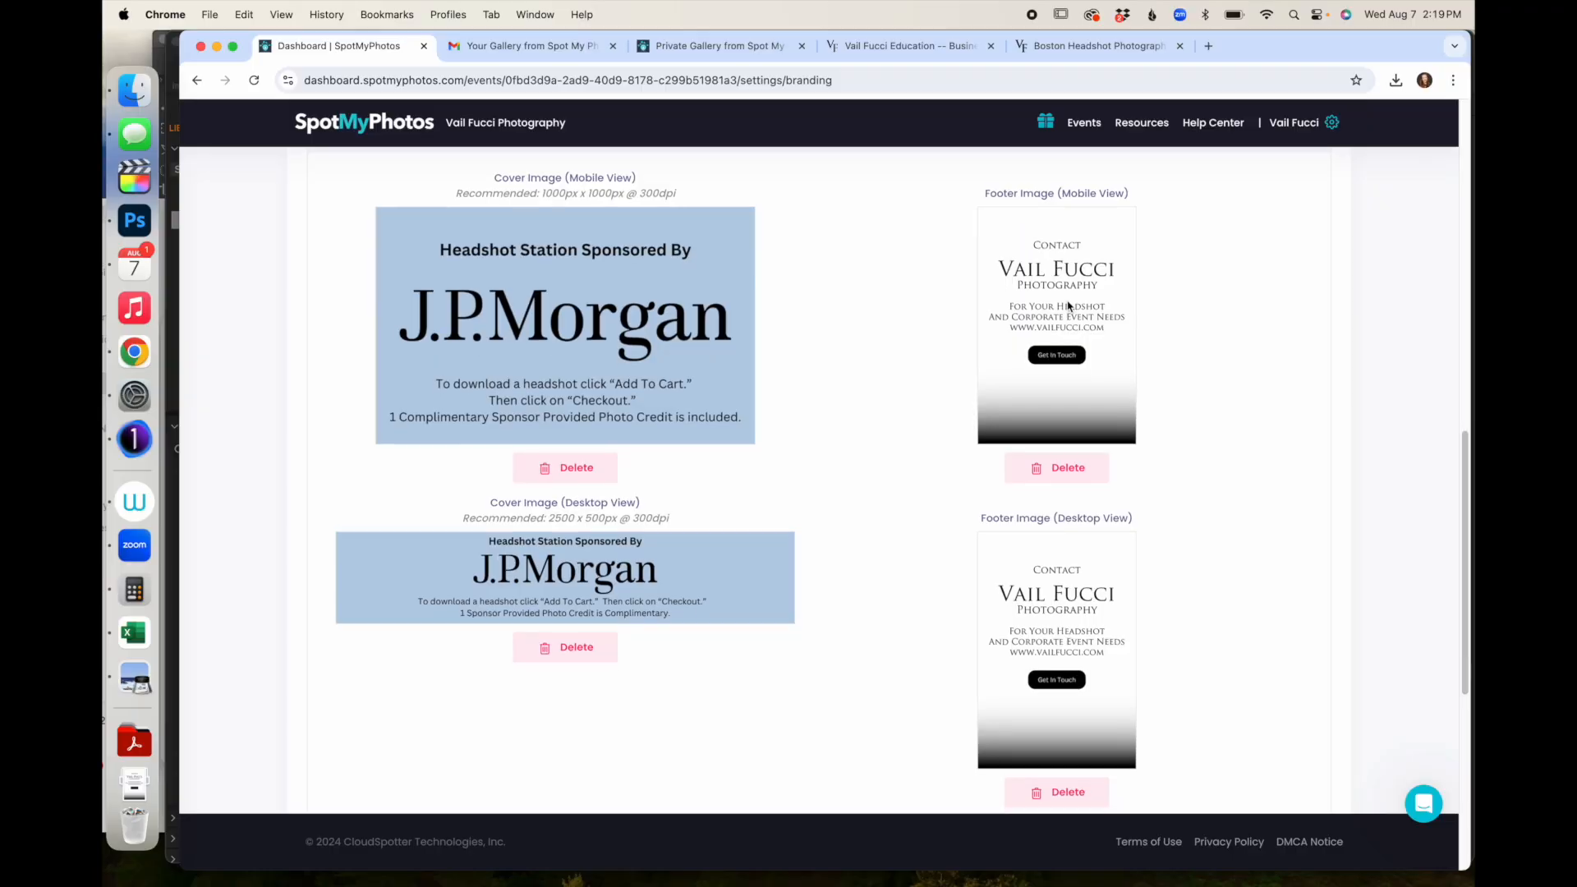
pyautogui.scroll(-5, 1068, 306)
pyautogui.scroll(-1, 1068, 306)
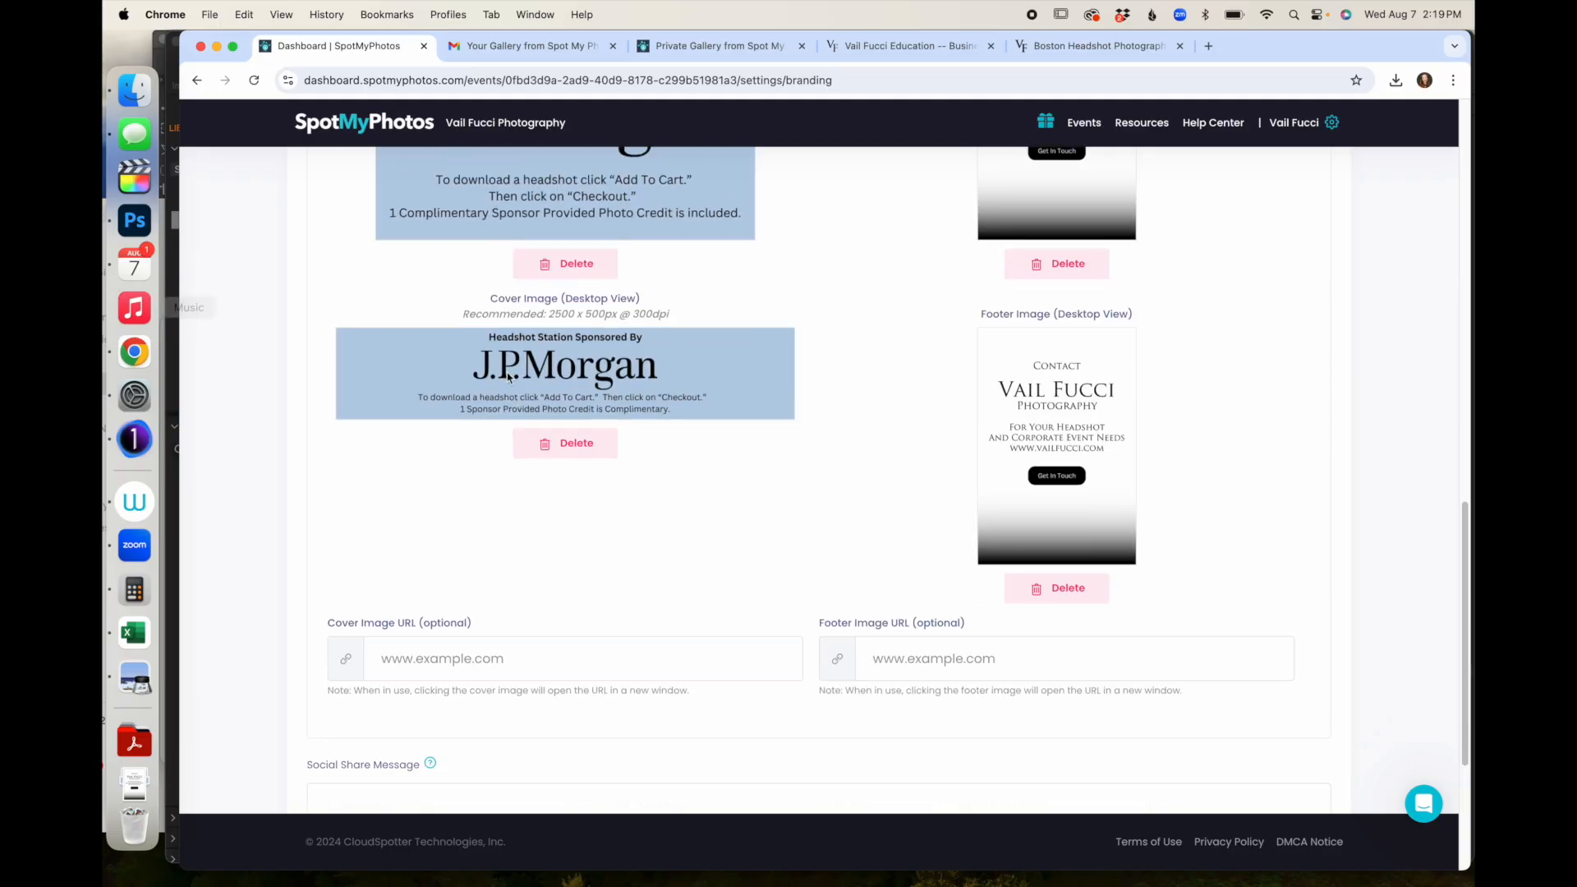
# - Set the cover image URL to education.vailfucci.com
pyautogui.click(407, 666)
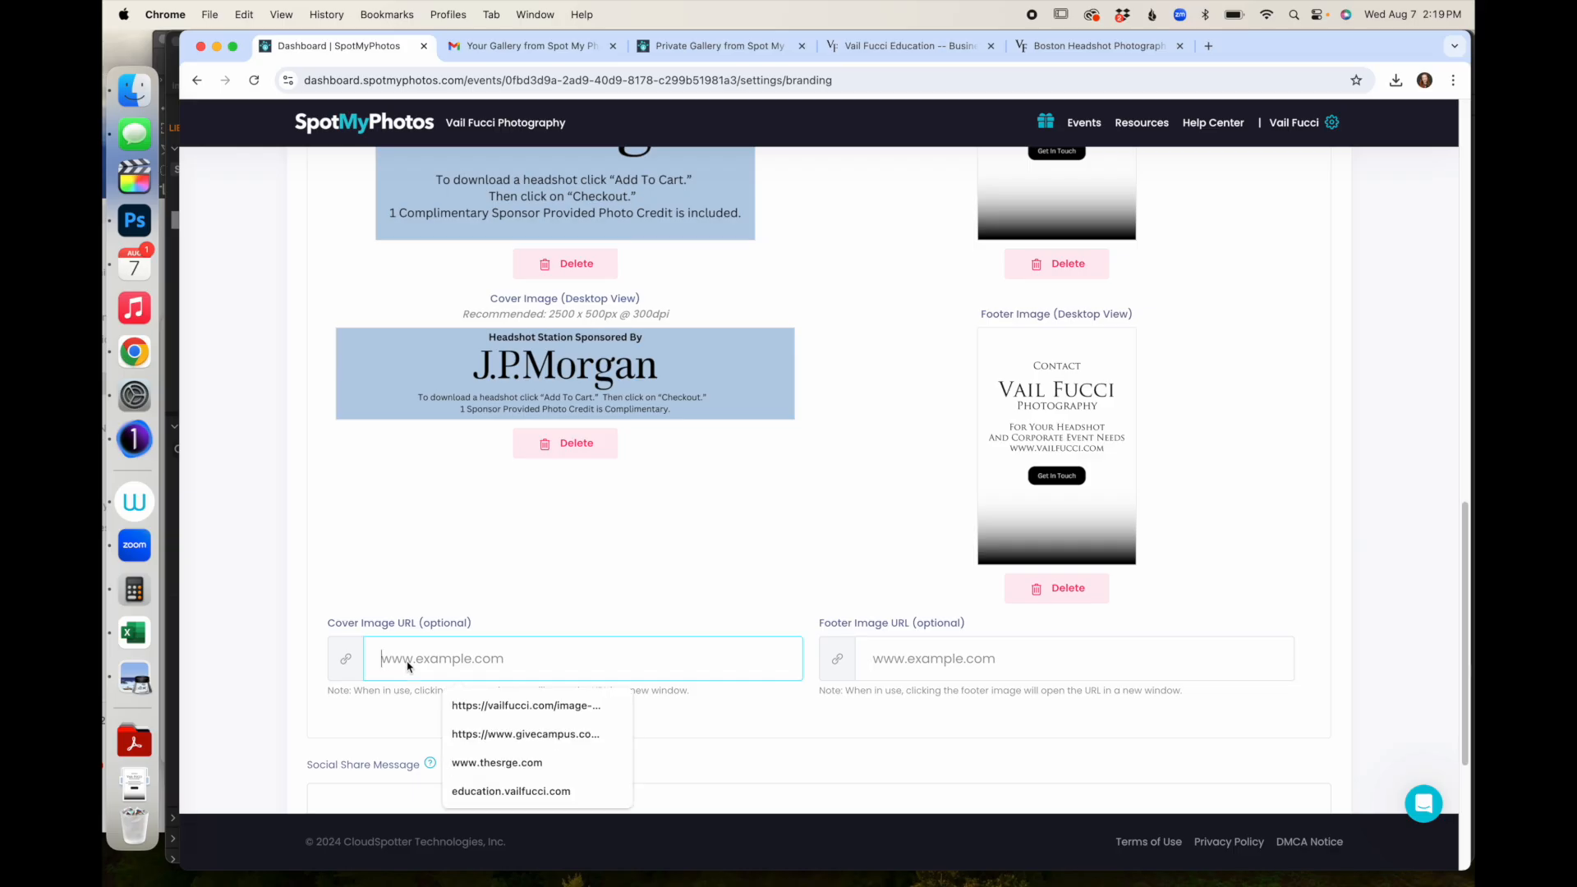
pyautogui.write('edu')
pyautogui.press('Down')
pyautogui.press('Return')
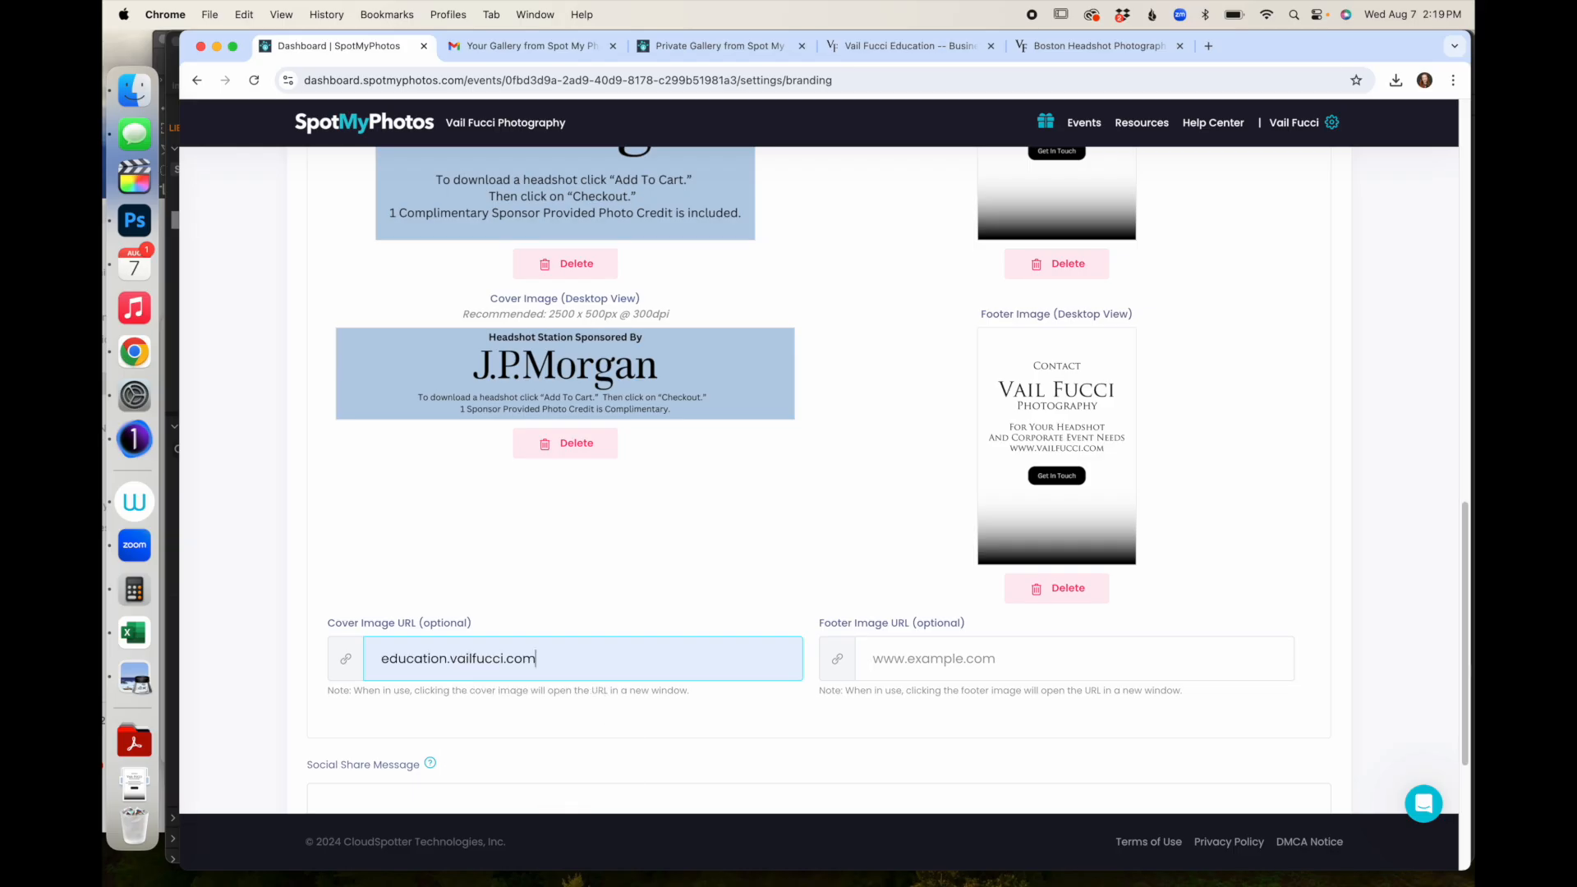
pyautogui.click(949, 659)
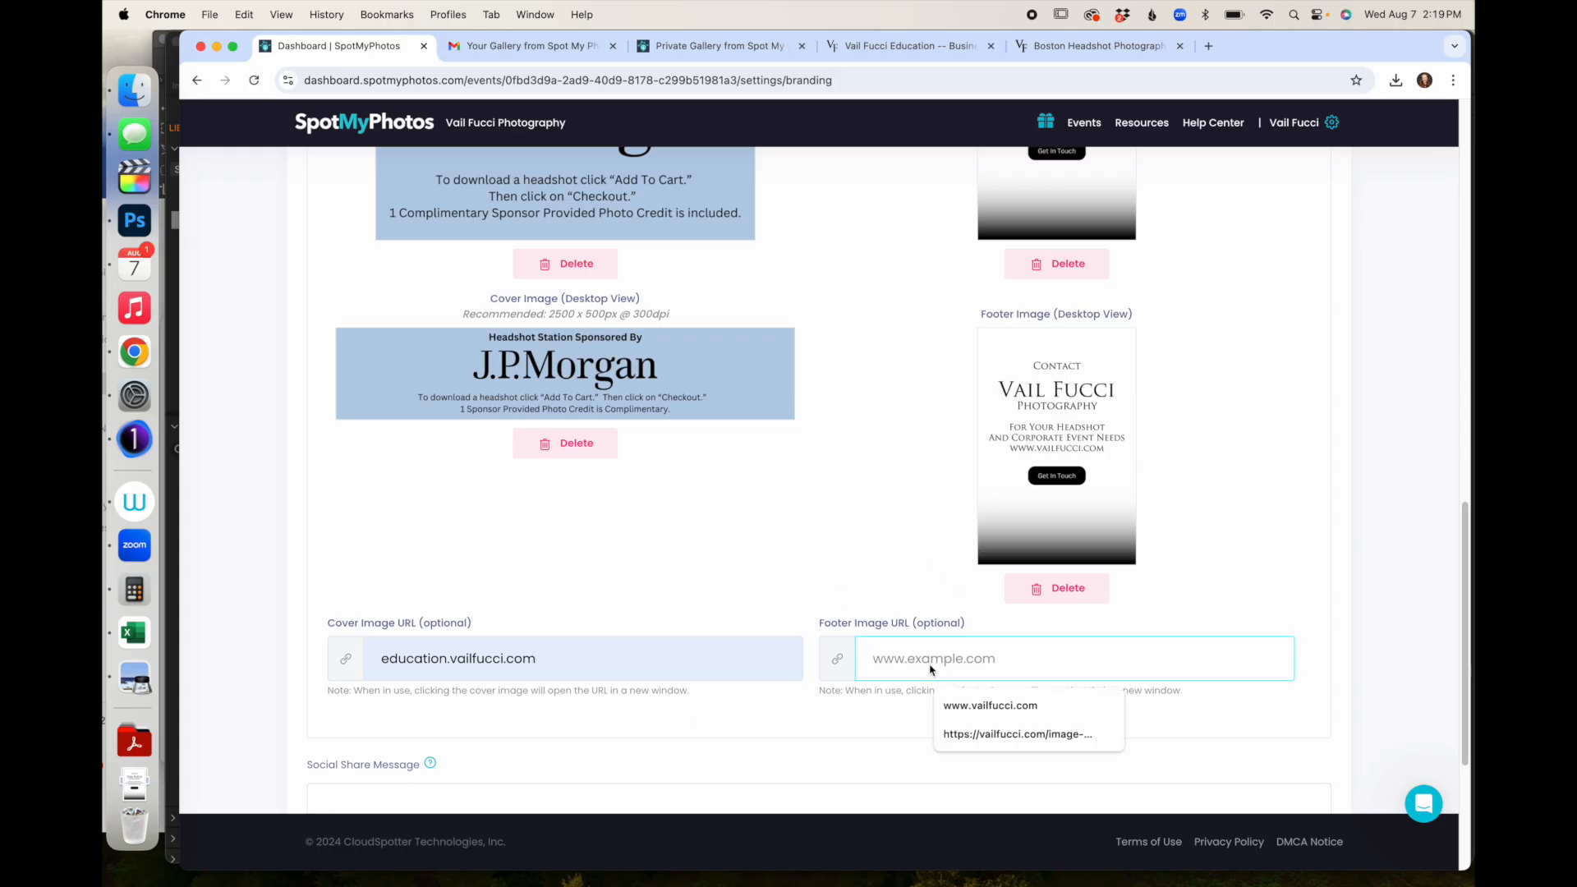
pyautogui.click(969, 703)
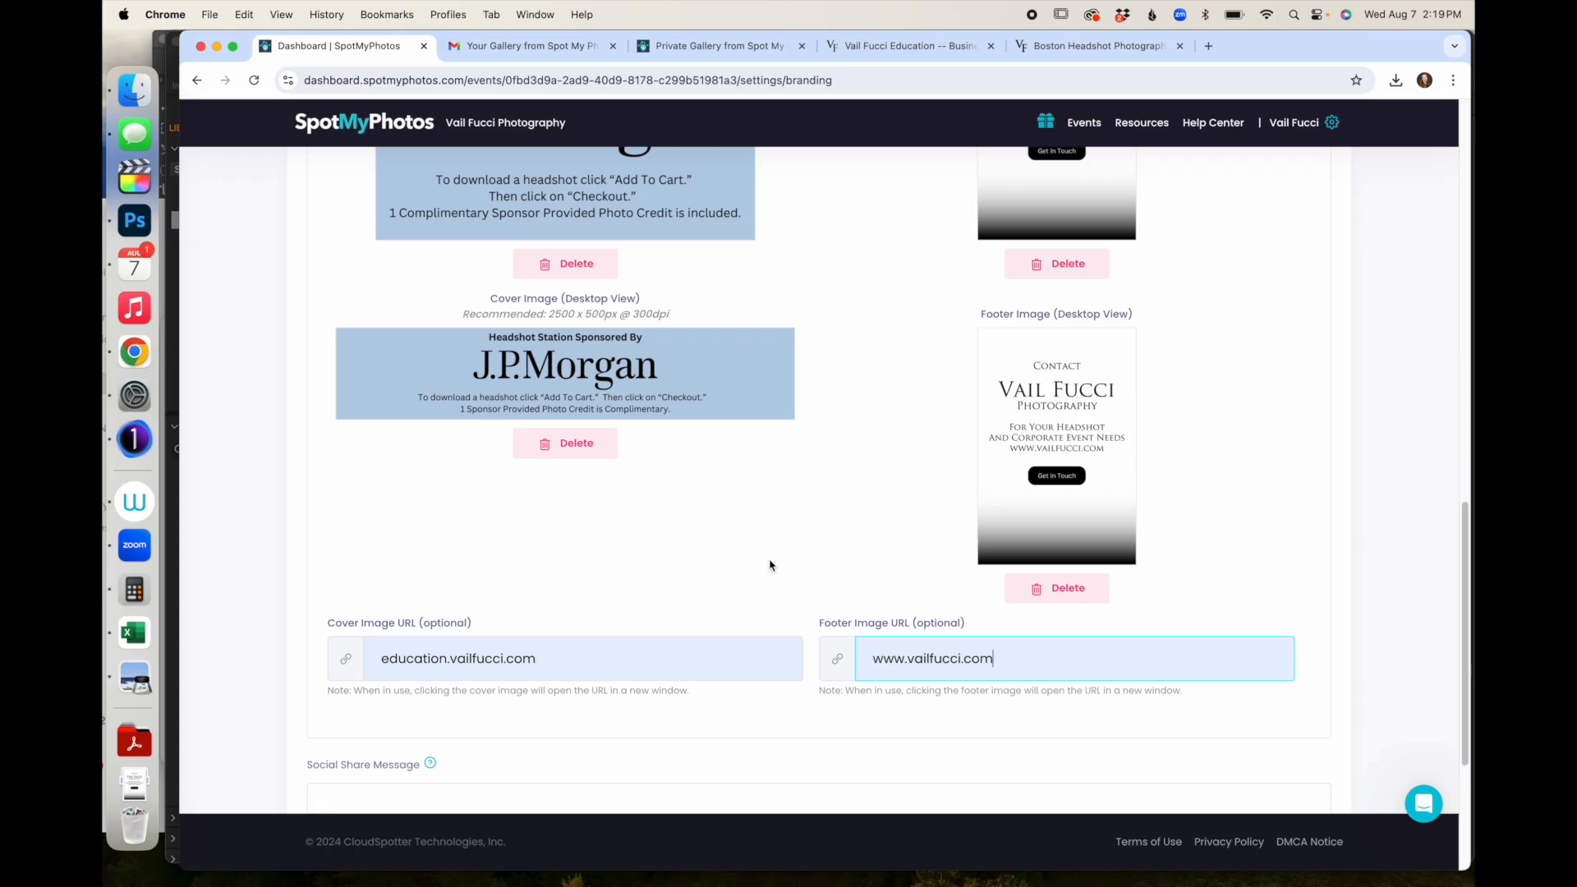
pyautogui.scroll(-2, 770, 565)
pyautogui.scroll(-5, 770, 565)
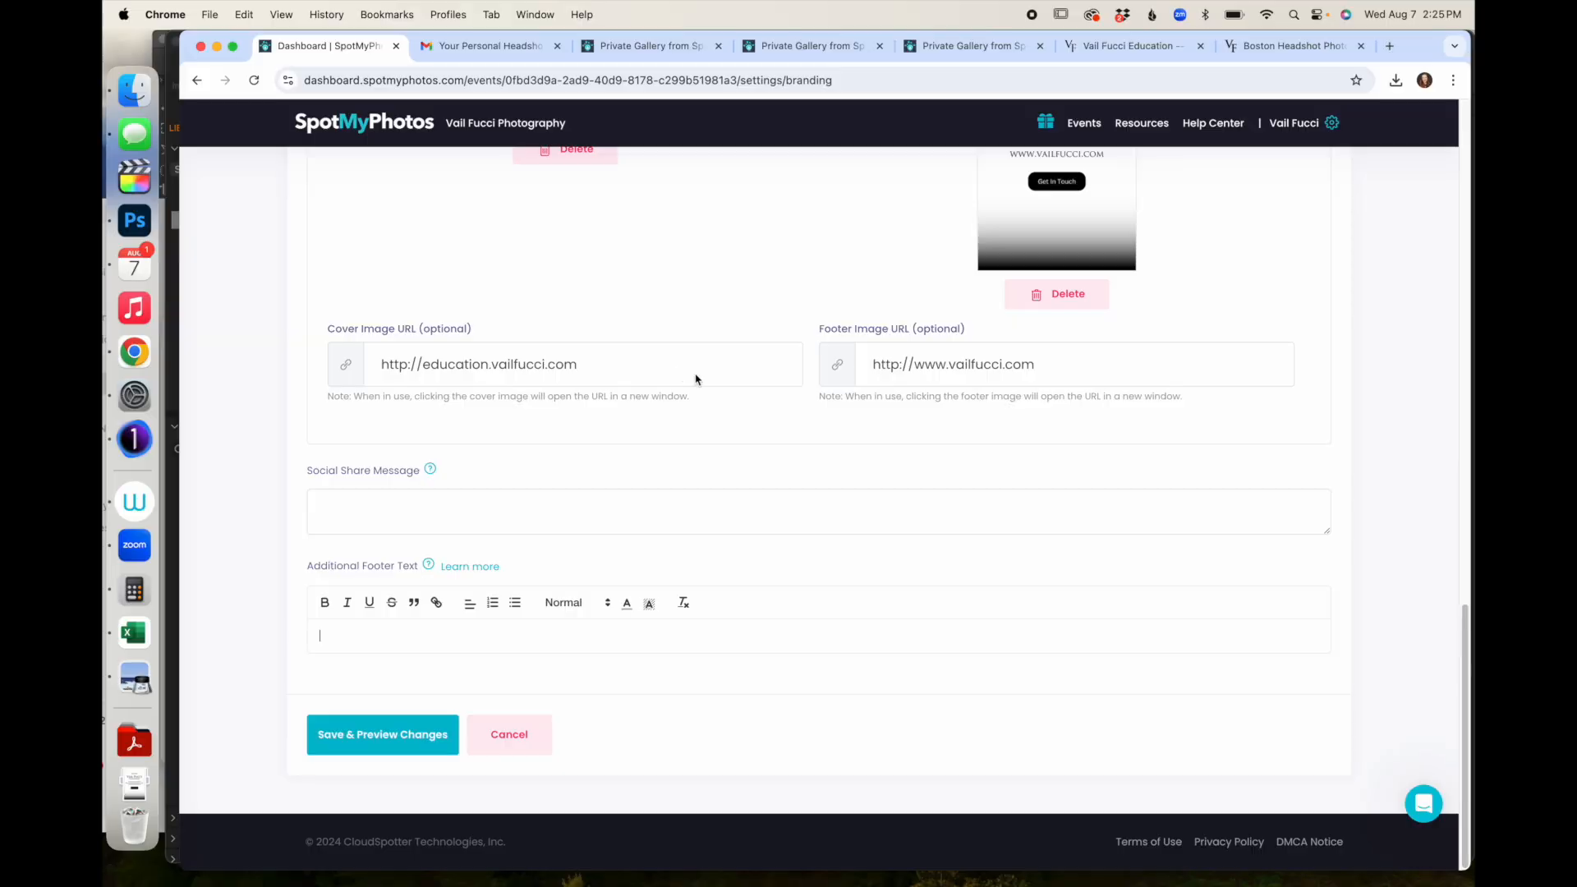
# - Write 'Check us out on facebook' as the additional footer text and select the word facebook
pyautogui.scroll(15, 695, 379)
pyautogui.scroll(-15, 696, 379)
pyautogui.click(364, 635)
pyautogui.doubleClick(421, 637)
pyautogui.click(1297, 47)
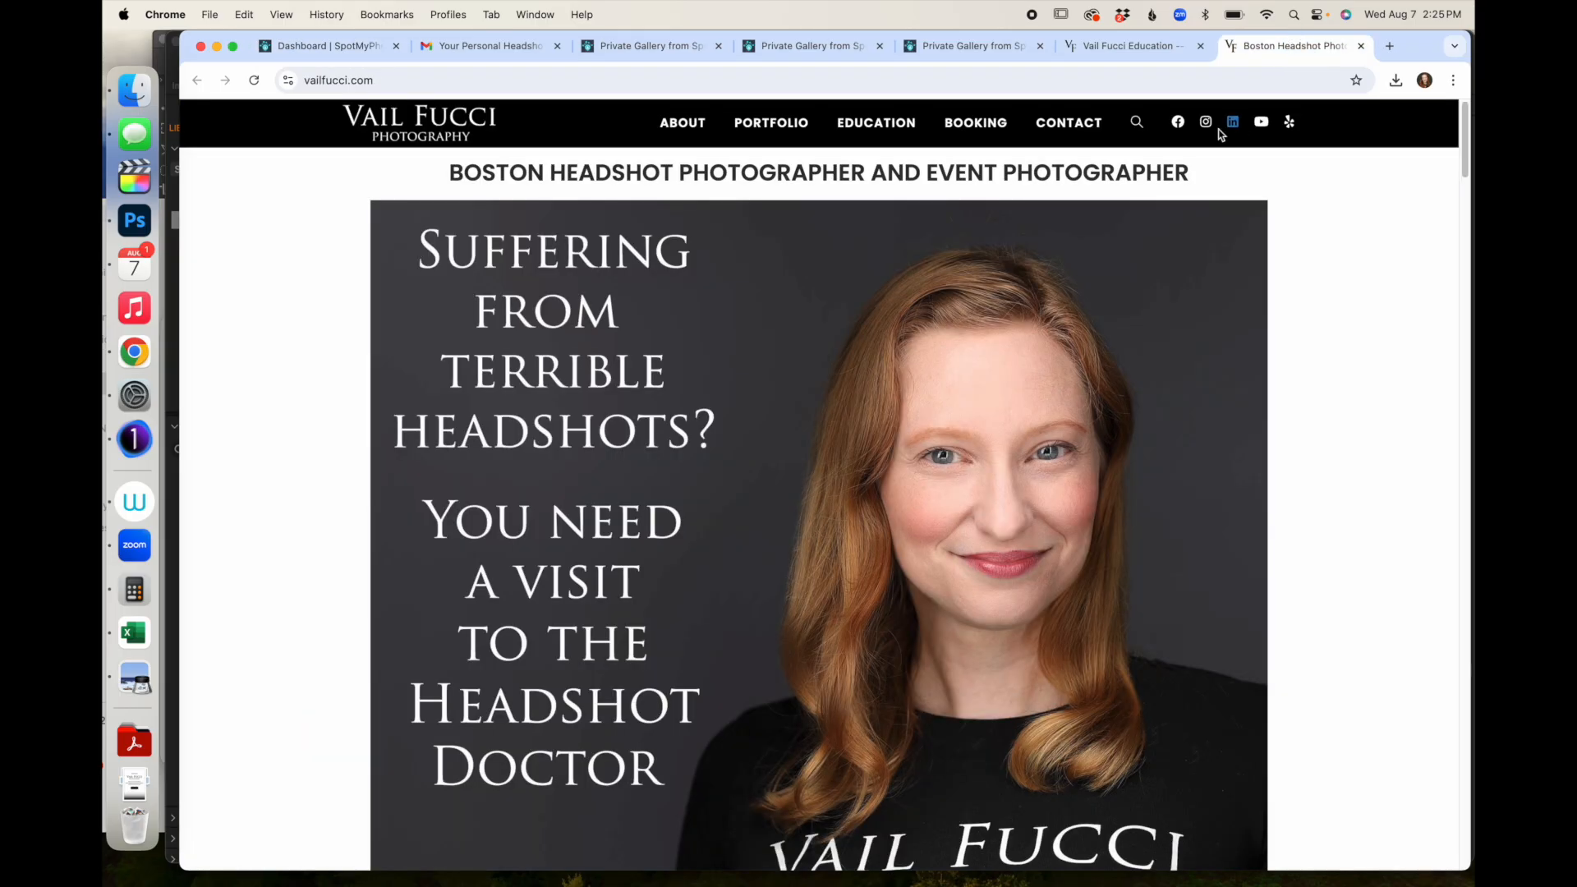
# - Copy the vailfucci.com Facebook page link address and return to the branding settings
pyautogui.rightClick(1178, 122)
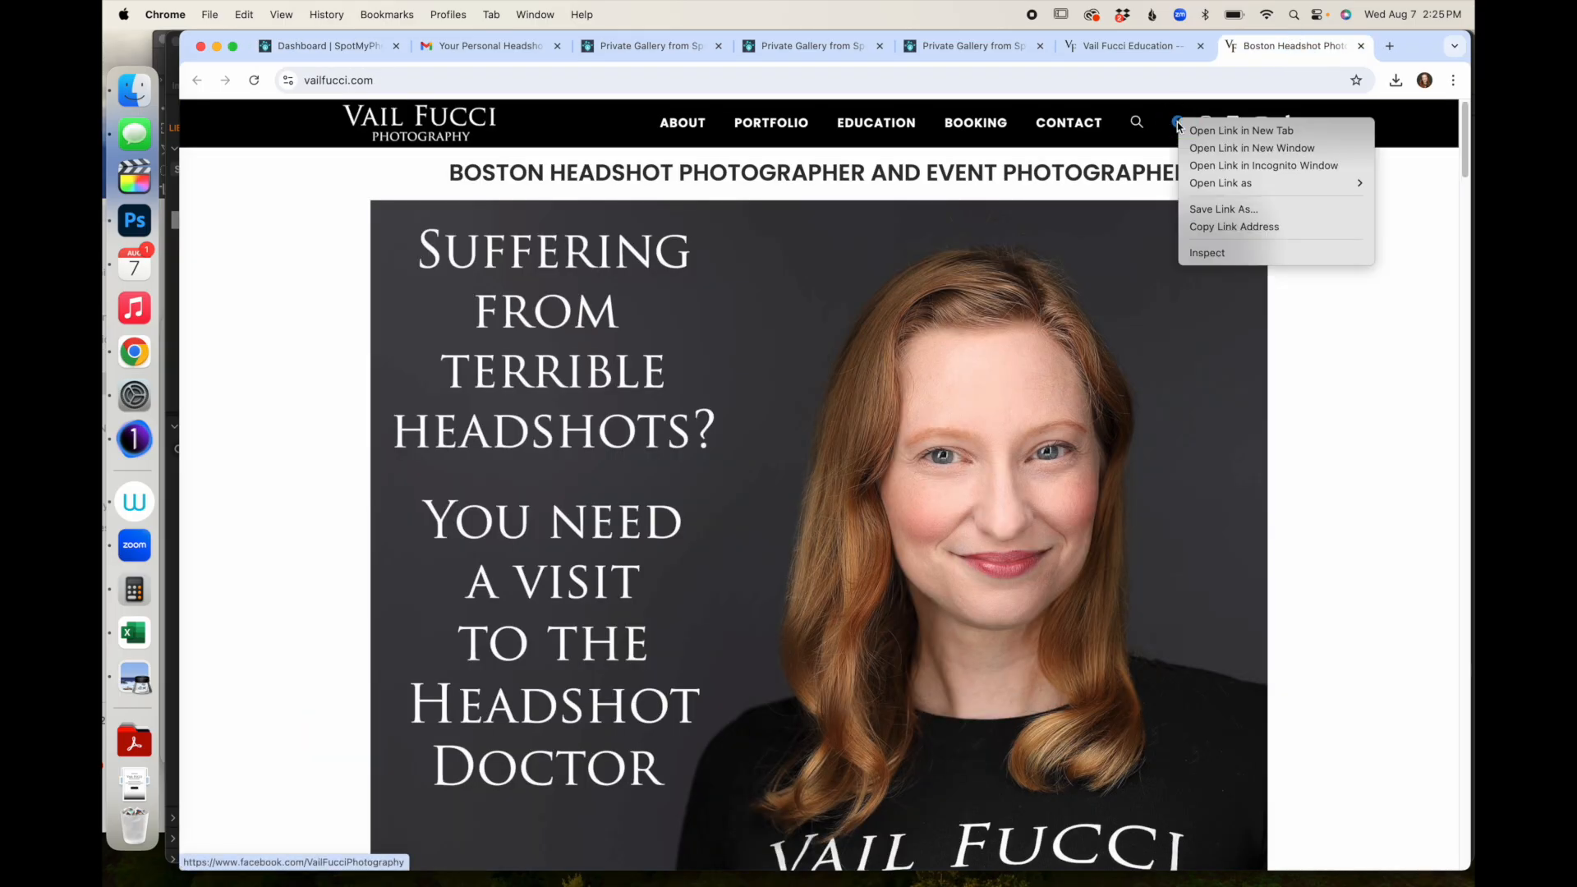
pyautogui.click(1205, 227)
pyautogui.click(963, 47)
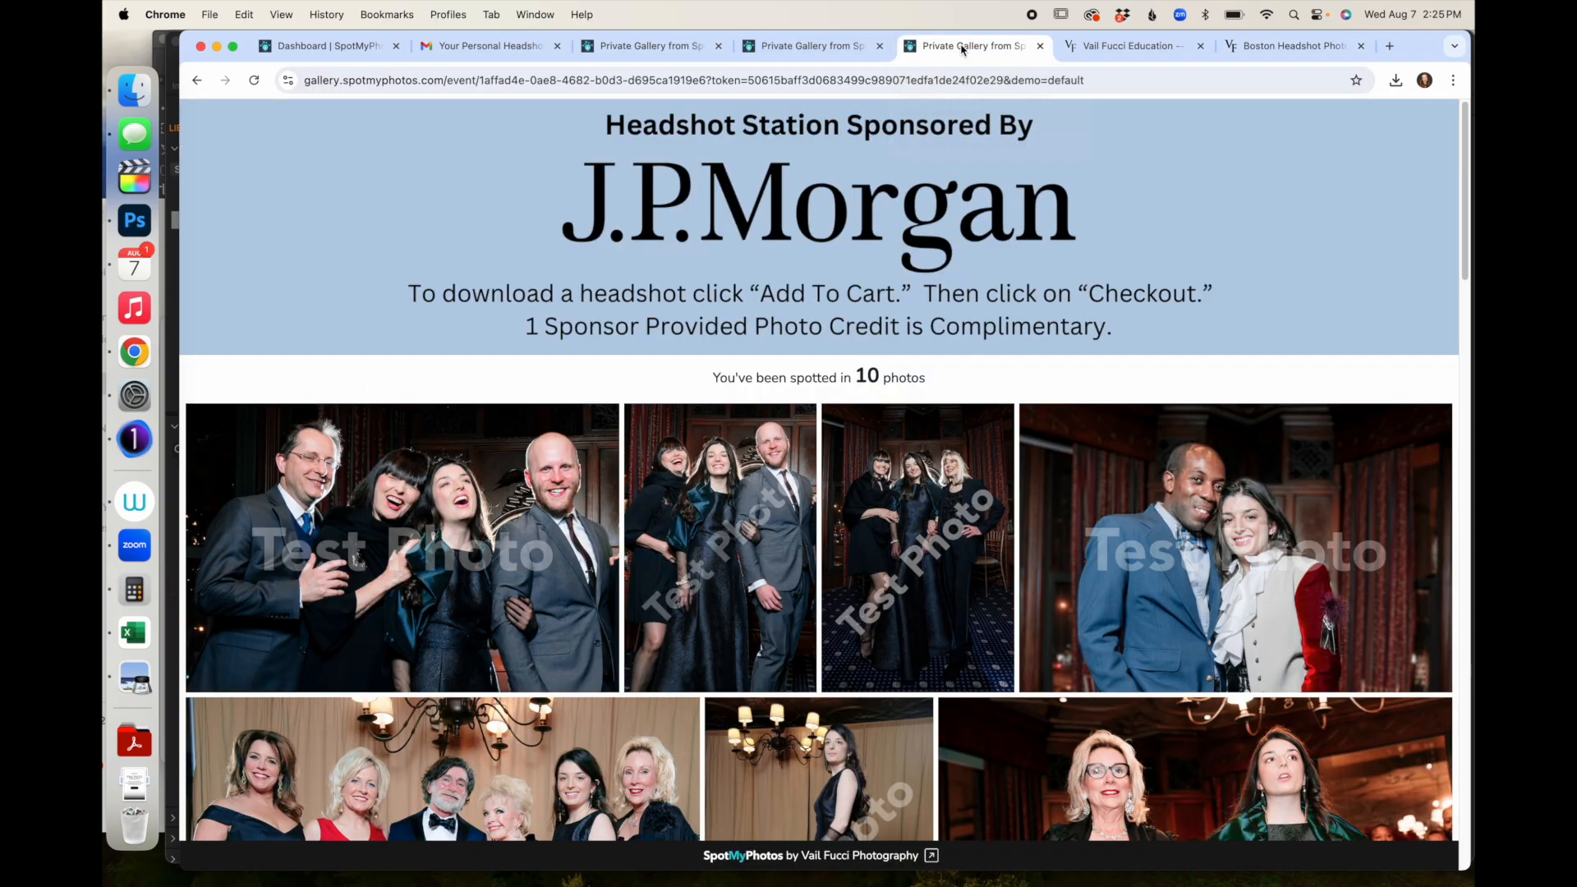
pyautogui.click(850, 47)
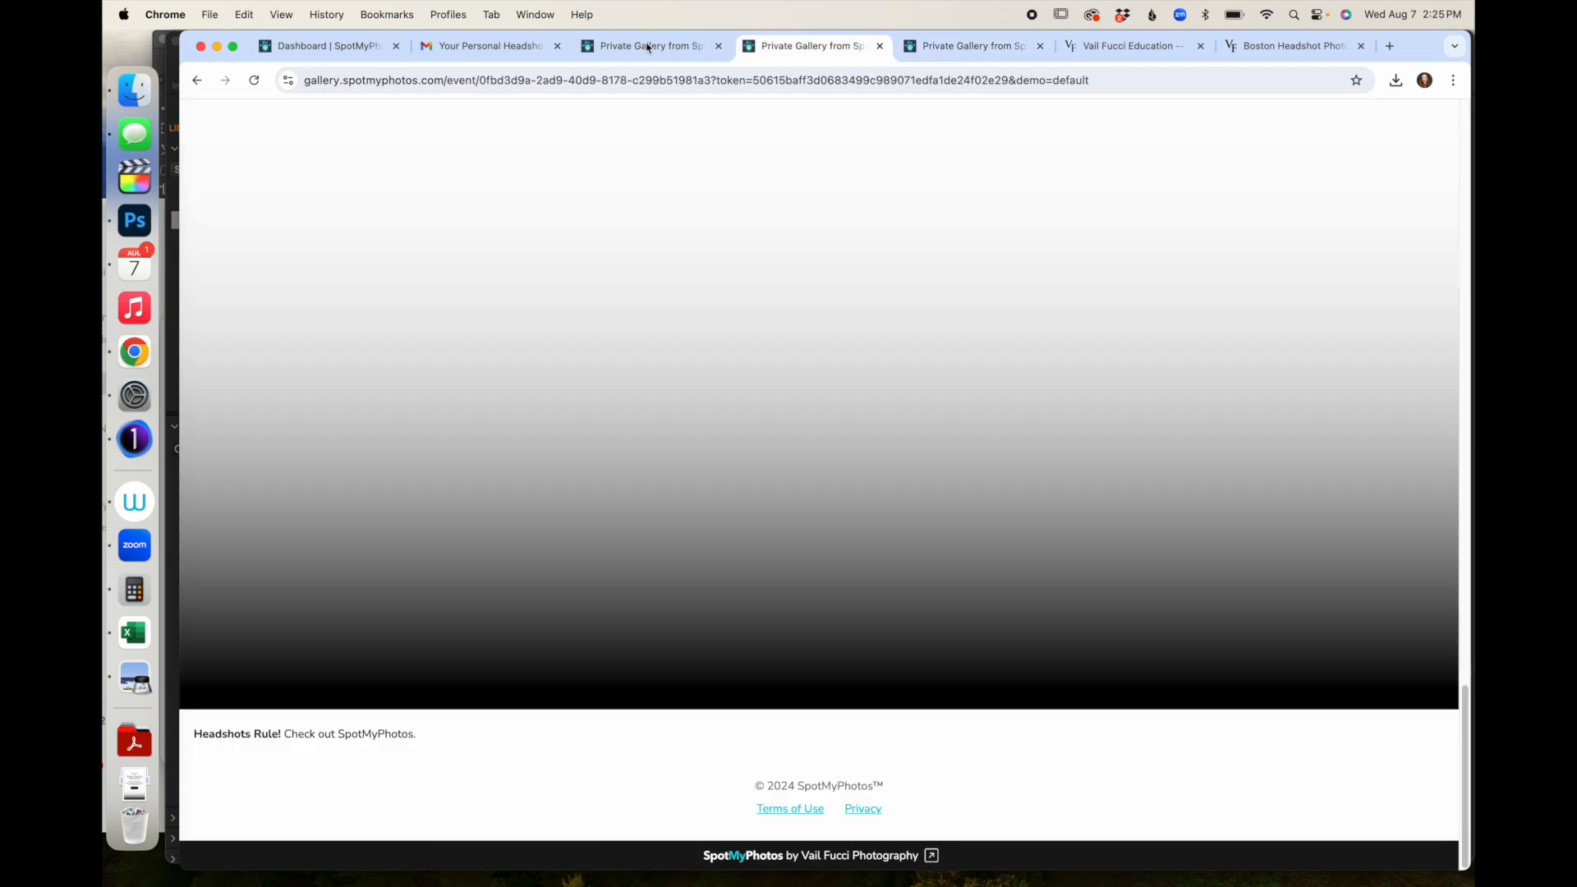
pyautogui.click(337, 47)
pyautogui.click(409, 639)
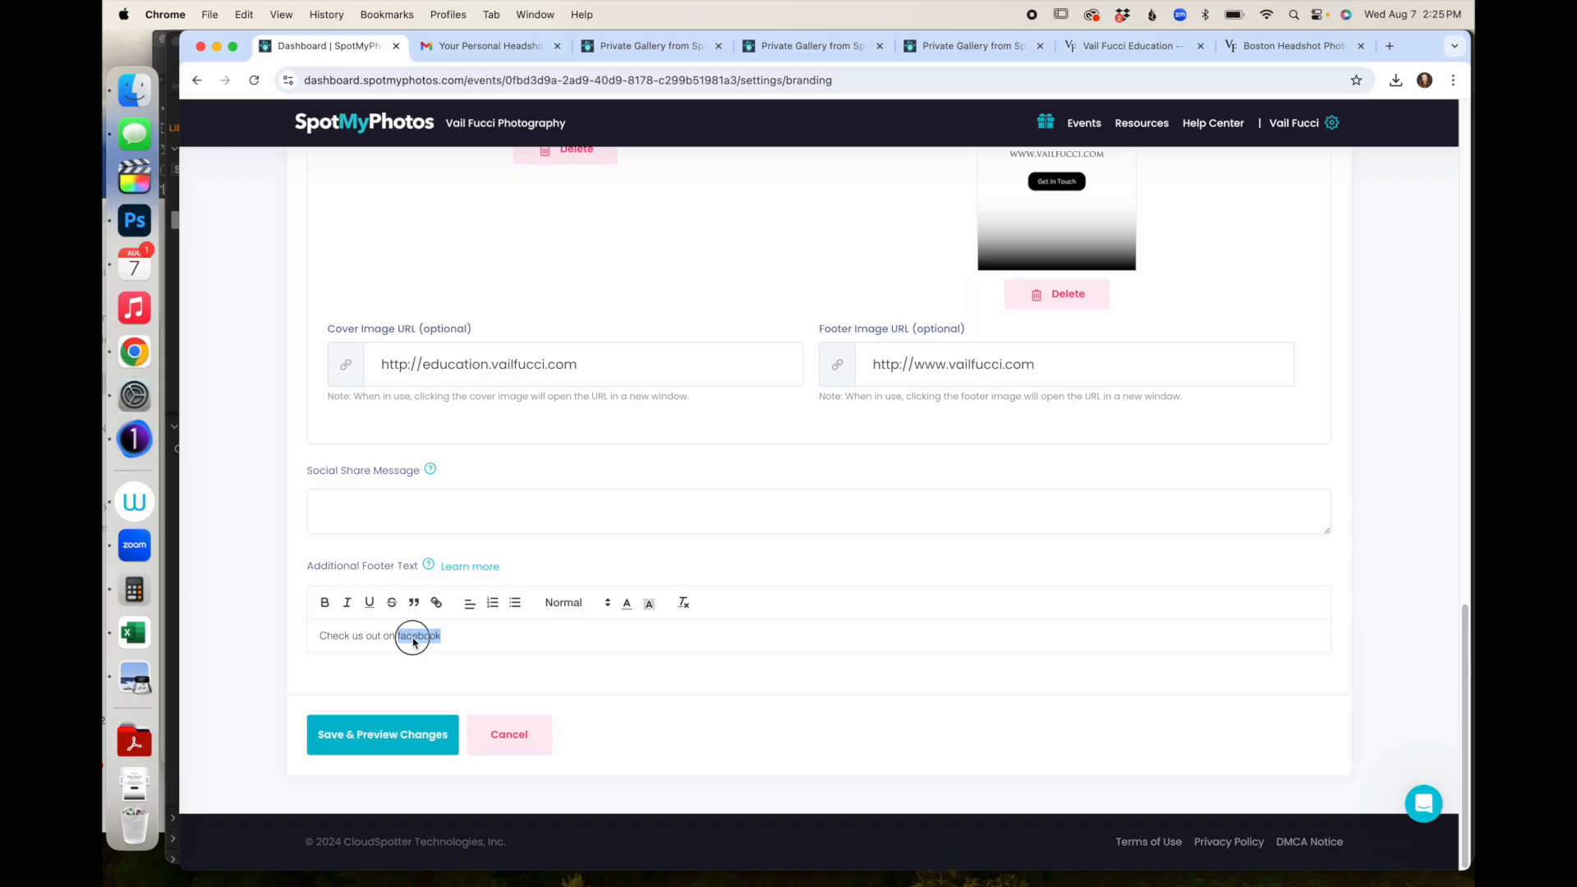
# - Link the word 'facebook' in the footer text to the copied Facebook page address
pyautogui.doubleClick(413, 638)
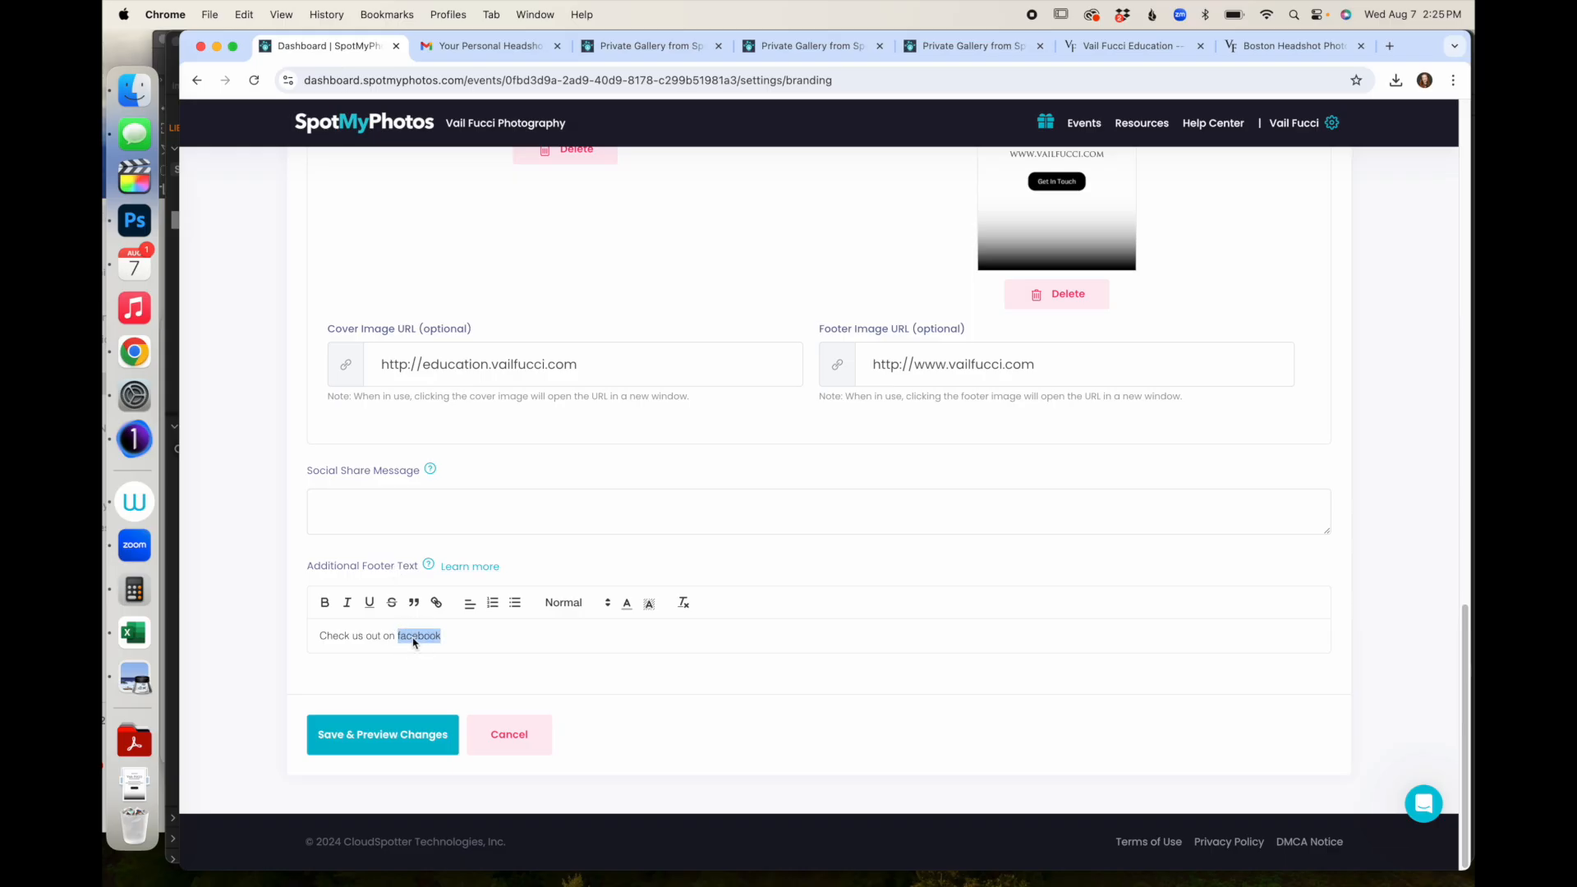
pyautogui.click(435, 603)
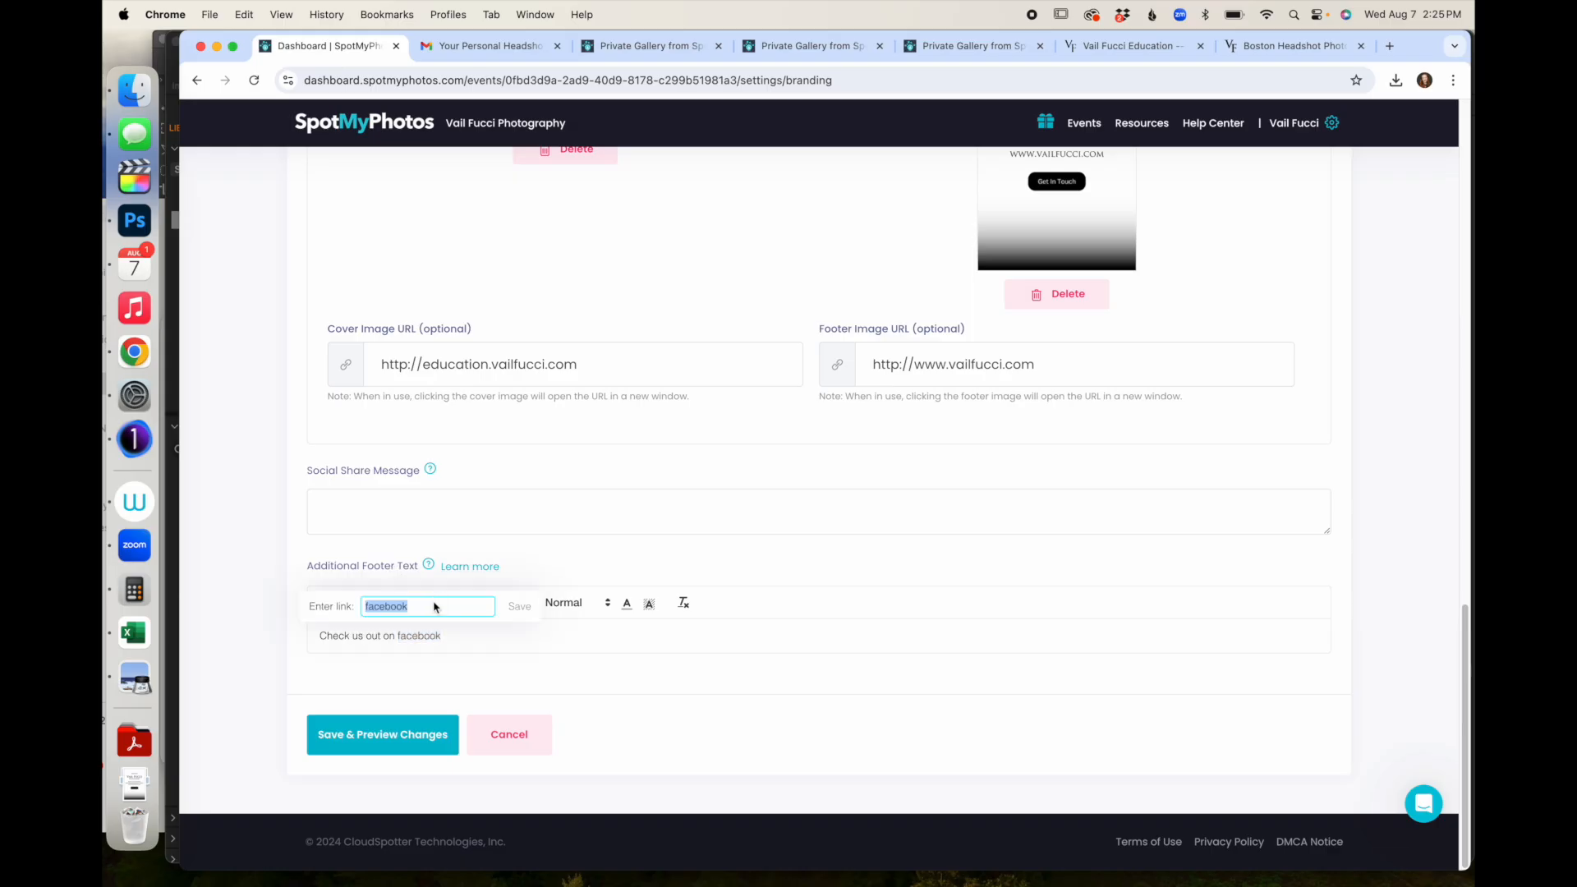
pyautogui.press('super+v')
pyautogui.press('Return')
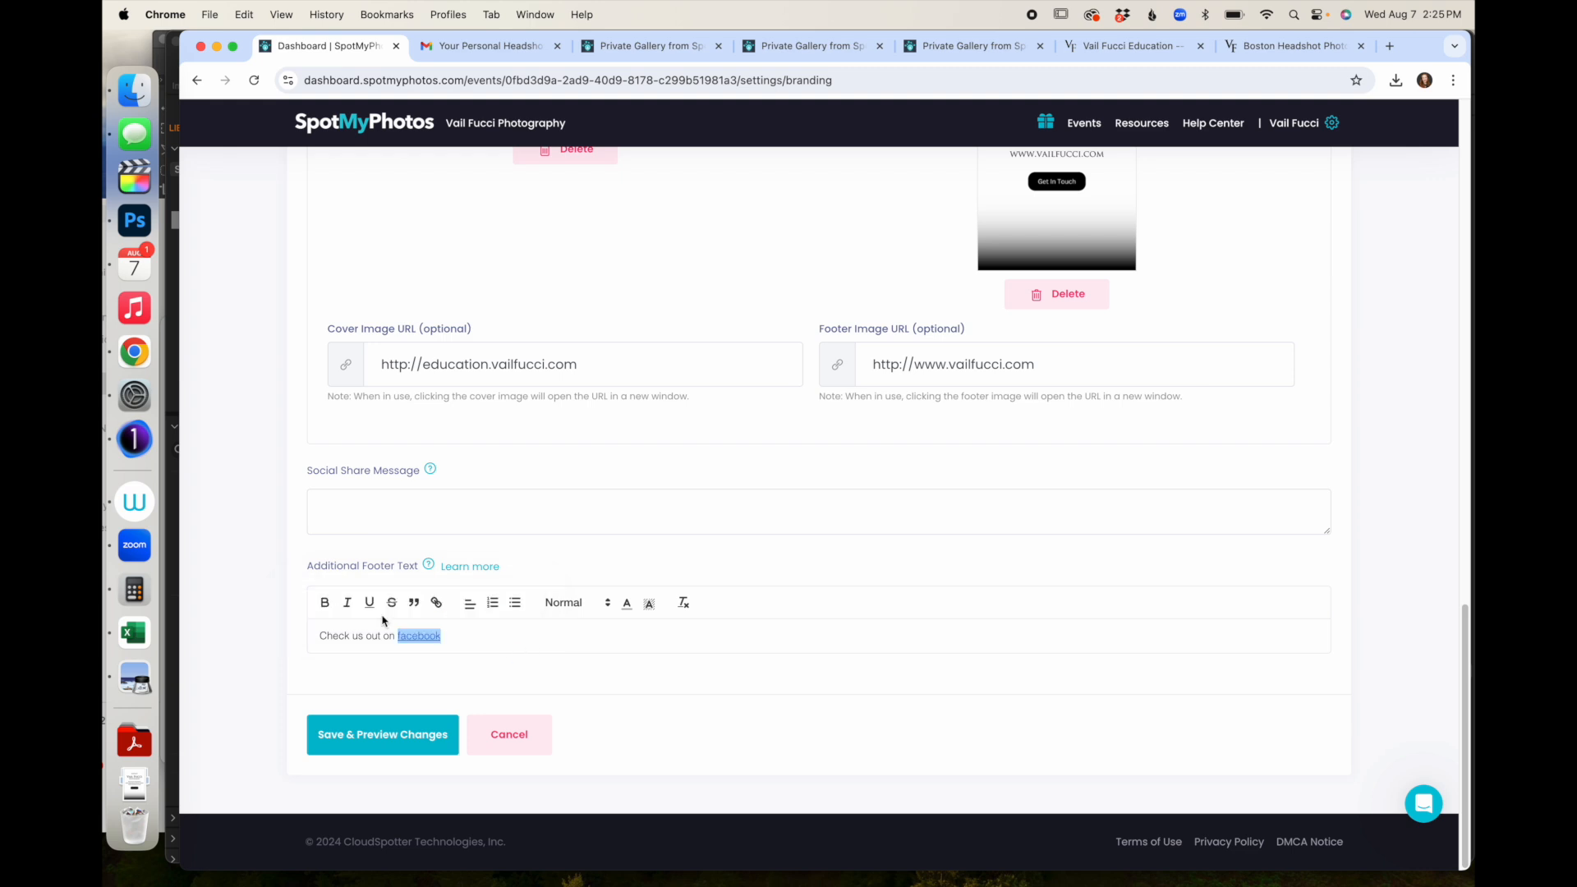
# - Make 'Check us' bold and format the whole footer line as Heading 1
pyautogui.moveTo(321, 642); pyautogui.dragTo(363, 647)
pyautogui.click(324, 603)
pyautogui.moveTo(571, 653); pyautogui.dragTo(281, 610)
pyautogui.click(599, 602)
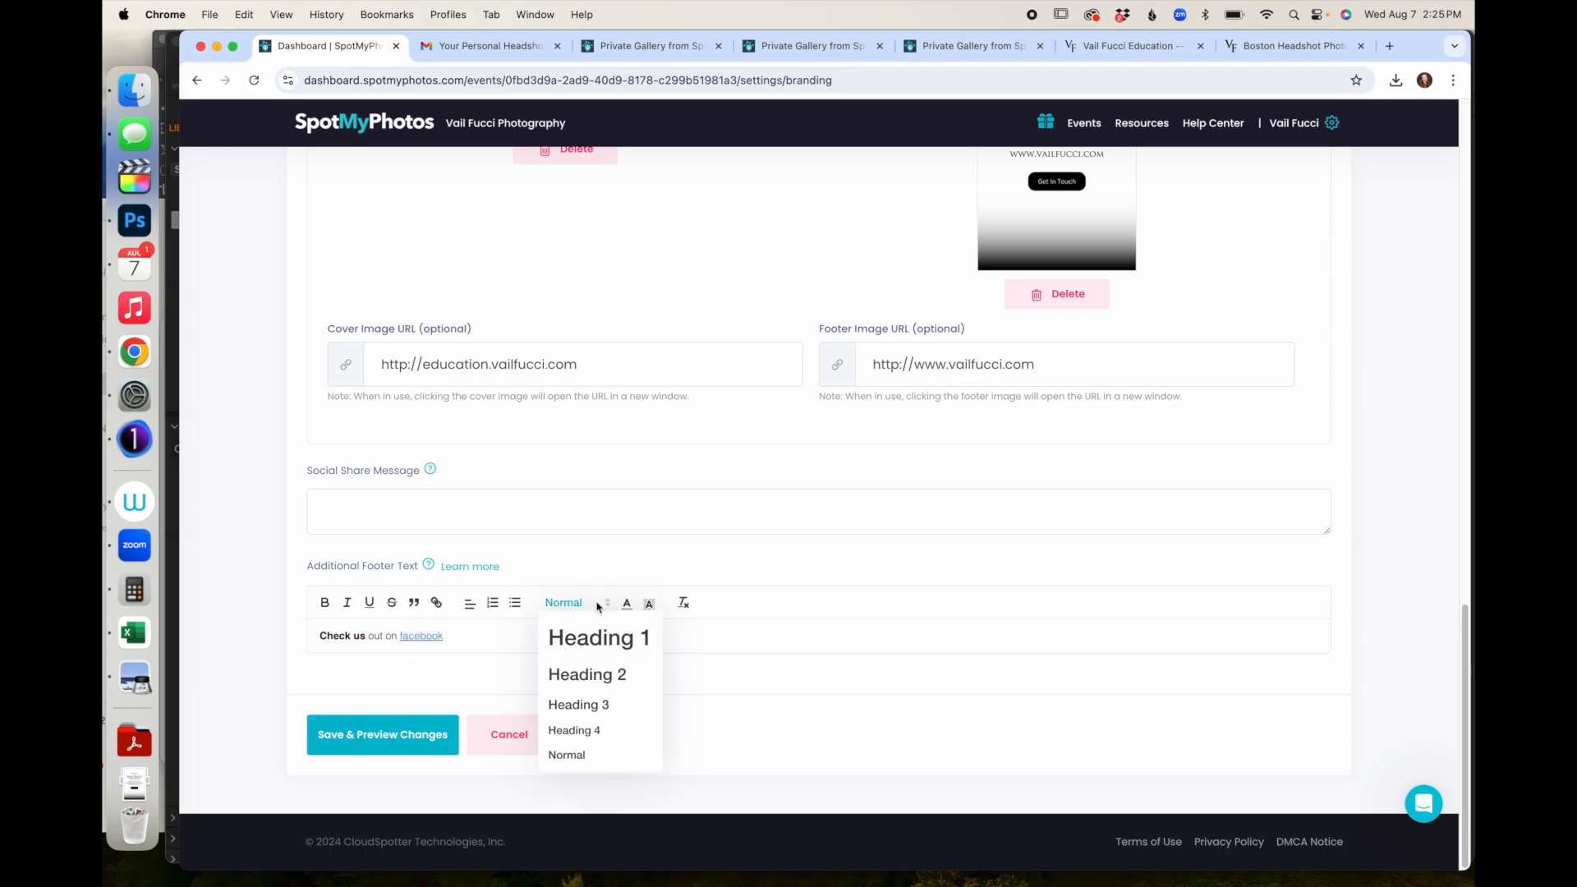
pyautogui.click(588, 639)
pyautogui.click(596, 654)
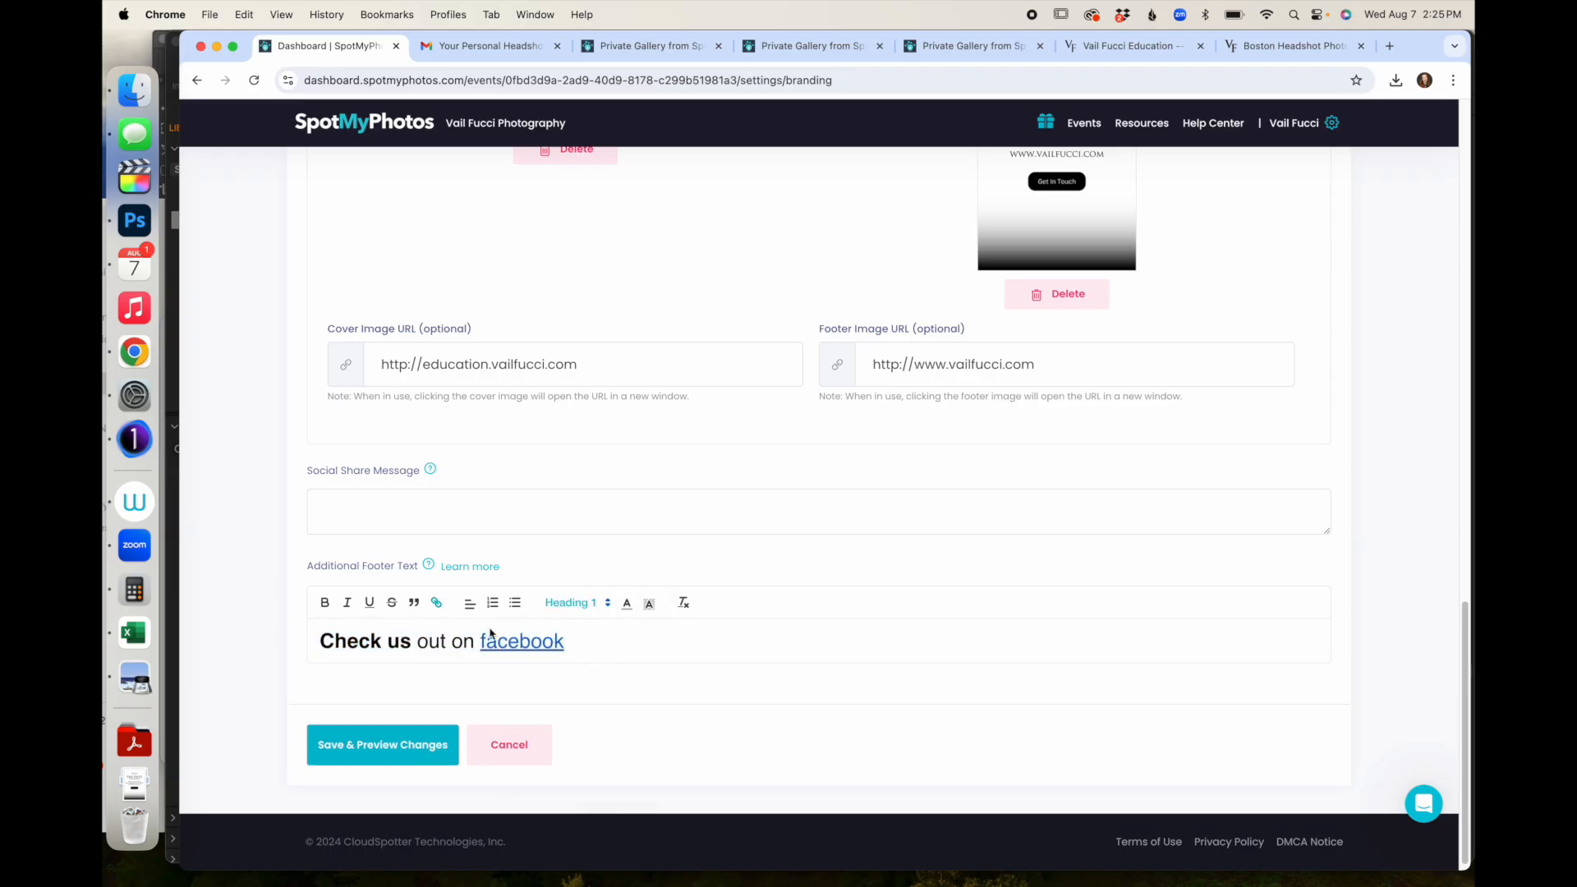
# - Color 'Check us' red, then save the branding and preview the gallery
pyautogui.click(628, 604)
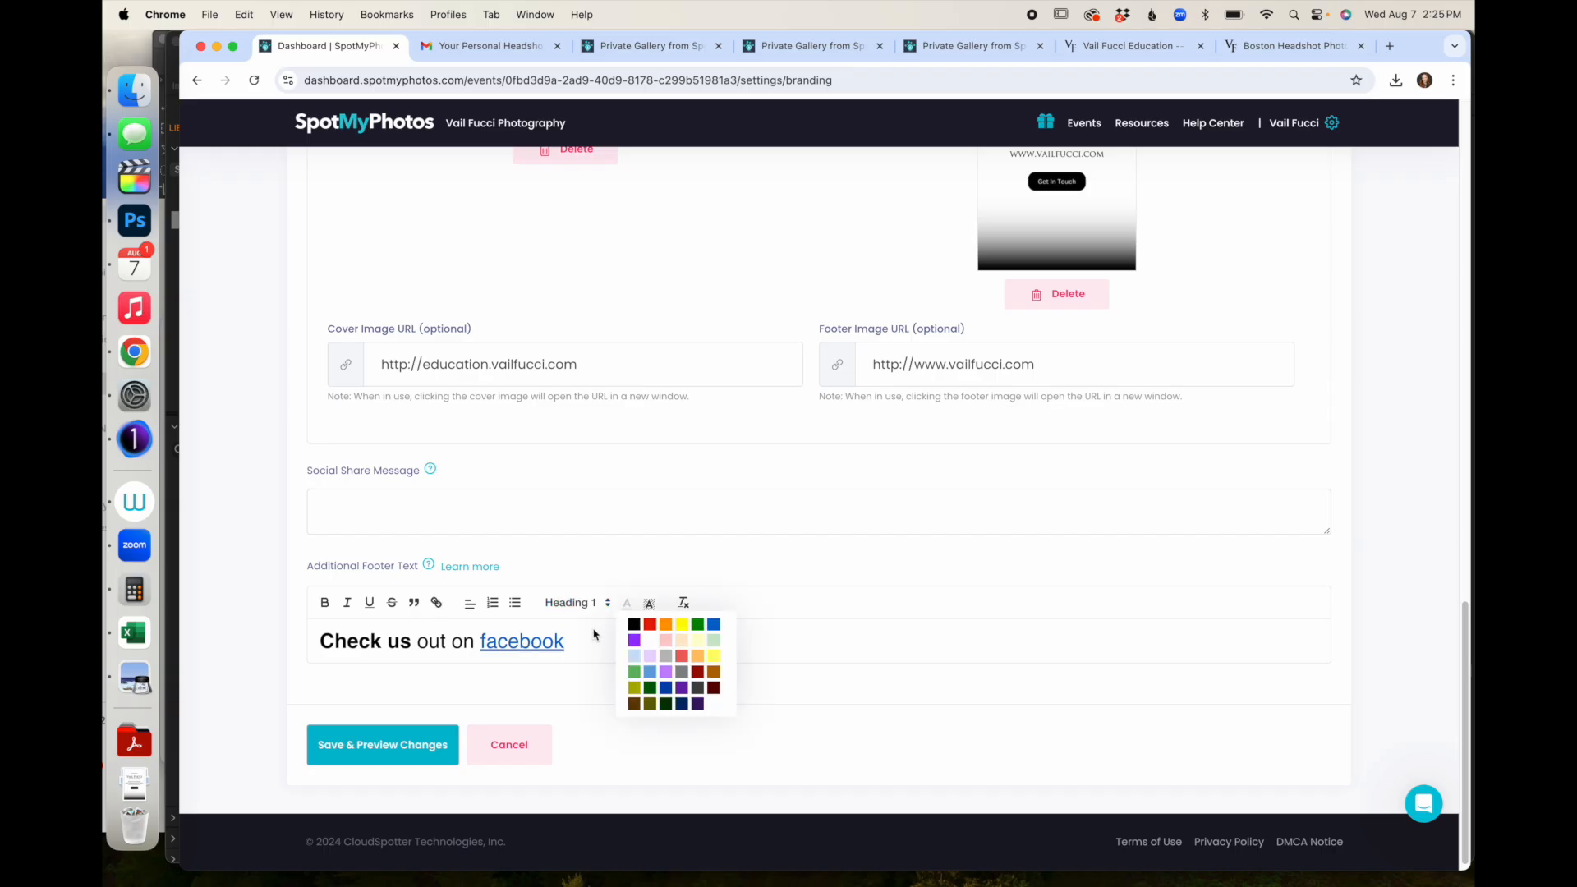
pyautogui.moveTo(419, 645); pyautogui.dragTo(298, 646)
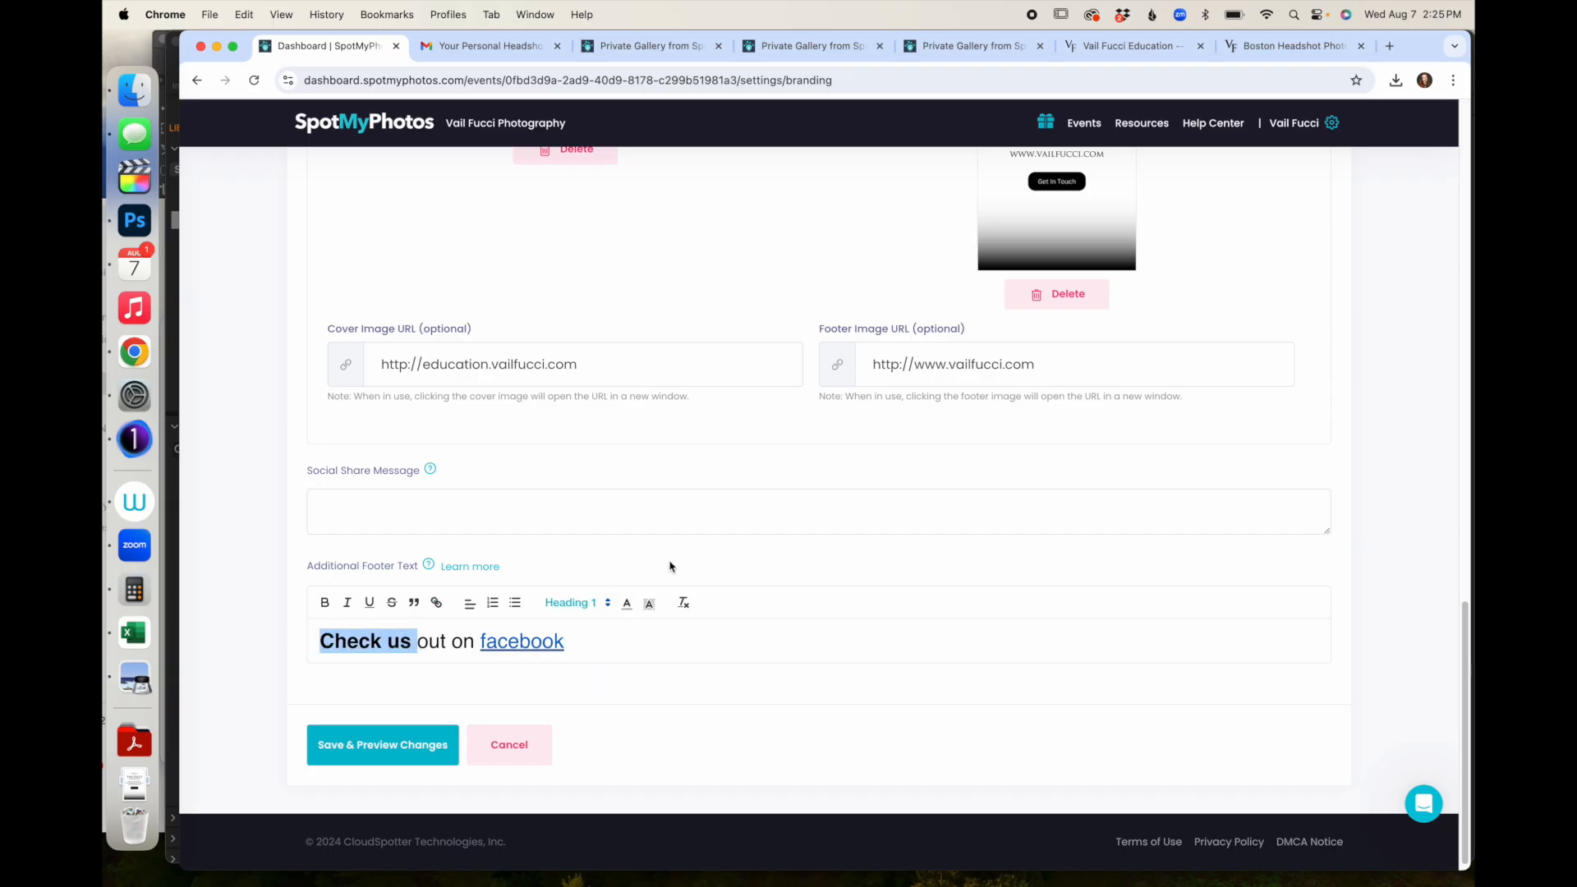
pyautogui.click(629, 603)
pyautogui.click(649, 625)
pyautogui.click(651, 649)
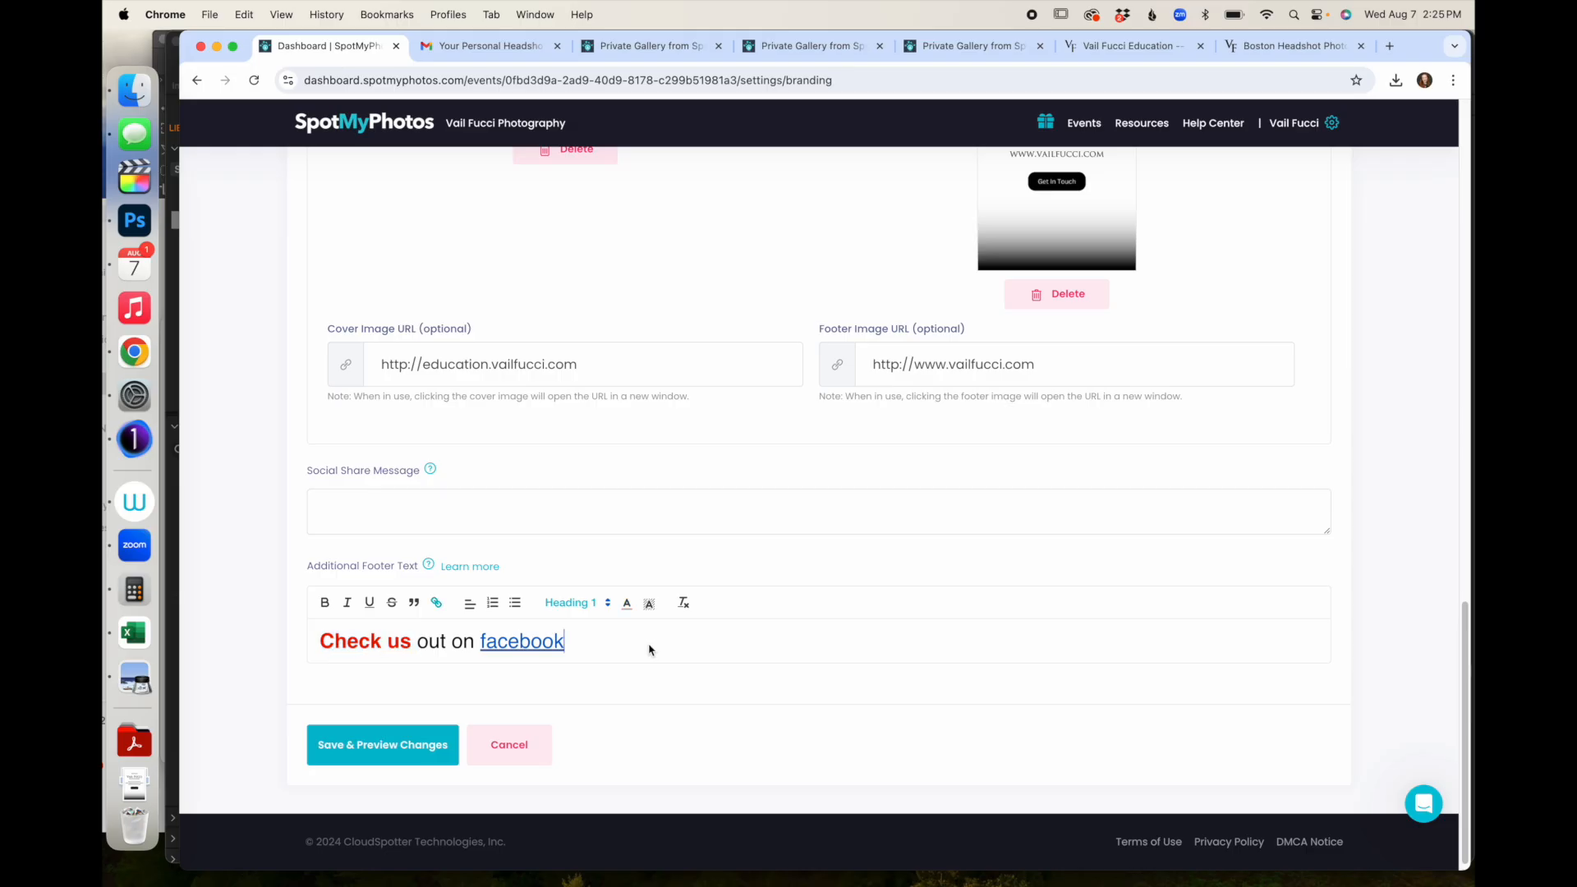
pyautogui.click(386, 748)
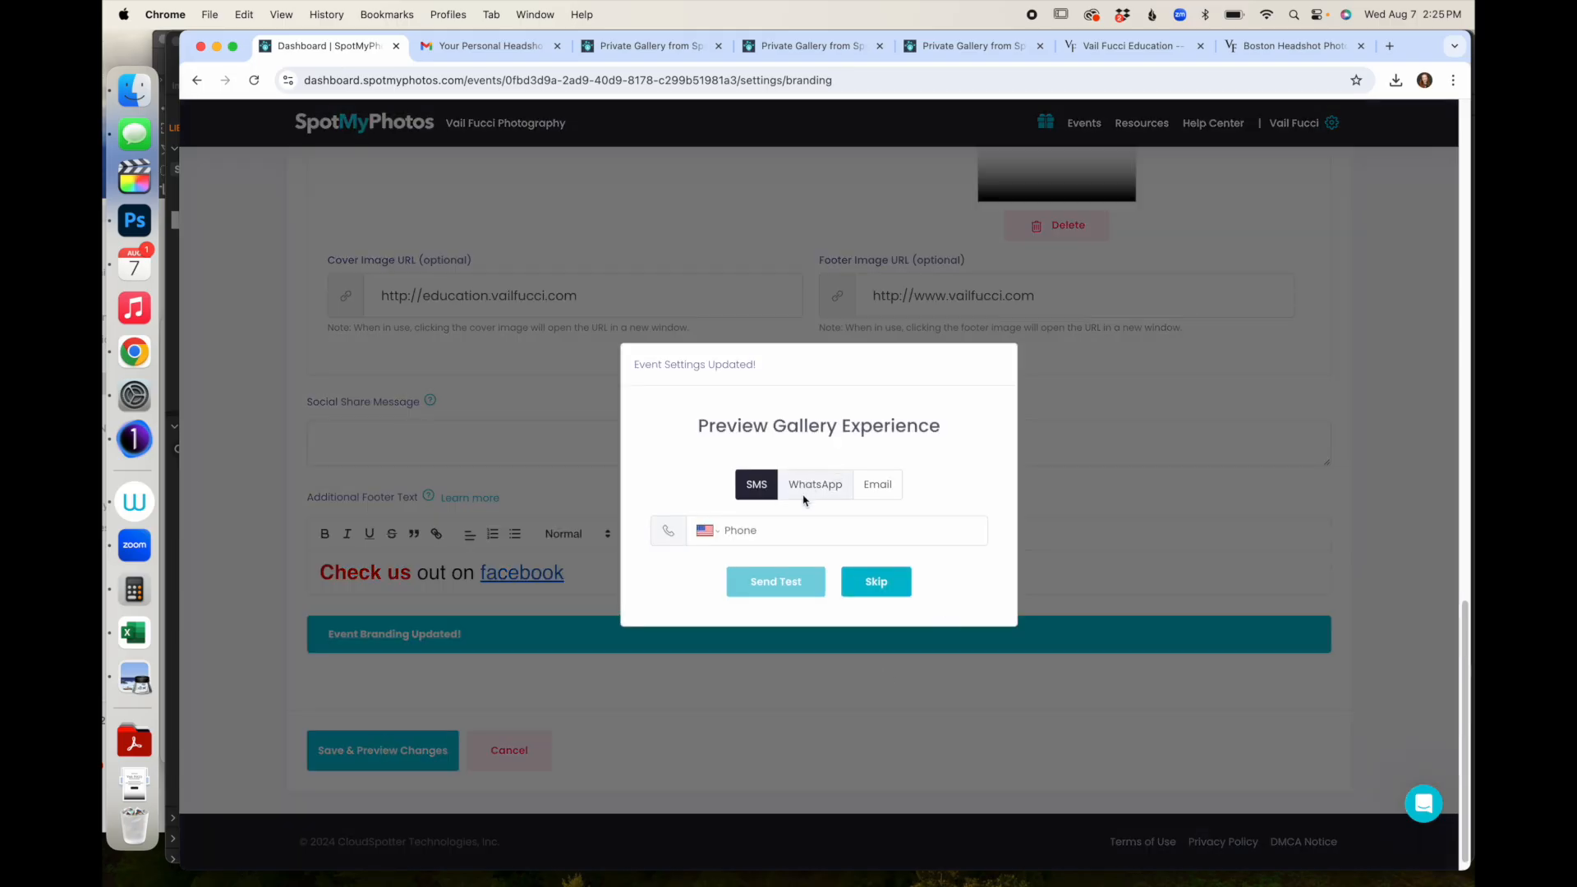
# - Email a test gallery invite to the autofilled address and view it in Gmail
pyautogui.click(877, 486)
pyautogui.click(835, 536)
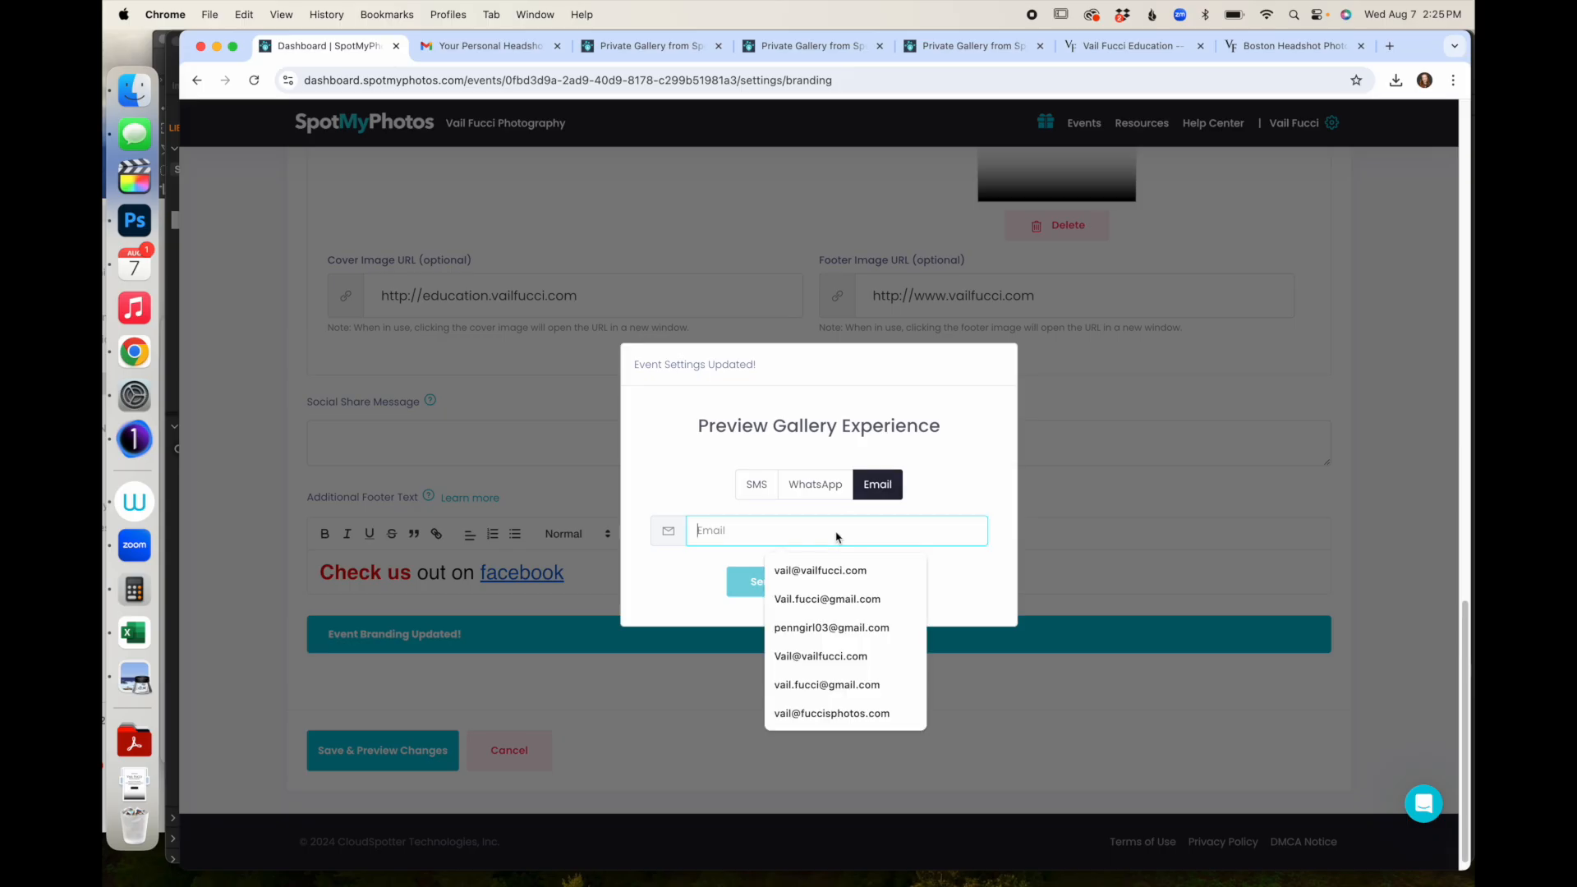
pyautogui.click(826, 570)
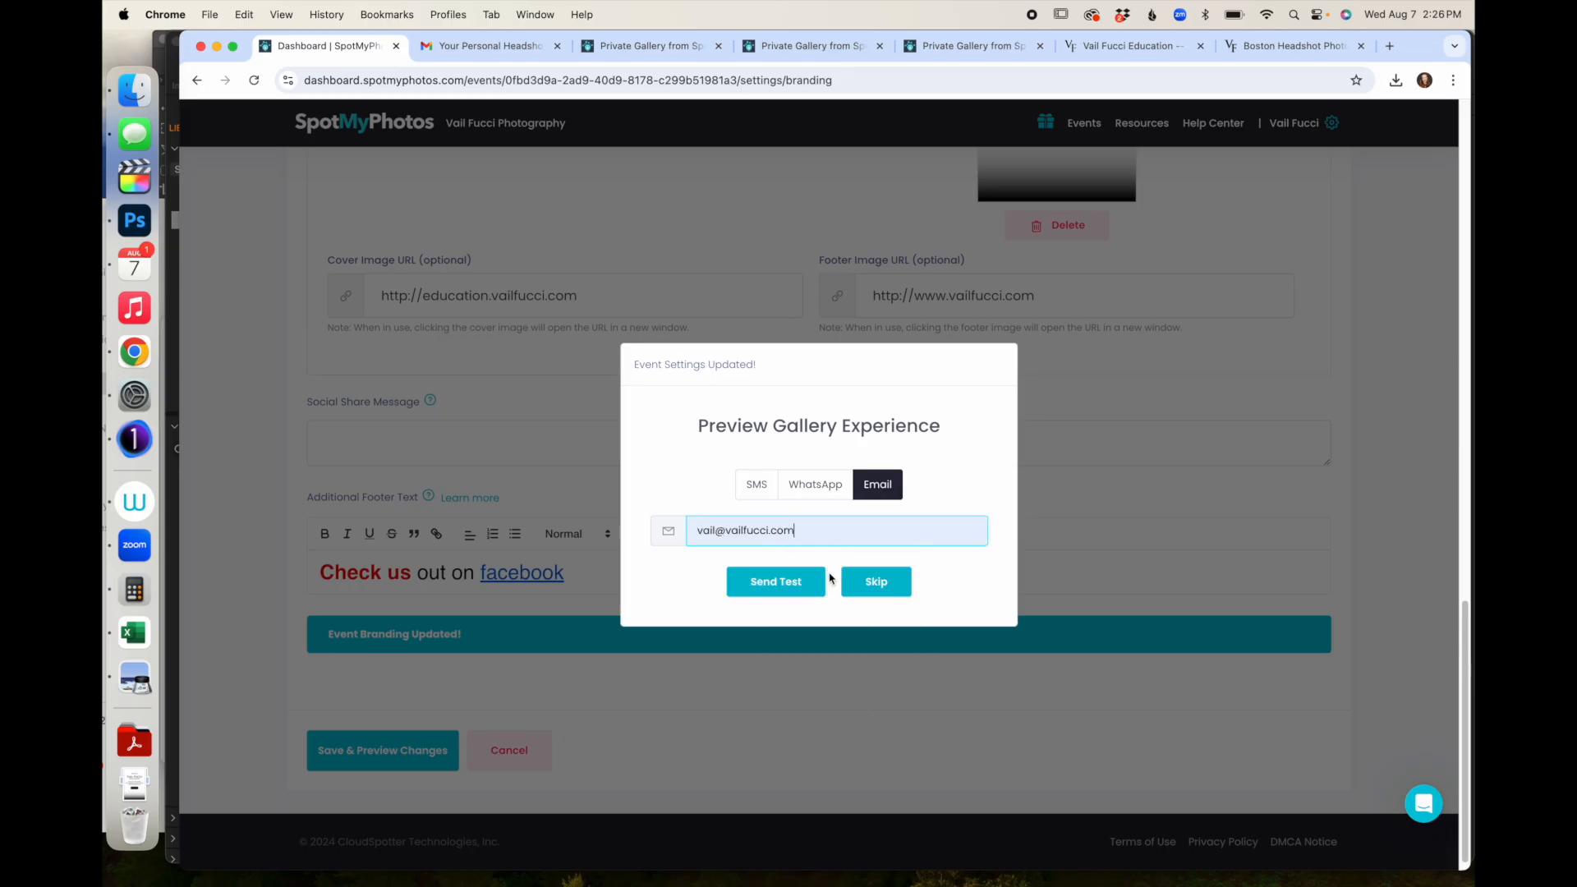
pyautogui.click(790, 588)
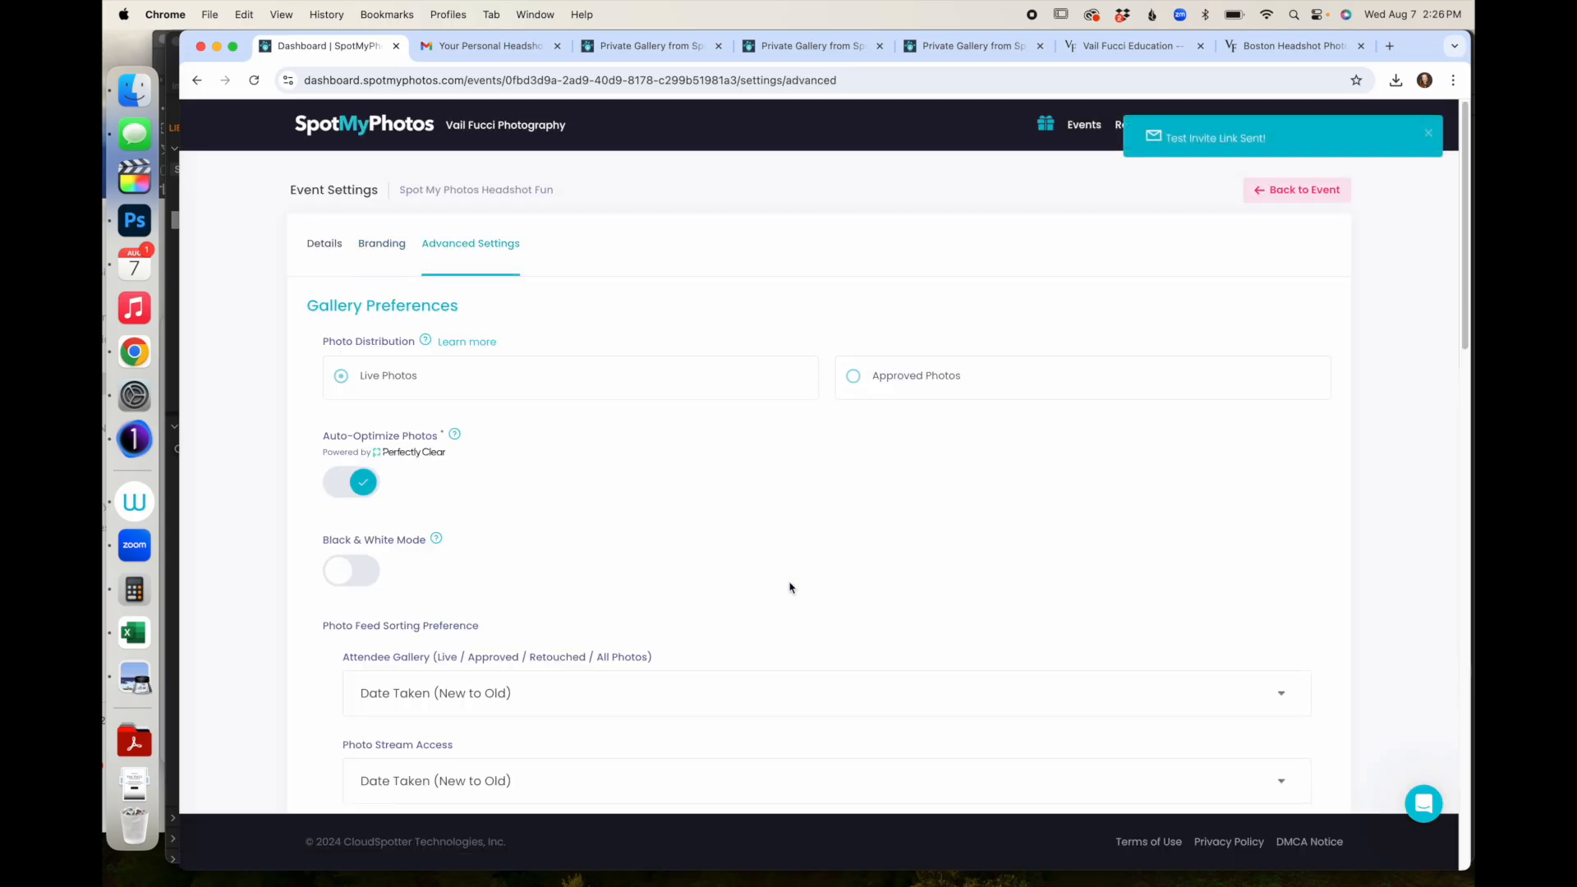
pyautogui.click(447, 48)
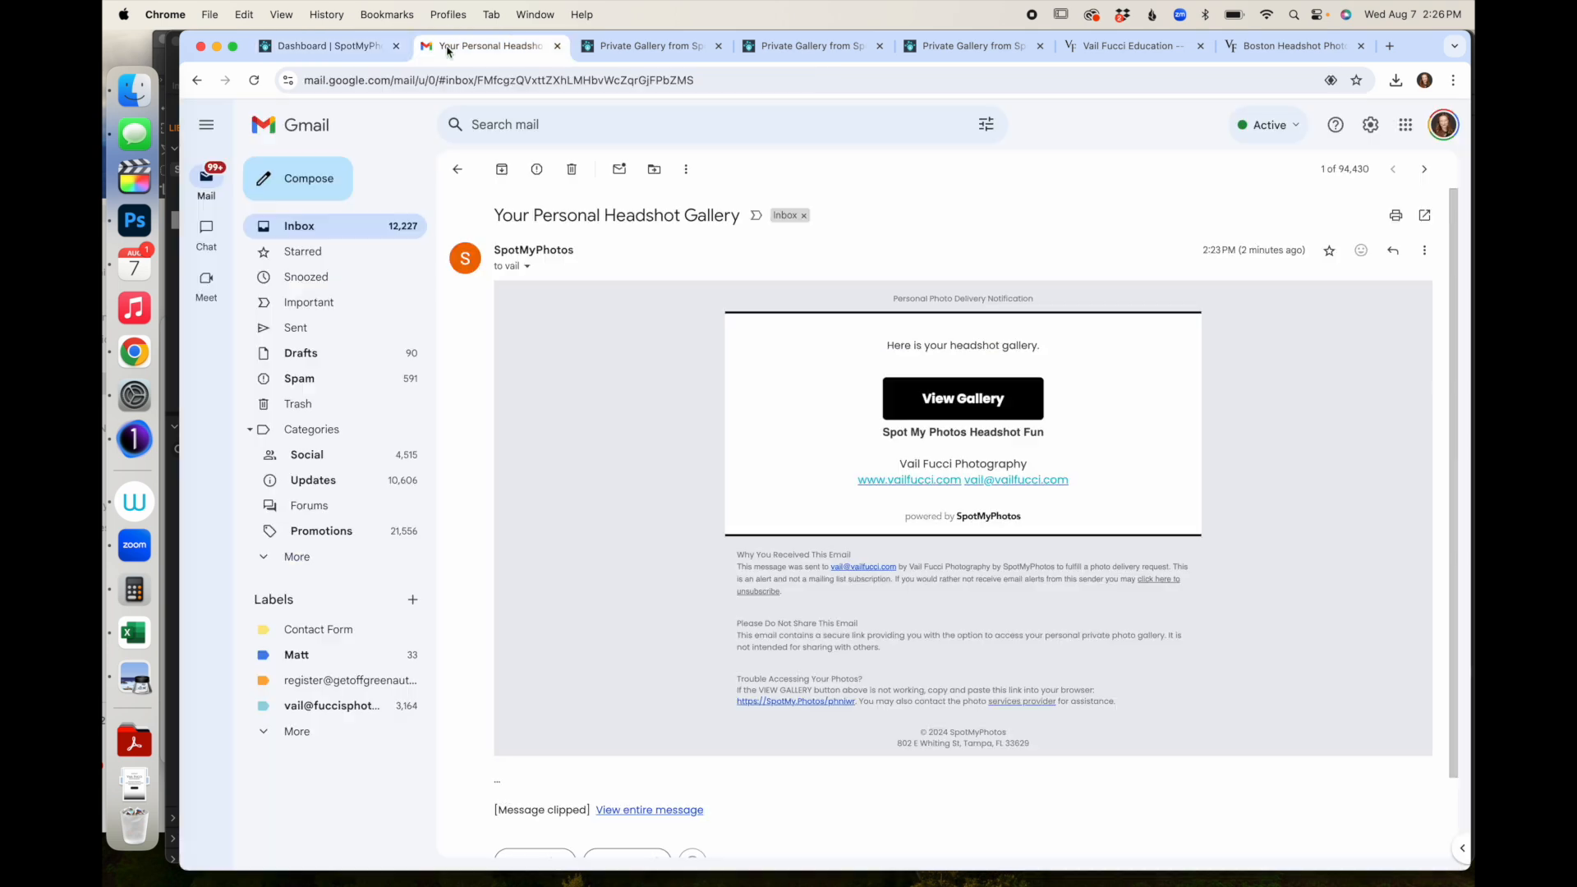
# - Open the test gallery from the email, accept the terms, and try the footer facebook link
pyautogui.click(944, 400)
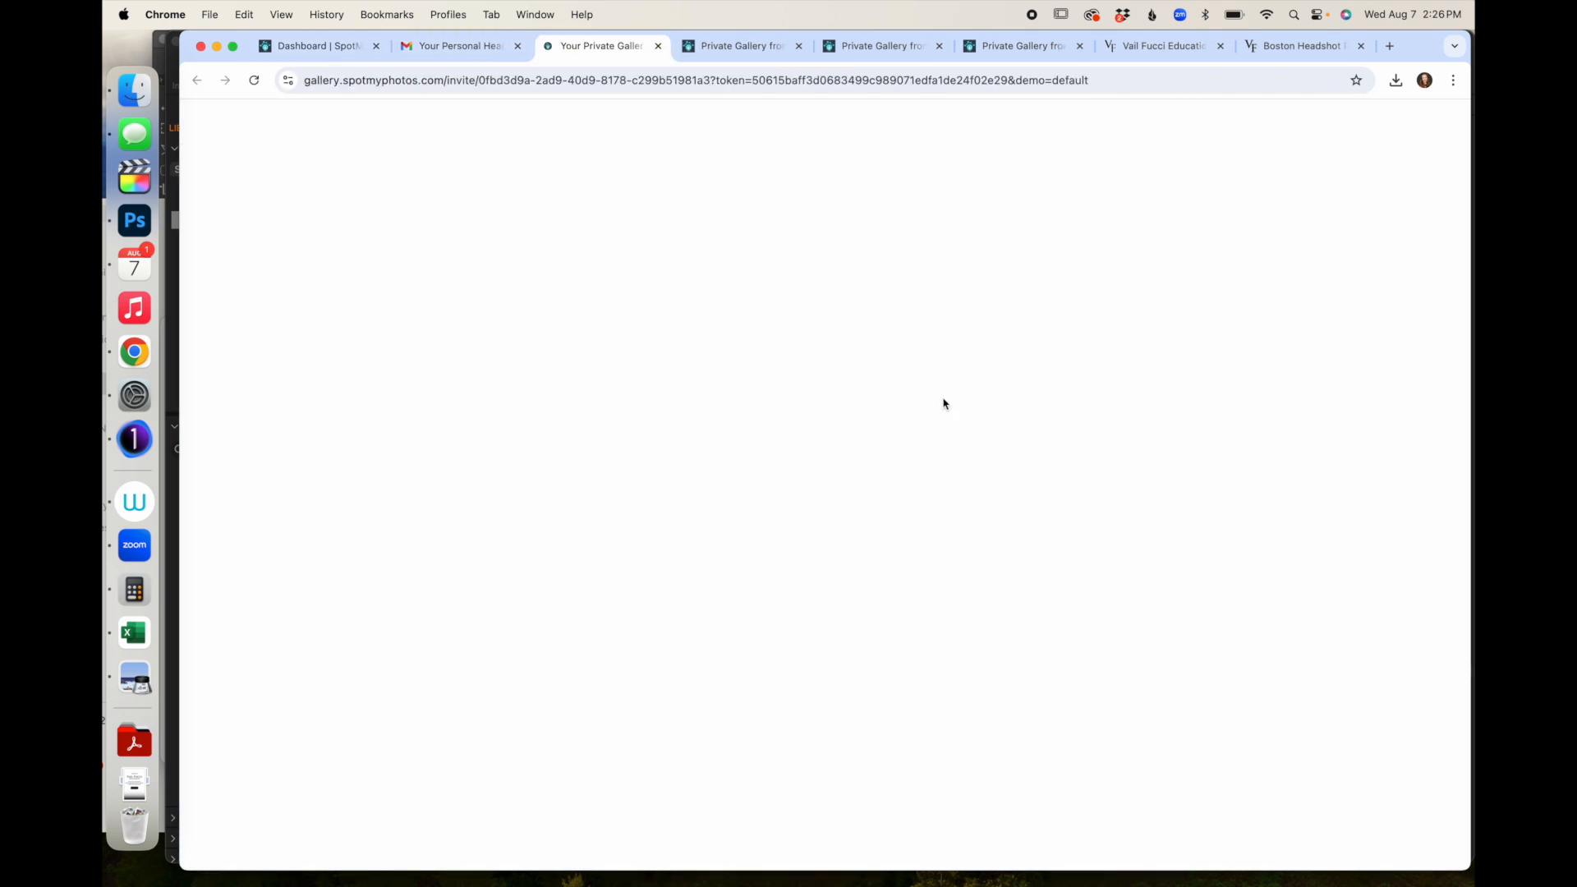
pyautogui.click(726, 507)
pyautogui.click(772, 552)
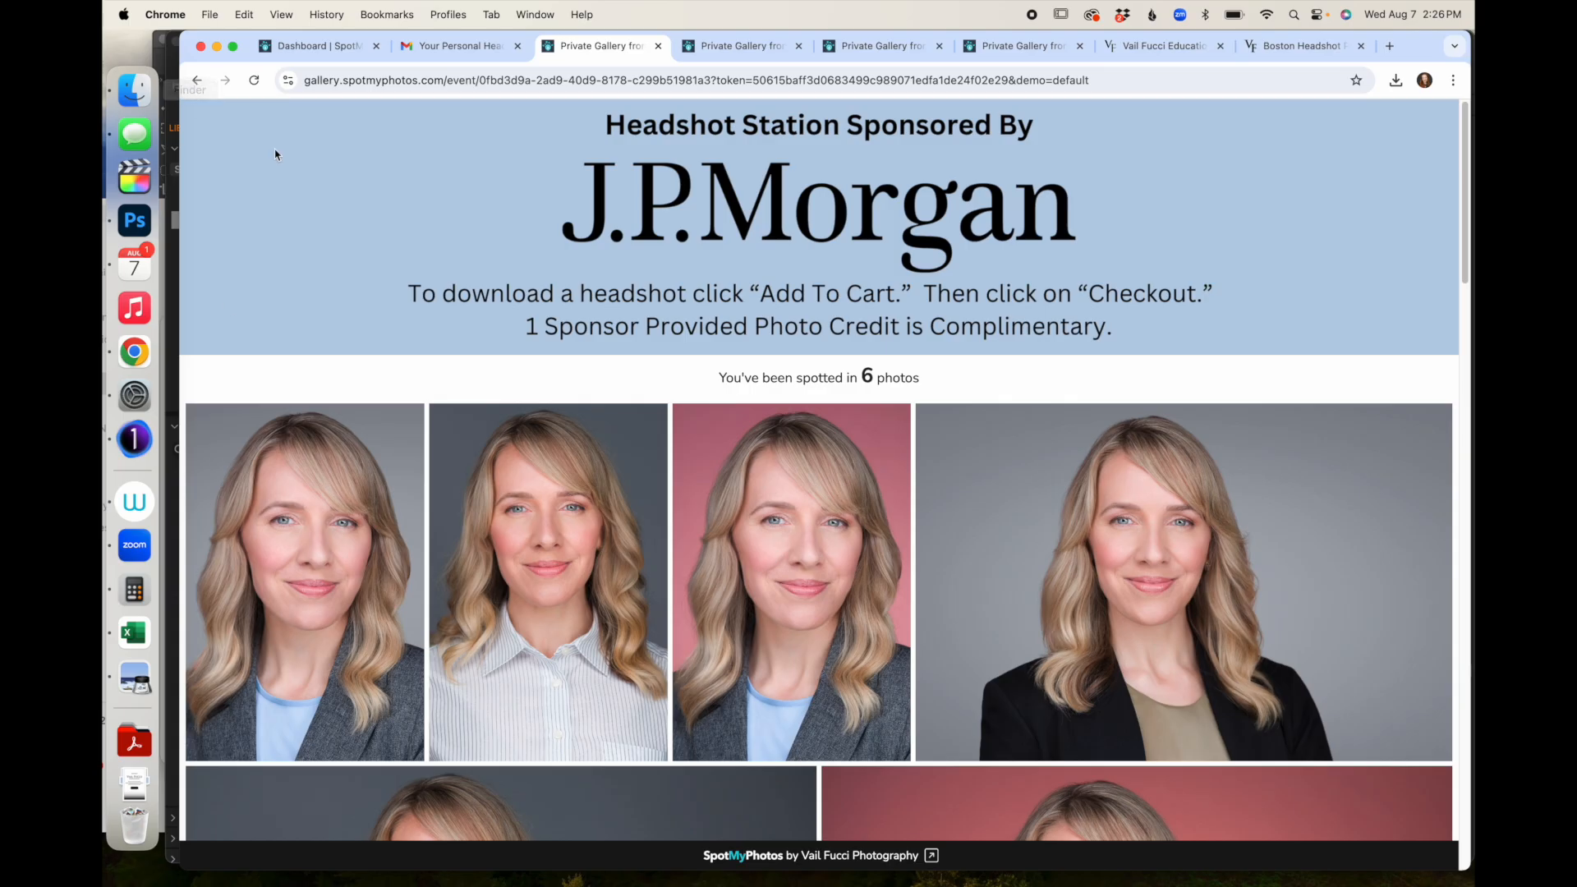
pyautogui.scroll(-10, 773, 556)
pyautogui.scroll(-10, 386, 269)
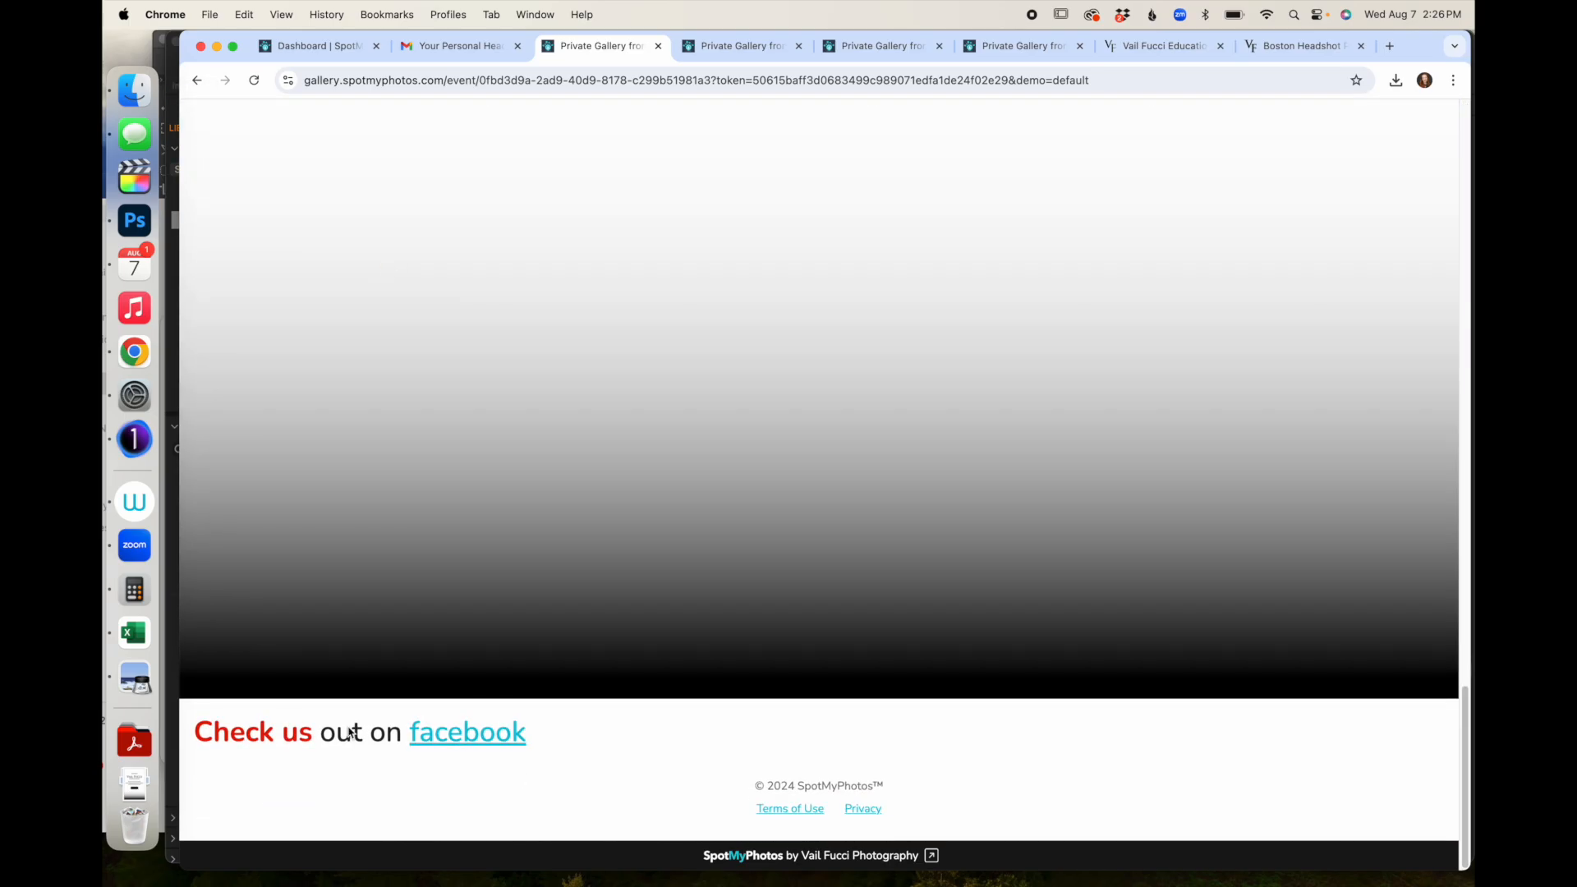
pyautogui.click(443, 741)
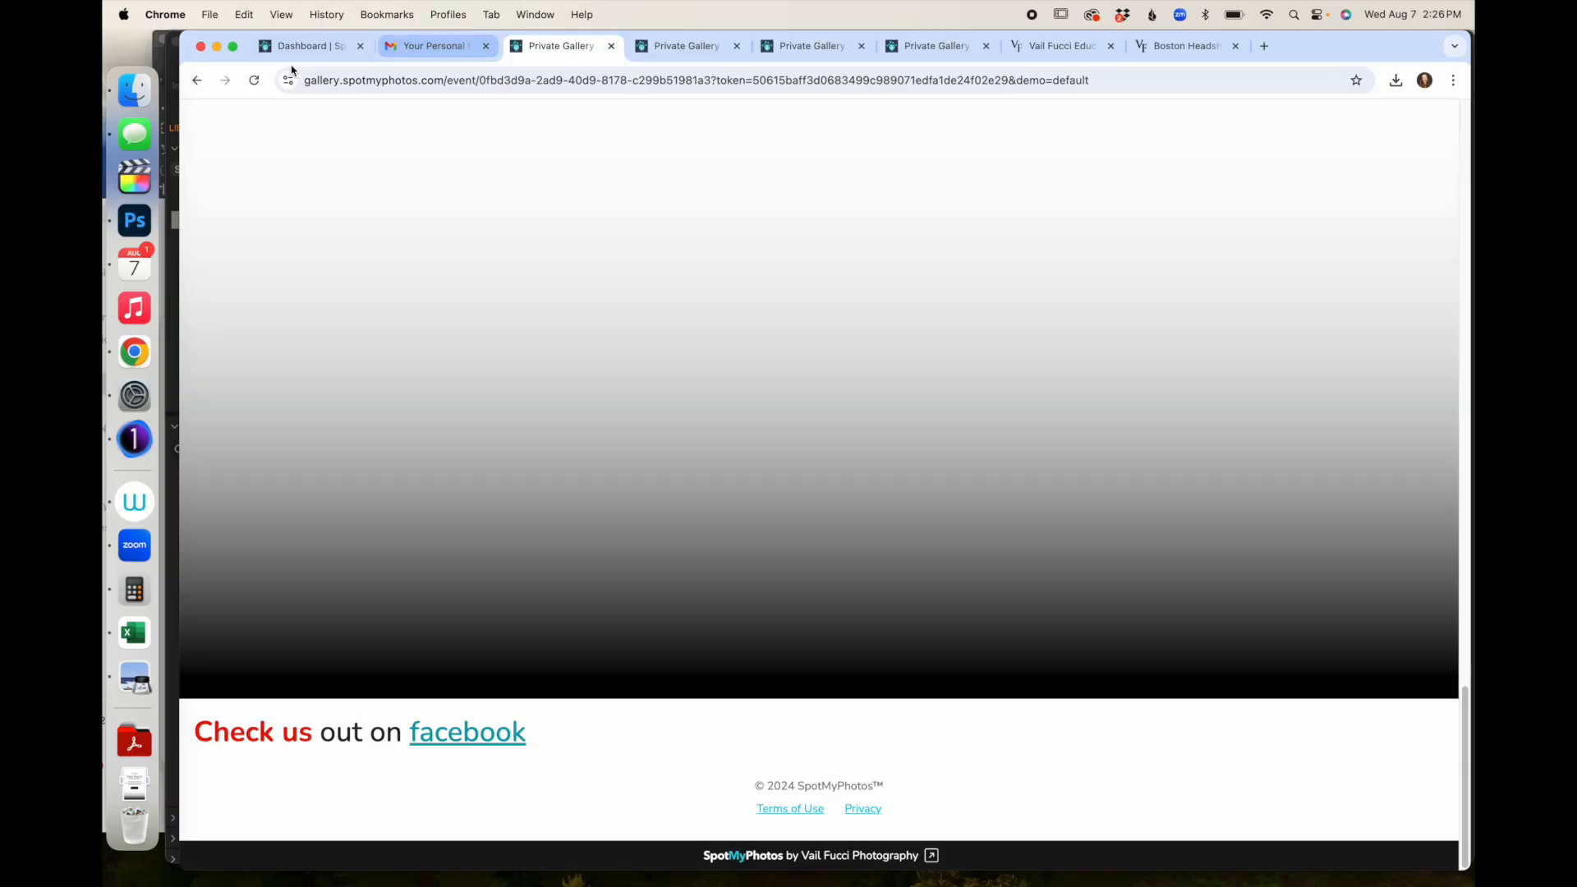
# - Return to the Dashboard tab's Advanced Settings for the Spot My Photos Headshot Fun event
pyautogui.click(297, 47)
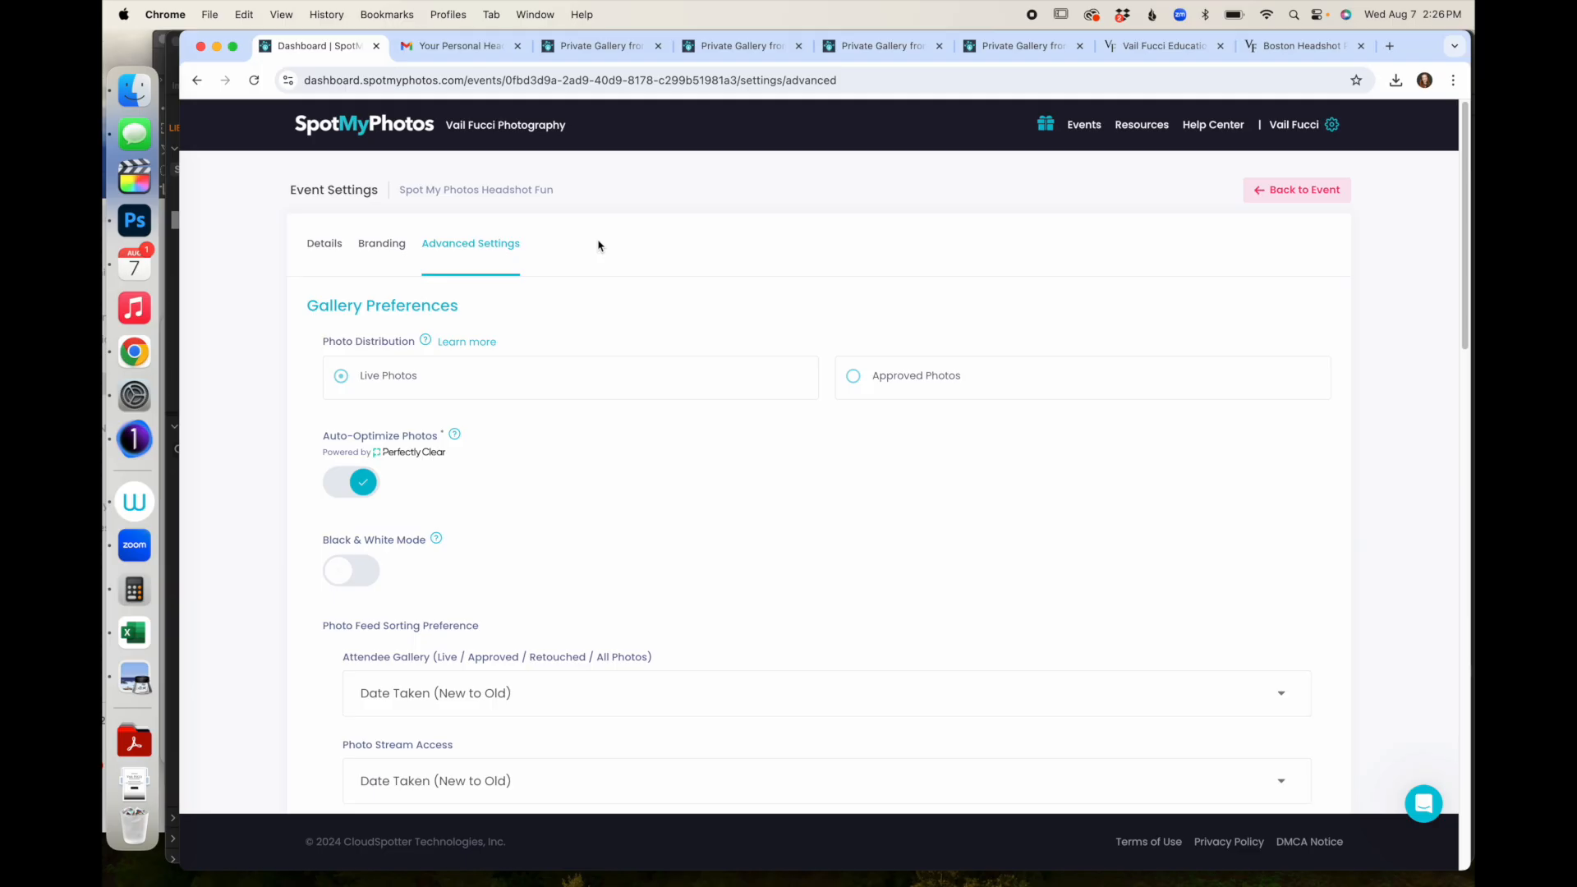
pyautogui.scroll(-1, 598, 244)
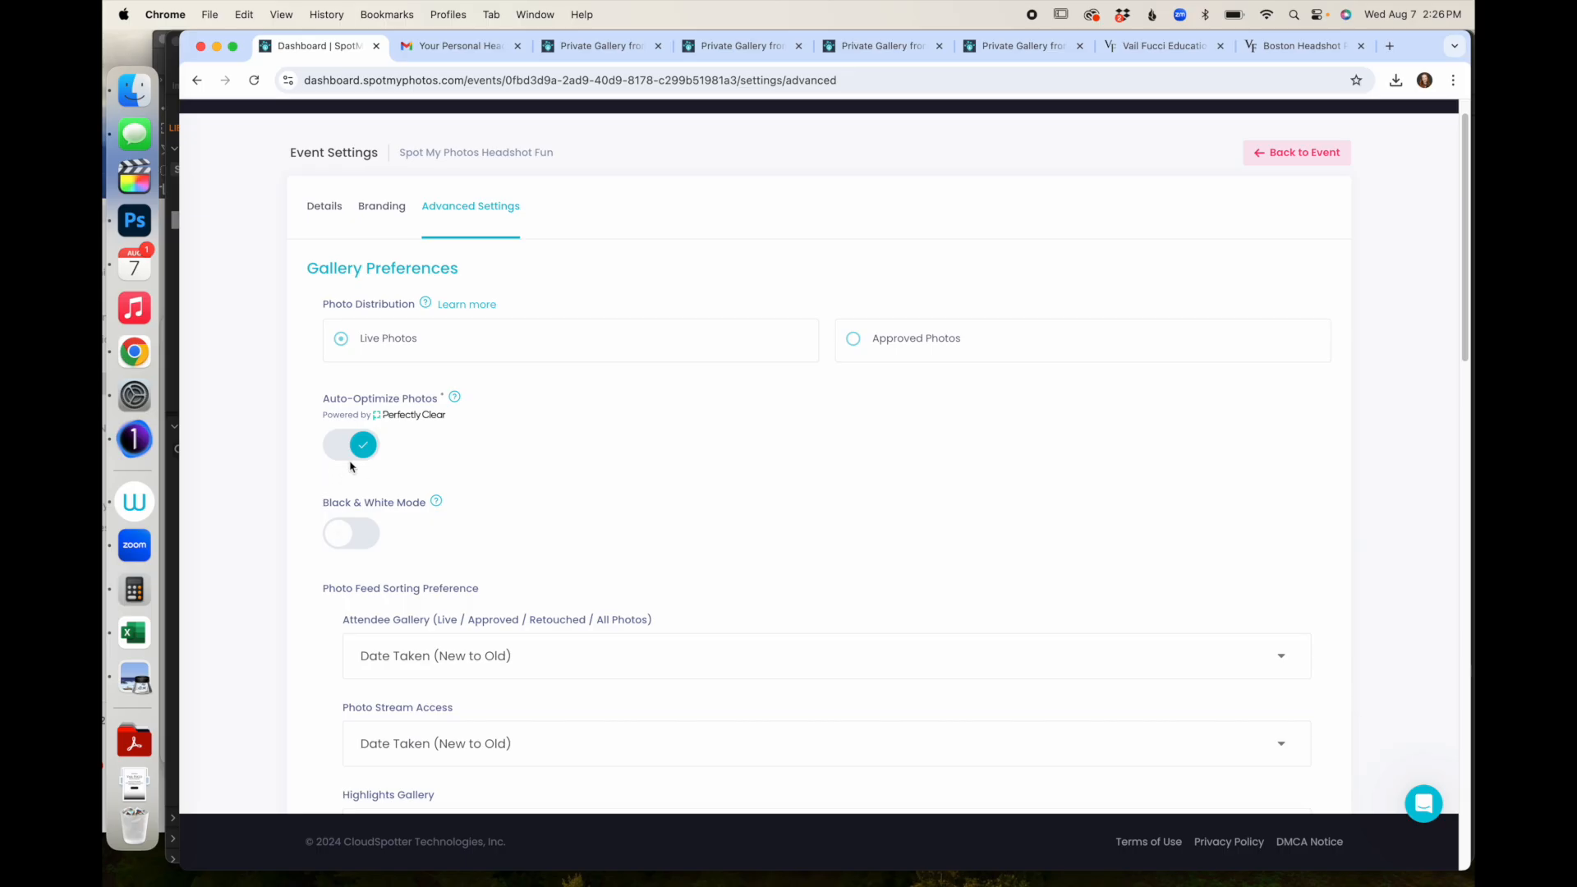
pyautogui.scroll(-3, 392, 465)
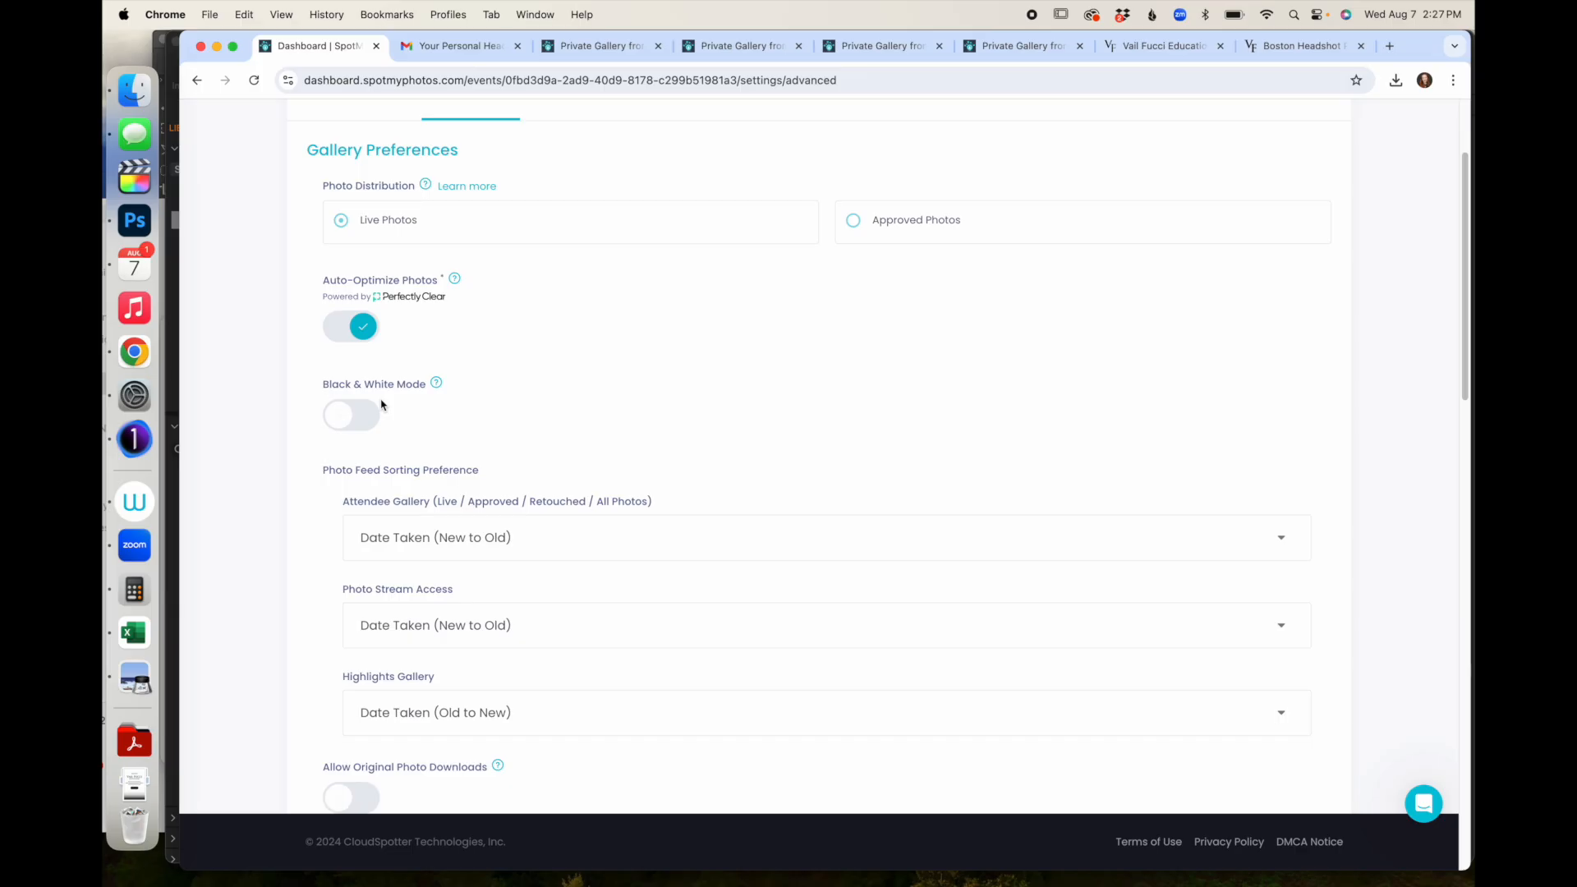
pyautogui.scroll(-7, 382, 404)
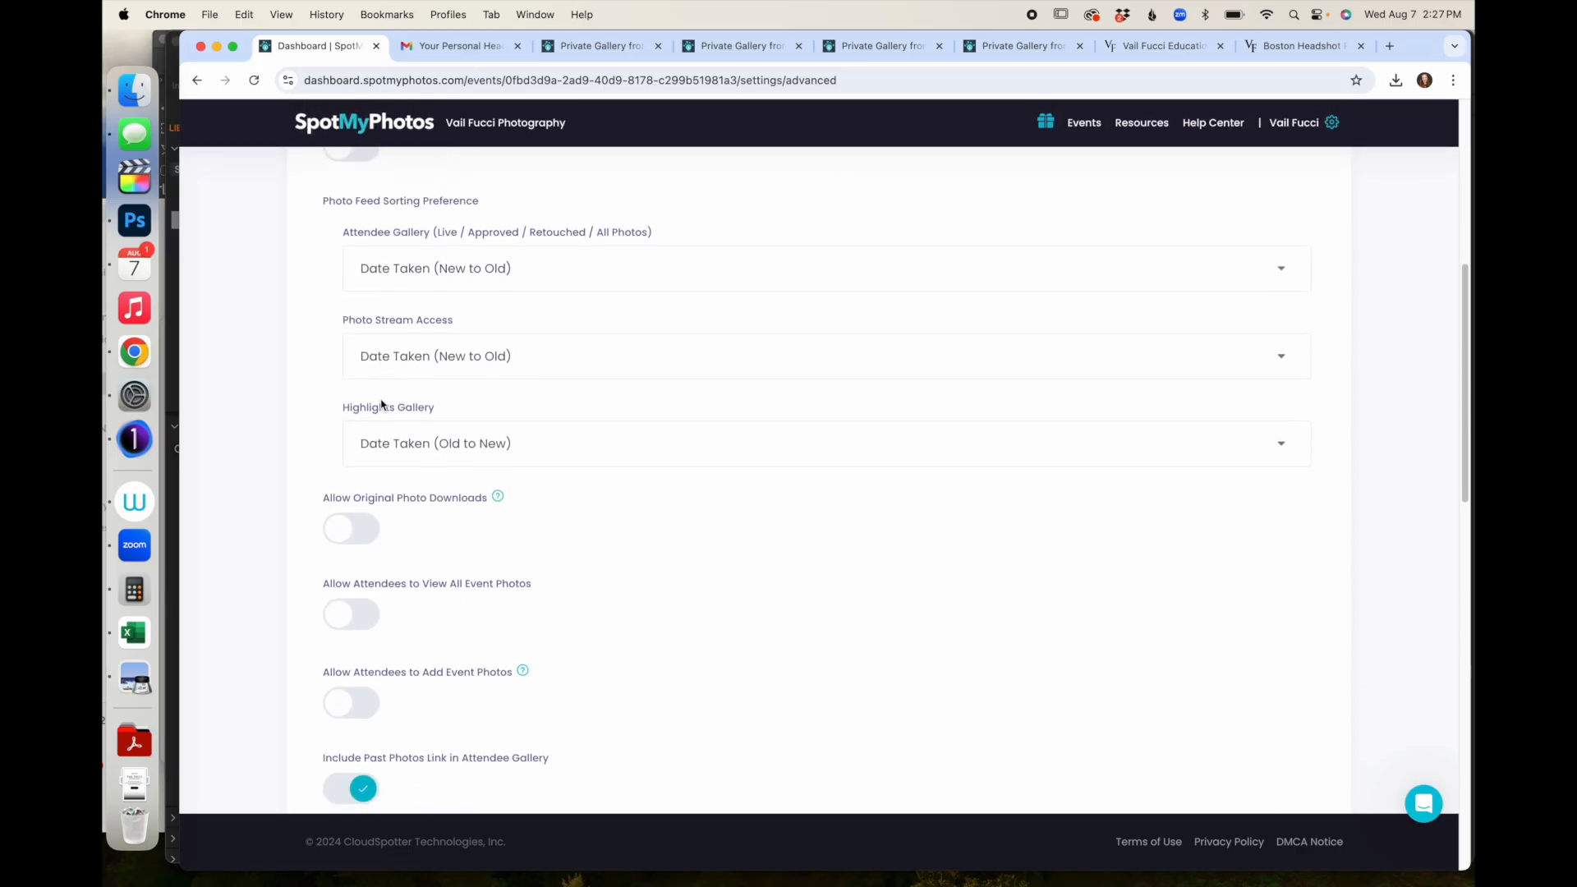
pyautogui.scroll(-1, 381, 404)
pyautogui.scroll(-2, 391, 438)
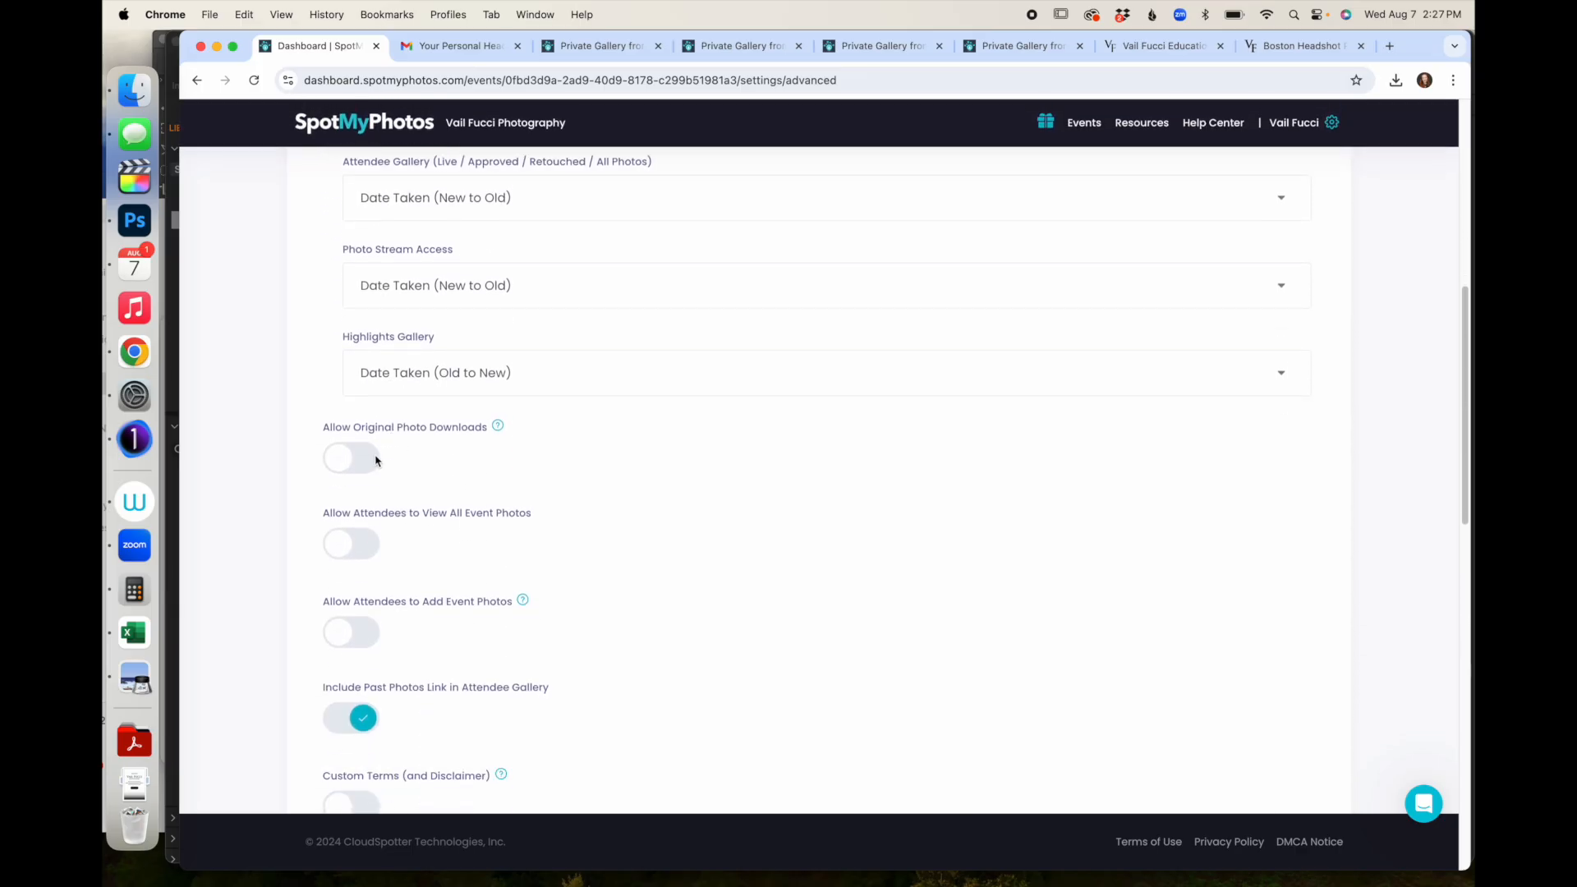
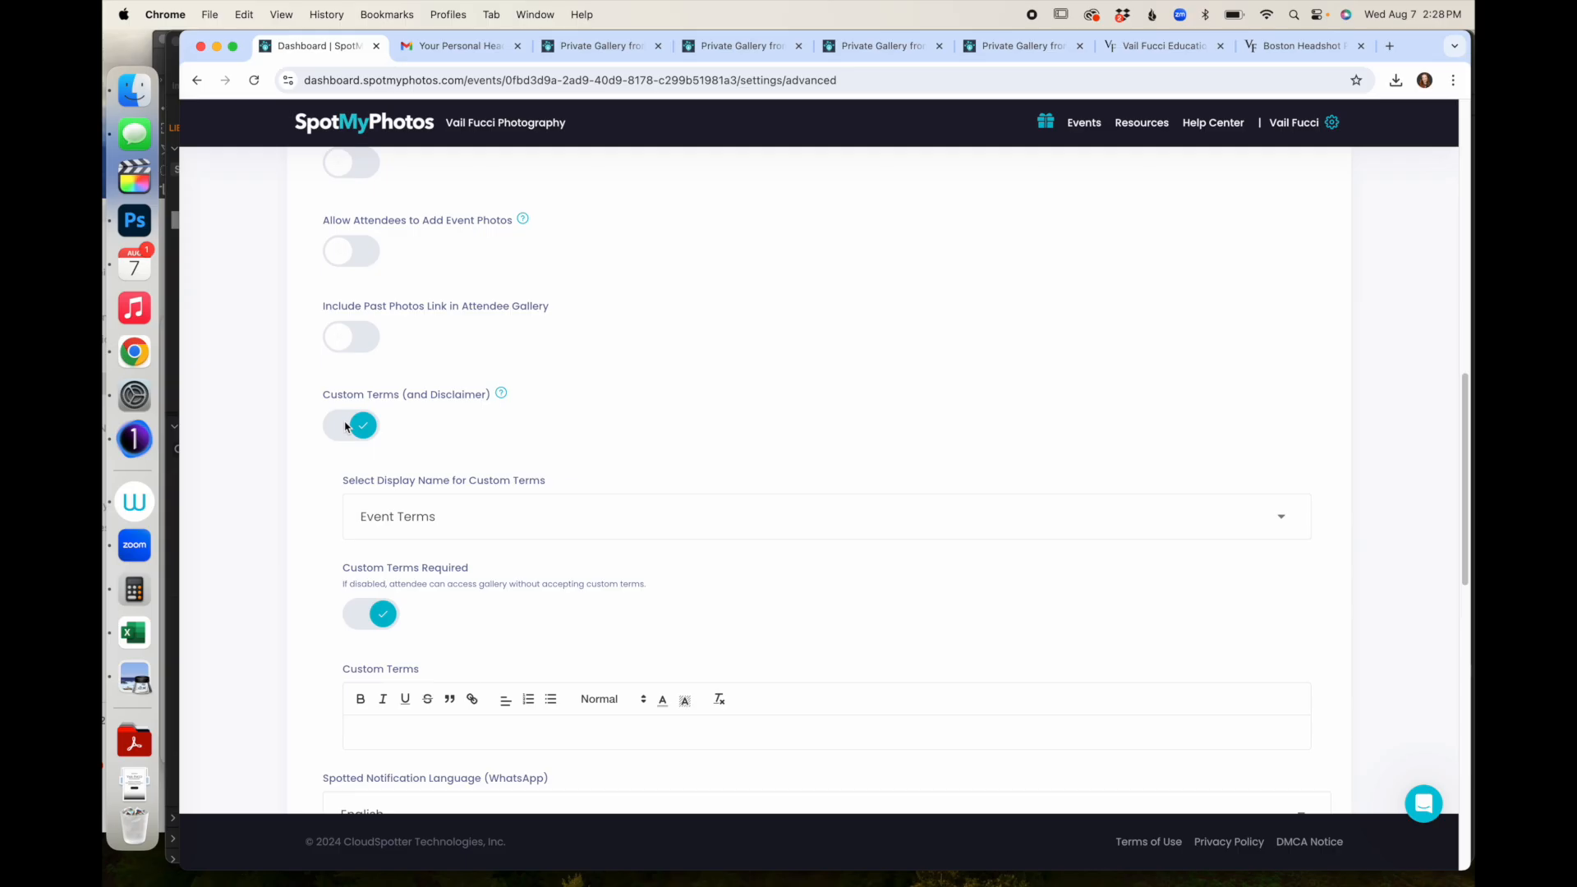
# - Scroll down through the event's attendee gallery toggles toward Advanced Preferences
pyautogui.scroll(-2, 533, 637)
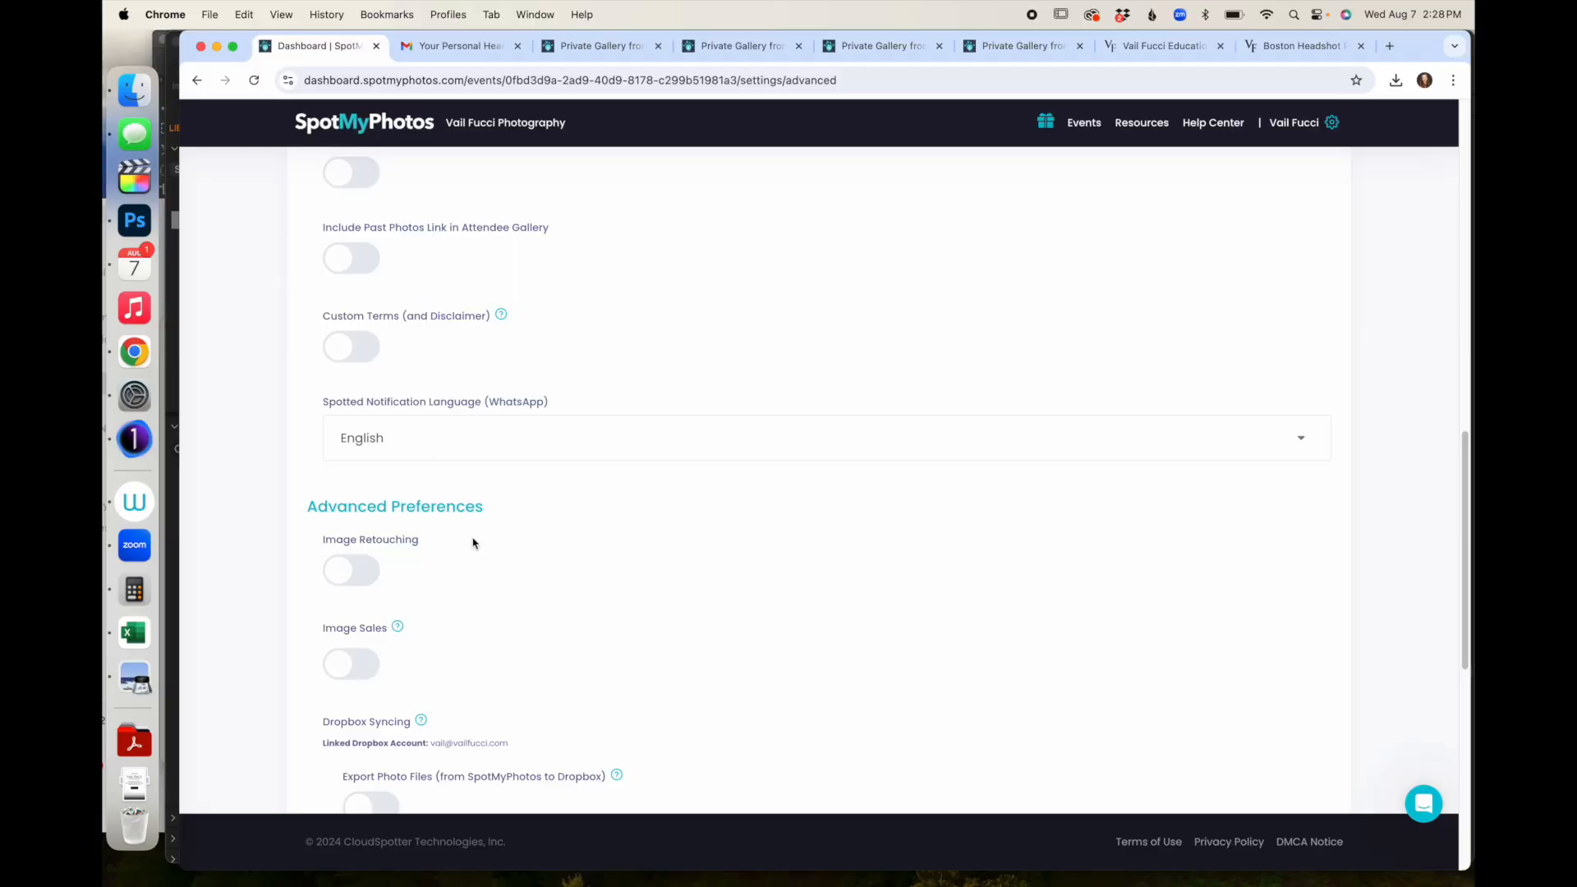
# - Enable Image Retouching under Advanced Preferences, leaving its retouching sub-options off
pyautogui.scroll(-4, 472, 542)
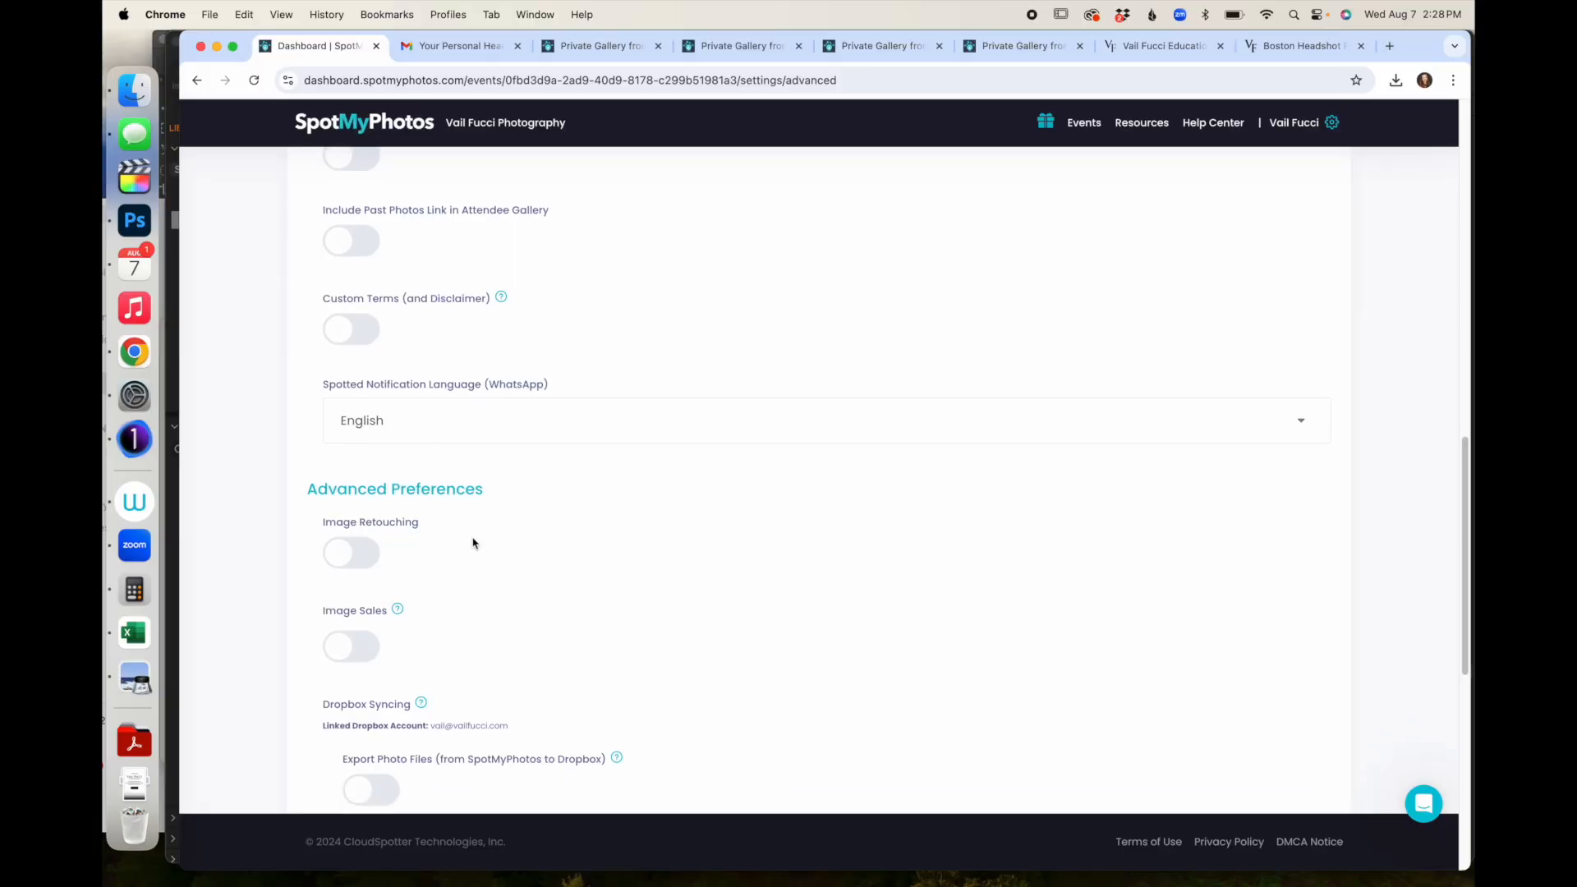
pyautogui.scroll(-3, 474, 540)
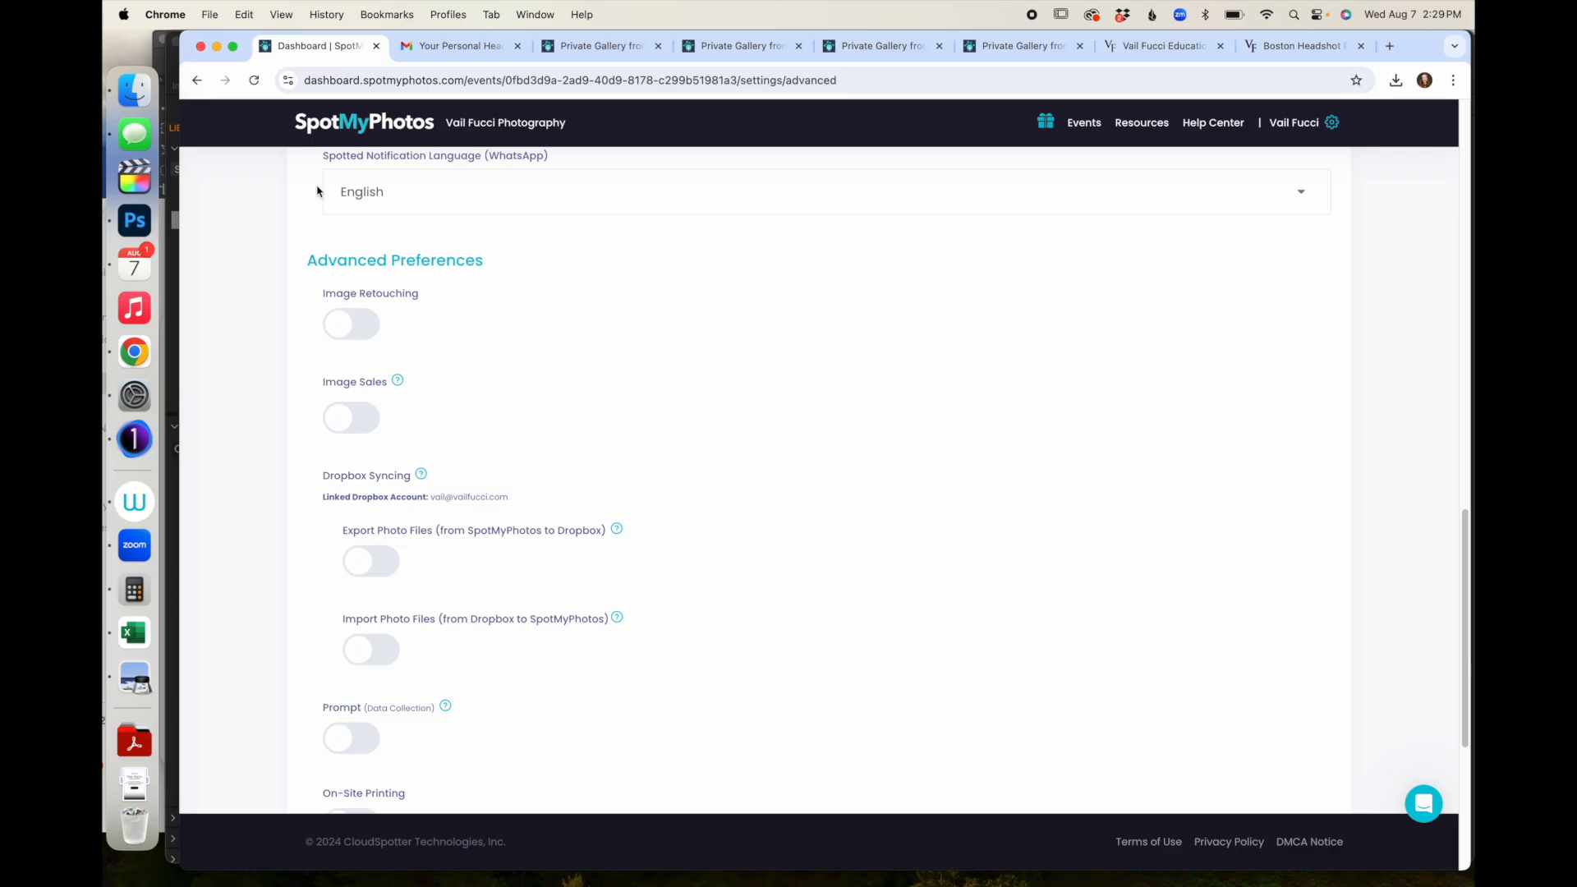
pyautogui.click(340, 335)
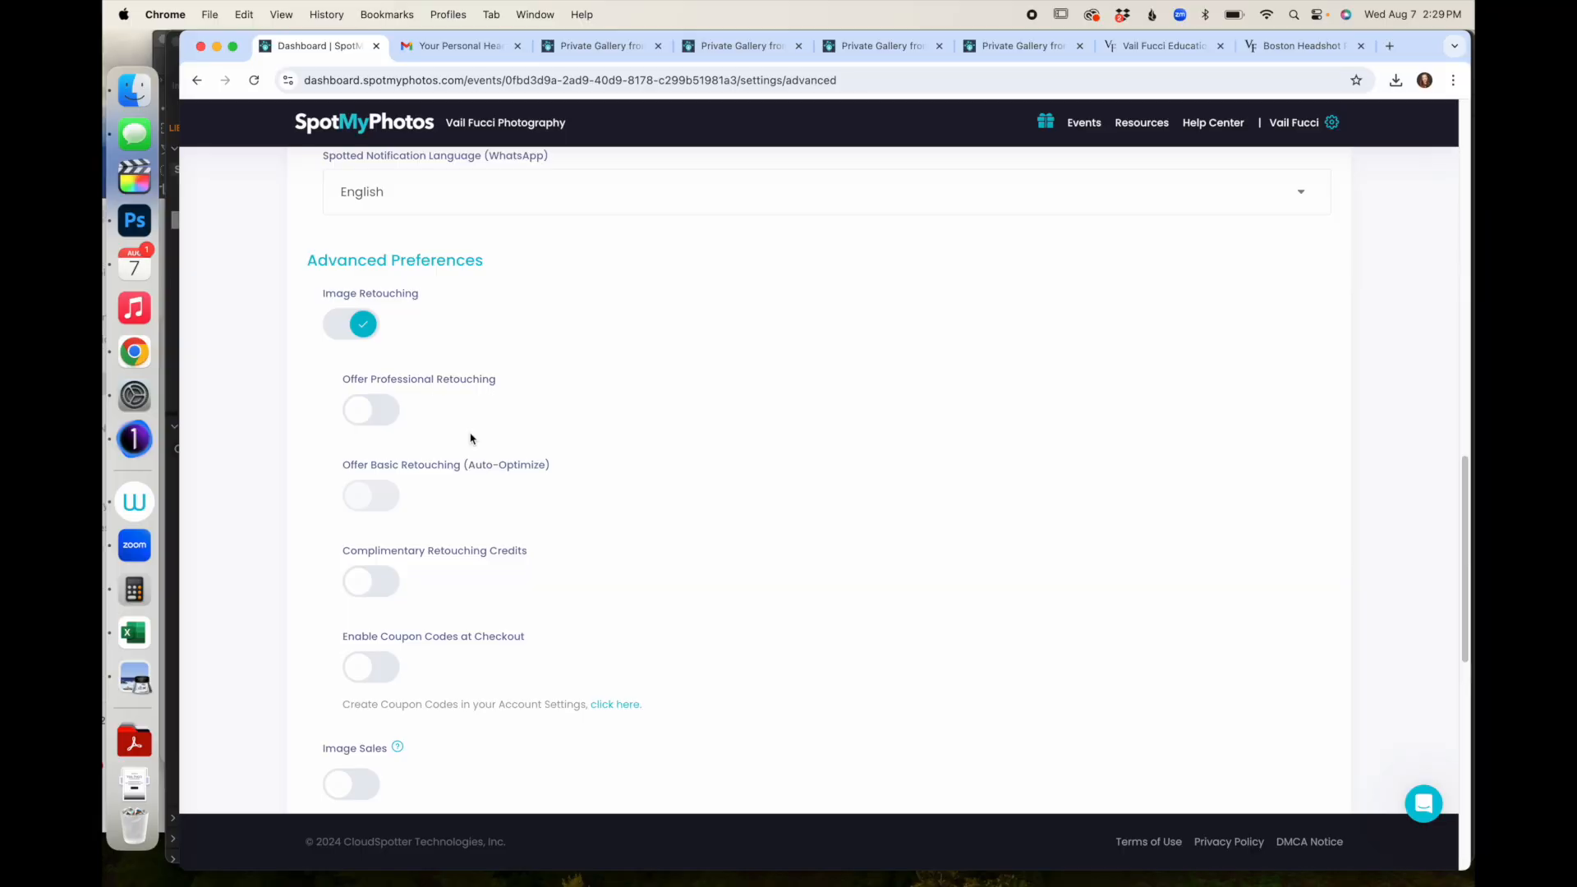
# - Turn off Auto-Optimize Photos after basic retouching fails to switch on
pyautogui.click(346, 502)
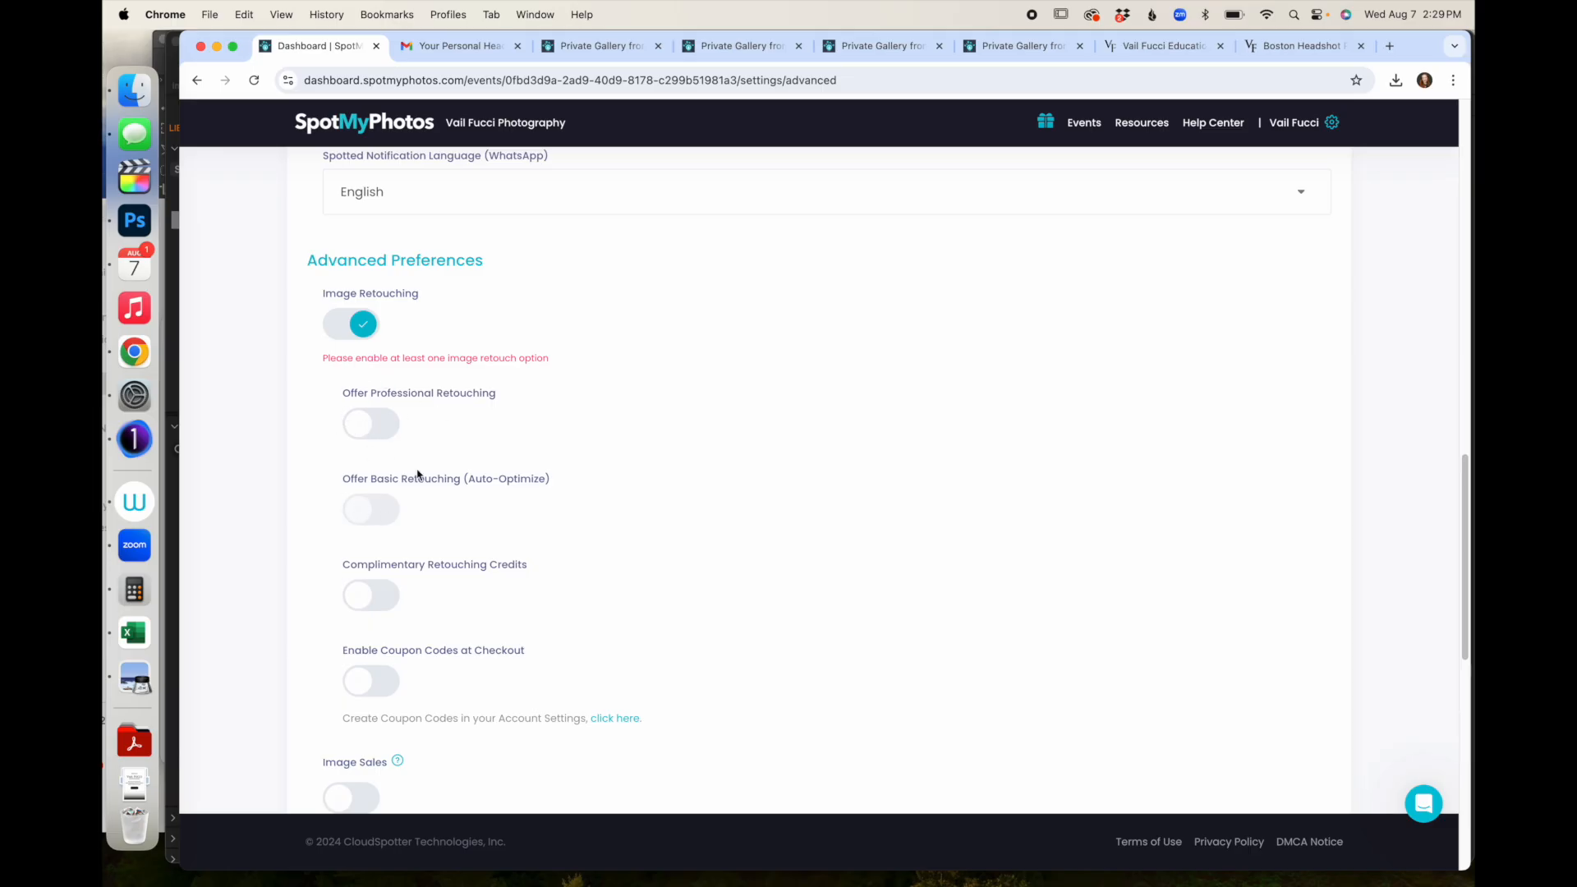
pyautogui.scroll(10, 362, 509)
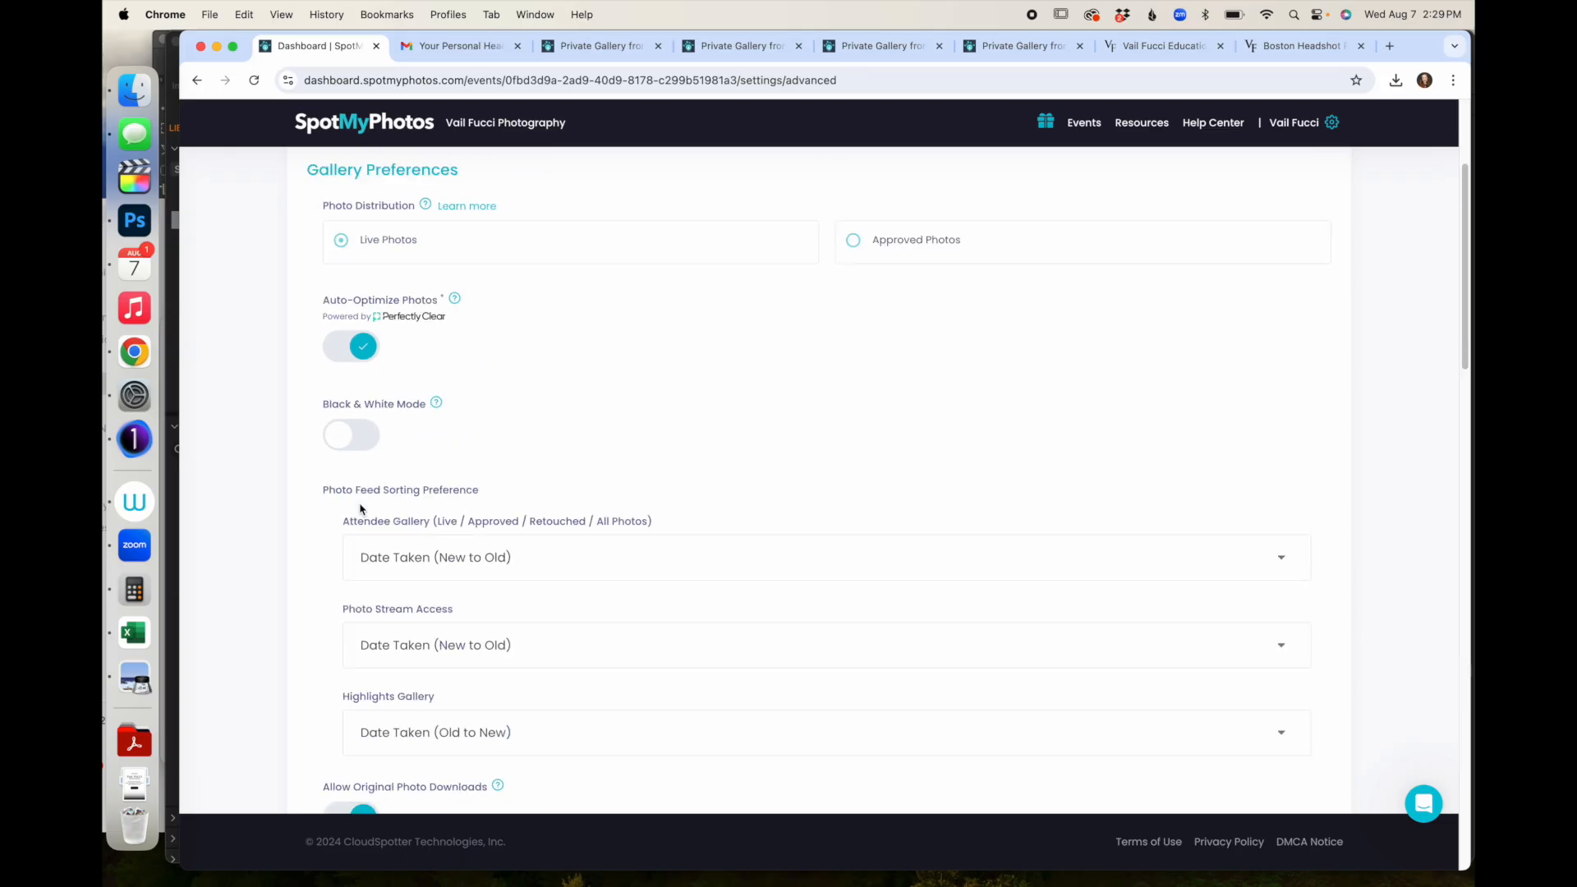
pyautogui.click(361, 380)
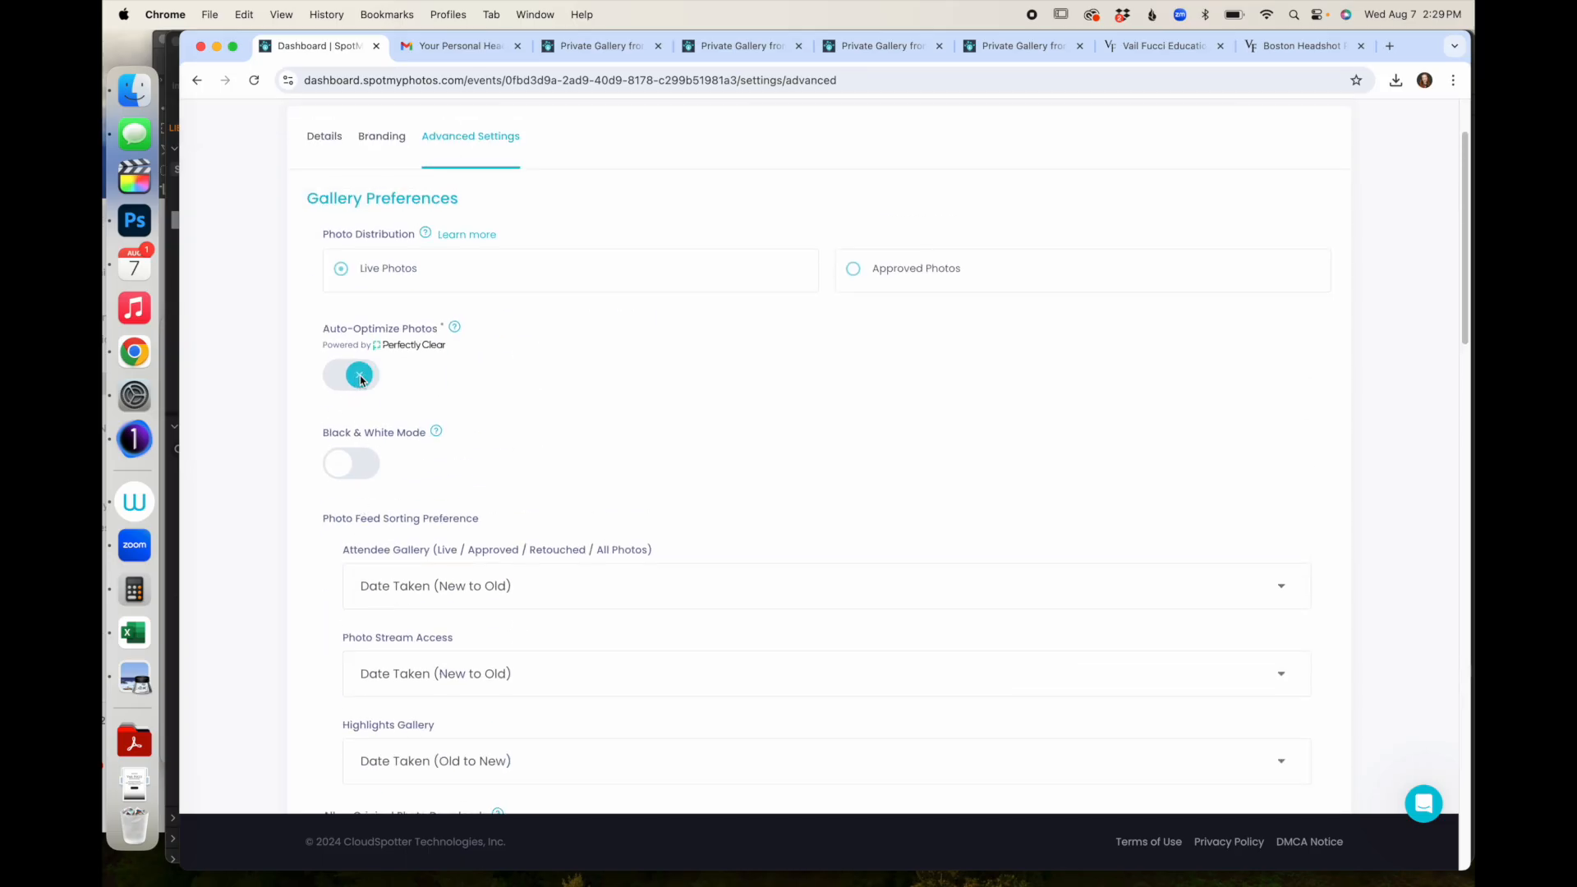
# - Re-toggle Image Retouching and switch on Offer Basic Retouching, revealing its price and discount fields
pyautogui.scroll(-6, 413, 435)
pyautogui.scroll(-6, 413, 435)
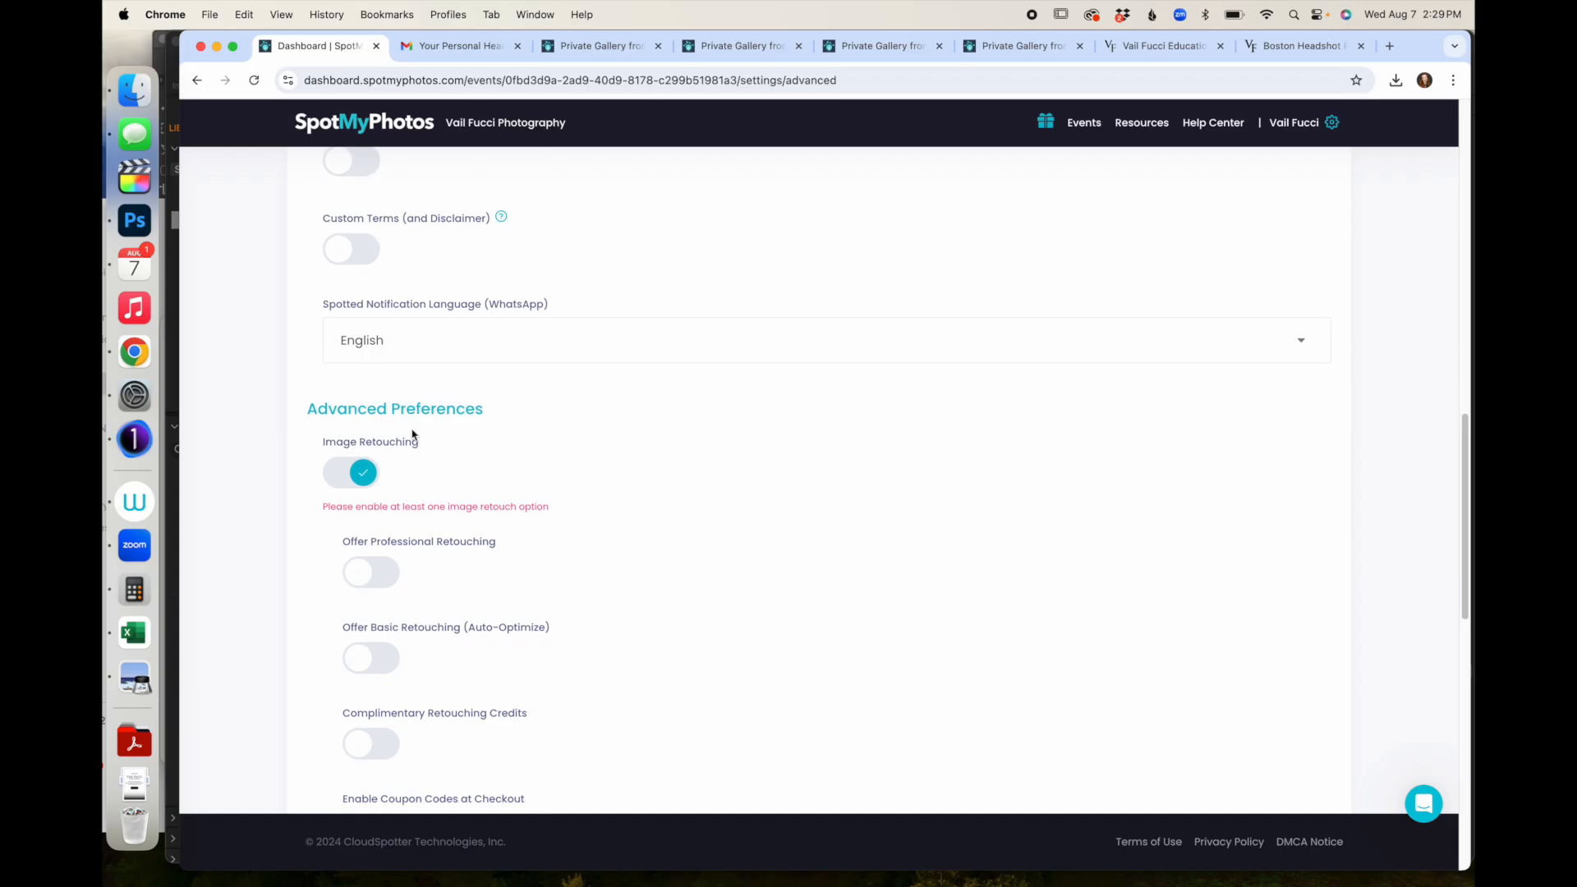
pyautogui.click(362, 472)
pyautogui.click(362, 472)
pyautogui.scroll(-1, 373, 548)
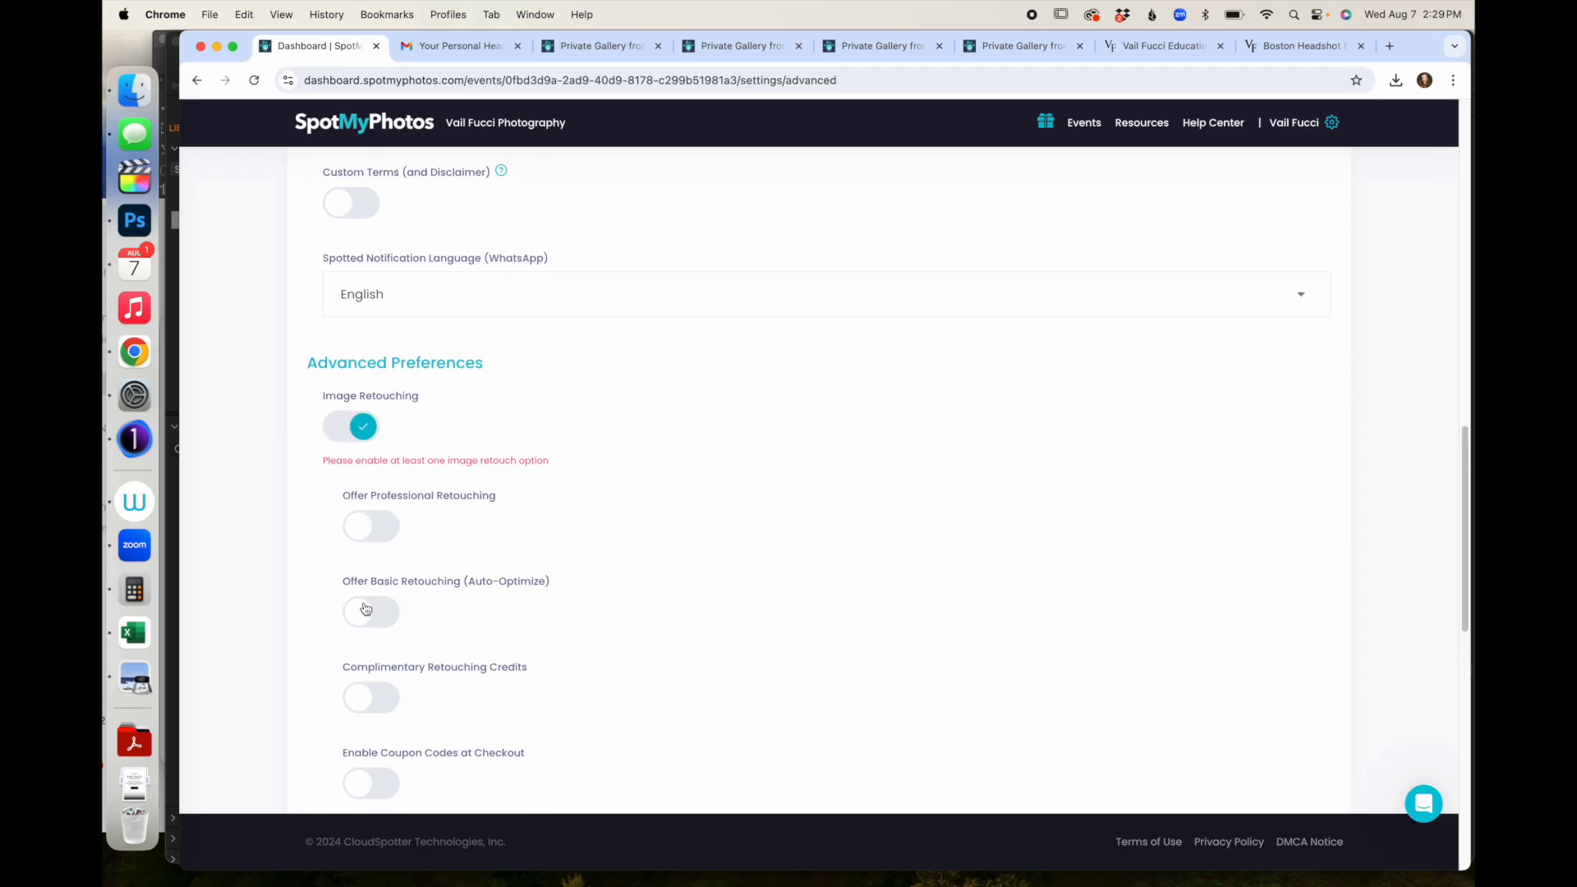
pyautogui.click(368, 611)
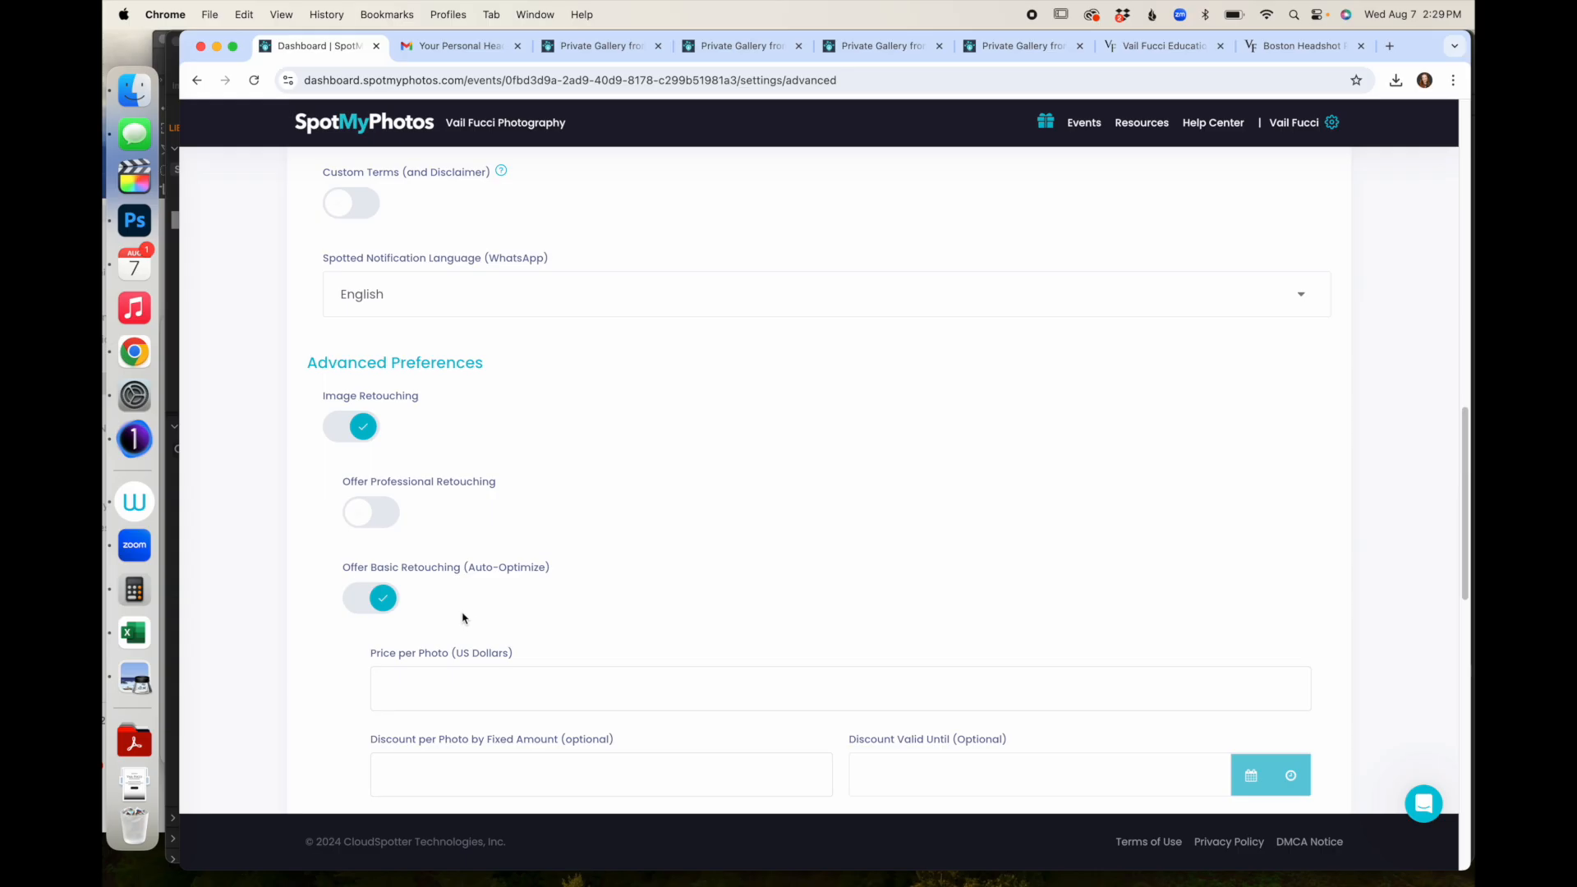
pyautogui.scroll(15, 301, 470)
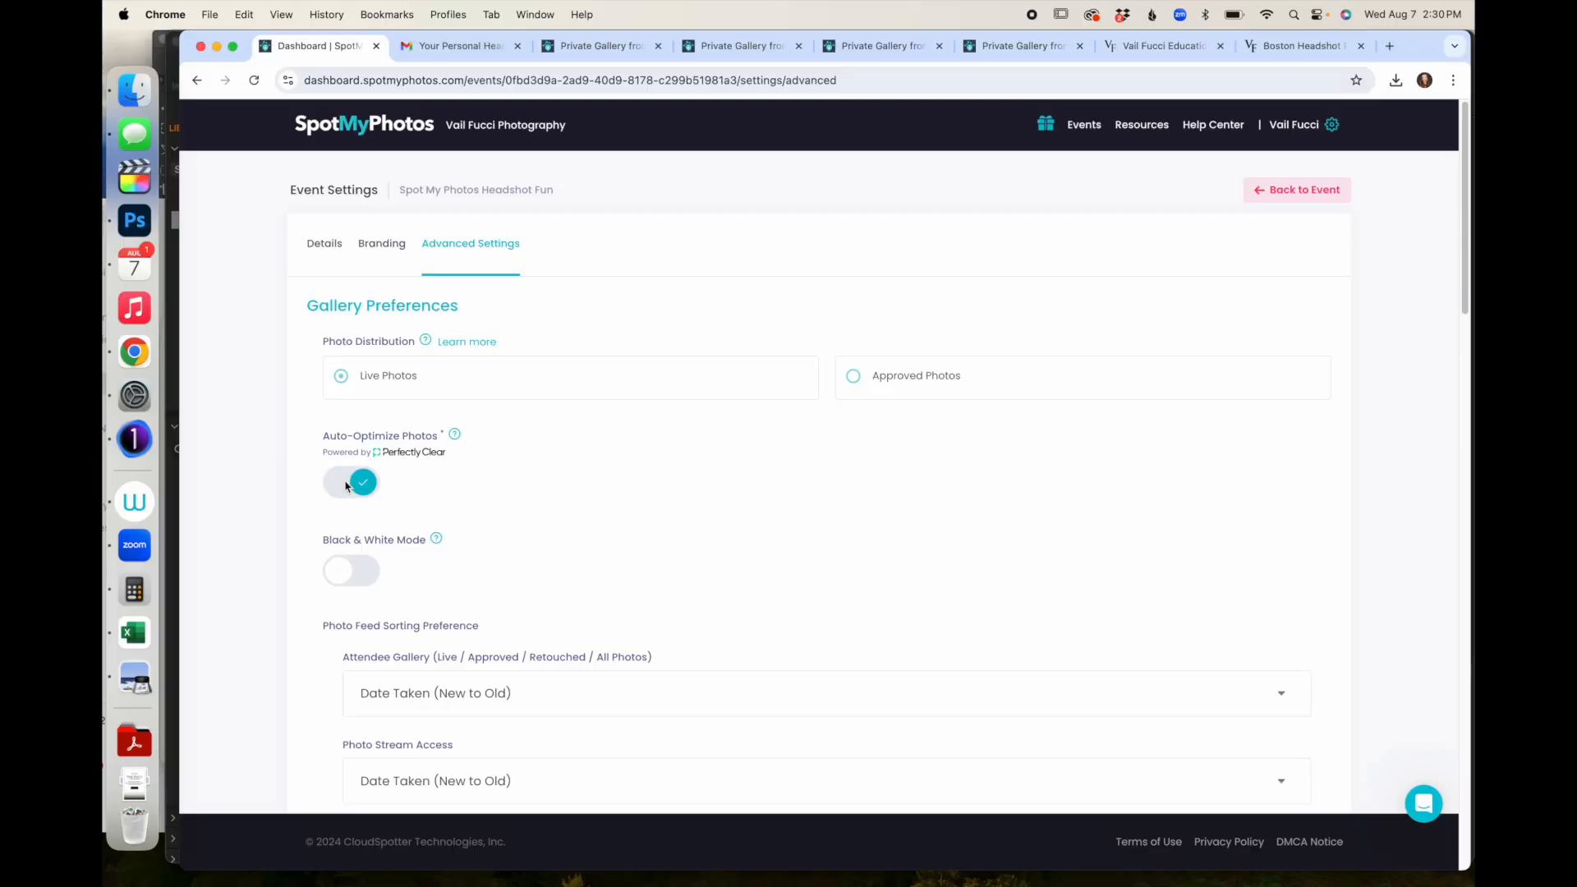
# - Switch on Offer Professional Retouching
pyautogui.scroll(-8, 345, 487)
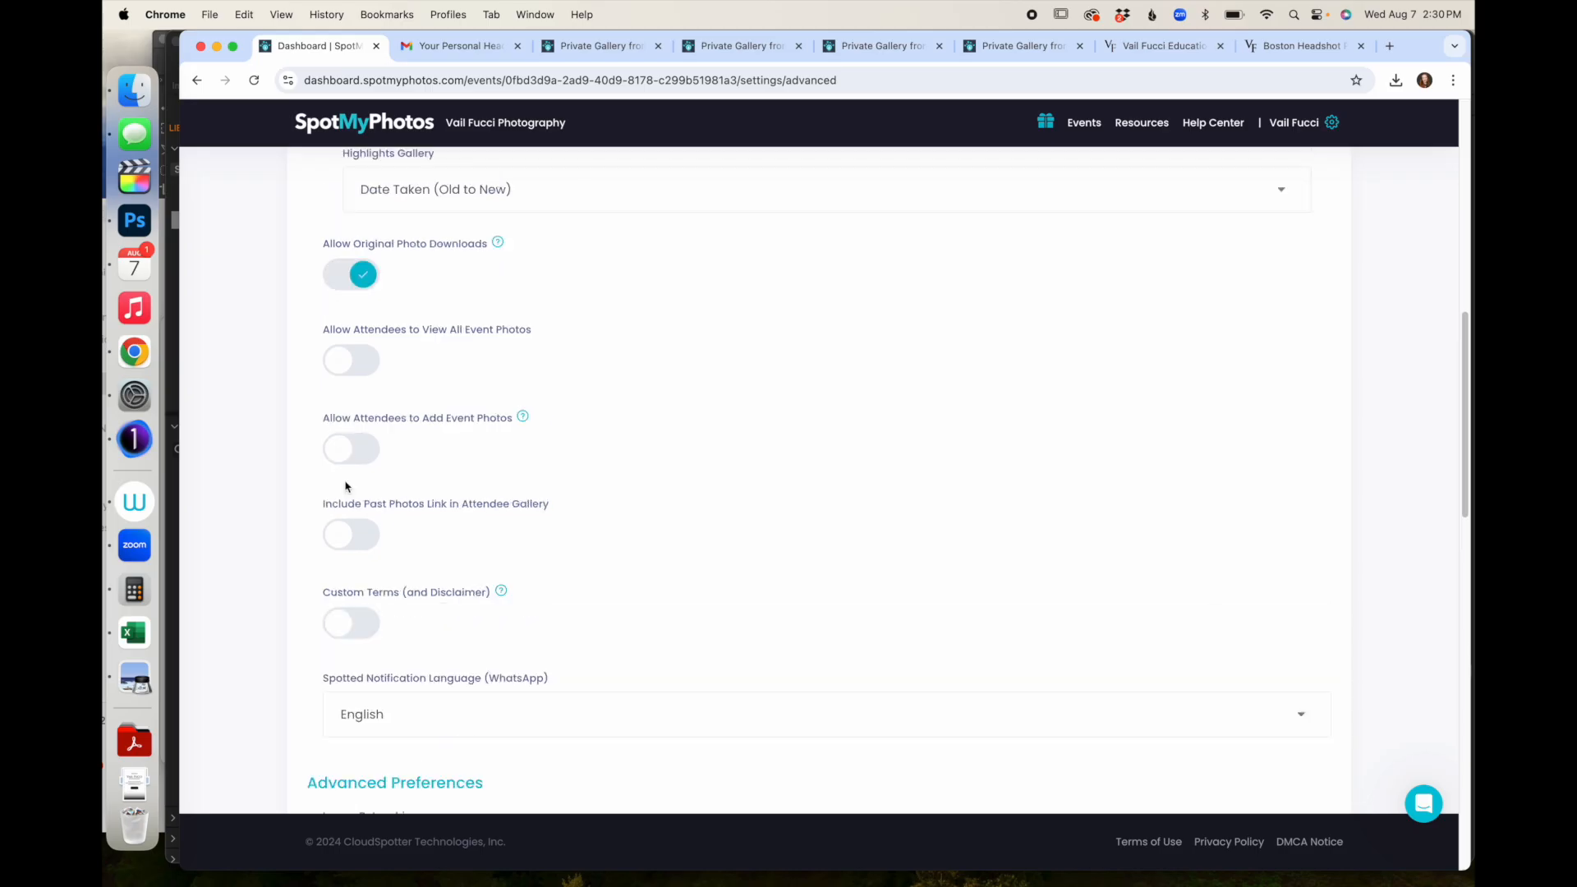
pyautogui.scroll(3, 346, 486)
pyautogui.scroll(-1, 345, 486)
pyautogui.scroll(-8, 346, 486)
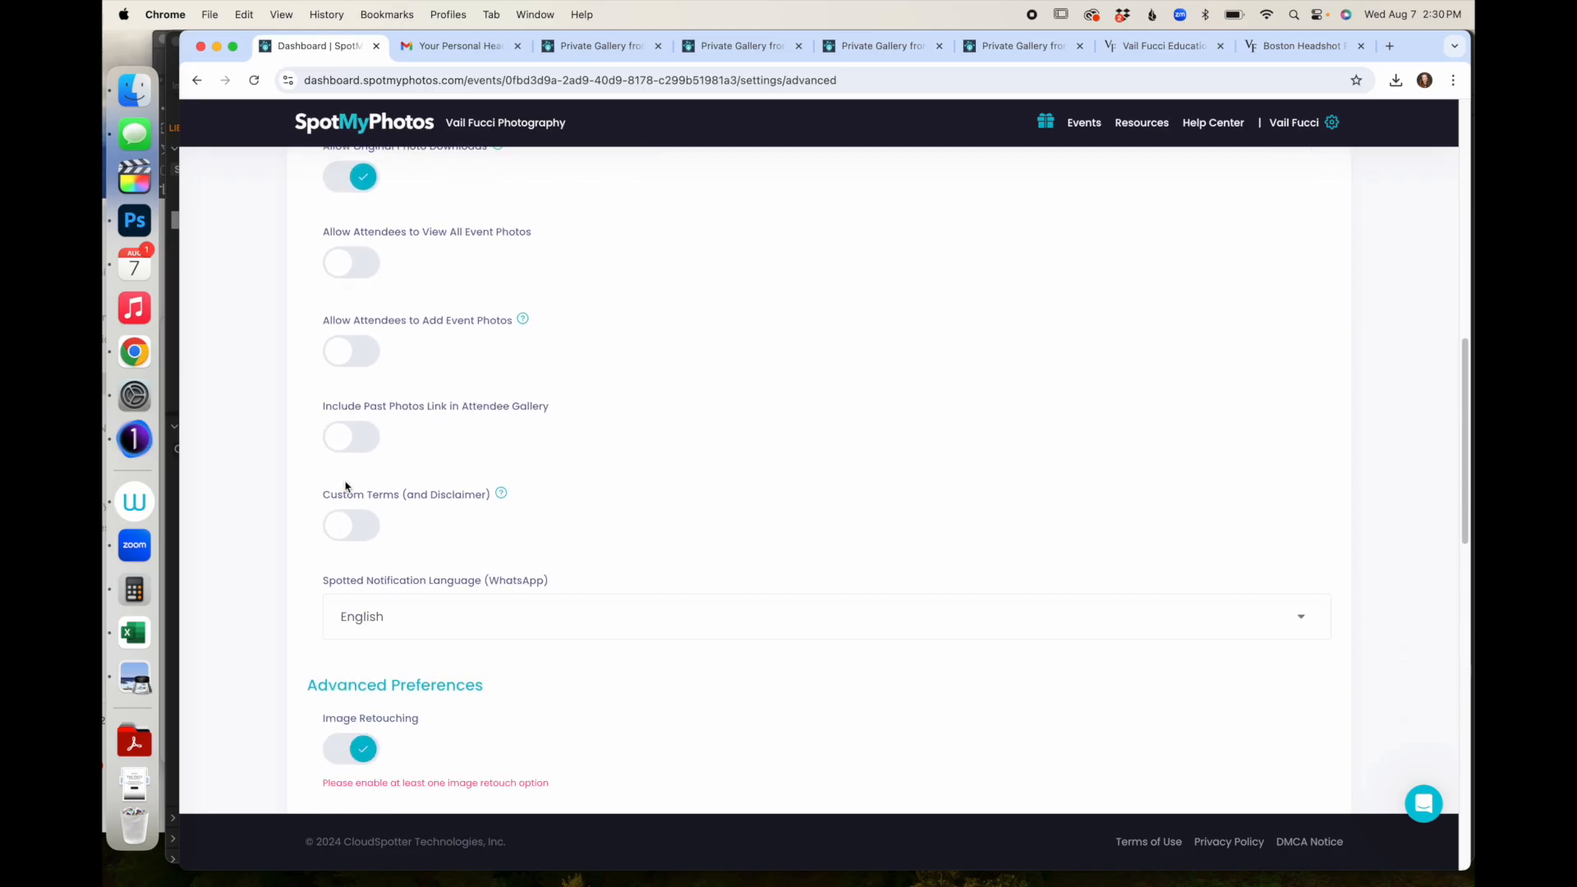
pyautogui.scroll(-1, 346, 486)
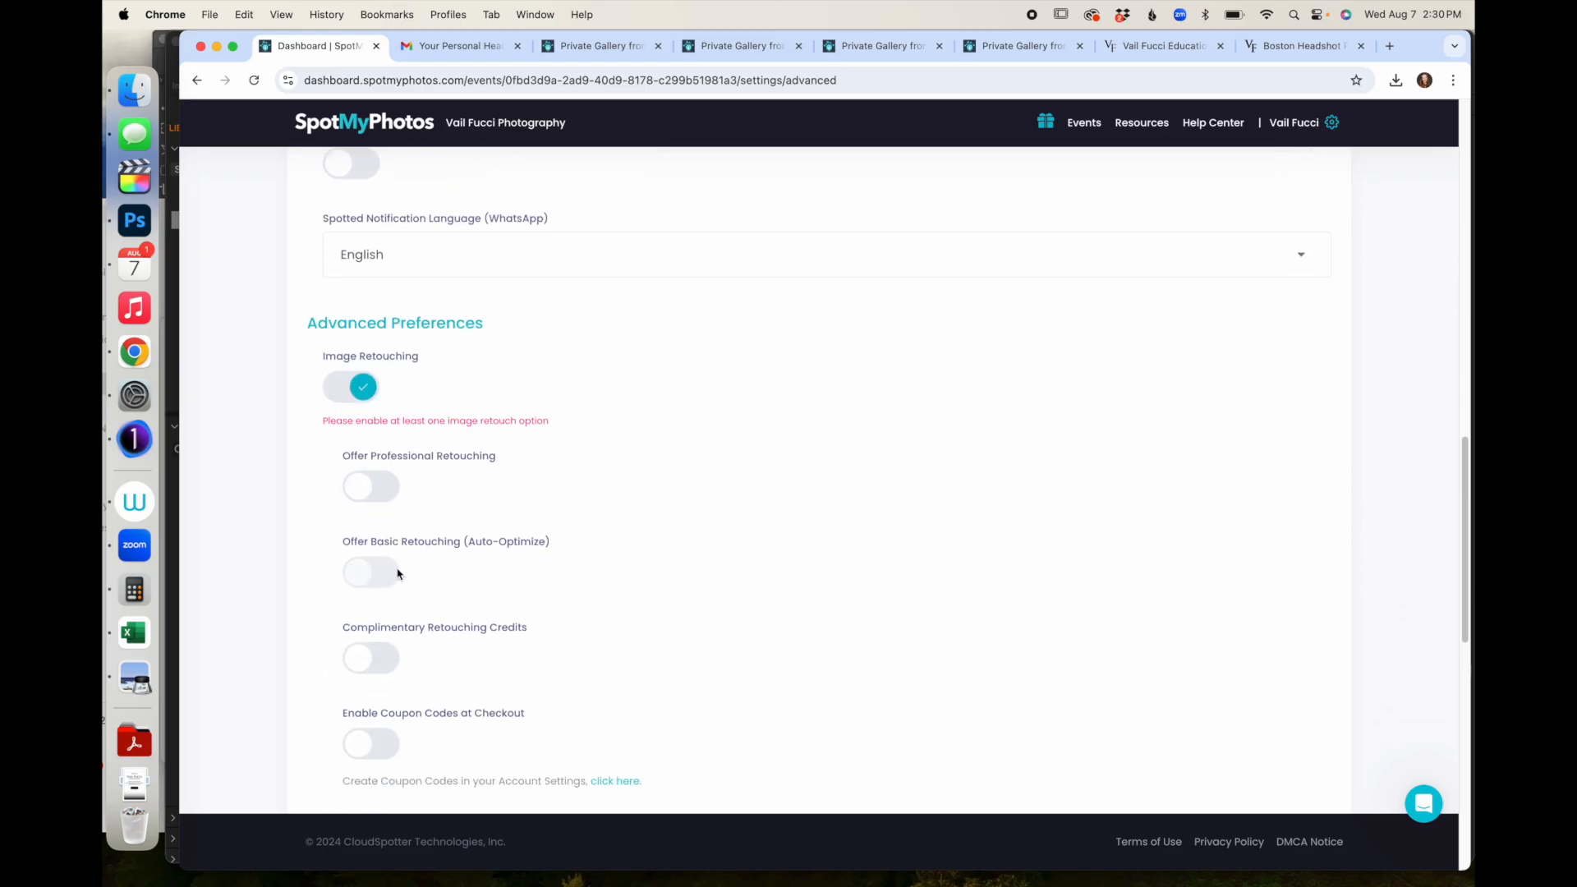
pyautogui.click(359, 488)
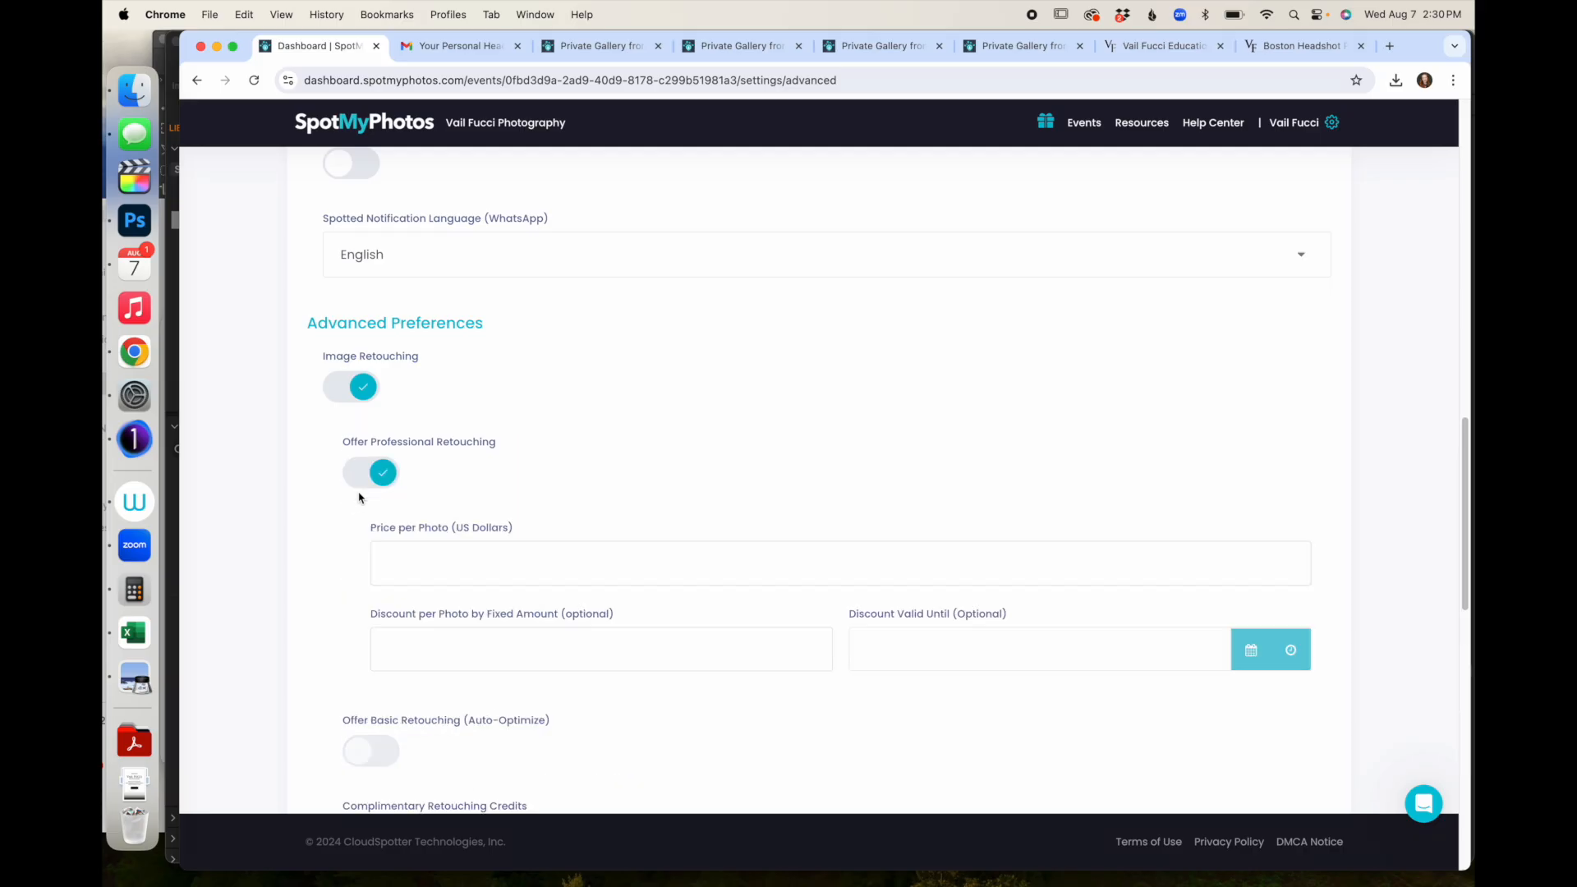
# - Set professional retouching to $50 per photo with a $10 discount, giving $40.00
pyautogui.click(514, 565)
pyautogui.write('10')
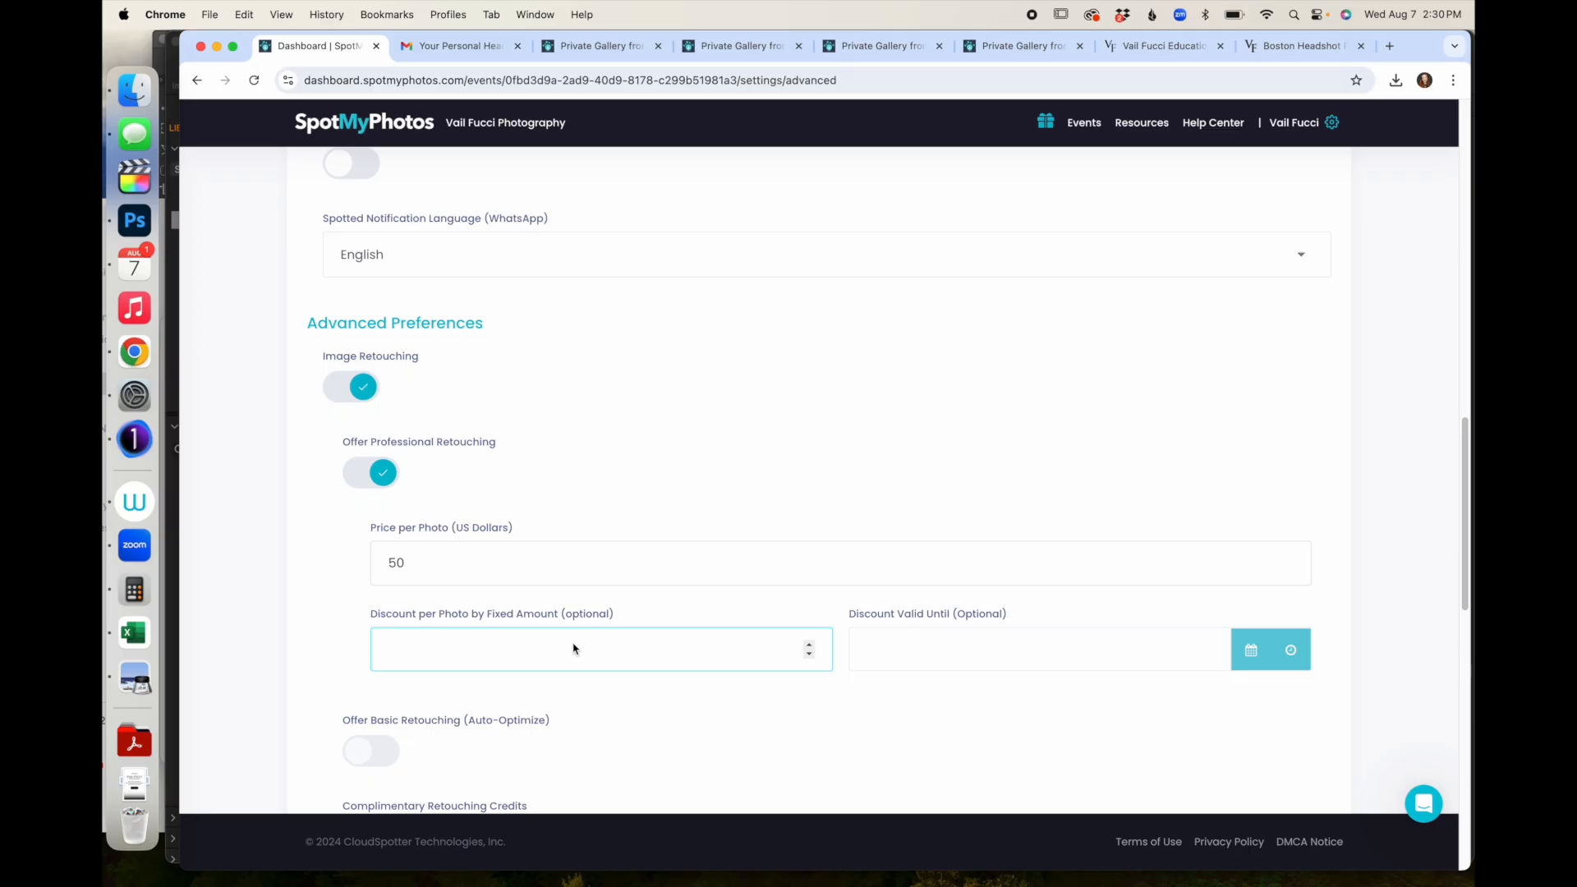
pyautogui.write('10')
pyautogui.click(1014, 653)
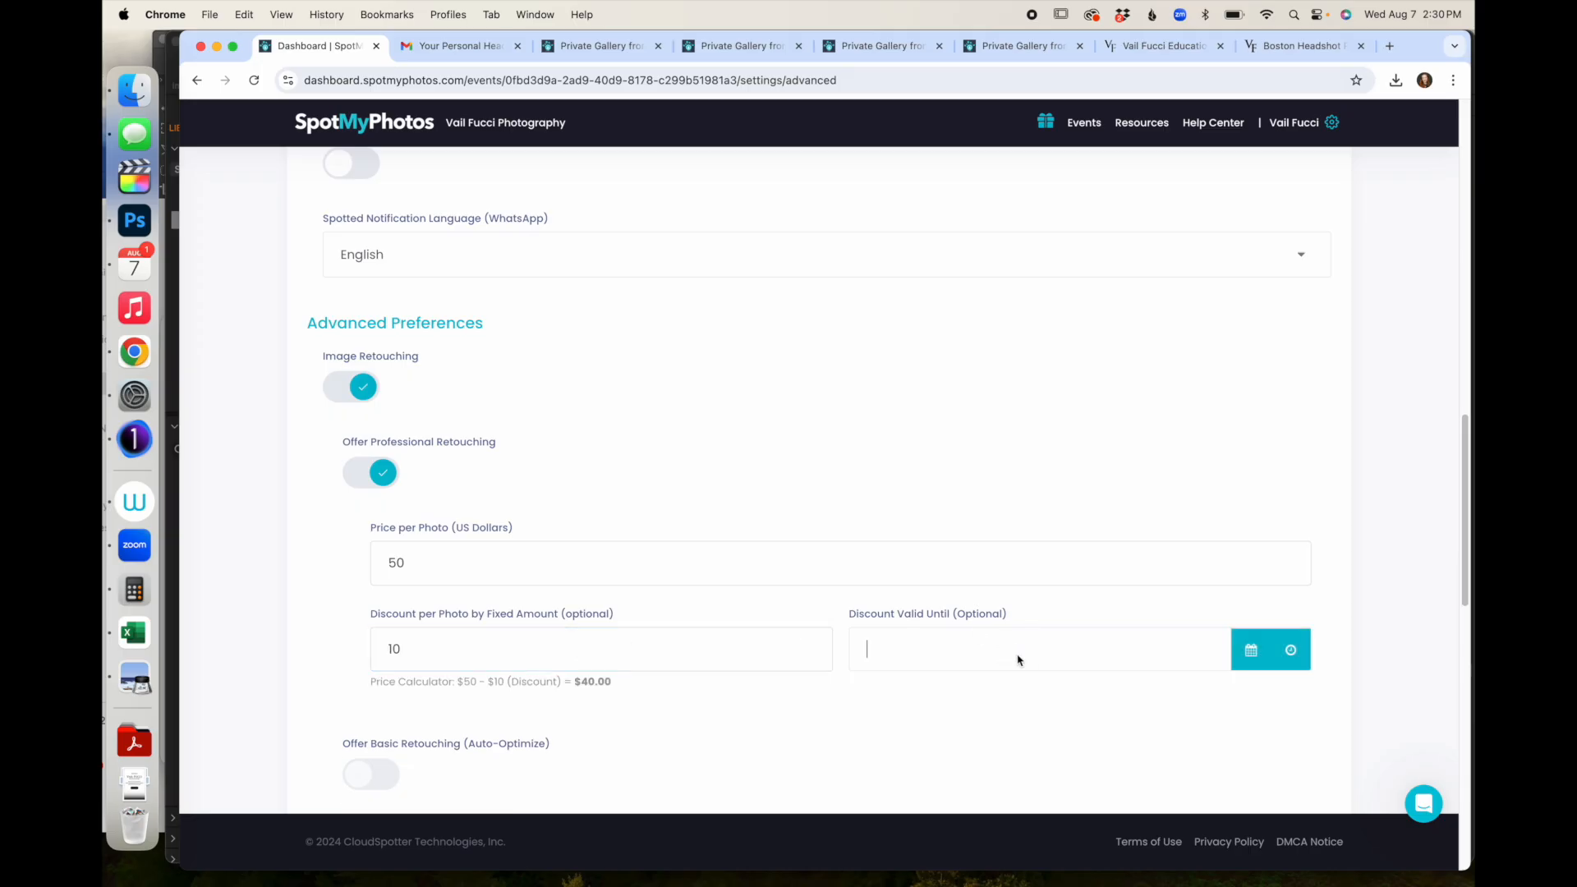
# - Set the professional retouching discount to expire on Aug 9, 2024 at 2:30 PM
pyautogui.click(1232, 650)
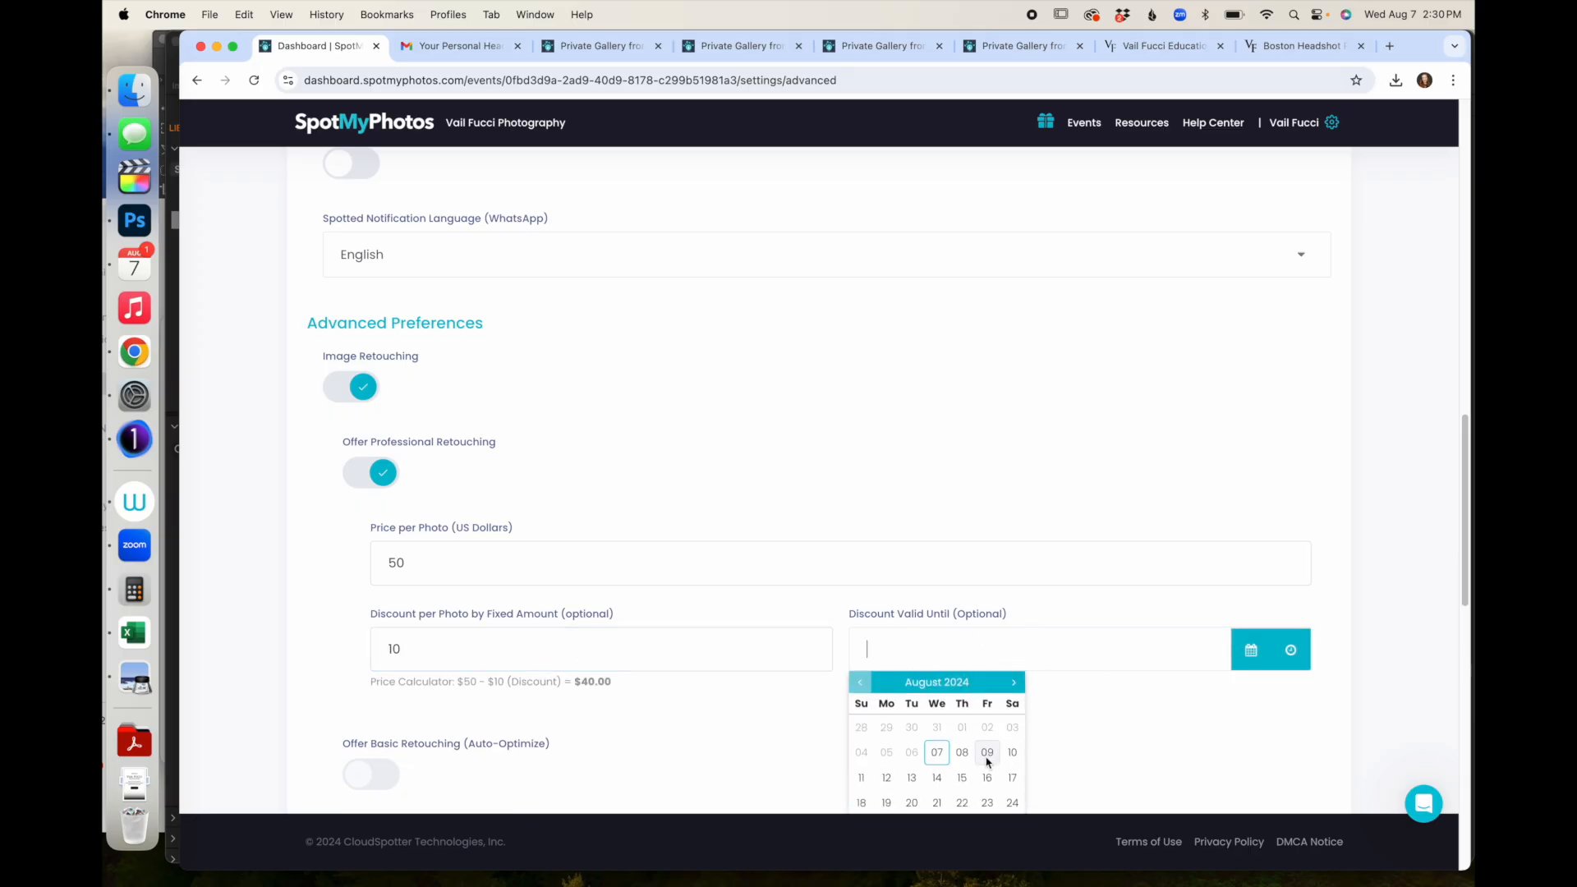
pyautogui.click(986, 753)
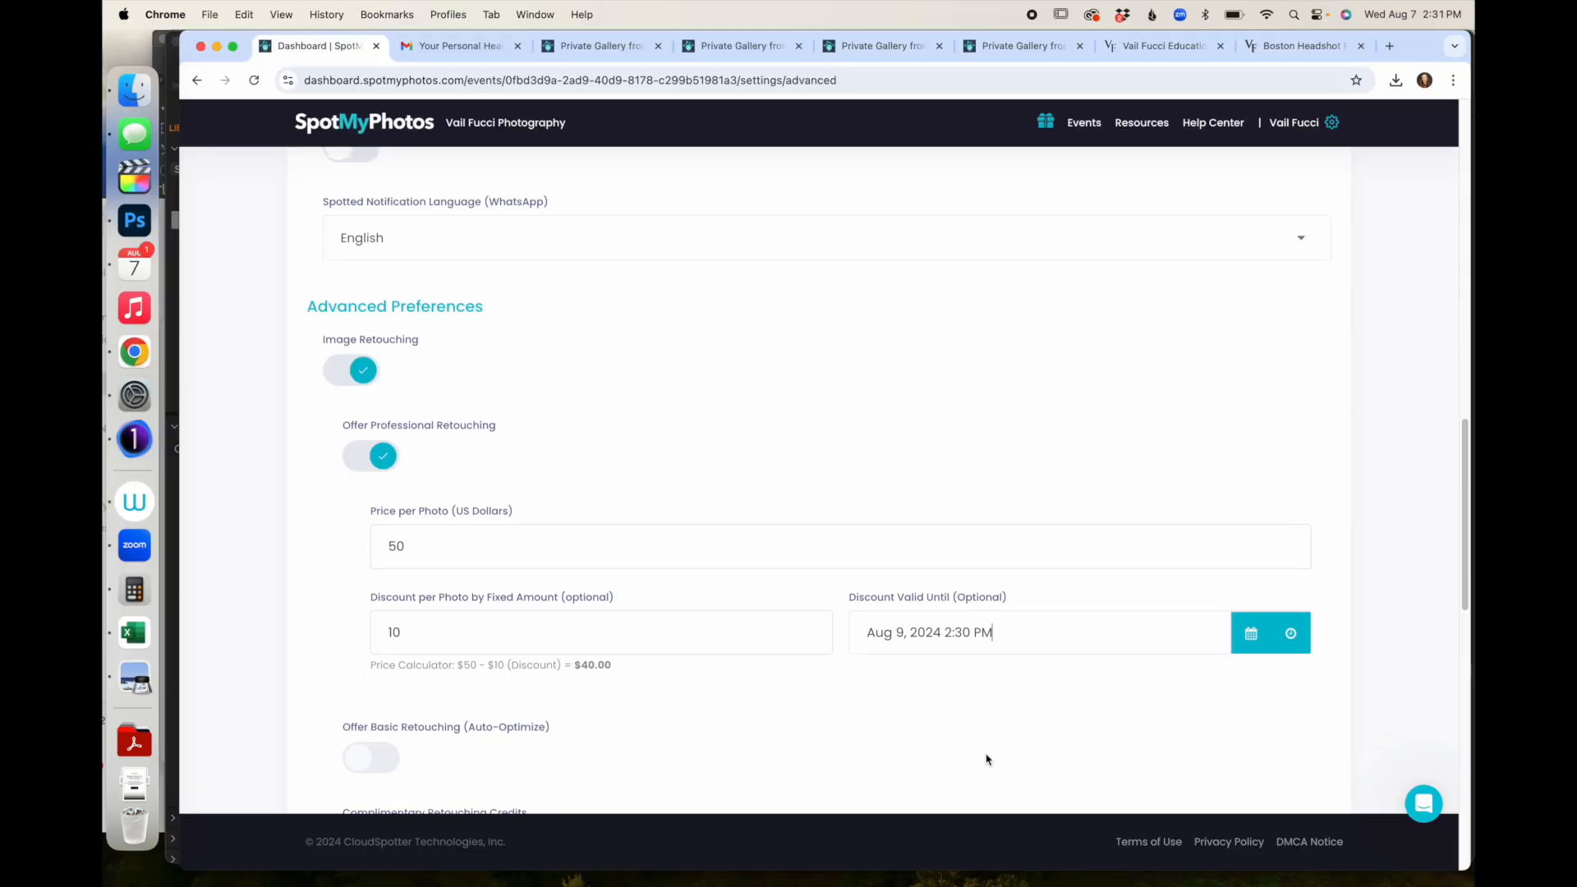
pyautogui.scroll(-3, 987, 758)
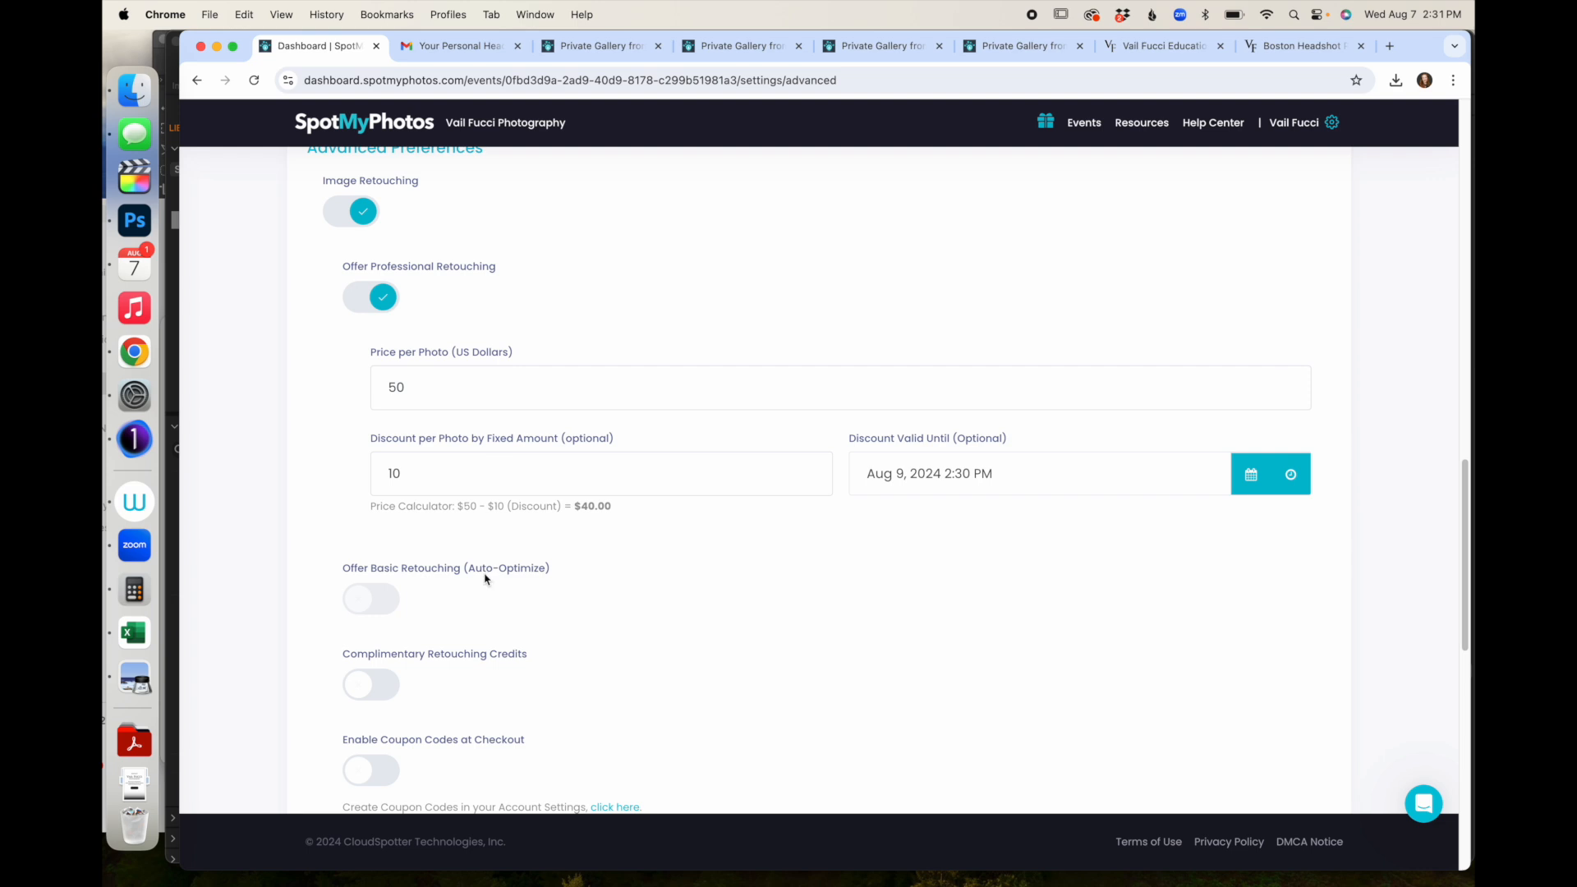
pyautogui.scroll(-1, 485, 533)
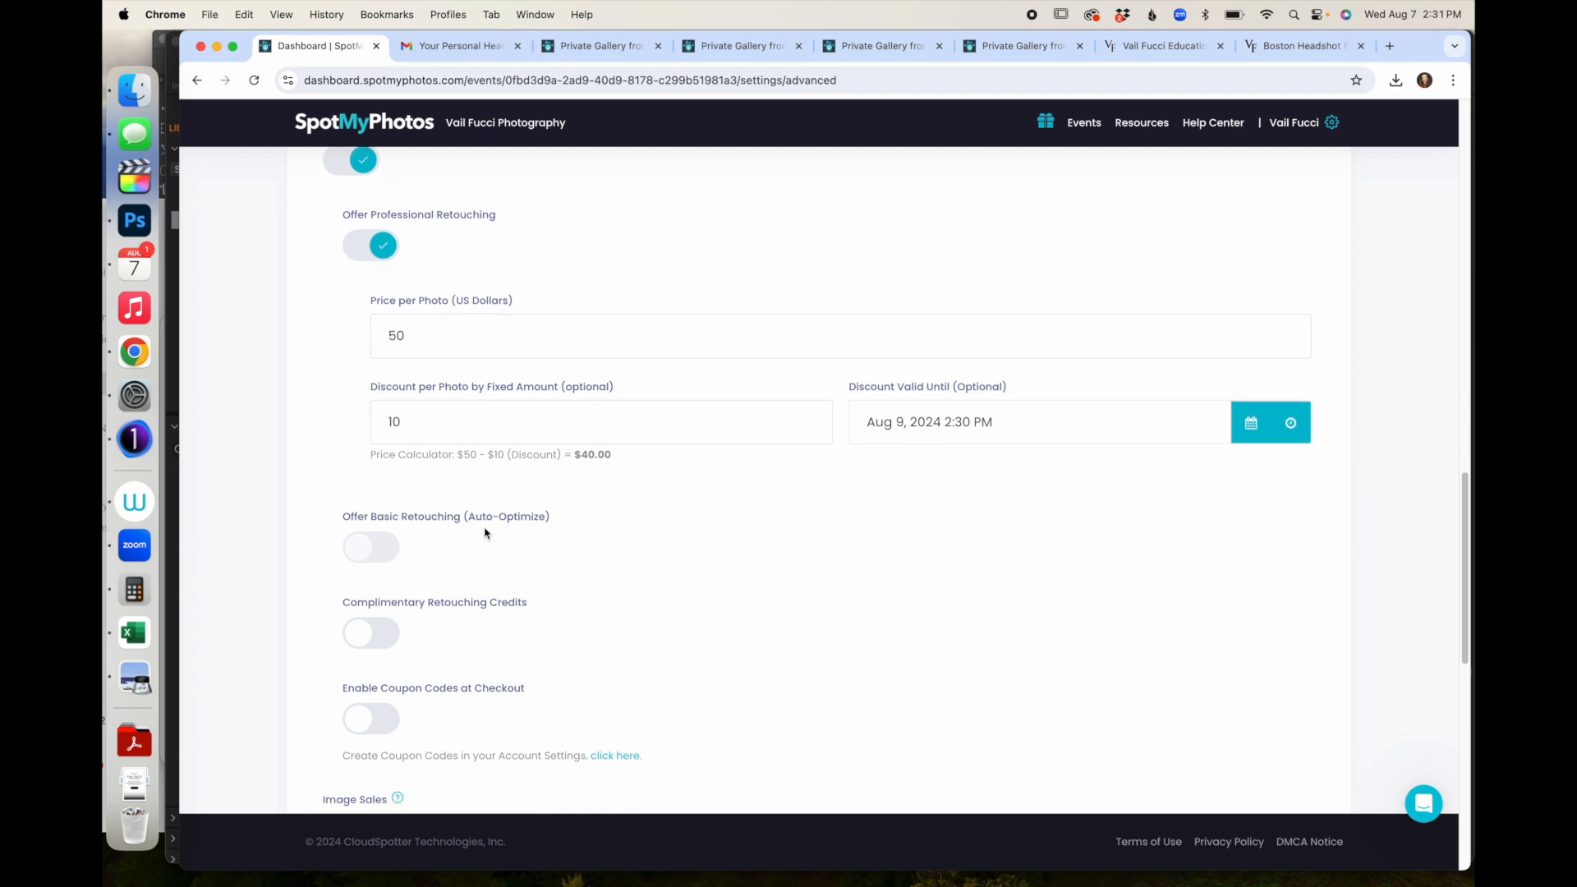
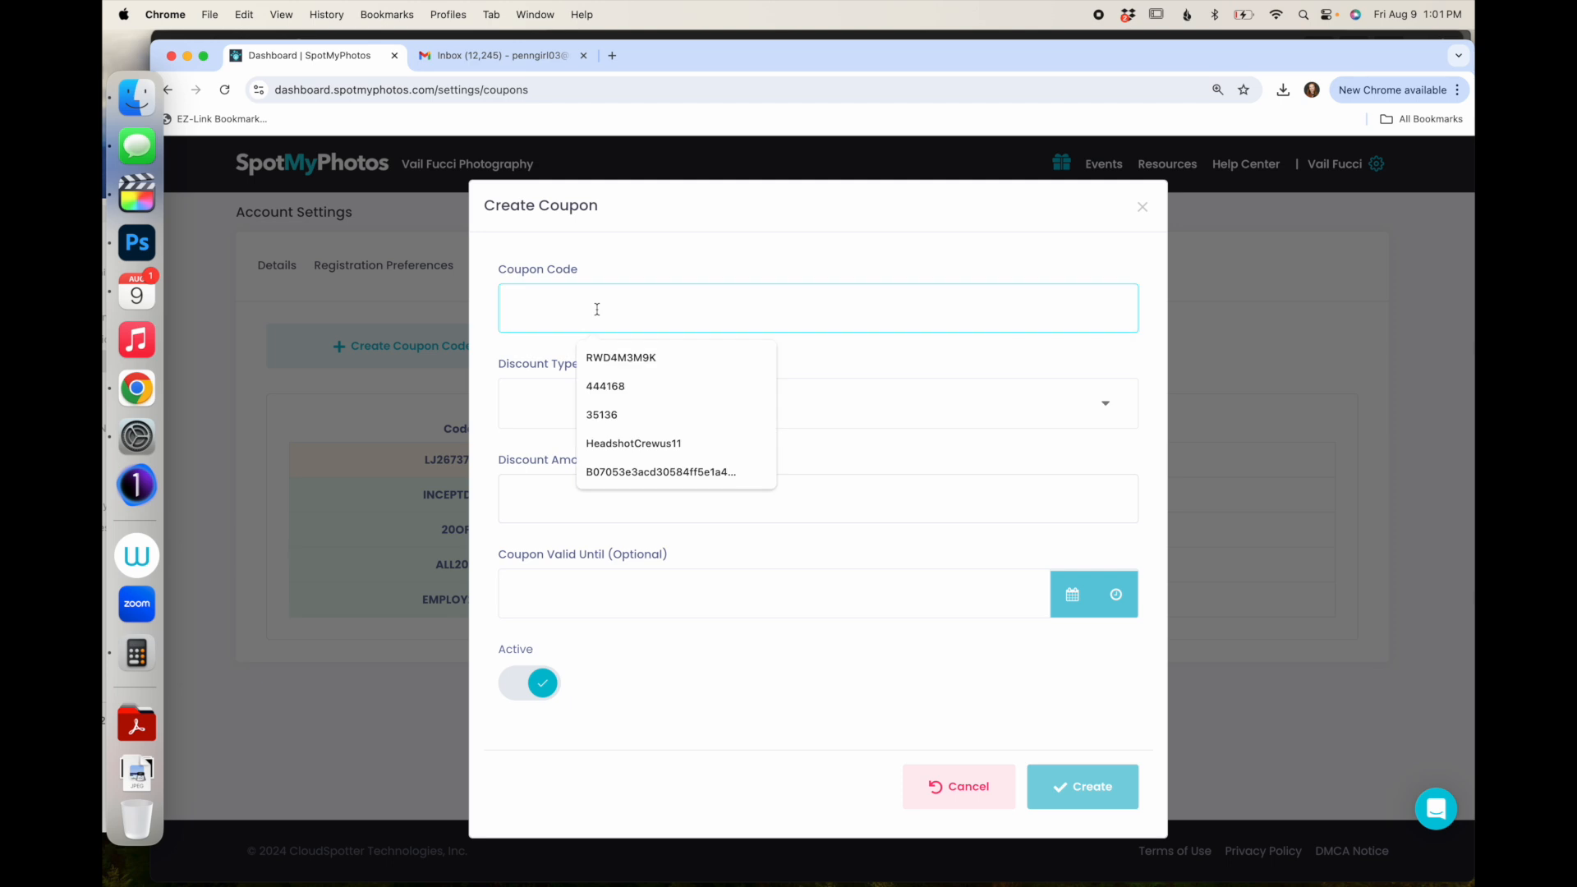
# - Enter SPOTMYPHOTOSRULES as the new coupon code
pyautogui.write('SPOTMYPHOTOS')
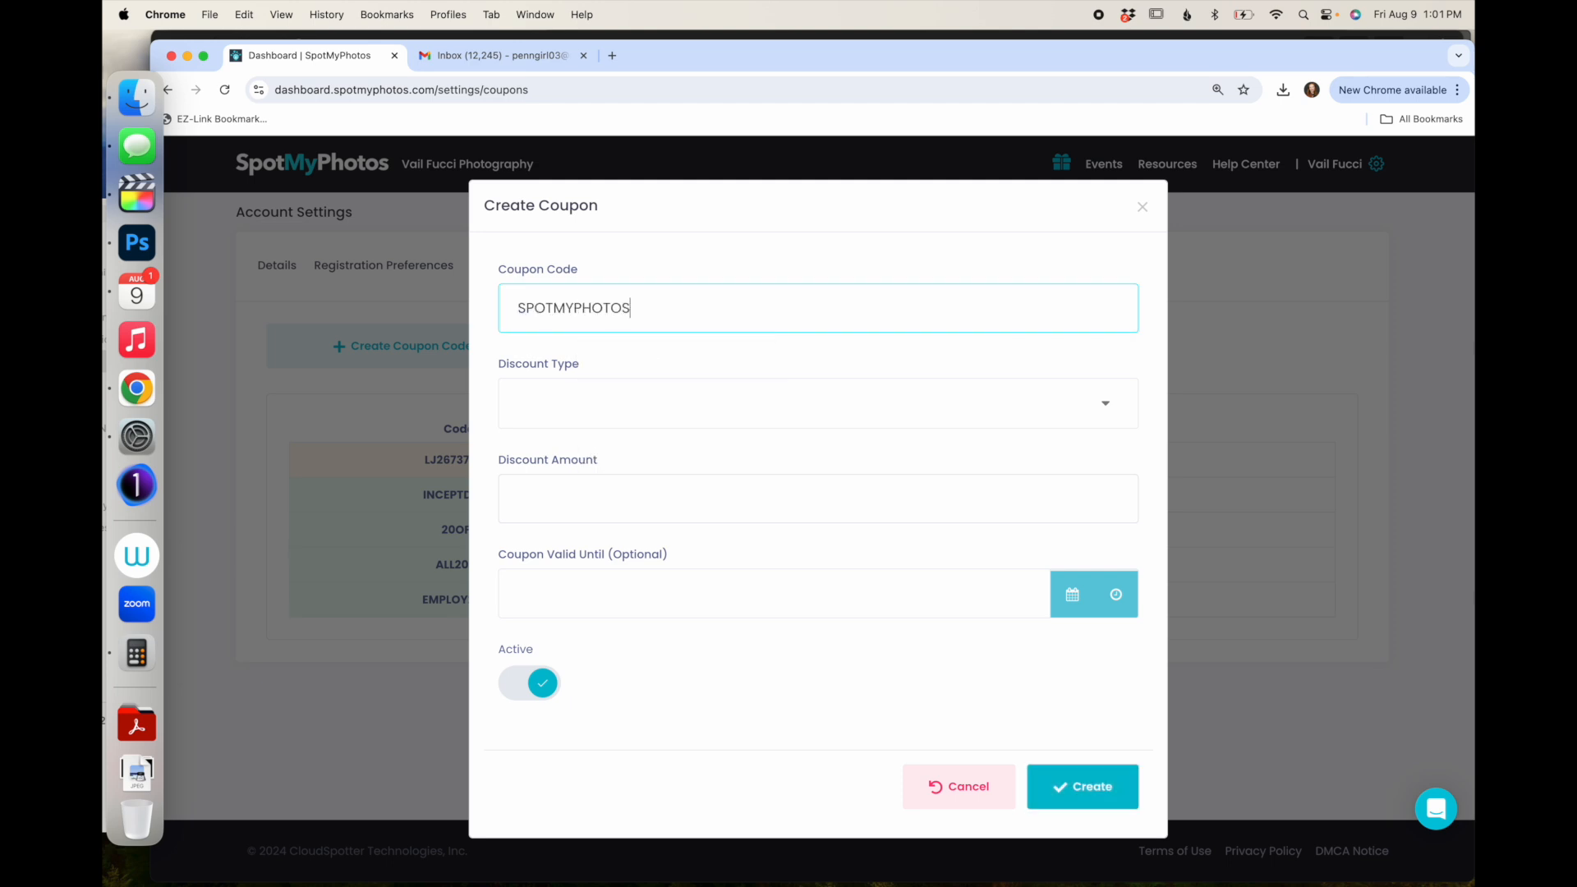
pyautogui.write('RULES')
# - Make the coupon a Percent Off discount of 100%
pyautogui.click(572, 408)
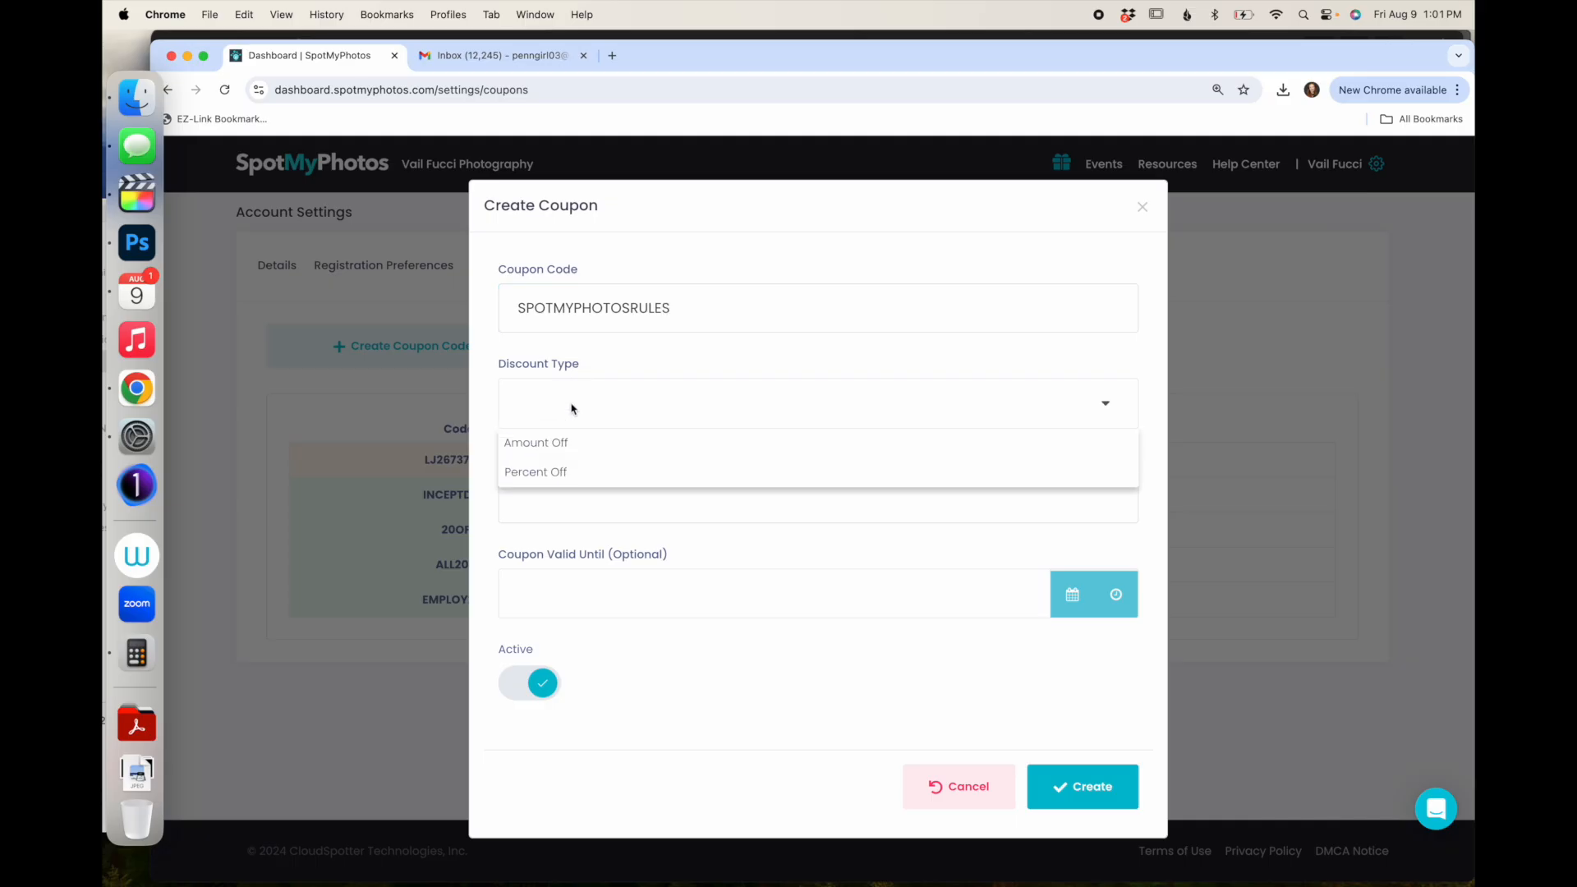
pyautogui.click(550, 450)
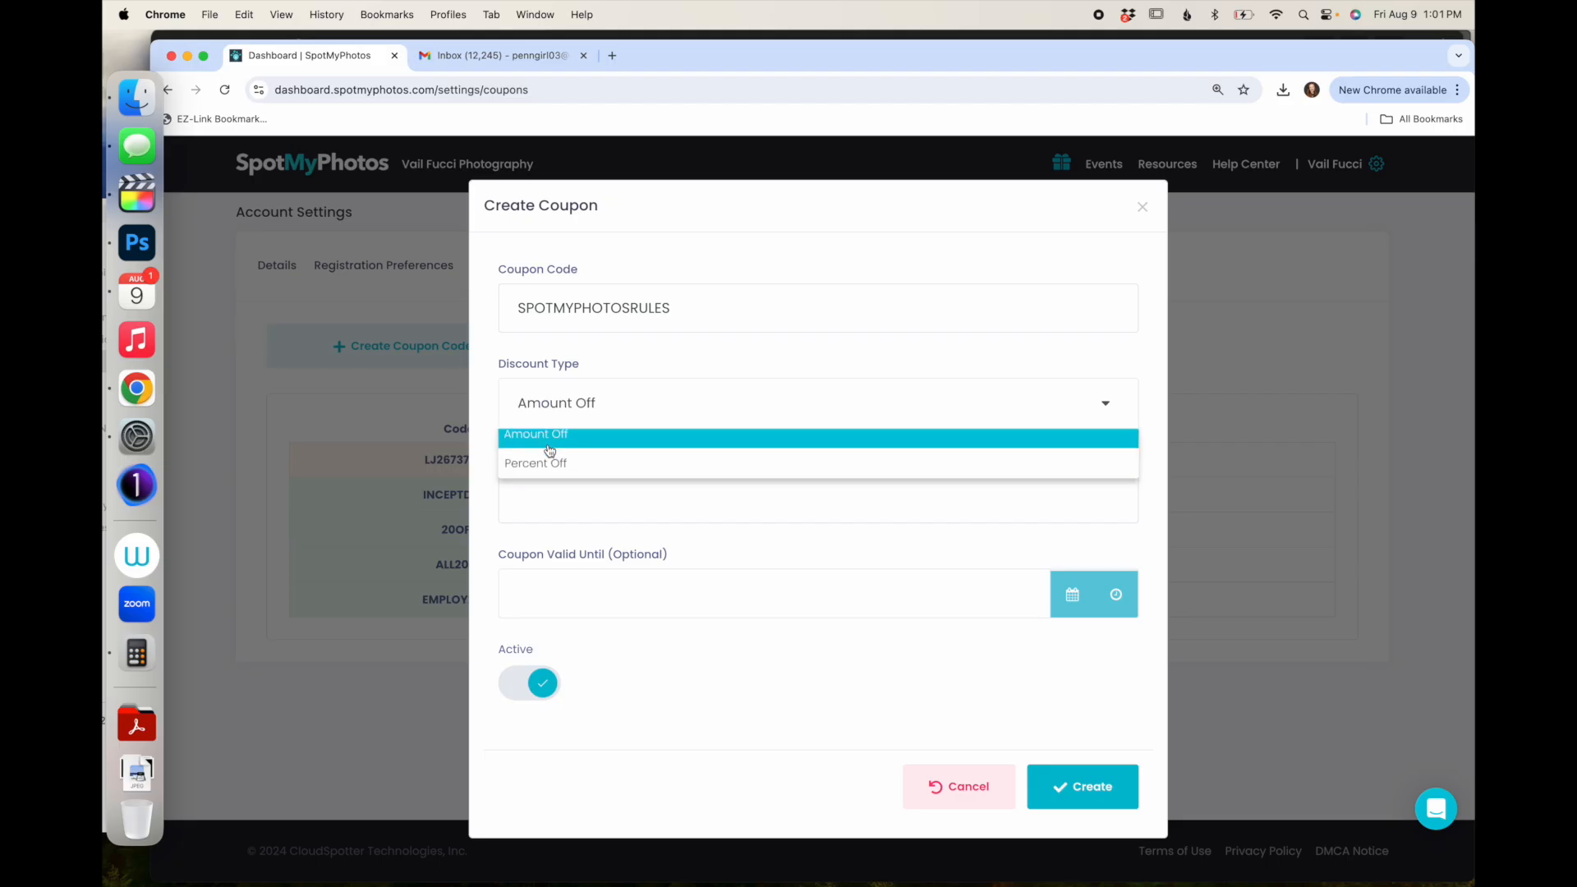
pyautogui.click(554, 495)
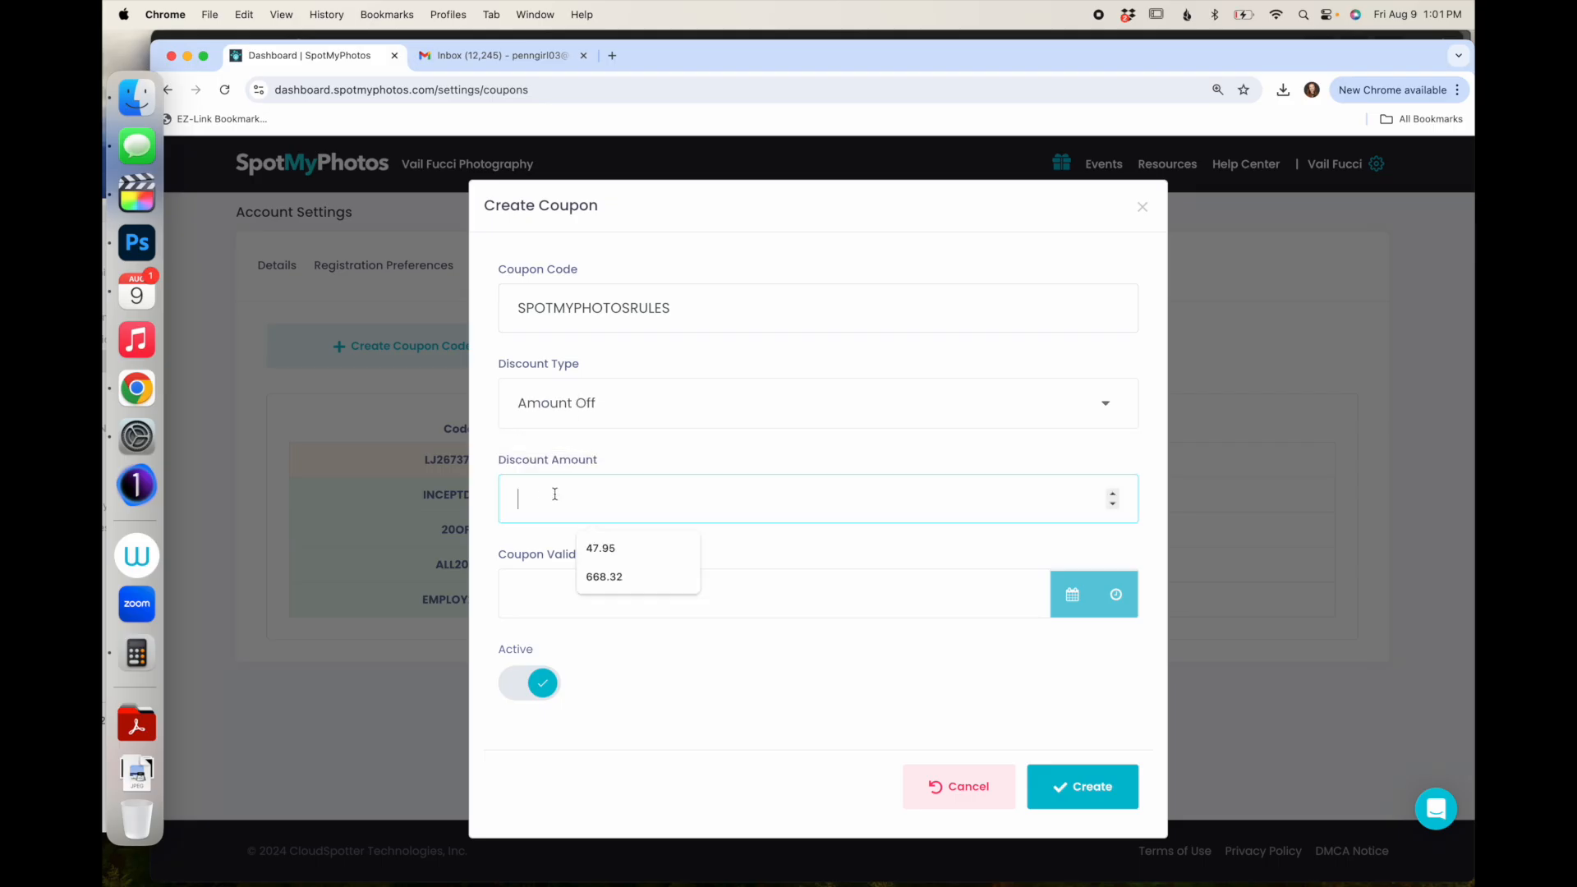
pyautogui.write('20')
pyautogui.click(619, 389)
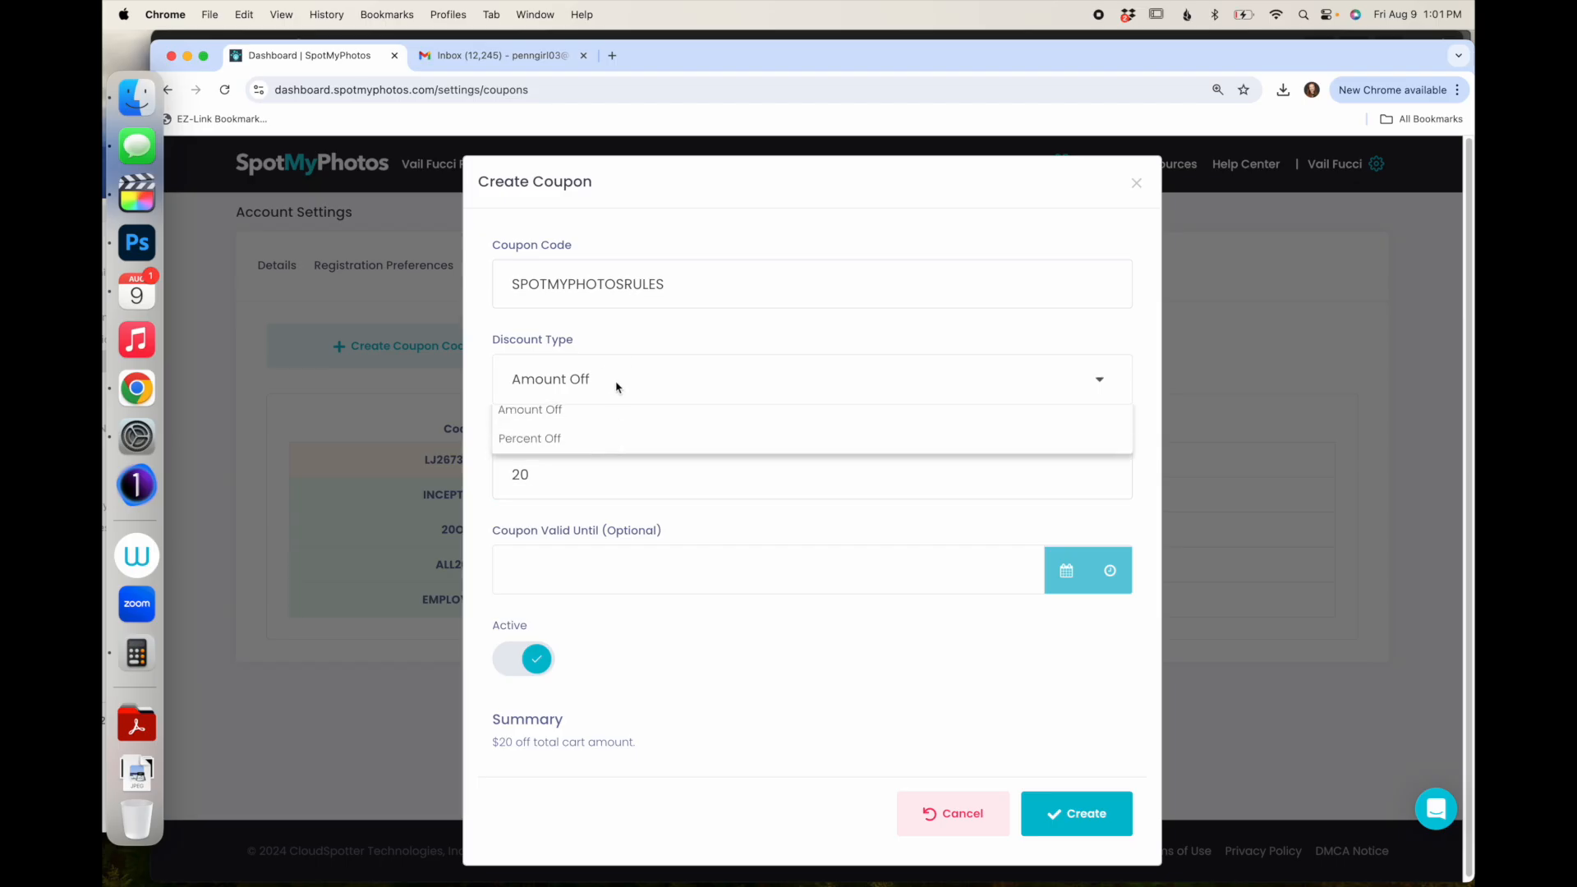
pyautogui.click(567, 445)
pyautogui.doubleClick(543, 473)
pyautogui.write('50')
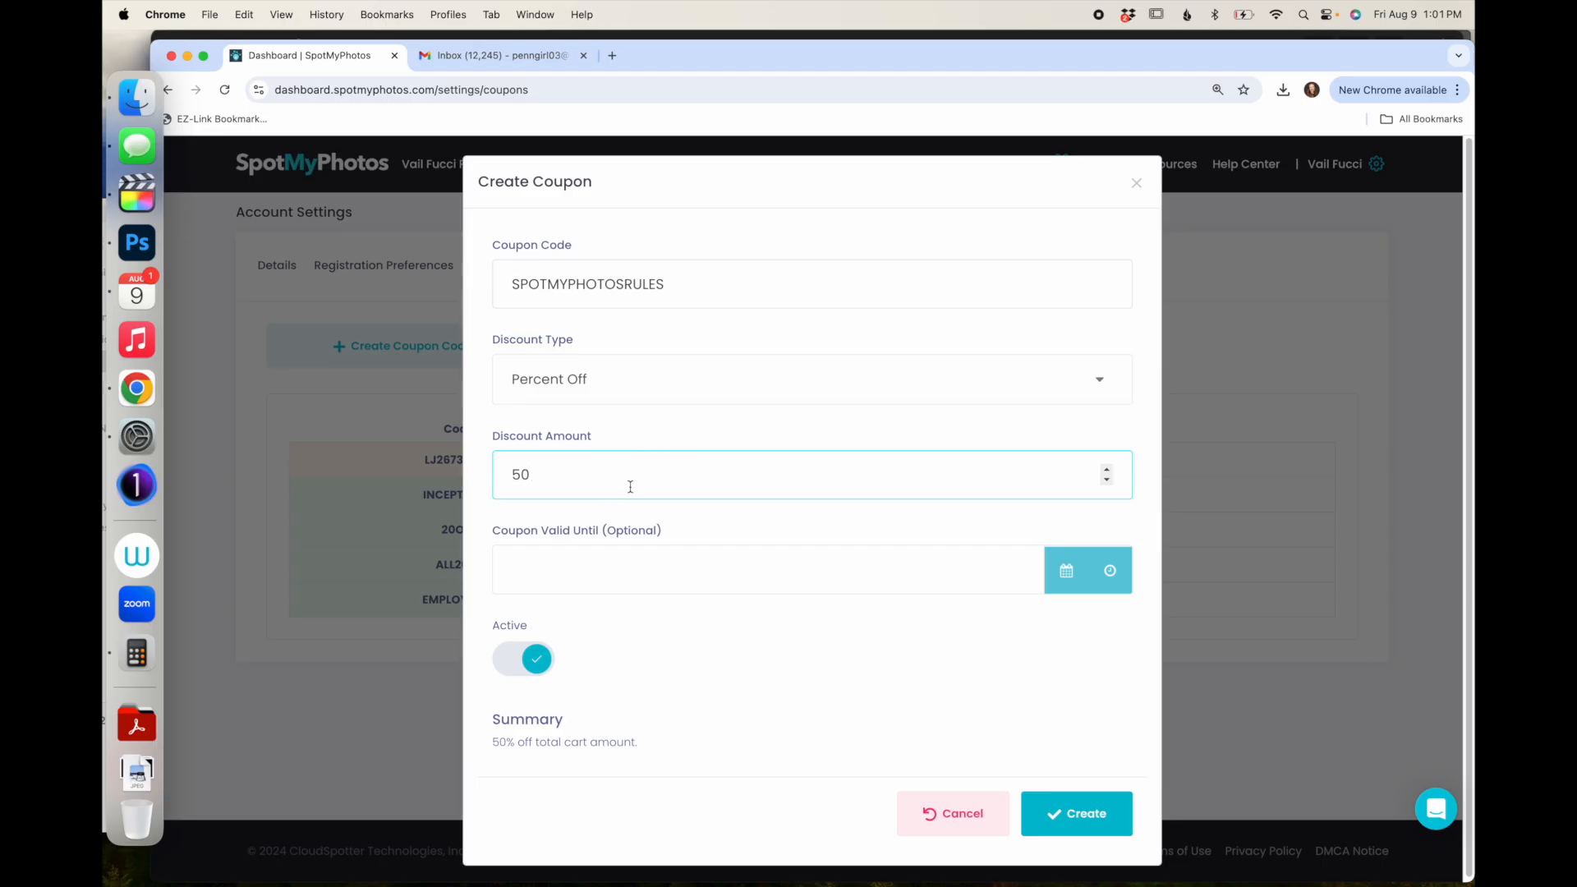
pyautogui.moveTo(574, 473); pyautogui.dragTo(487, 444)
pyautogui.write('100')
# - Set the coupon to expire Aug 14, 2024 and create it
pyautogui.click(599, 568)
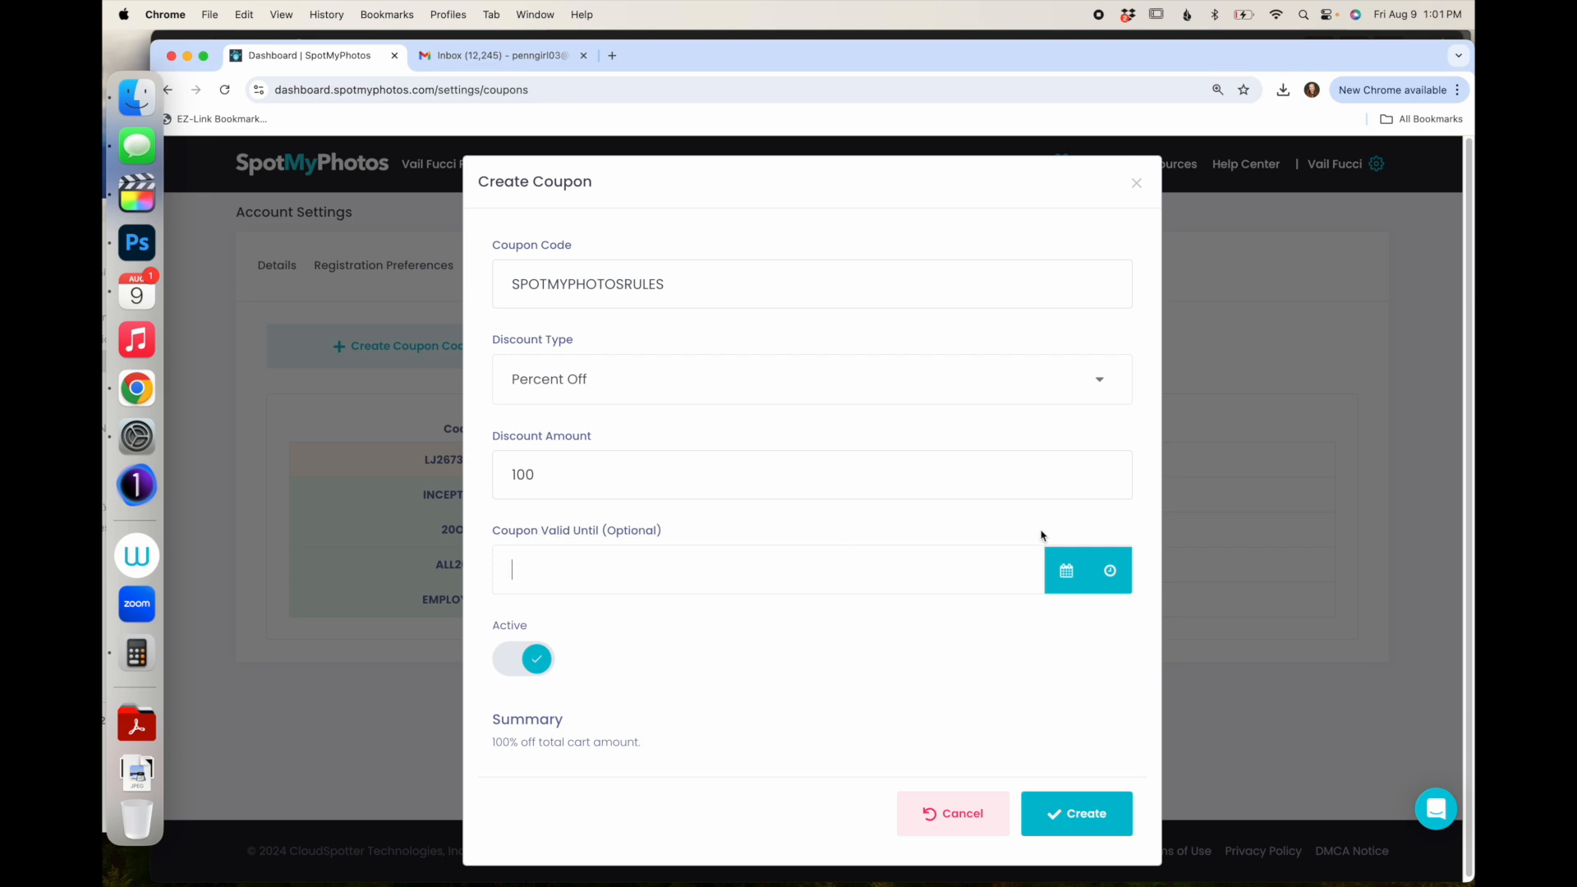
pyautogui.click(1066, 570)
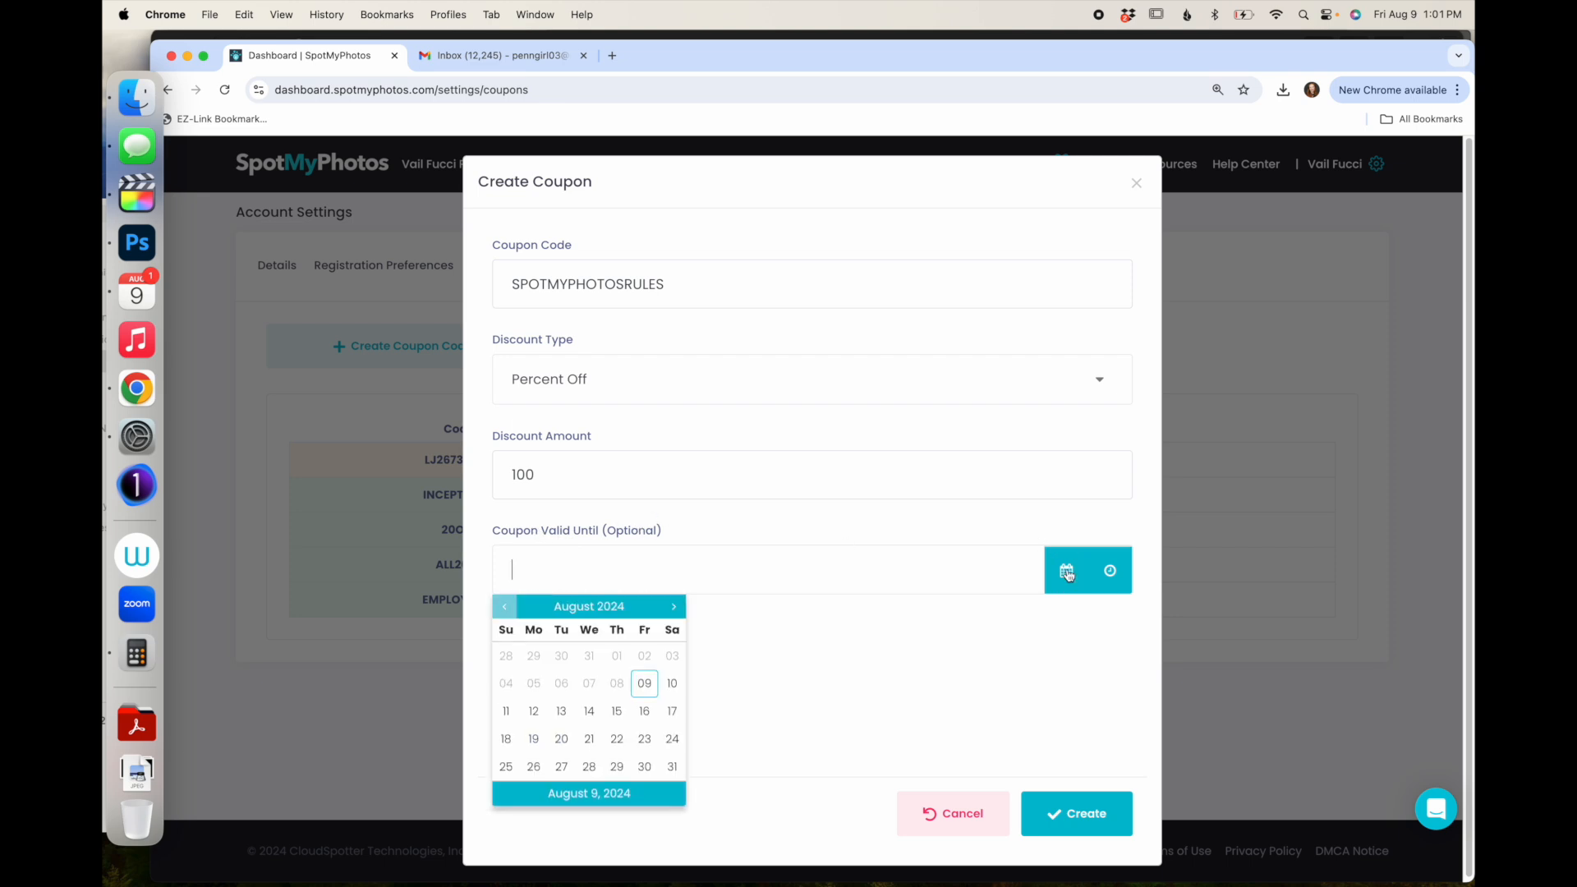
pyautogui.click(588, 721)
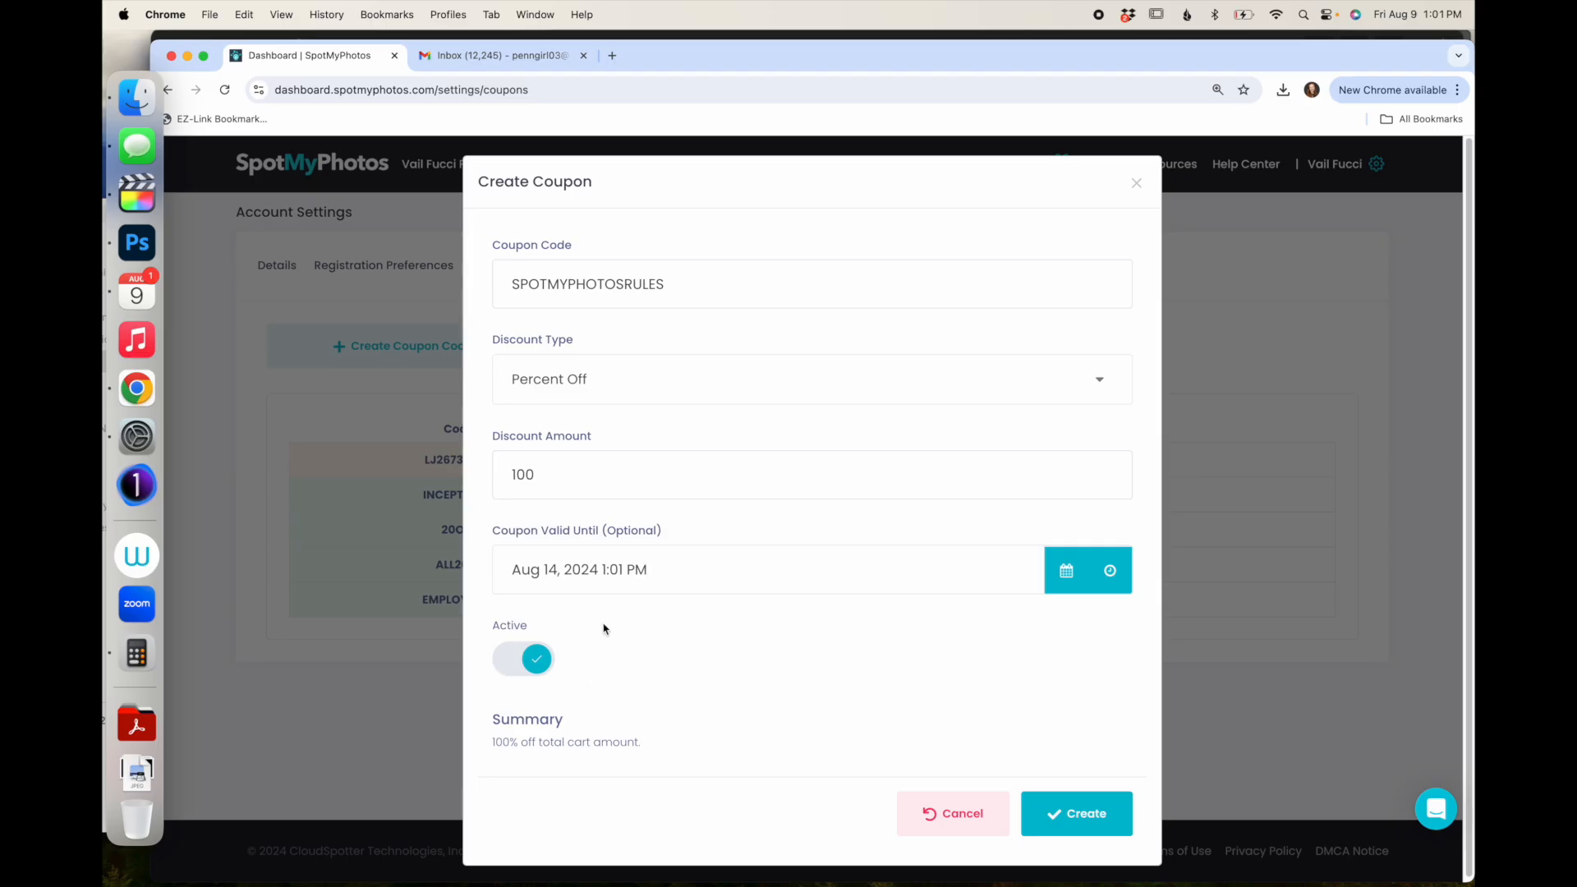
pyautogui.click(1077, 816)
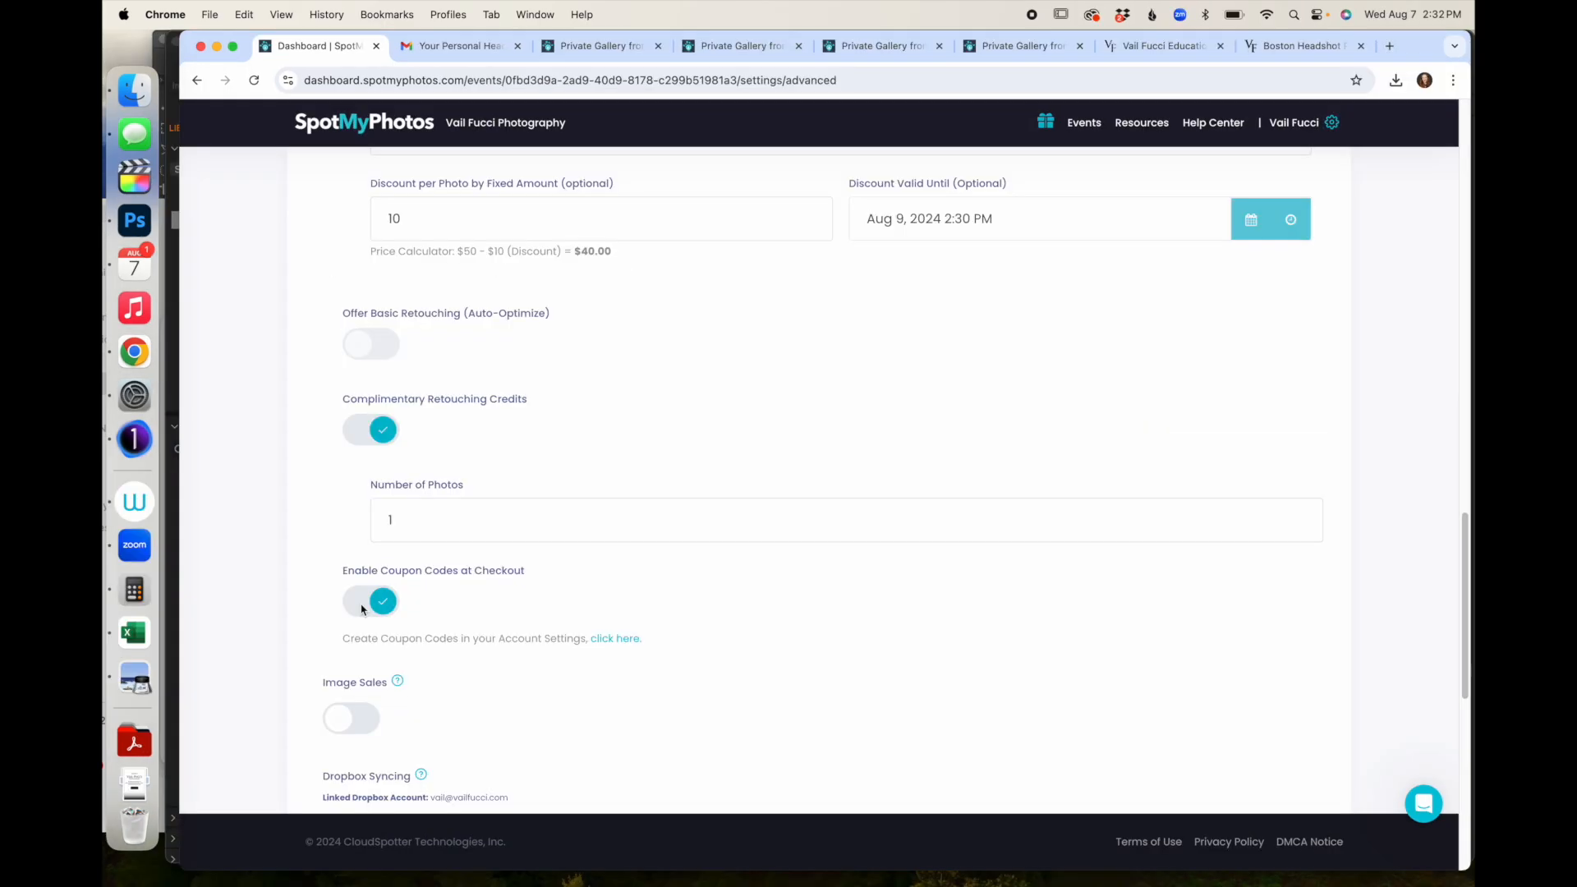
# - Turn on Image Sales for the event to reveal the Protective Overlays options
pyautogui.scroll(-4, 361, 607)
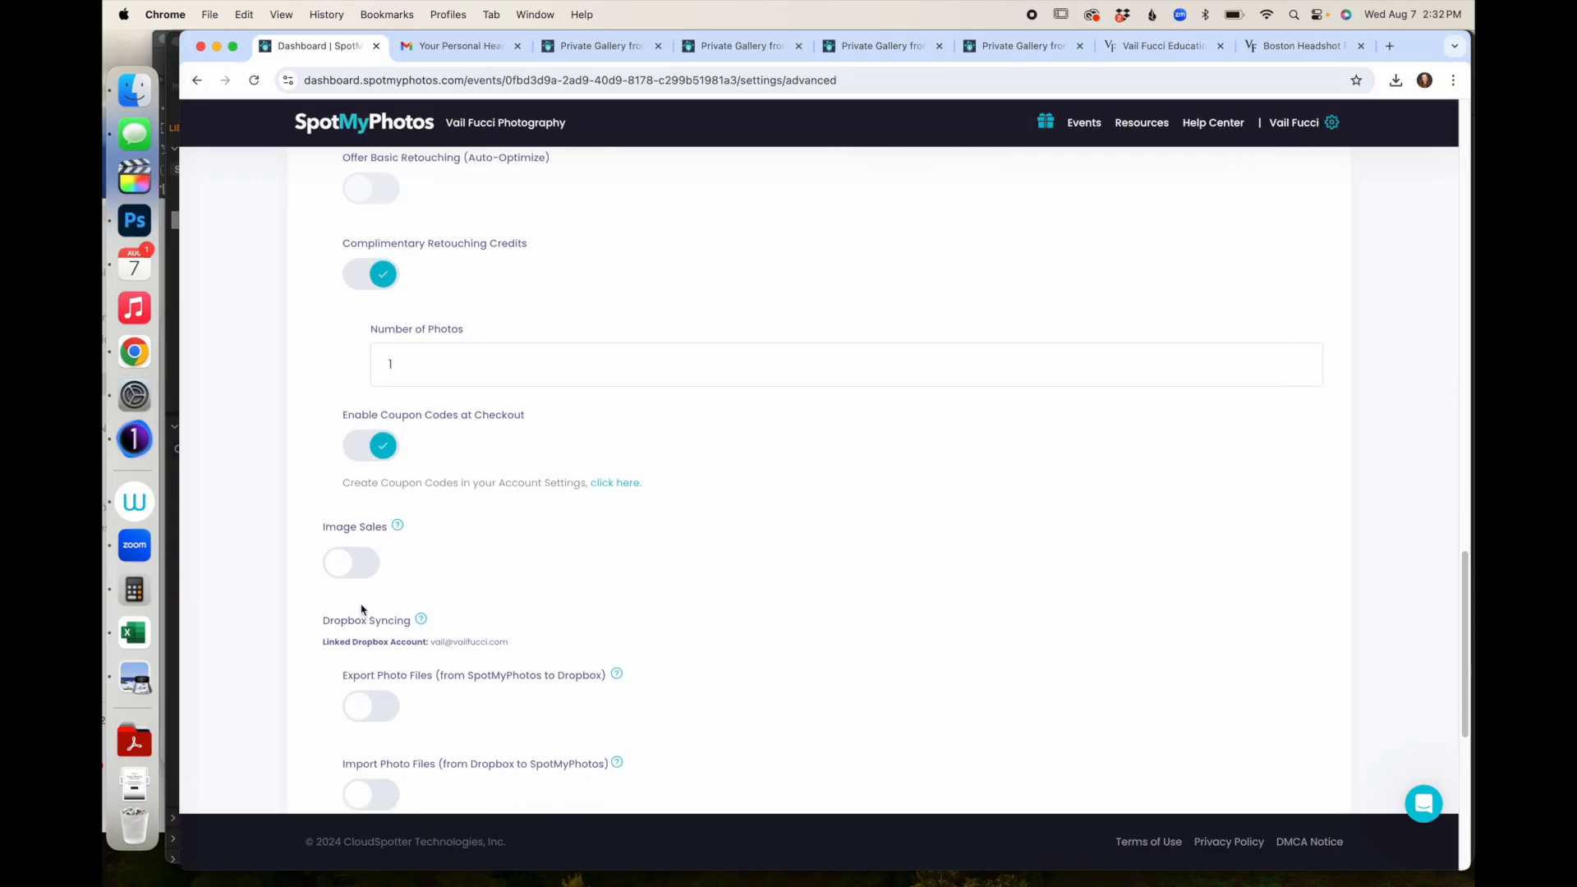
pyautogui.click(337, 546)
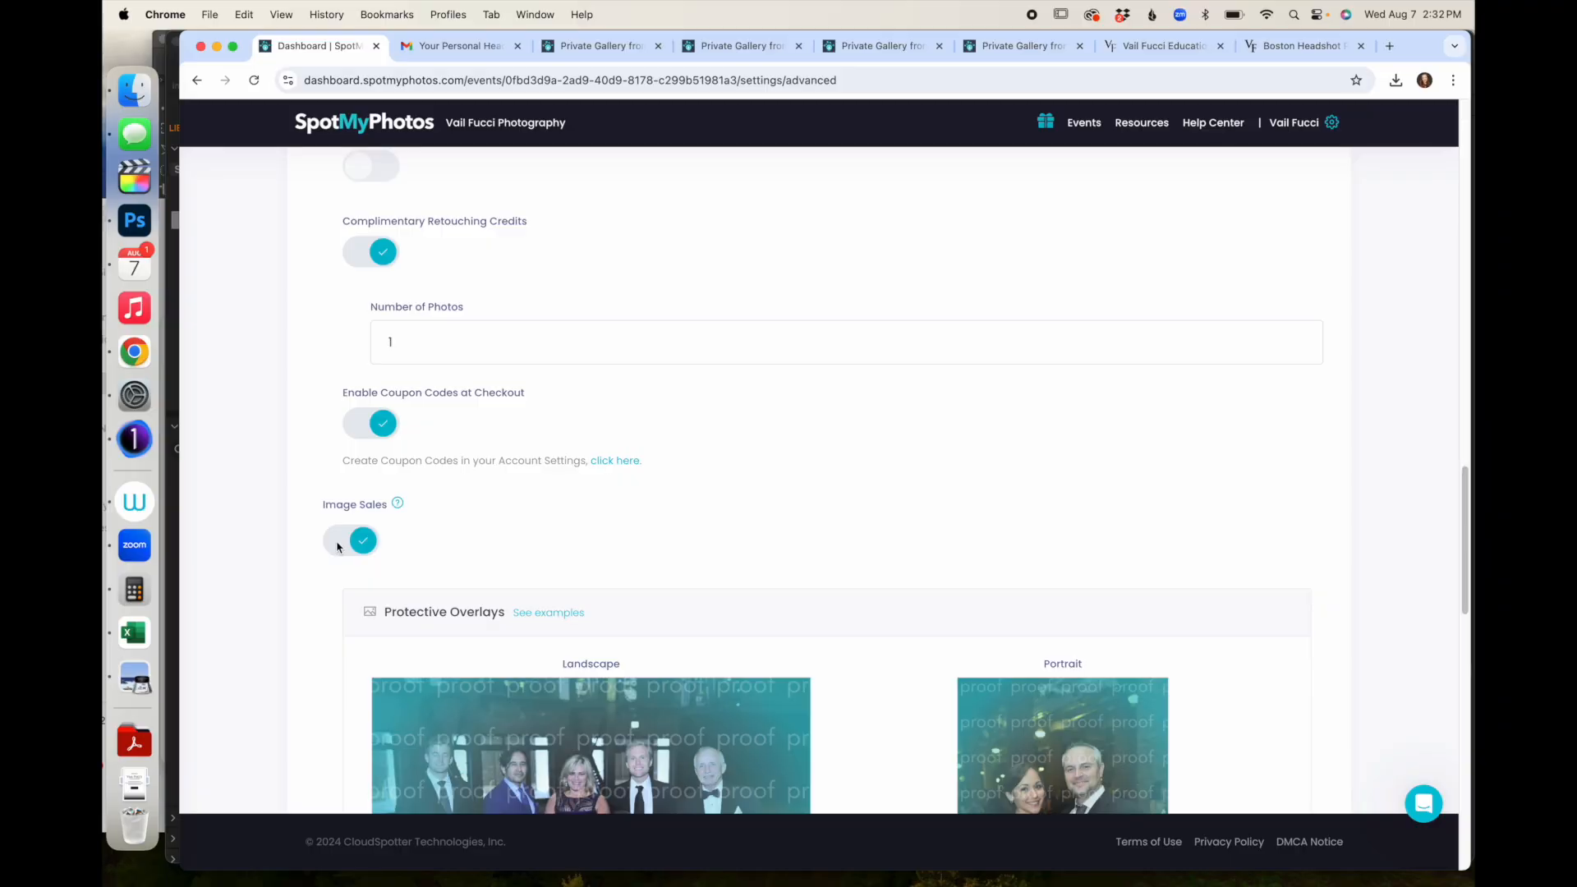
pyautogui.scroll(-3, 337, 542)
pyautogui.scroll(-5, 337, 546)
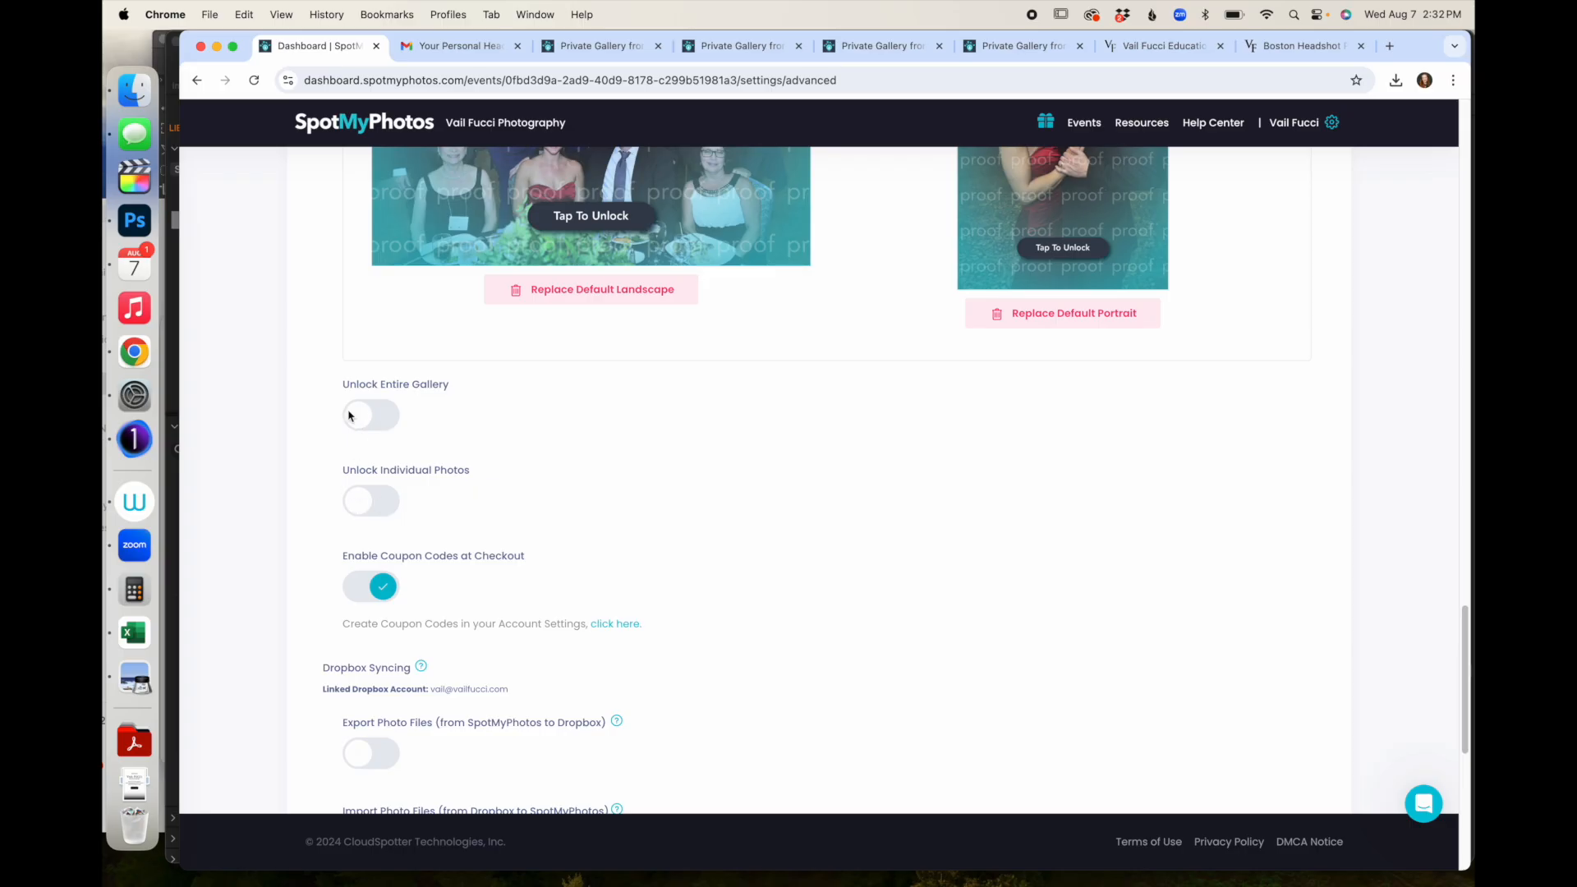
# - Enable Unlock Entire Gallery at $100 with a $20 discount valid until Aug 9, 2024
pyautogui.click(349, 417)
pyautogui.click(463, 497)
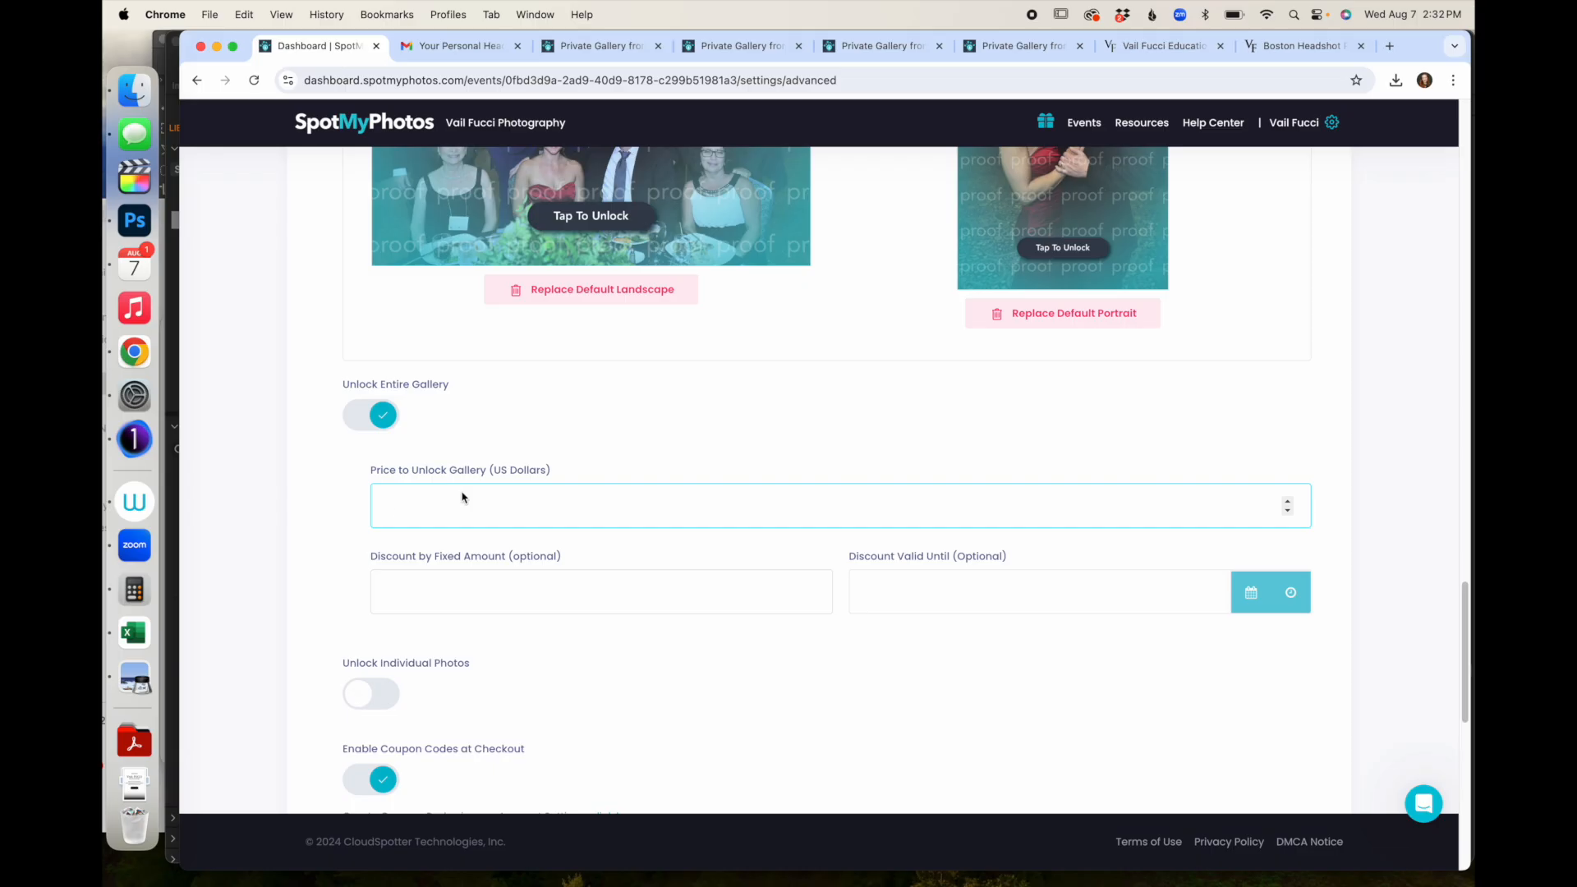
pyautogui.click(472, 598)
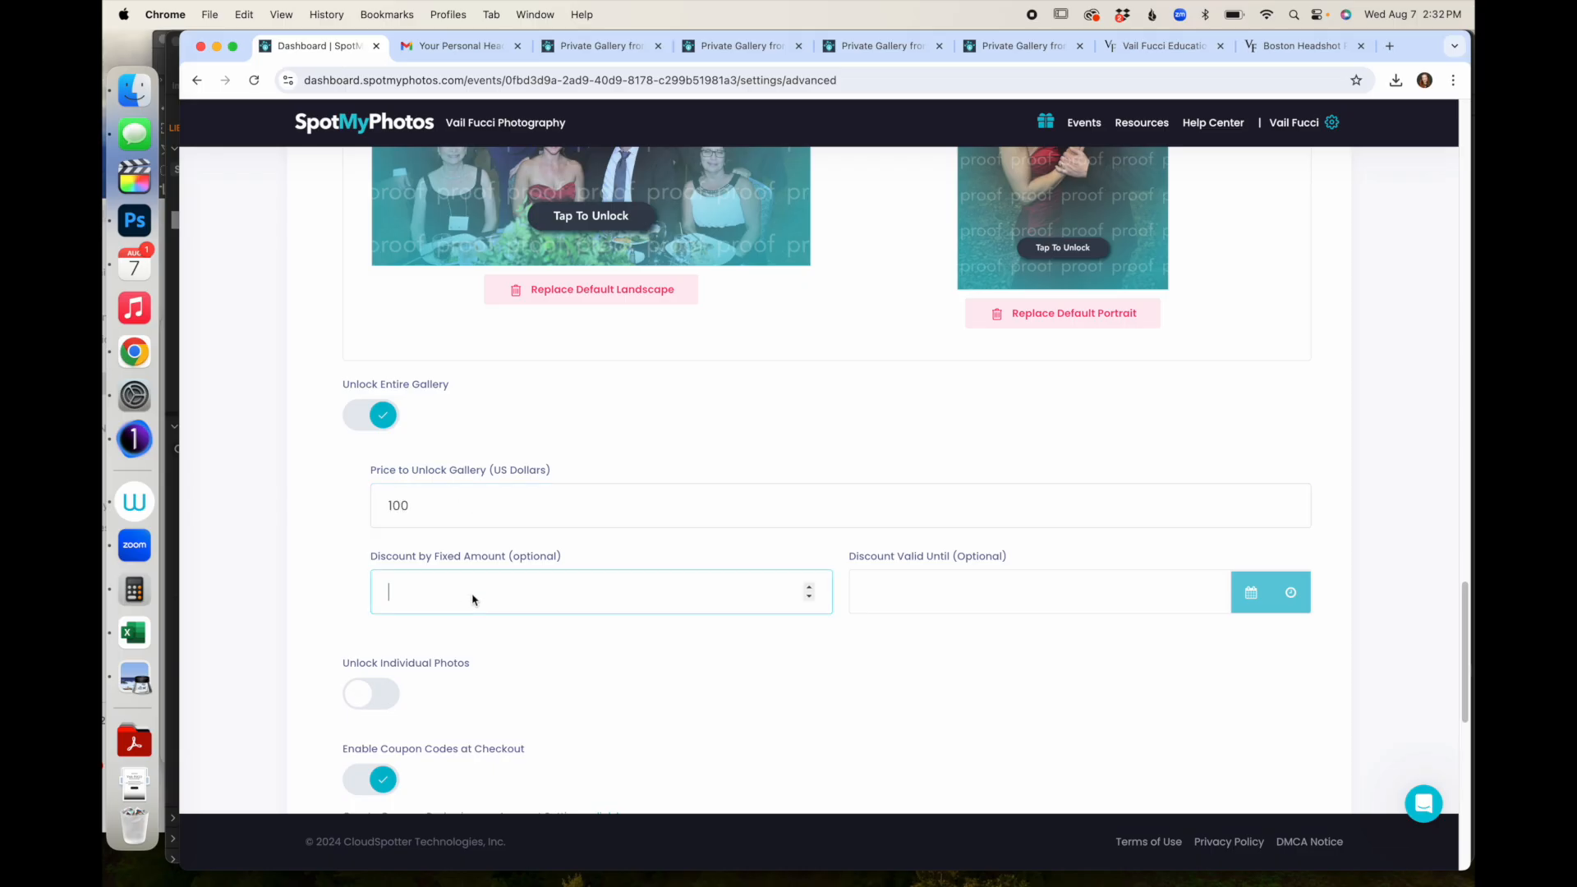
pyautogui.write('20')
pyautogui.click(982, 618)
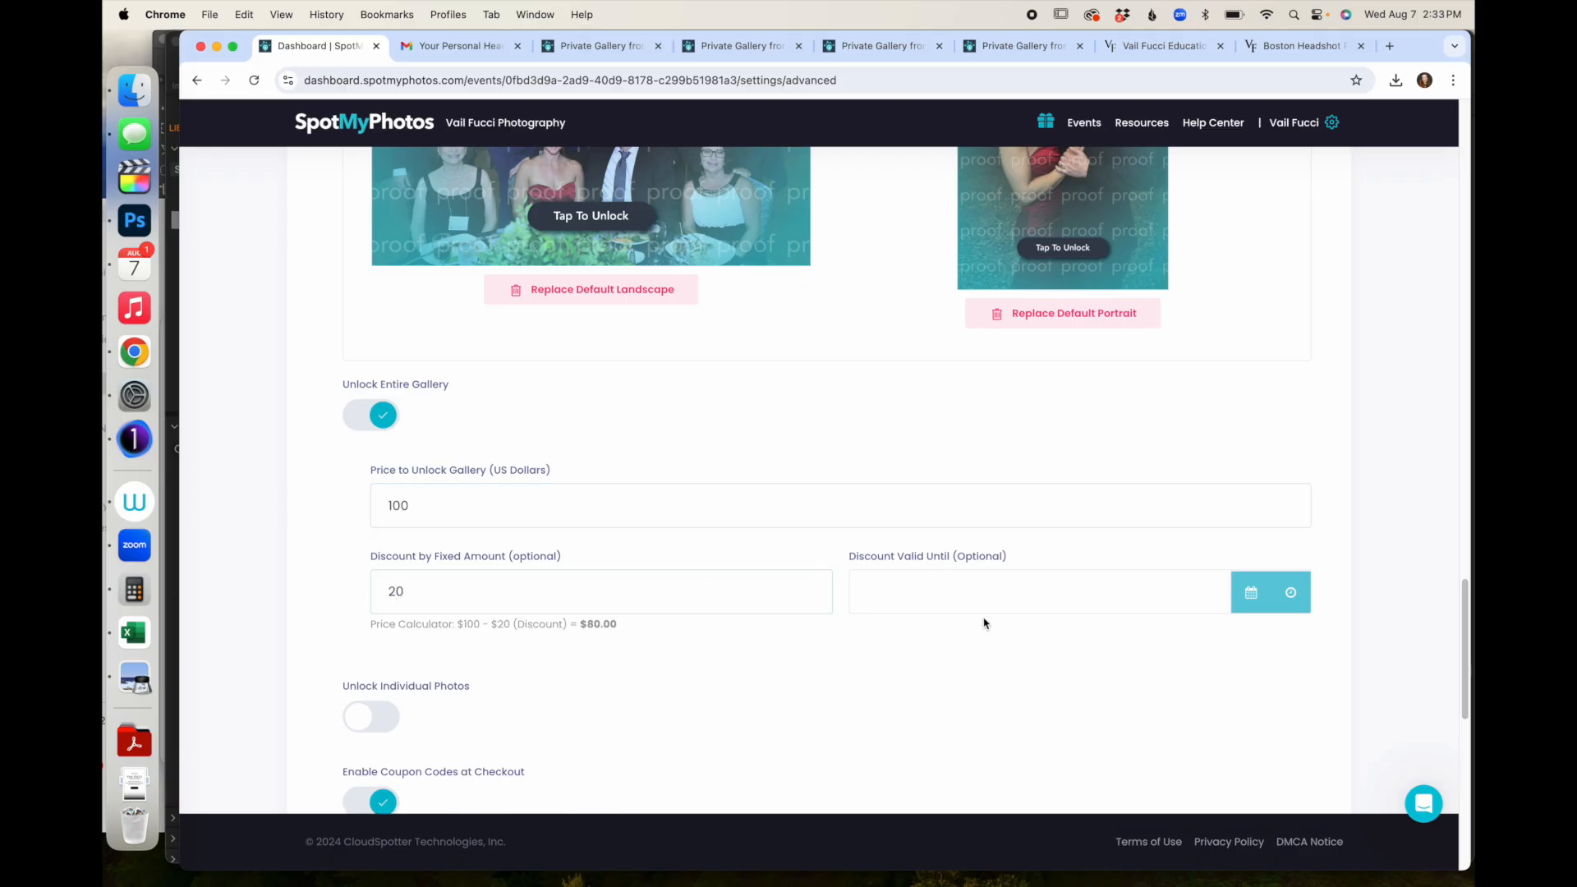
pyautogui.click(1251, 592)
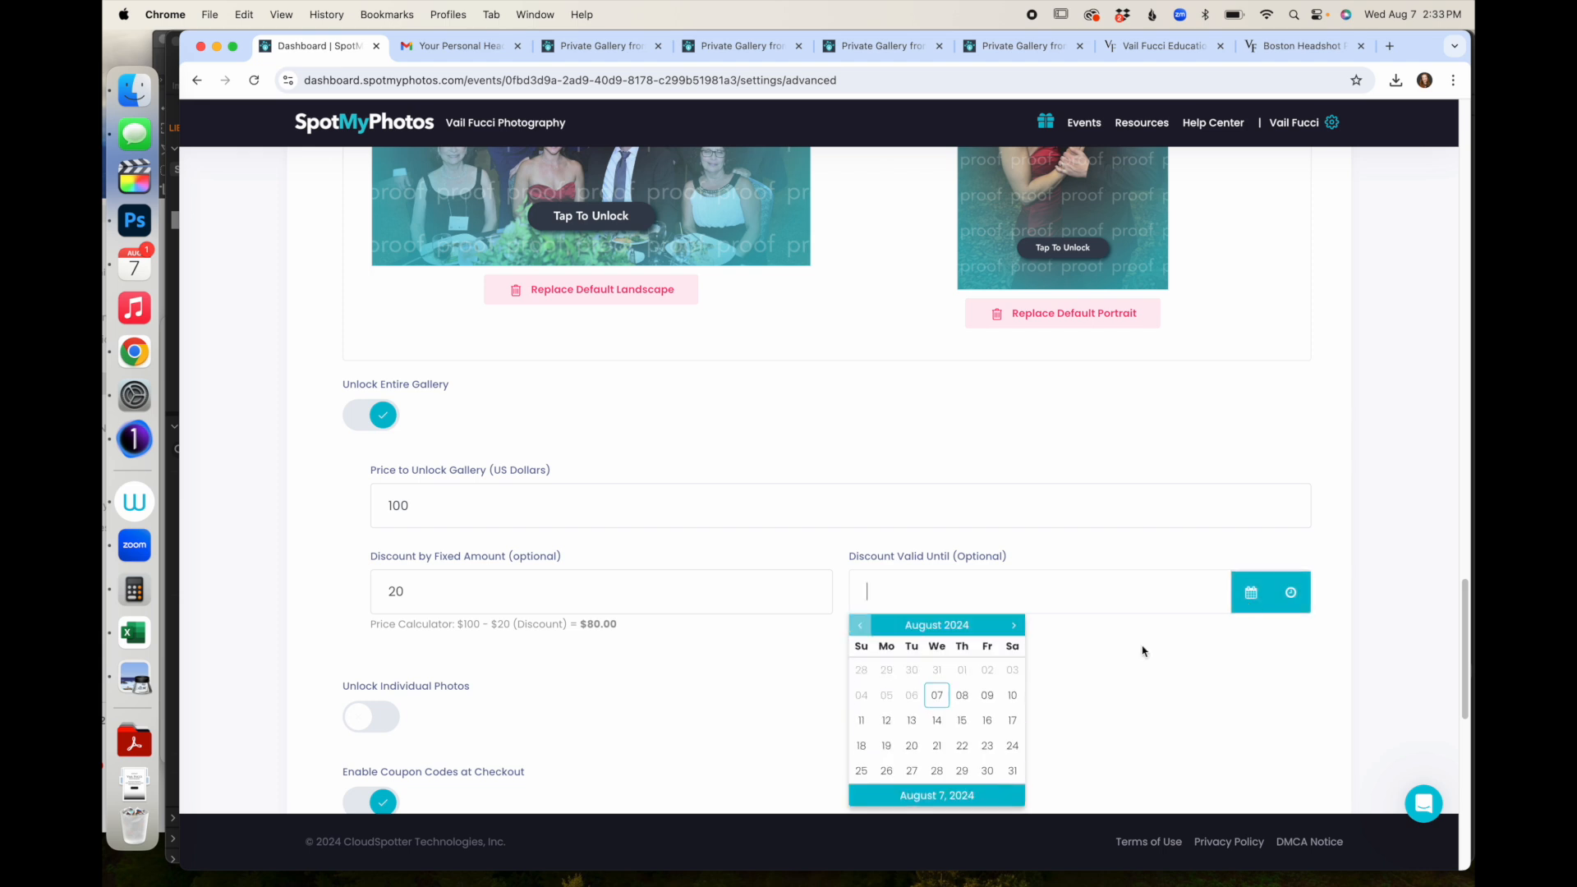
pyautogui.click(987, 694)
# - Enable Unlock Individual Photos at $25 with a $5 discount valid until Aug 9, 2024
pyautogui.scroll(-4, 693, 715)
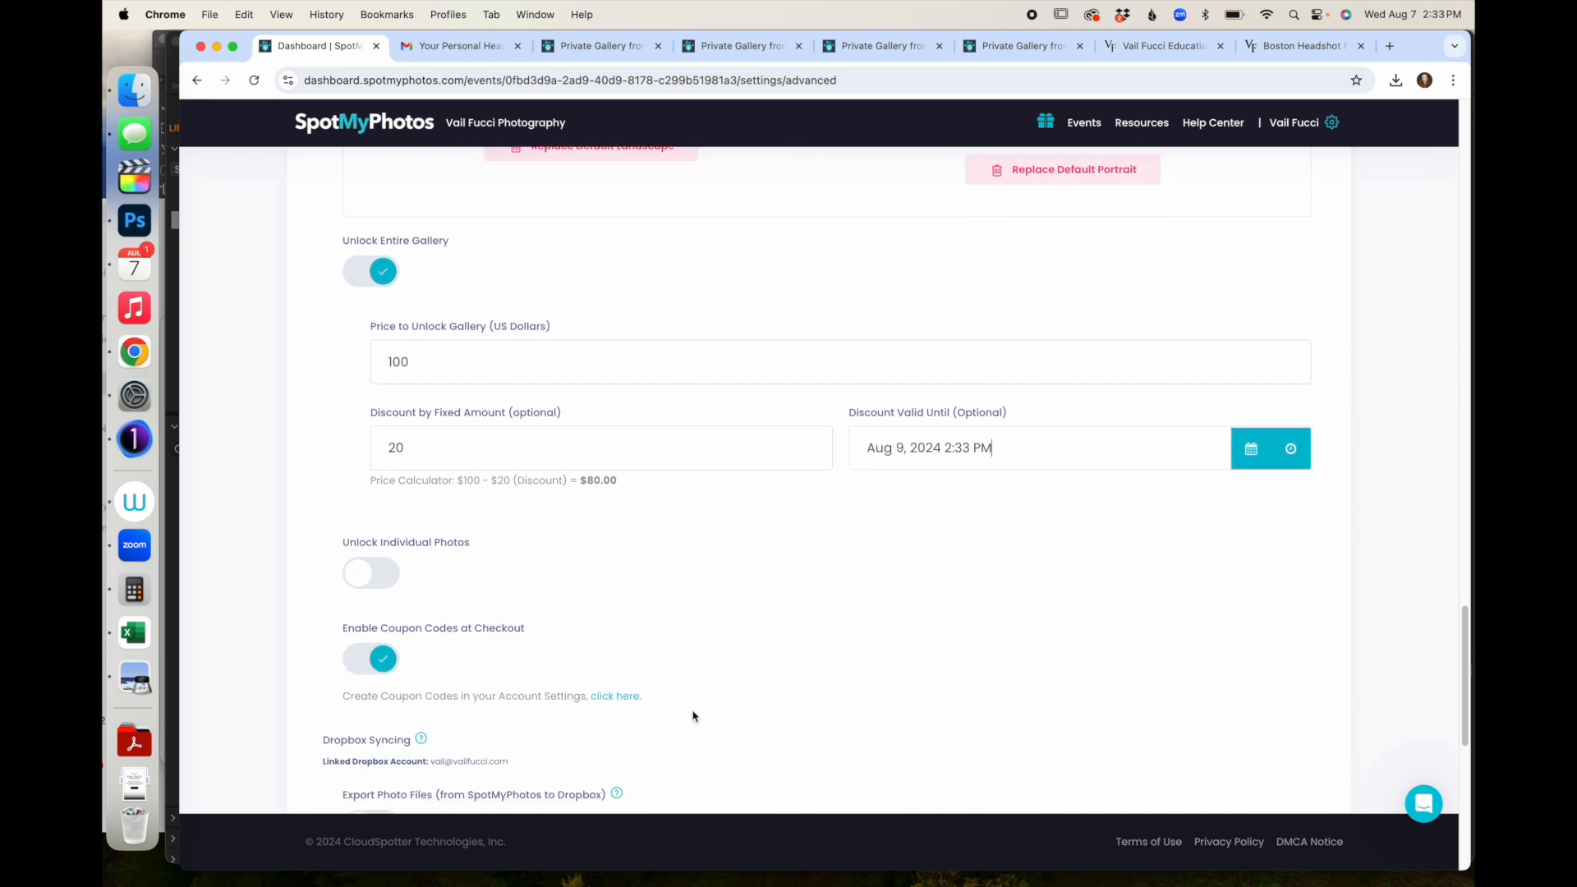
pyautogui.click(367, 560)
pyautogui.click(426, 645)
pyautogui.write('25')
pyautogui.click(427, 734)
pyautogui.write('5')
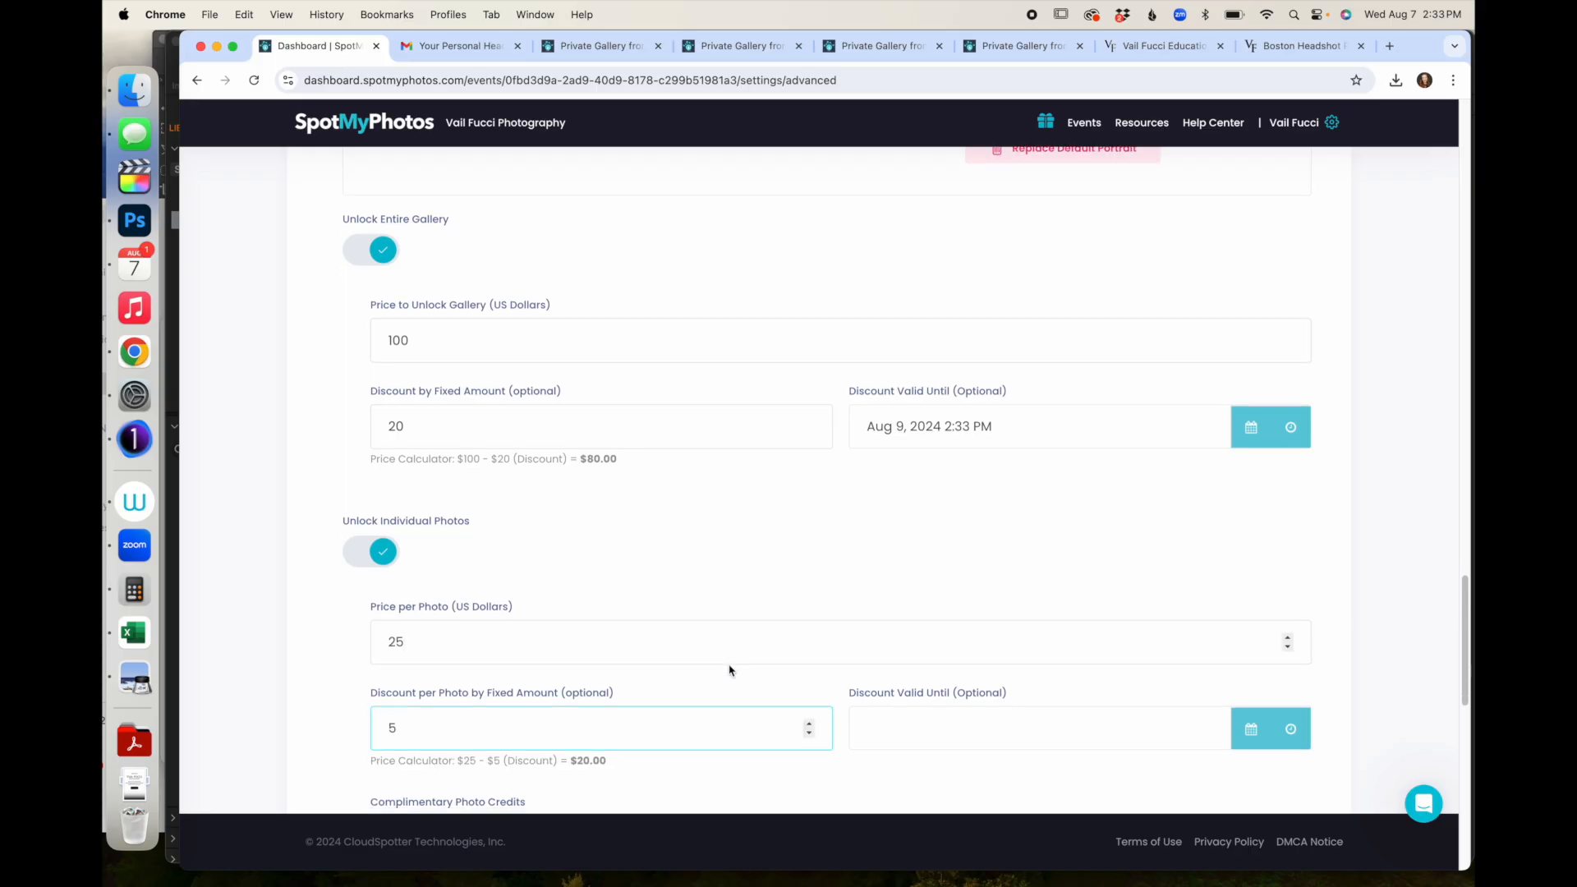
pyautogui.scroll(-1, 729, 668)
pyautogui.click(1000, 712)
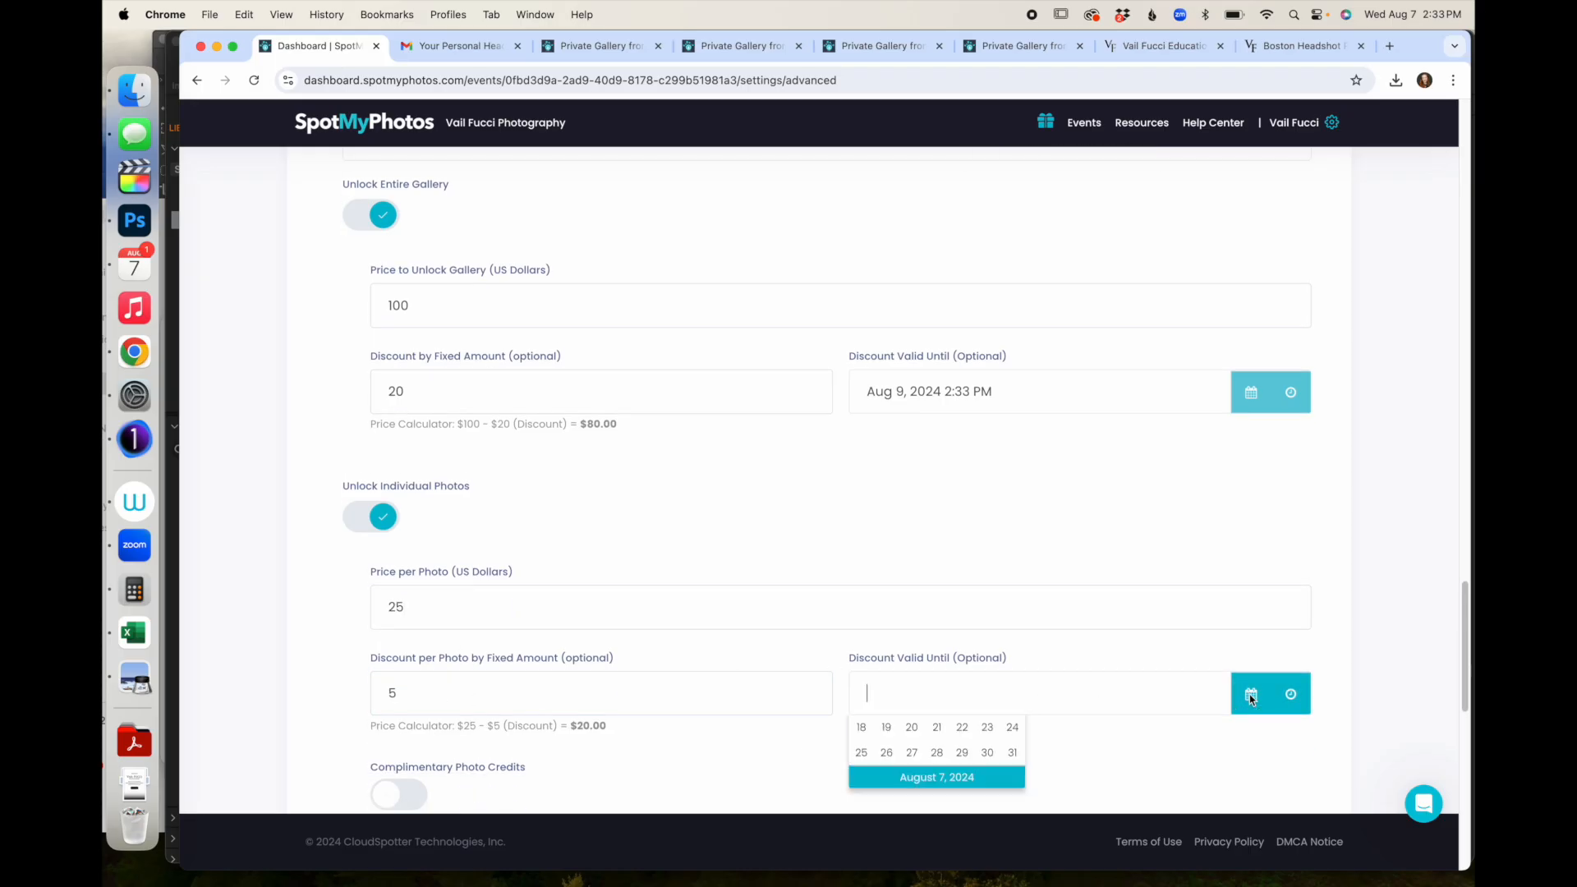
pyautogui.click(985, 794)
pyautogui.scroll(-3, 898, 550)
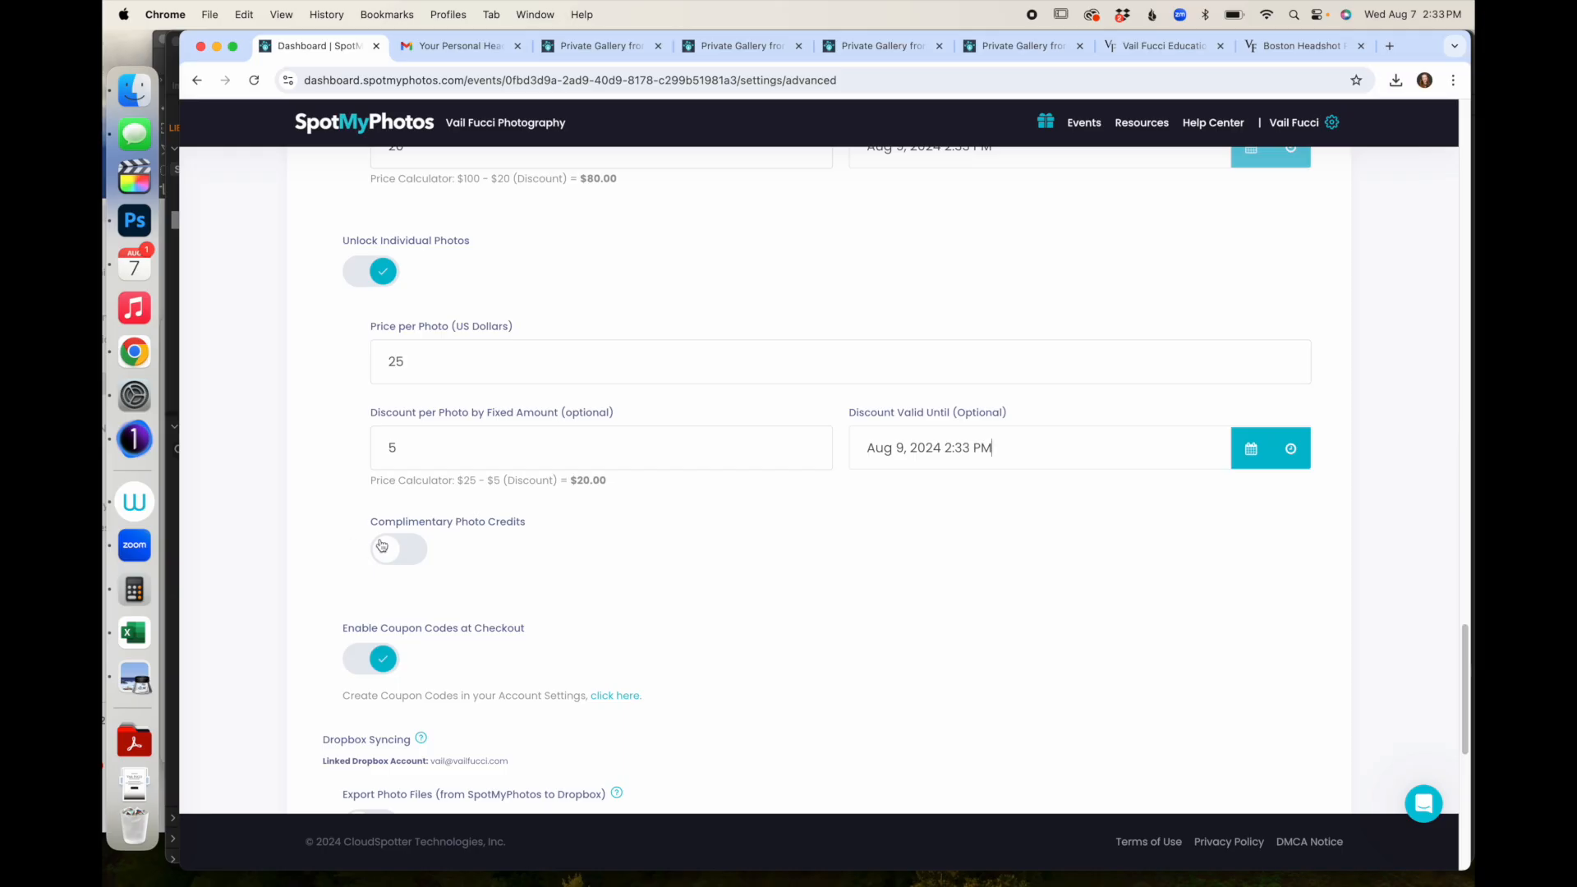
pyautogui.click(381, 546)
pyautogui.click(475, 643)
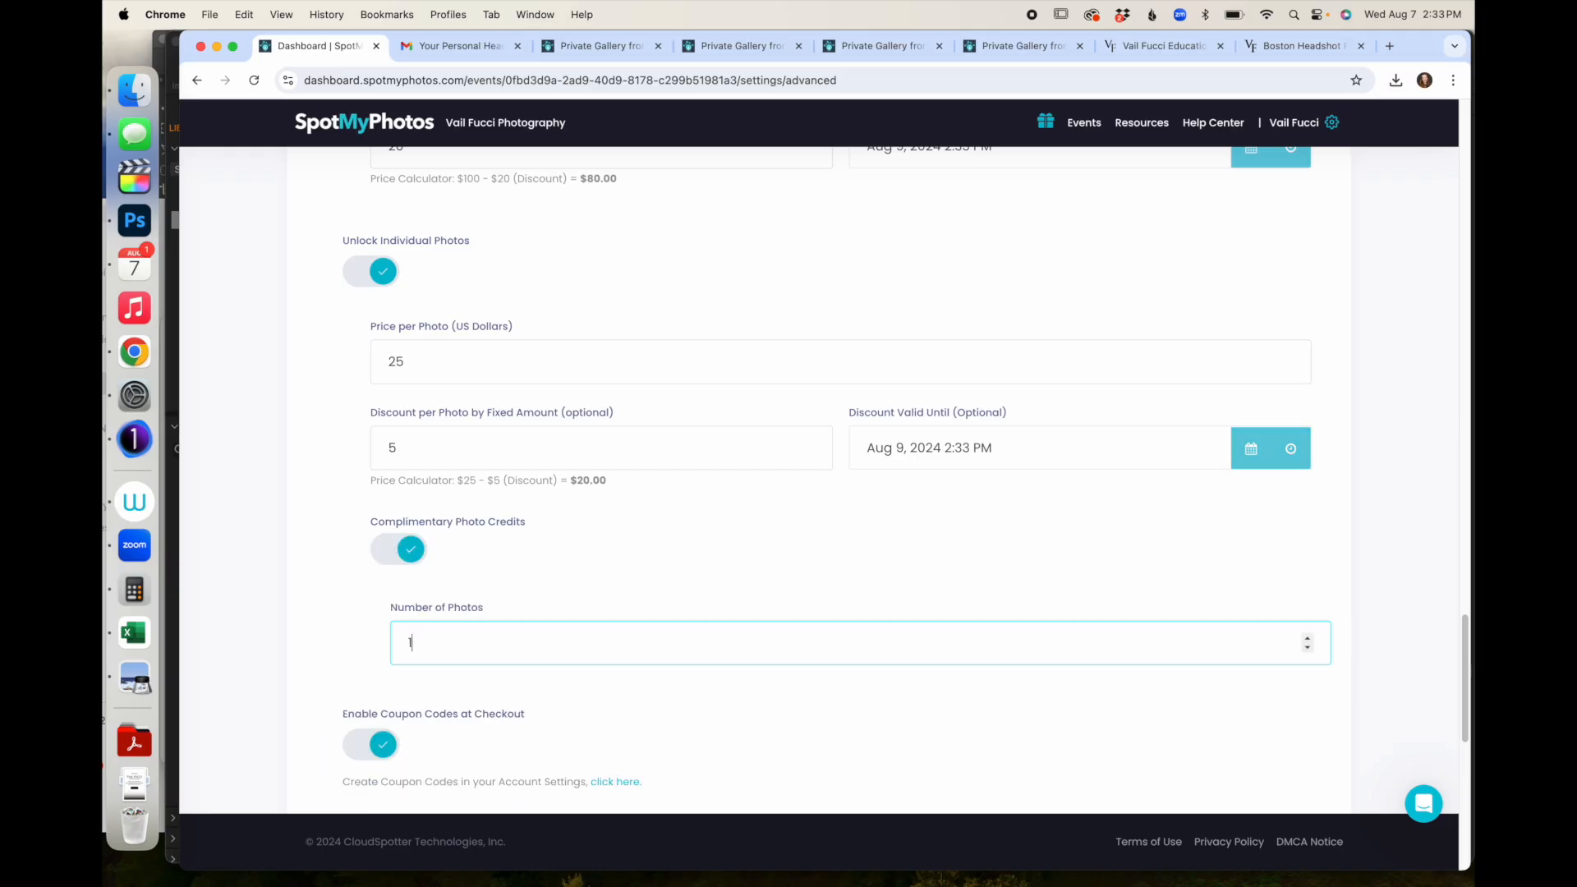
pyautogui.scroll(-3, 676, 560)
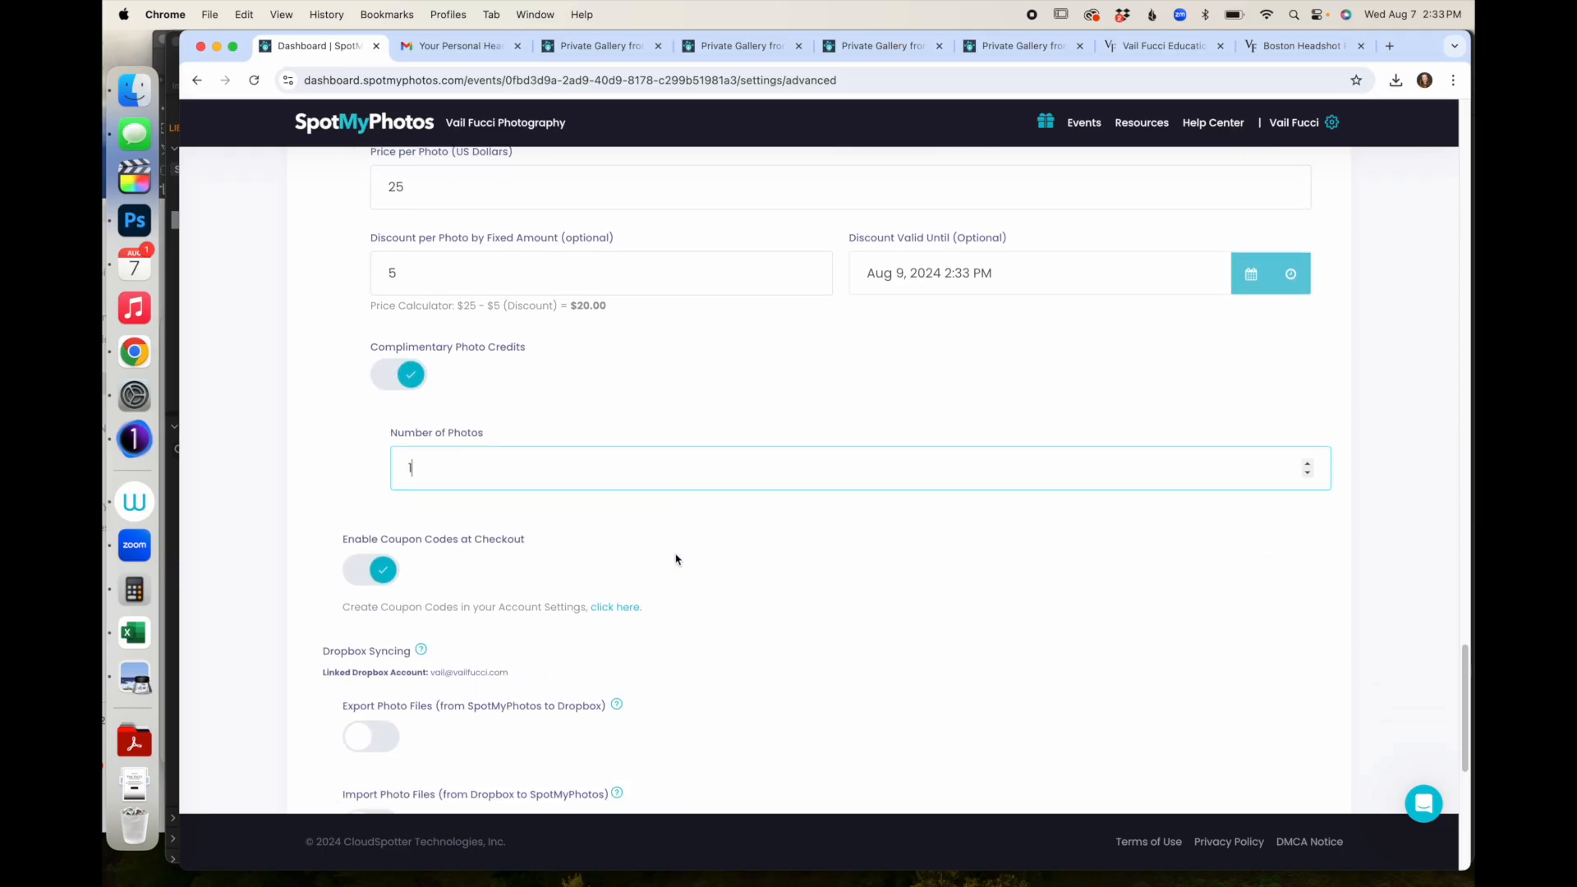
pyautogui.scroll(-1, 676, 559)
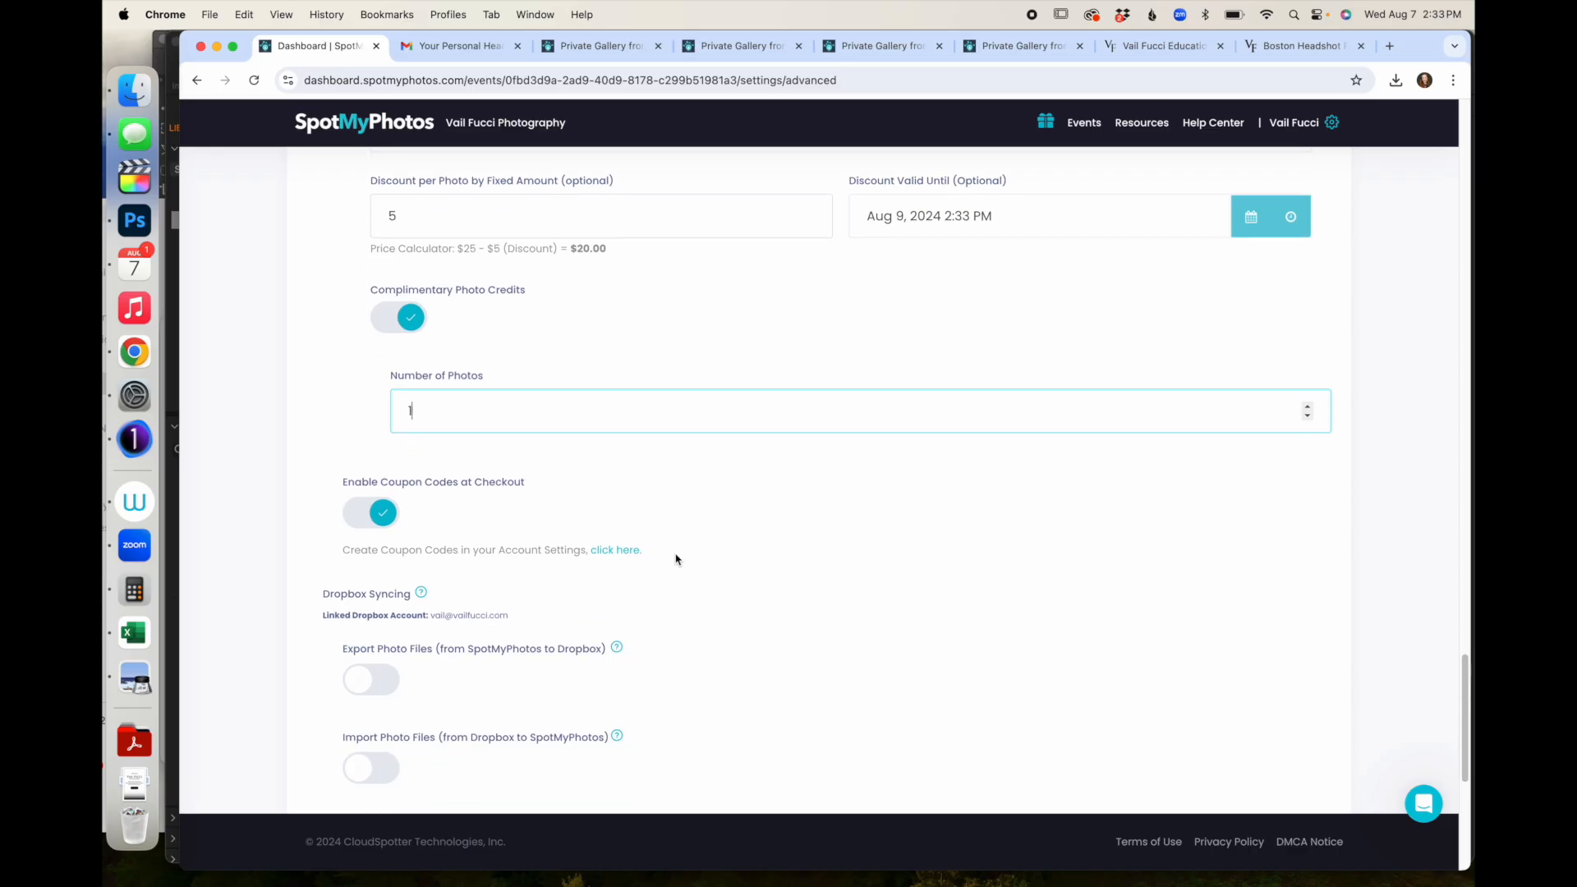
pyautogui.scroll(-3, 575, 509)
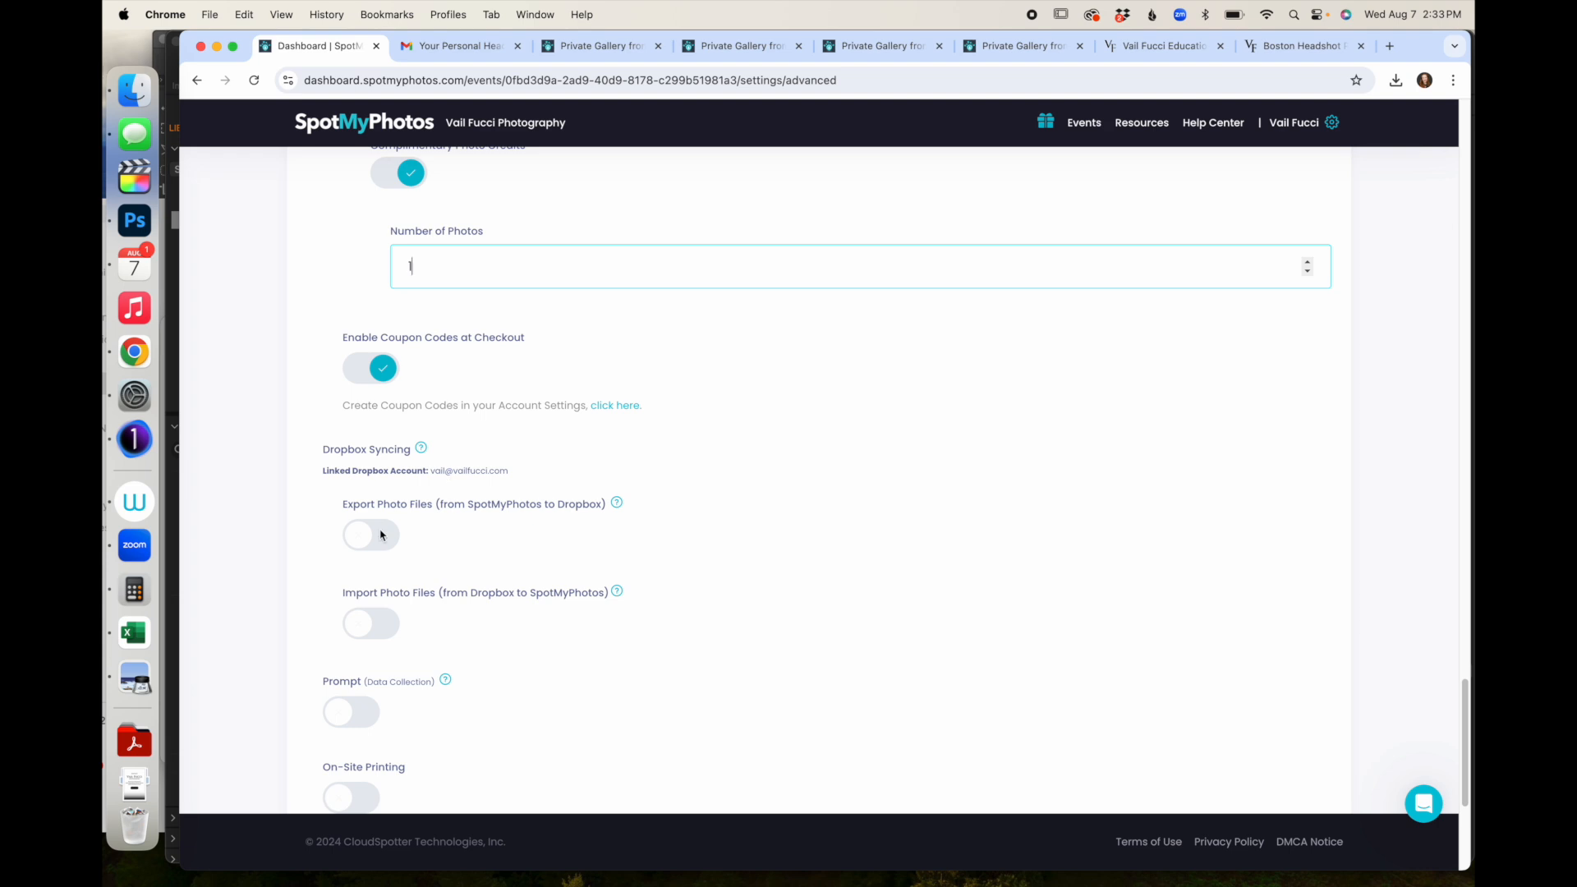
pyautogui.scroll(-1, 380, 534)
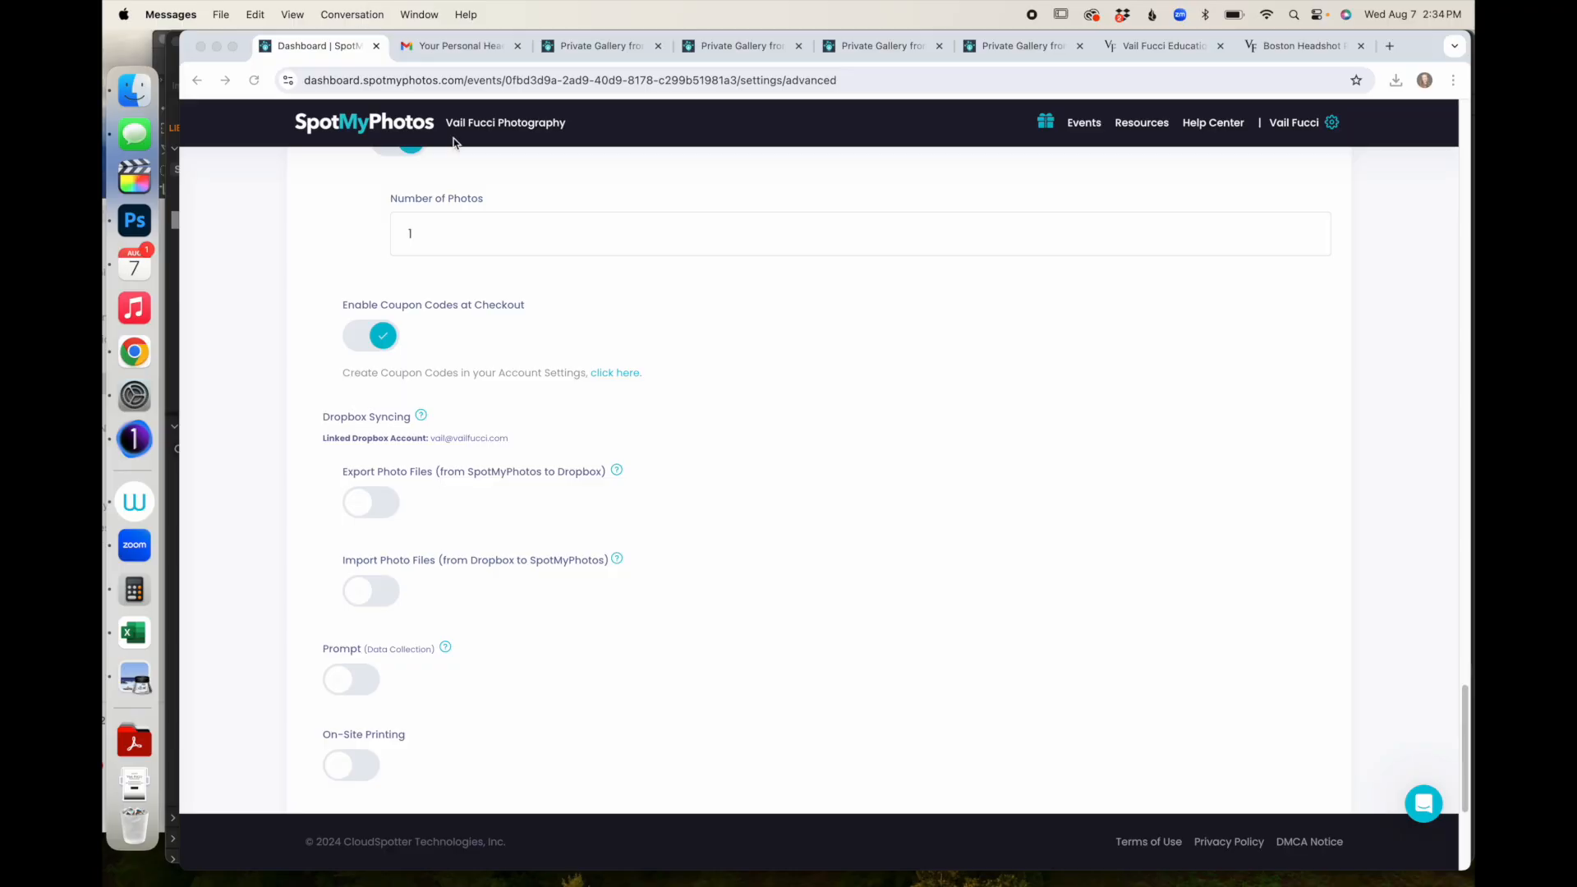
# - Enable the Prompt (Data Collection) option and collect attendees' email addresses
pyautogui.scroll(-5, 586, 370)
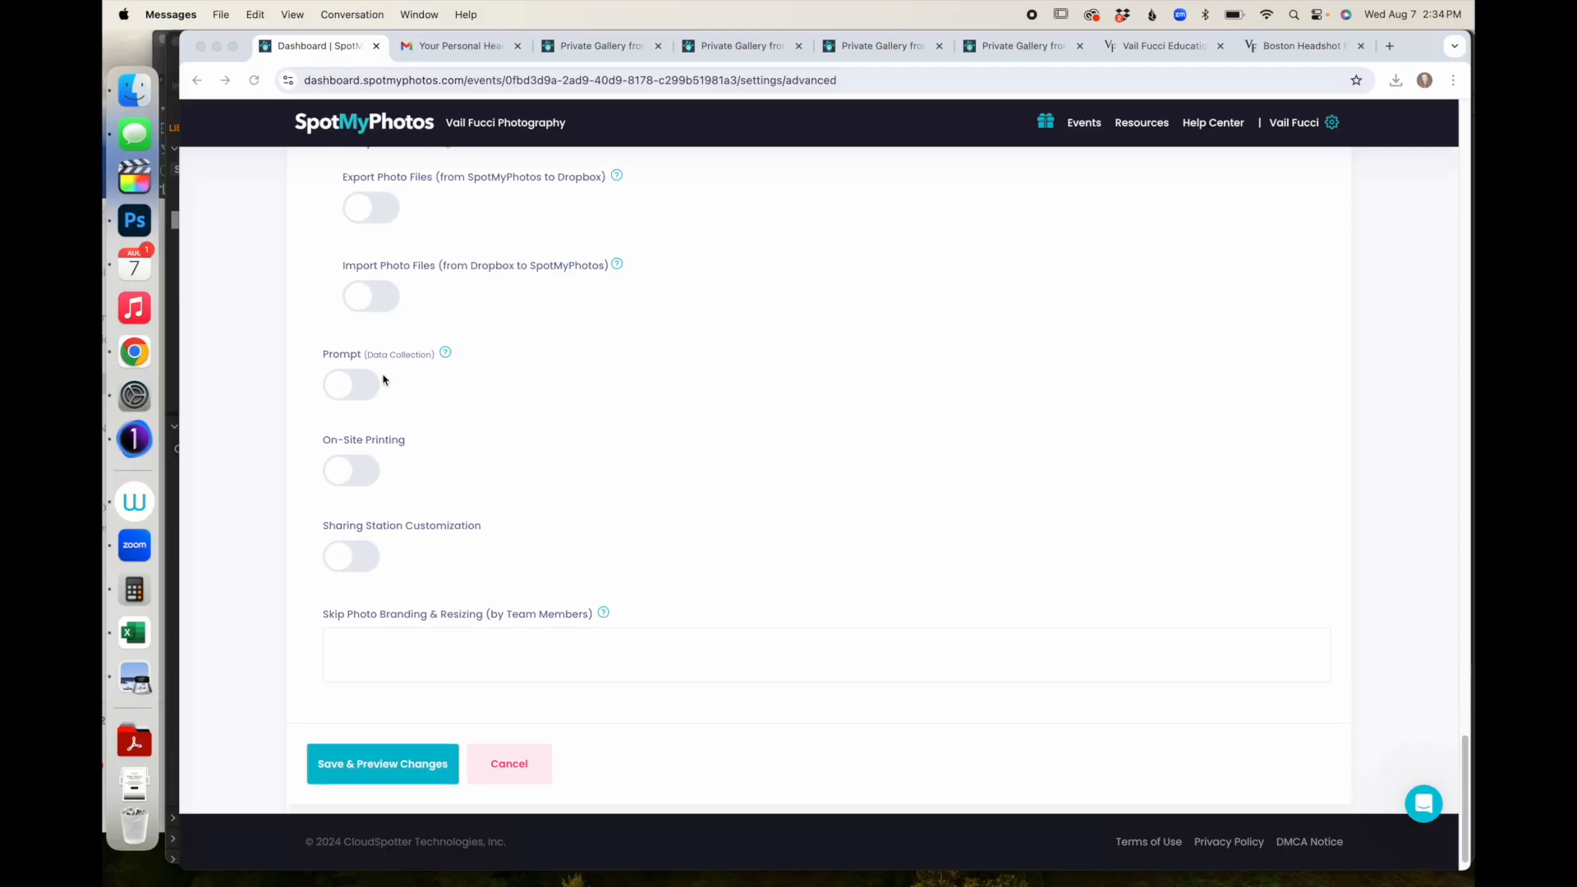
pyautogui.click(344, 391)
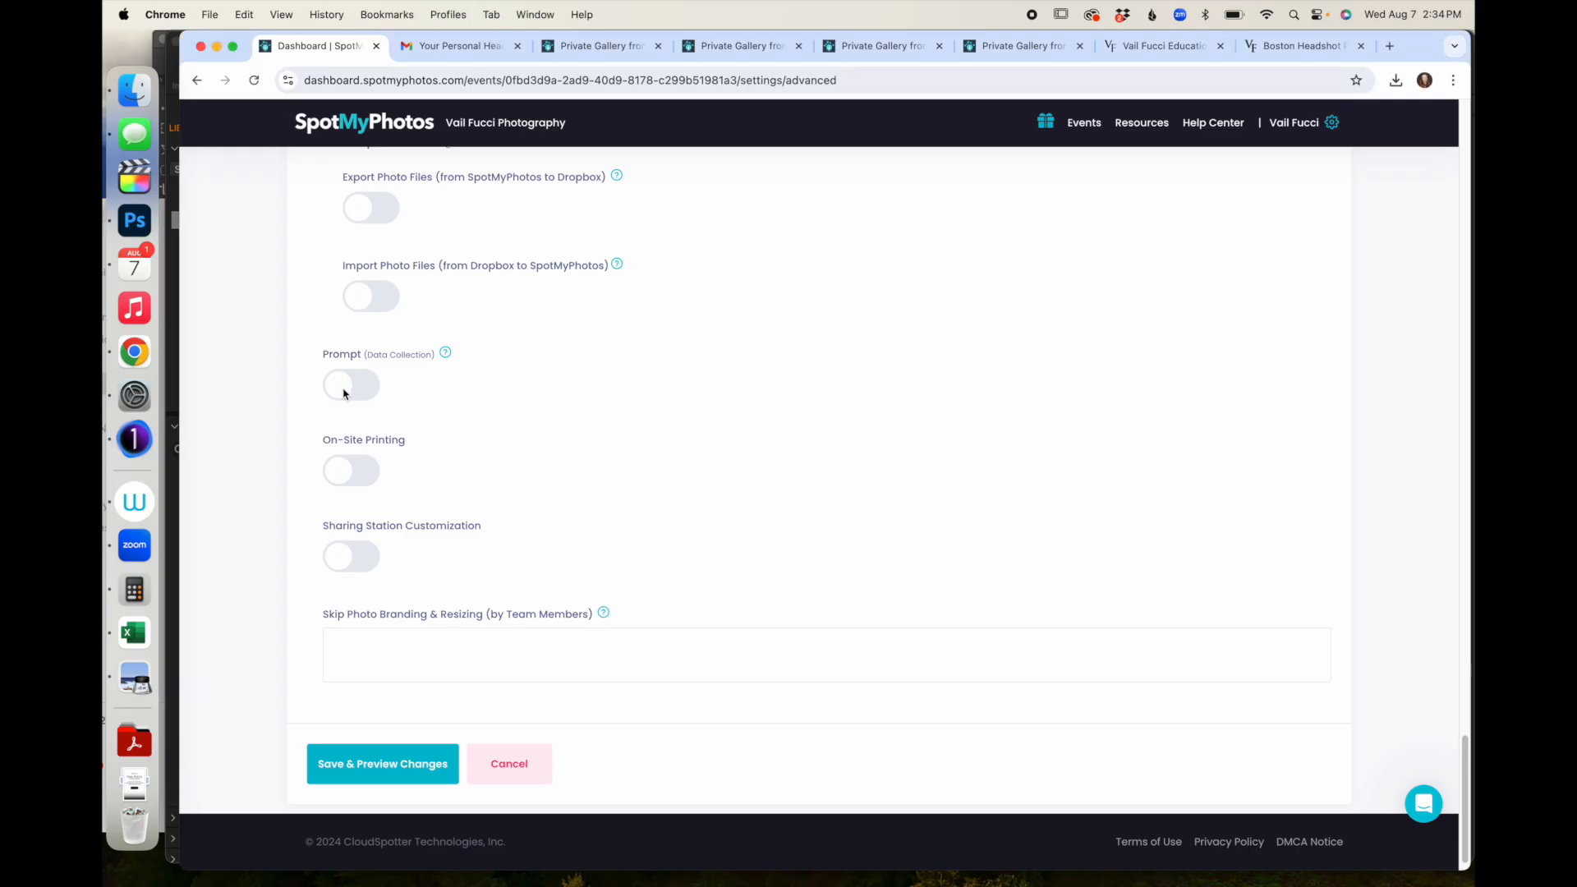
pyautogui.click(344, 391)
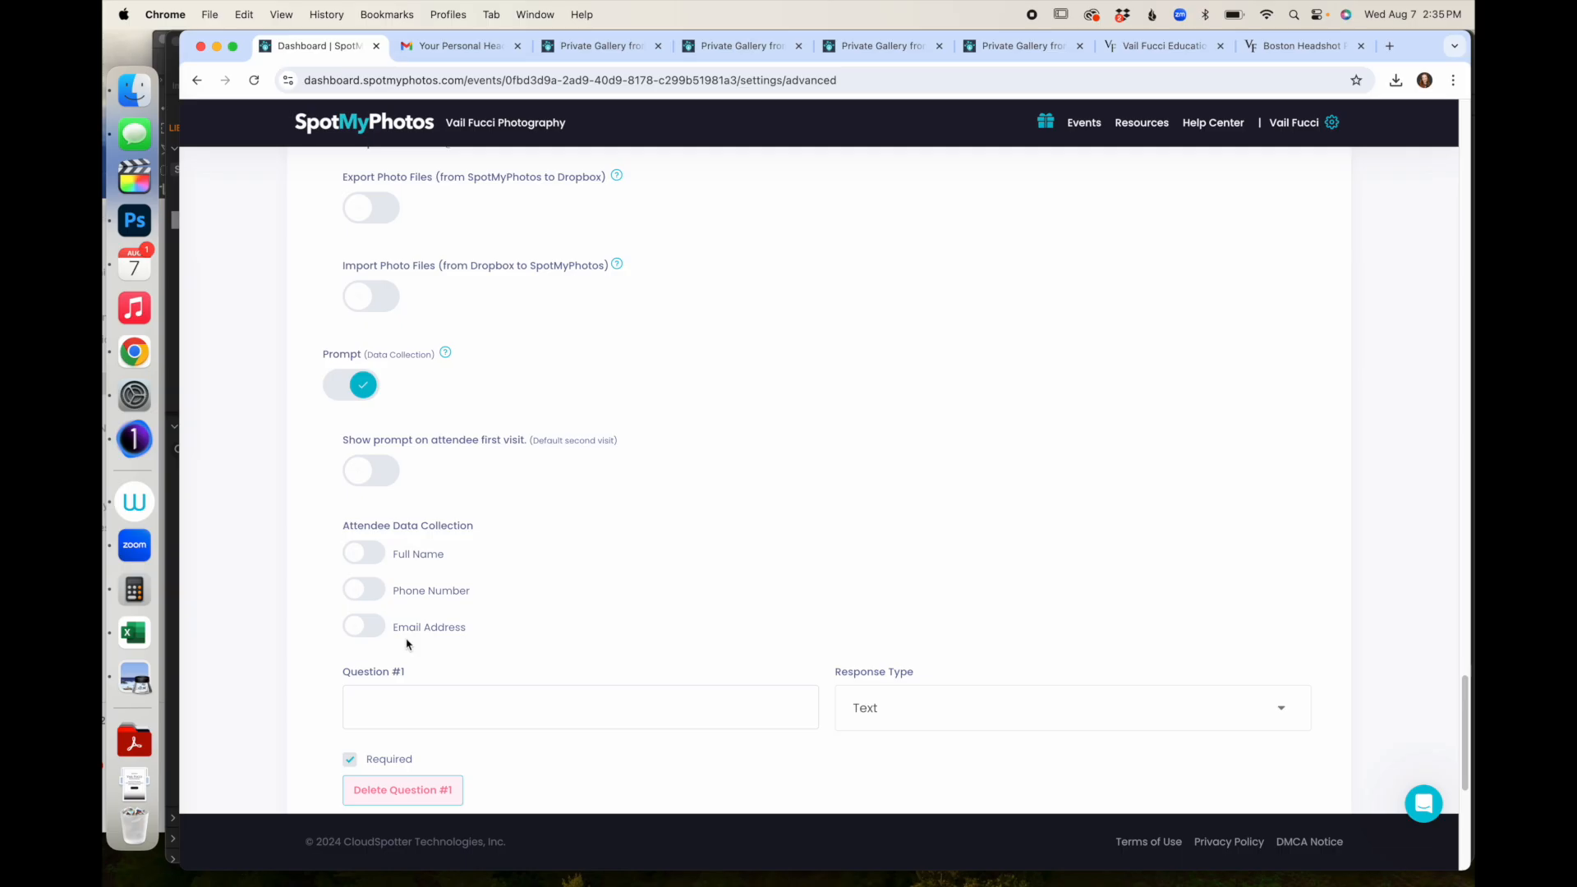
pyautogui.click(363, 625)
# - Write Question #1 asking about booking a company headshot booth, with a Yes / No / NA response type
pyautogui.click(422, 704)
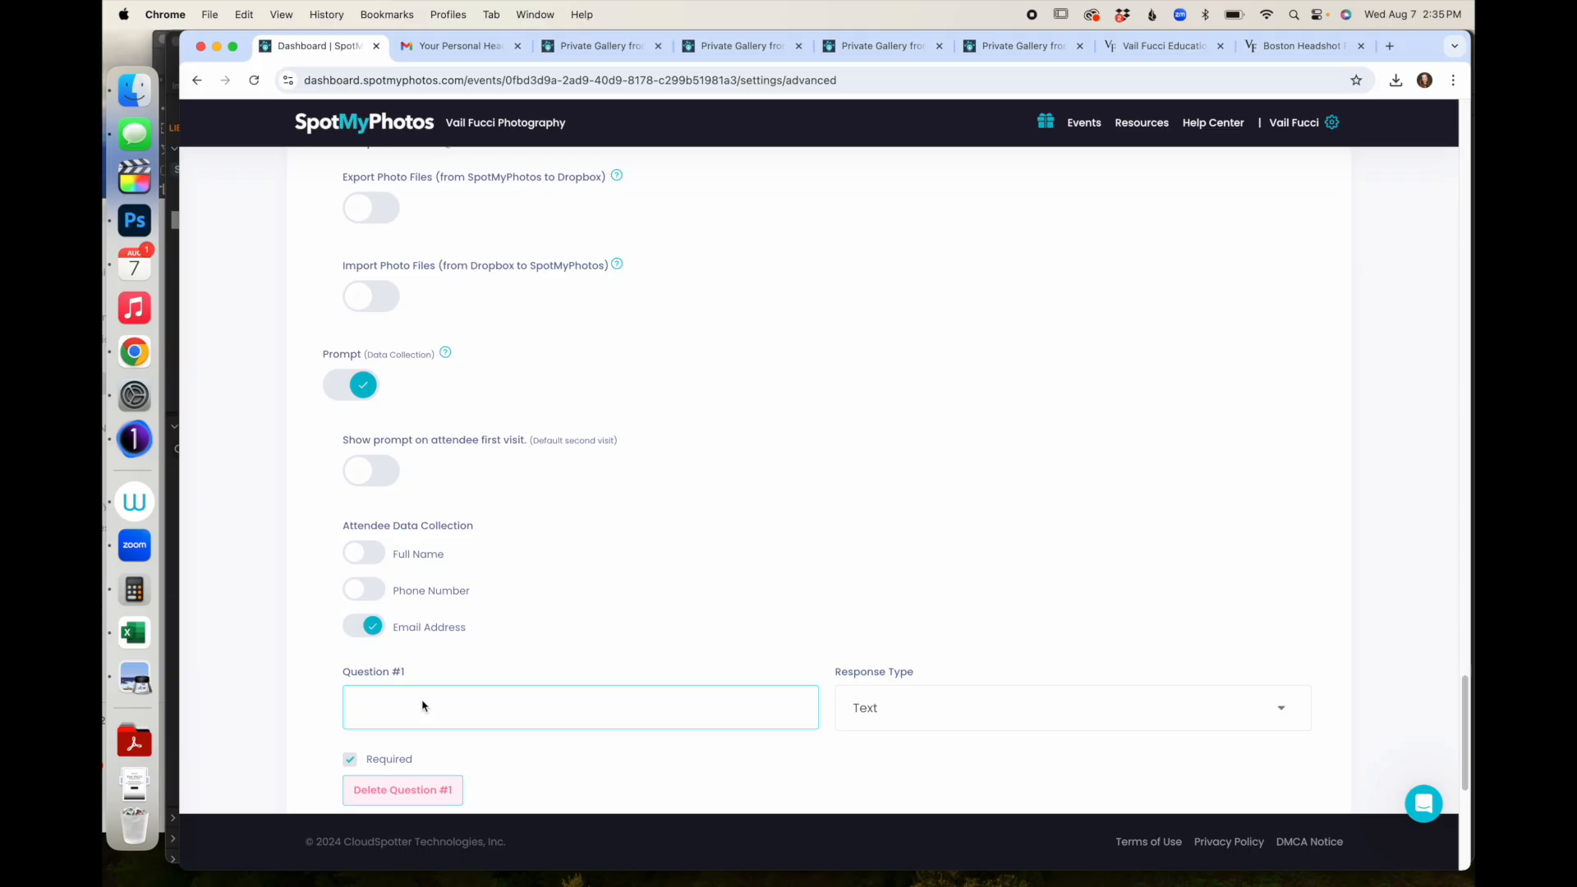
pyautogui.write('Could you see yourself using Vail fucc')
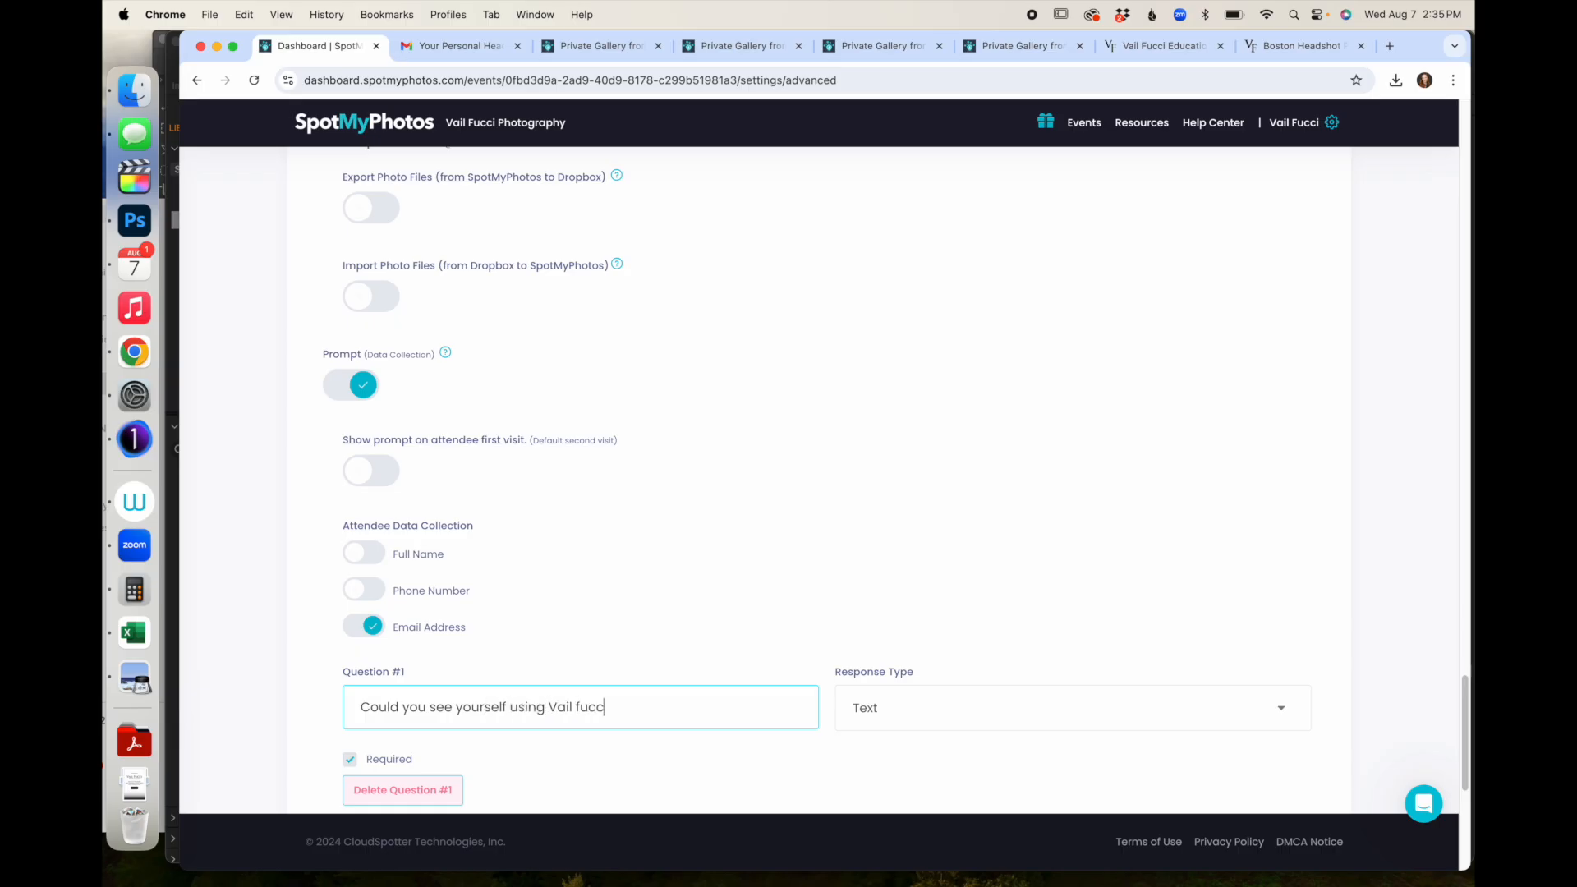
pyautogui.write('i for a headshot booth for your company')
pyautogui.click(887, 711)
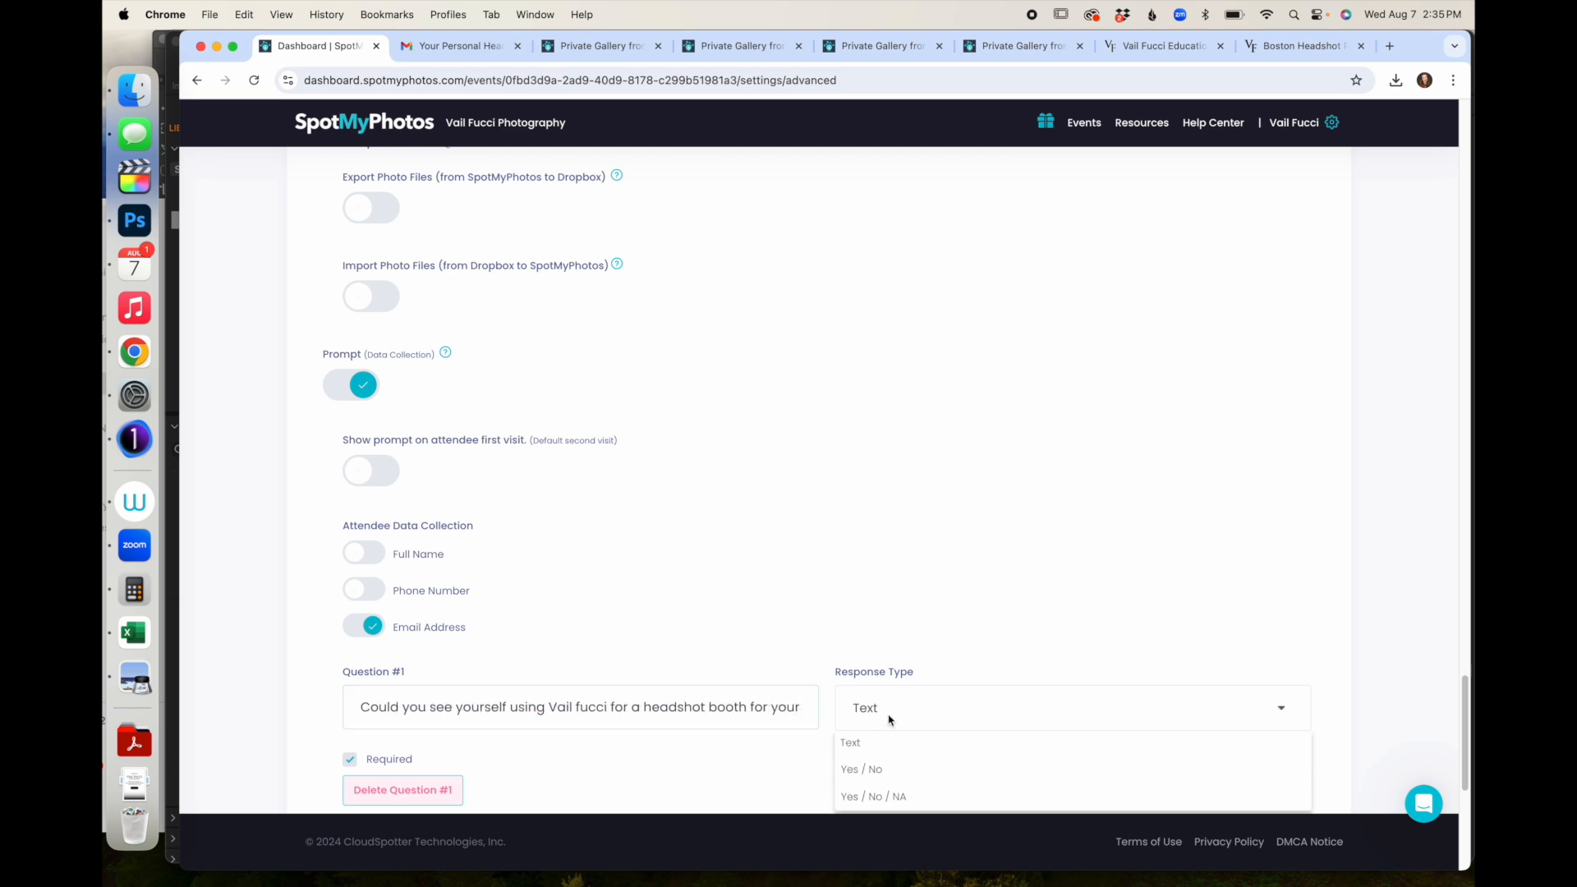
pyautogui.click(869, 794)
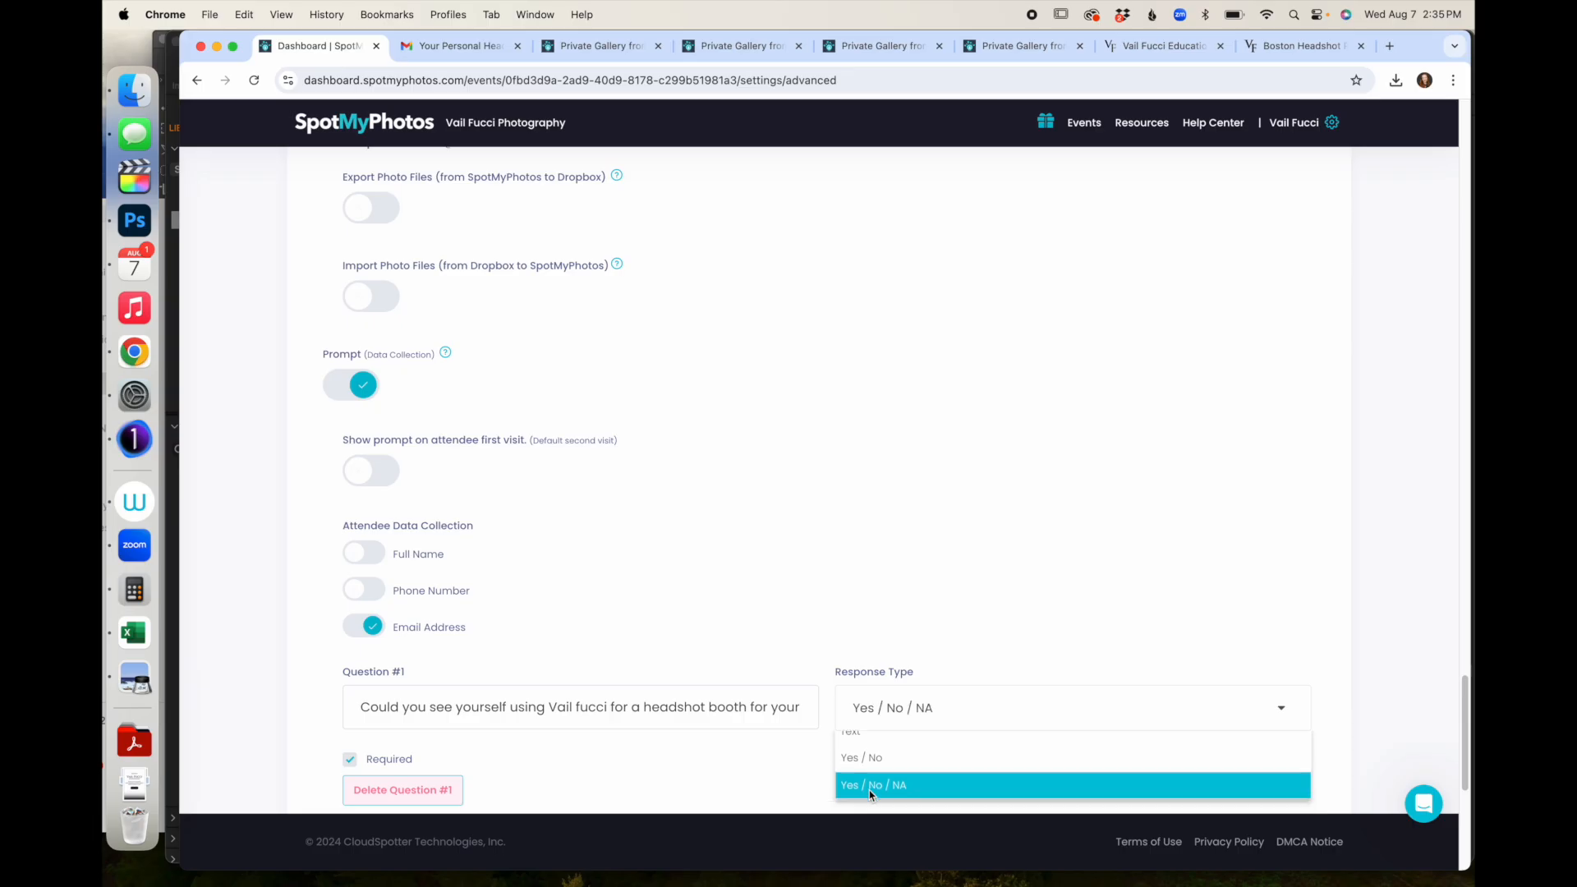
pyautogui.scroll(-3, 839, 574)
pyautogui.scroll(-1, 839, 573)
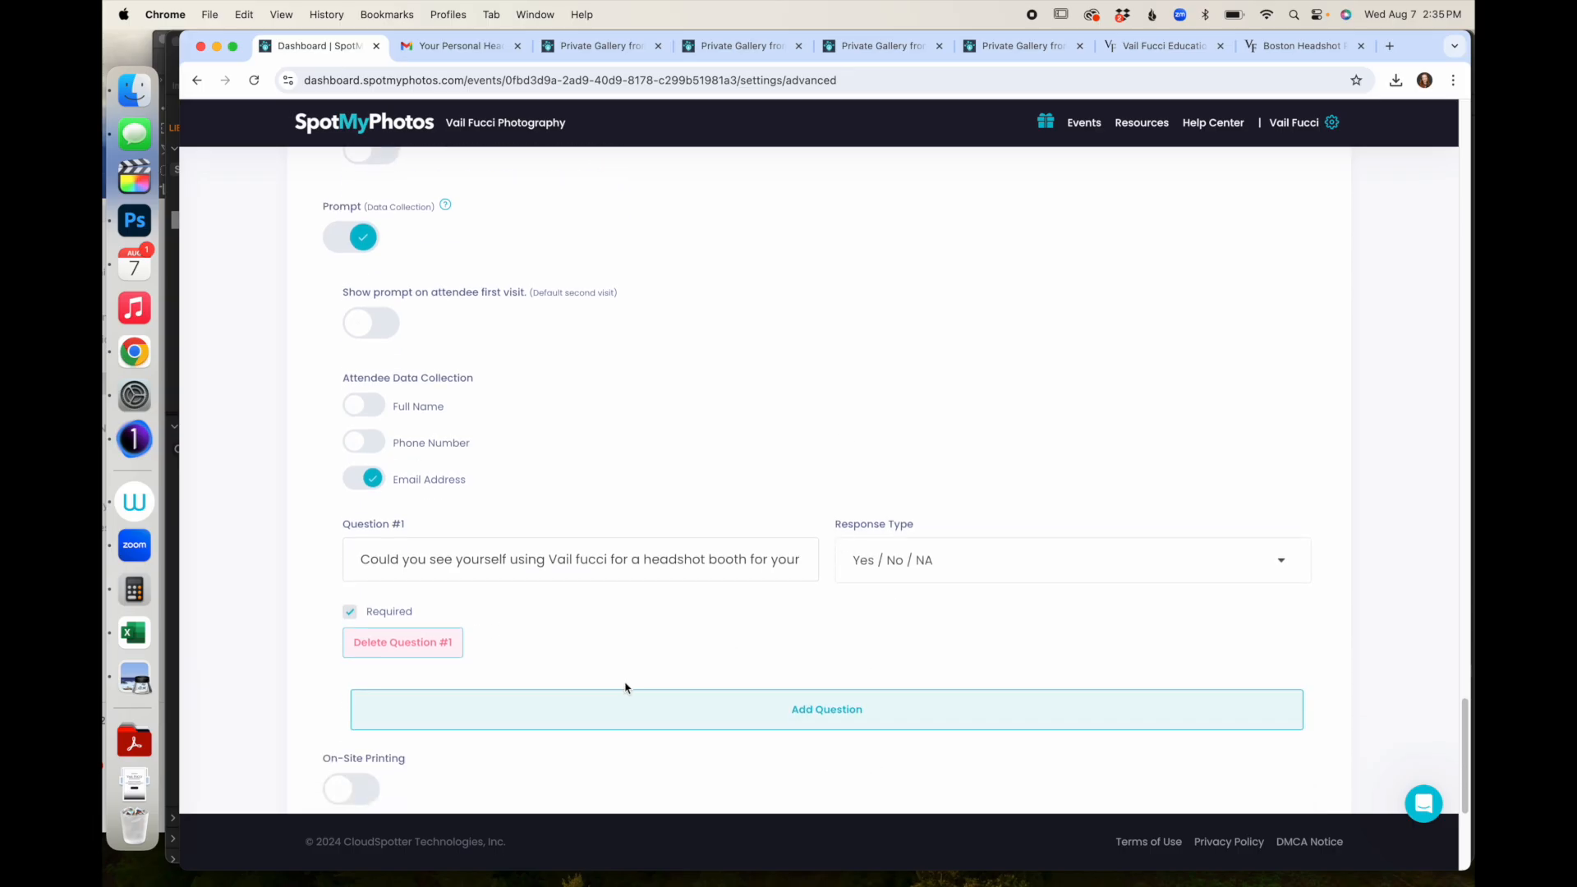
# - Add four more prompt questions, #2 through #5
pyautogui.scroll(-3, 657, 717)
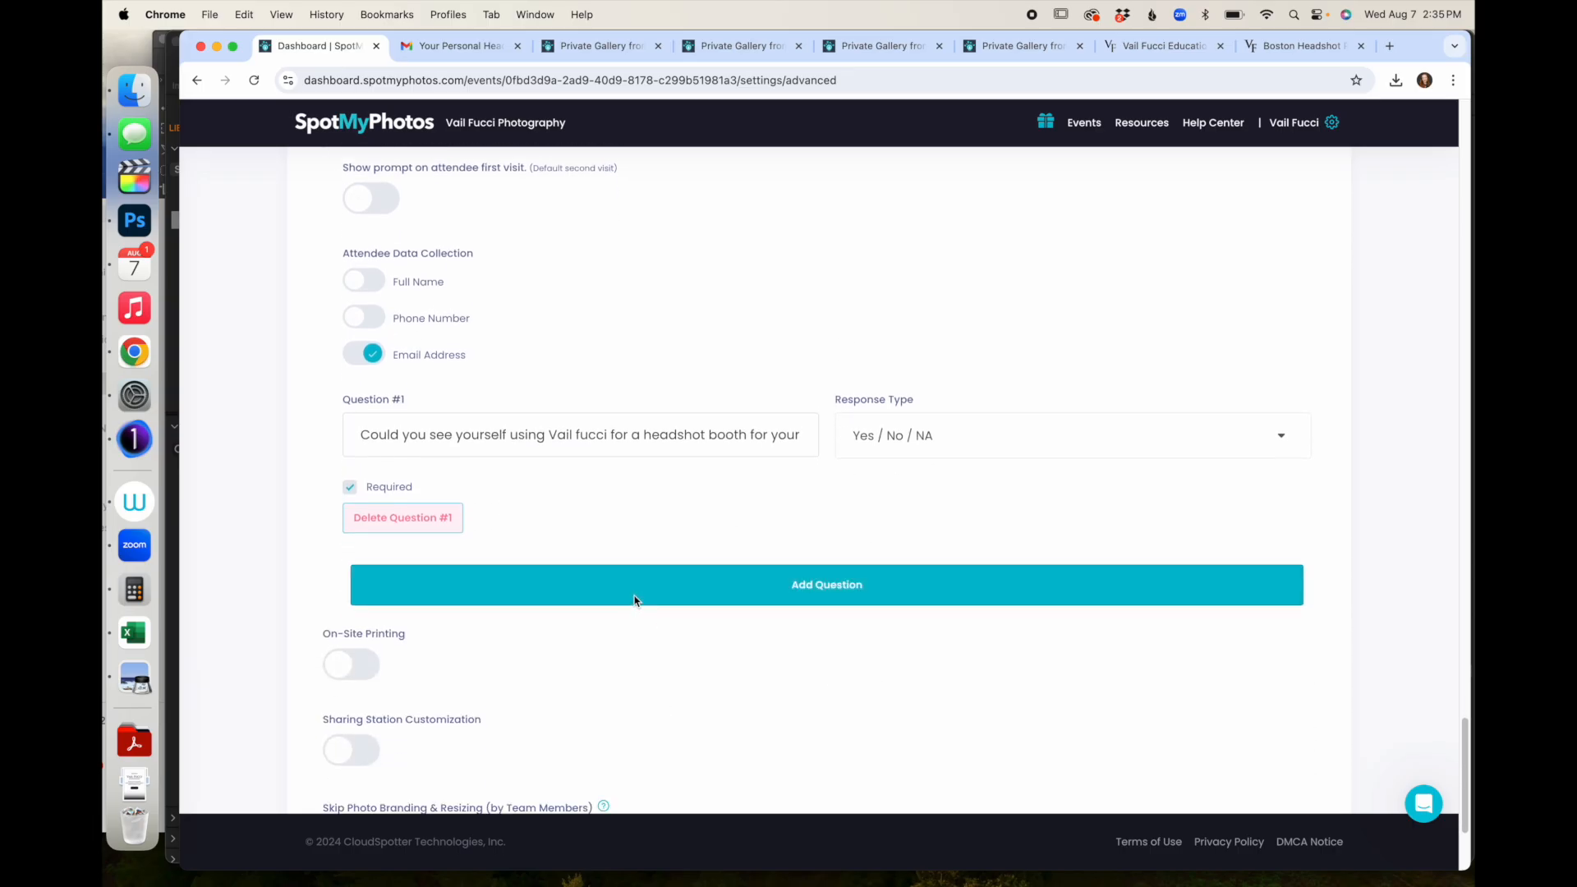
pyautogui.click(634, 600)
pyautogui.scroll(-2, 633, 595)
pyautogui.click(626, 661)
pyautogui.scroll(-3, 629, 677)
pyautogui.click(643, 700)
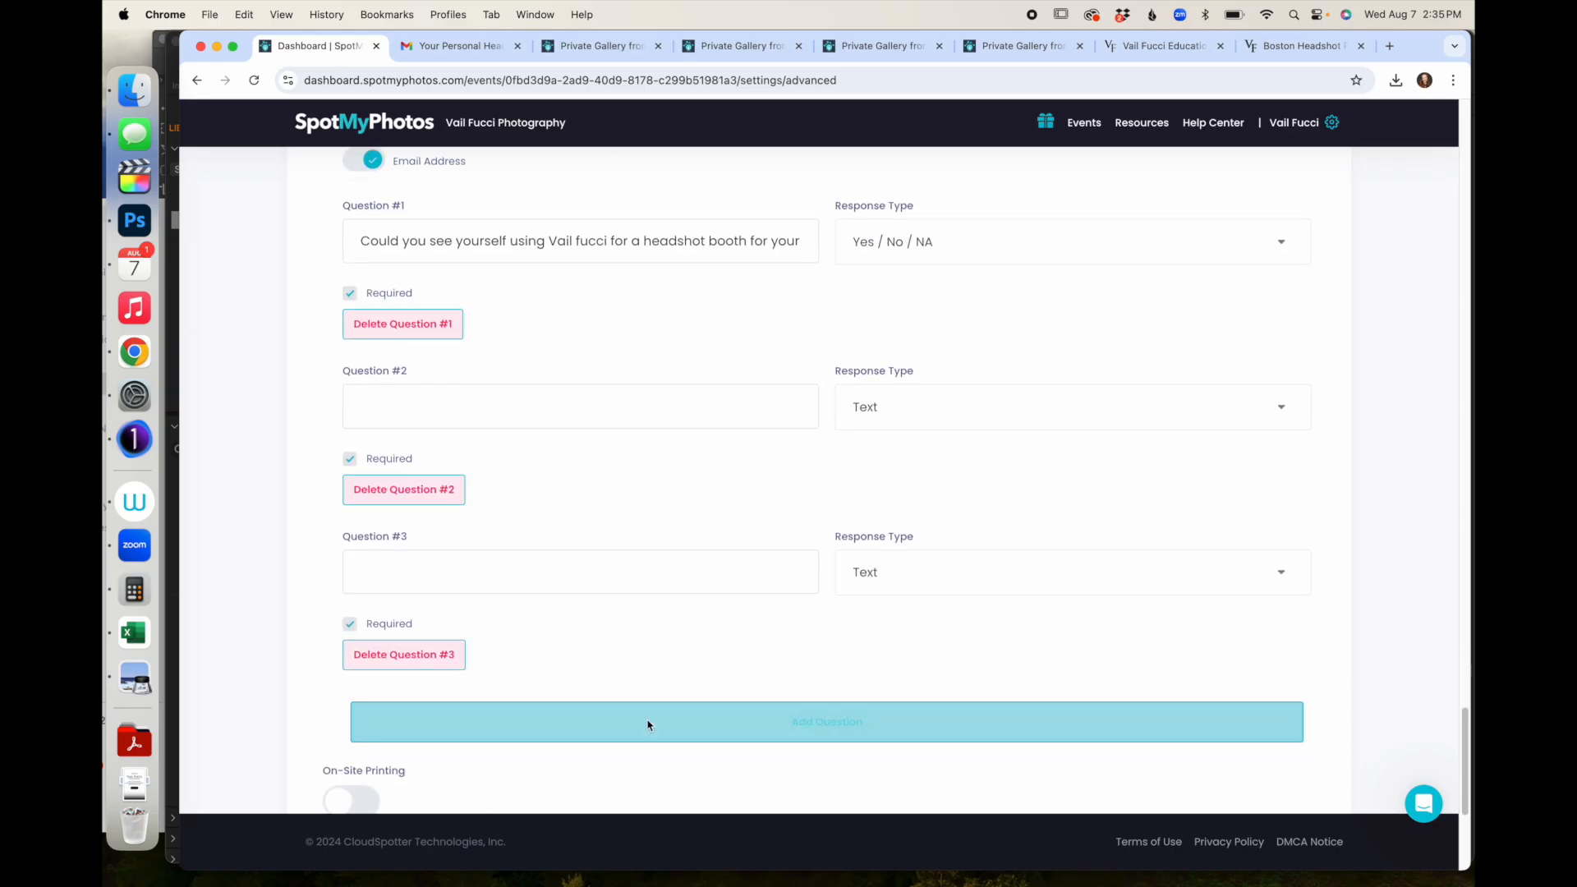
pyautogui.scroll(-3, 648, 729)
pyautogui.click(649, 715)
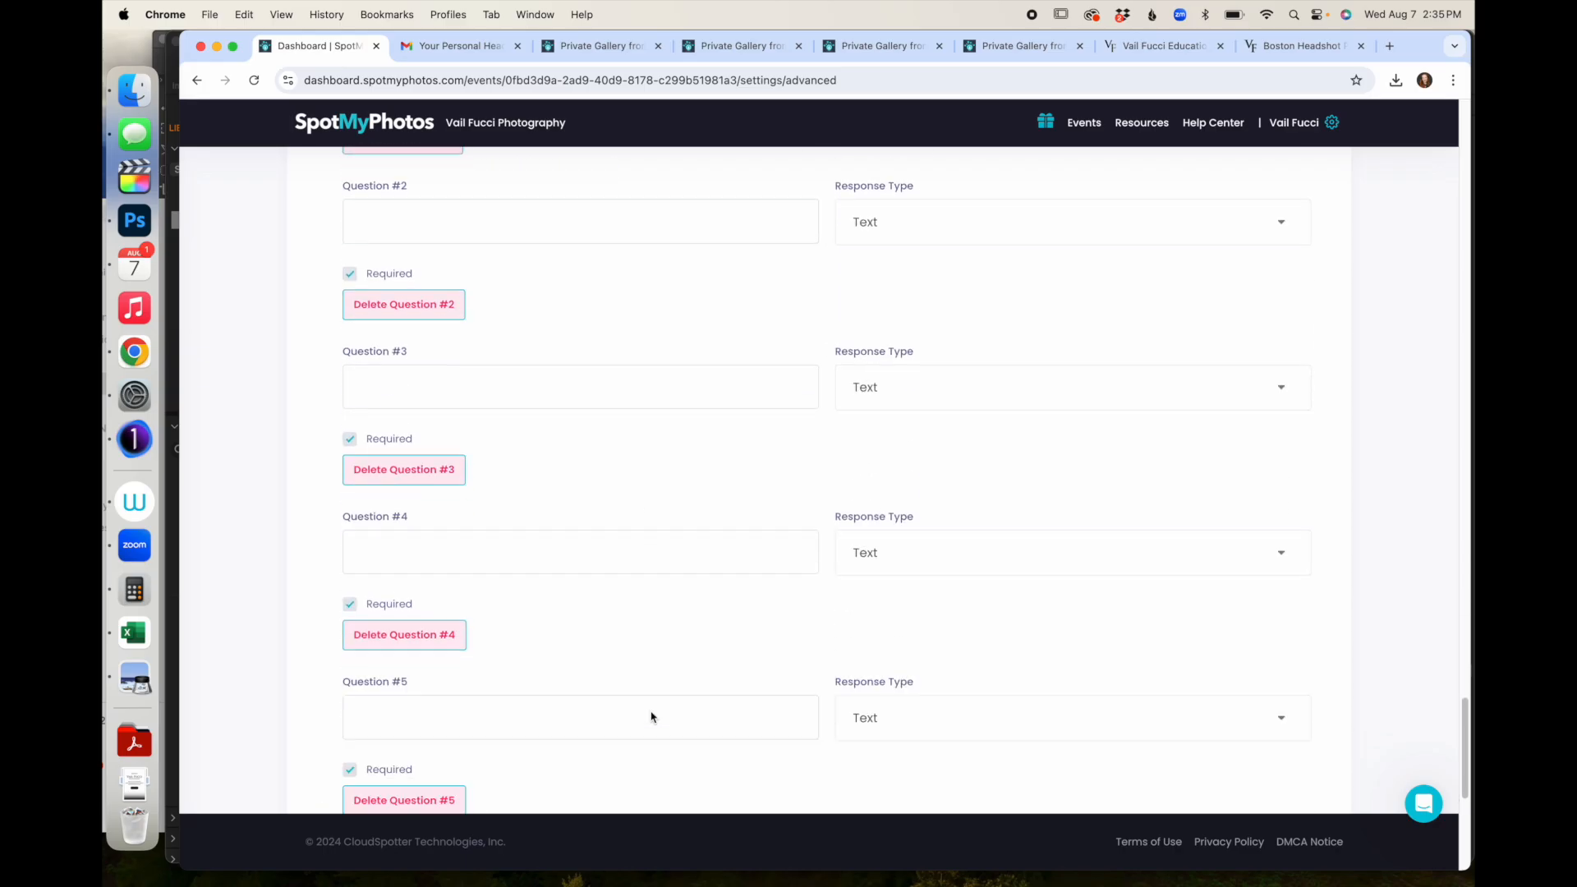
pyautogui.scroll(-3, 651, 715)
pyautogui.scroll(3, 651, 715)
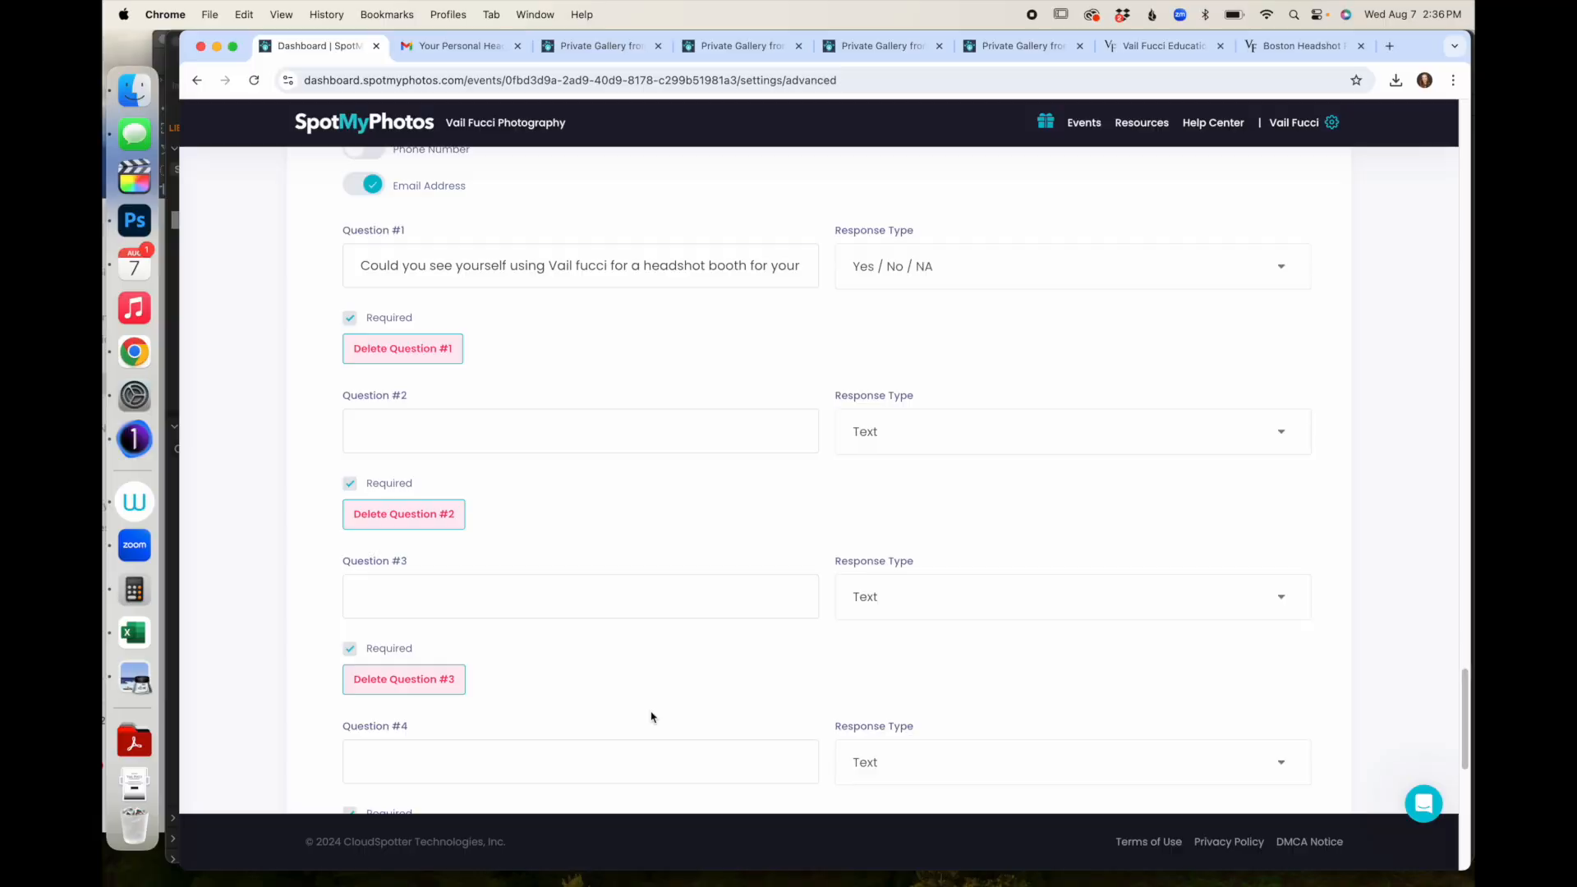
# - Delete Questions #5 through #2, leaving only Question #1
pyautogui.scroll(-10, 652, 714)
pyautogui.scroll(10, 651, 717)
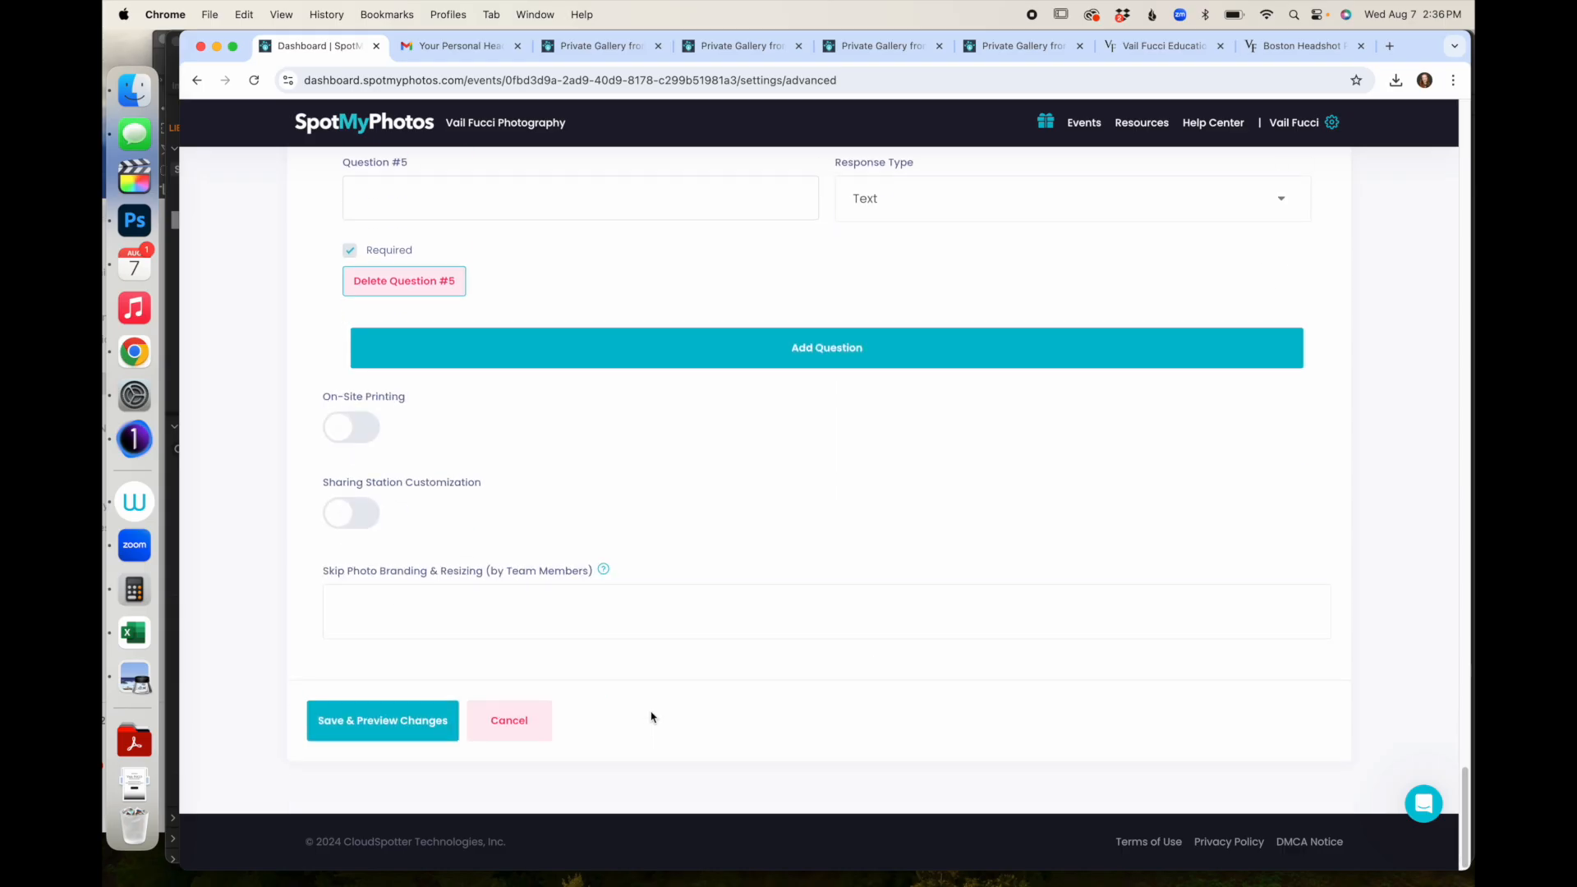
pyautogui.scroll(-5, 651, 717)
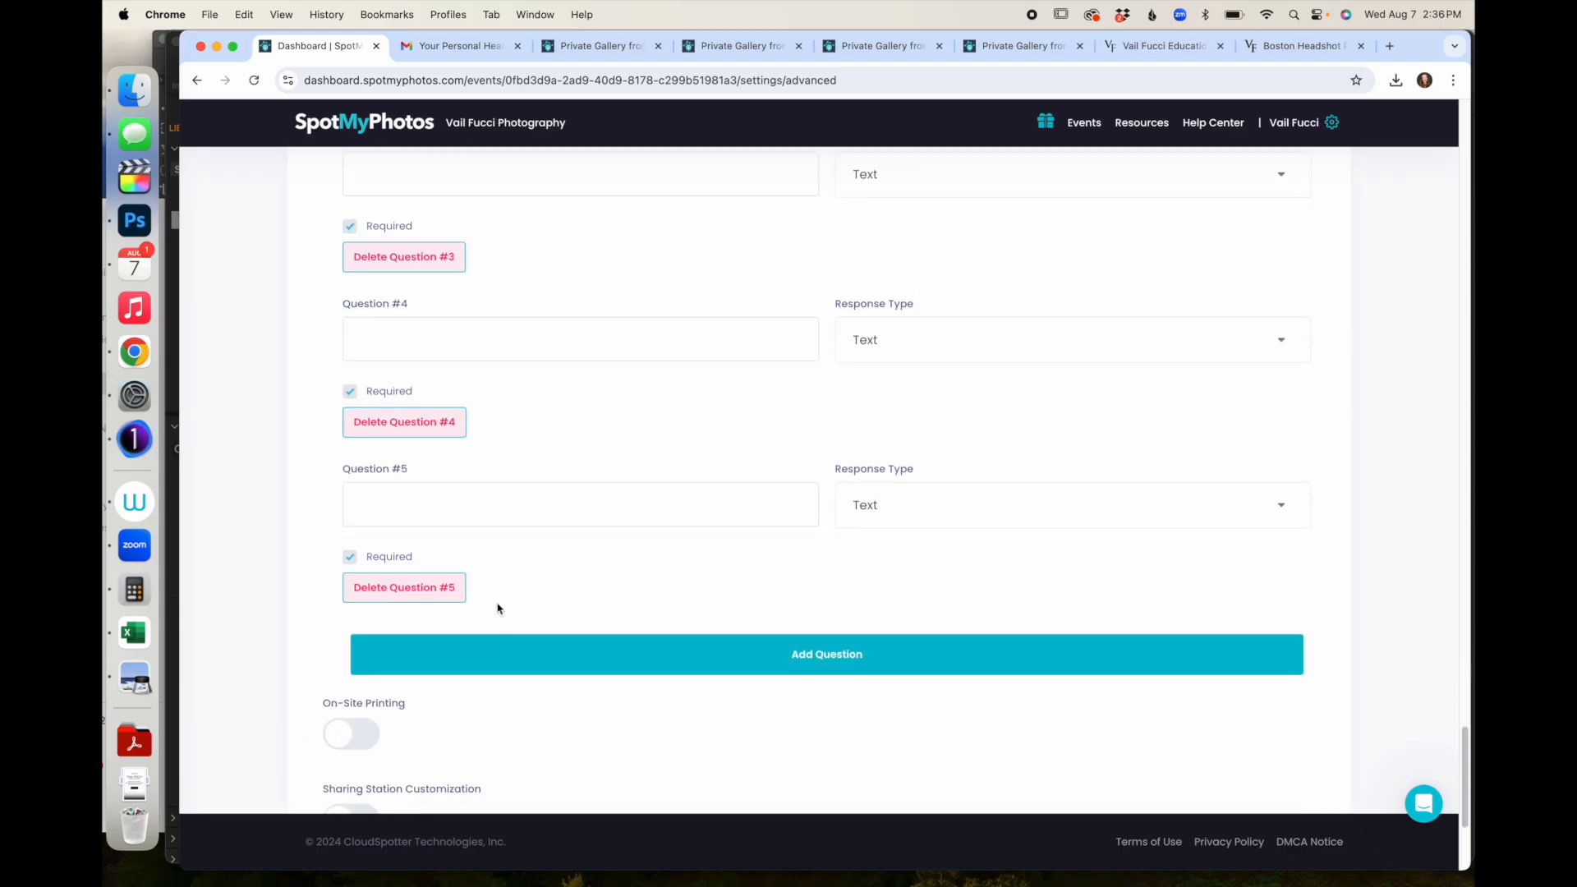
pyautogui.click(459, 593)
pyautogui.click(424, 428)
pyautogui.click(419, 295)
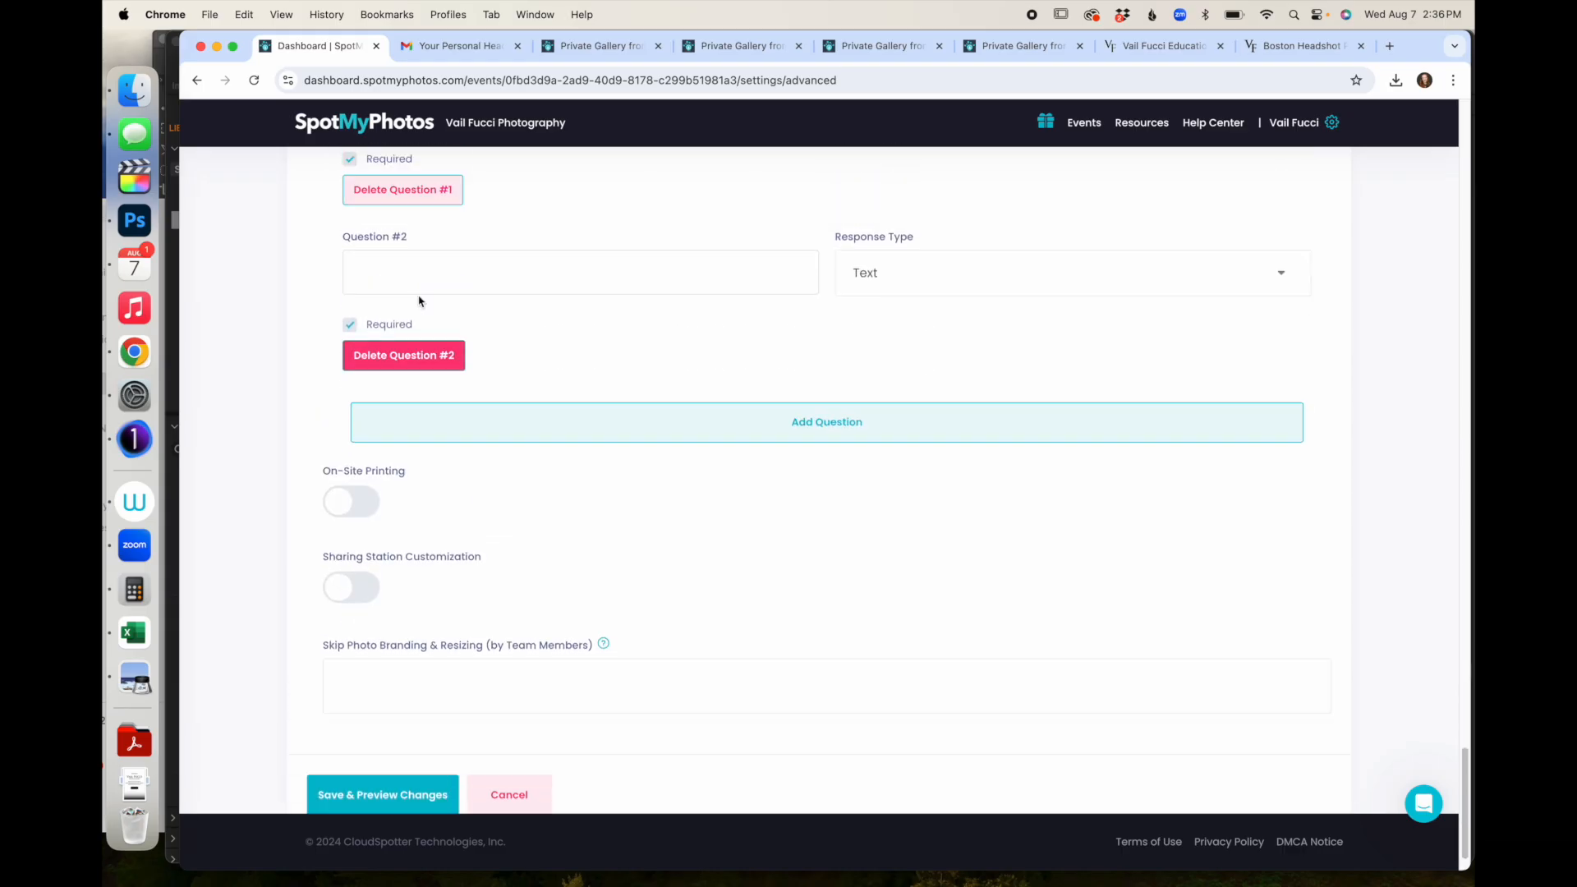
pyautogui.click(421, 452)
# - Show the prompt on the attendee's first visit, then toggle Sharing Station Customization on and off
pyautogui.scroll(1, 423, 387)
pyautogui.scroll(-2, 423, 387)
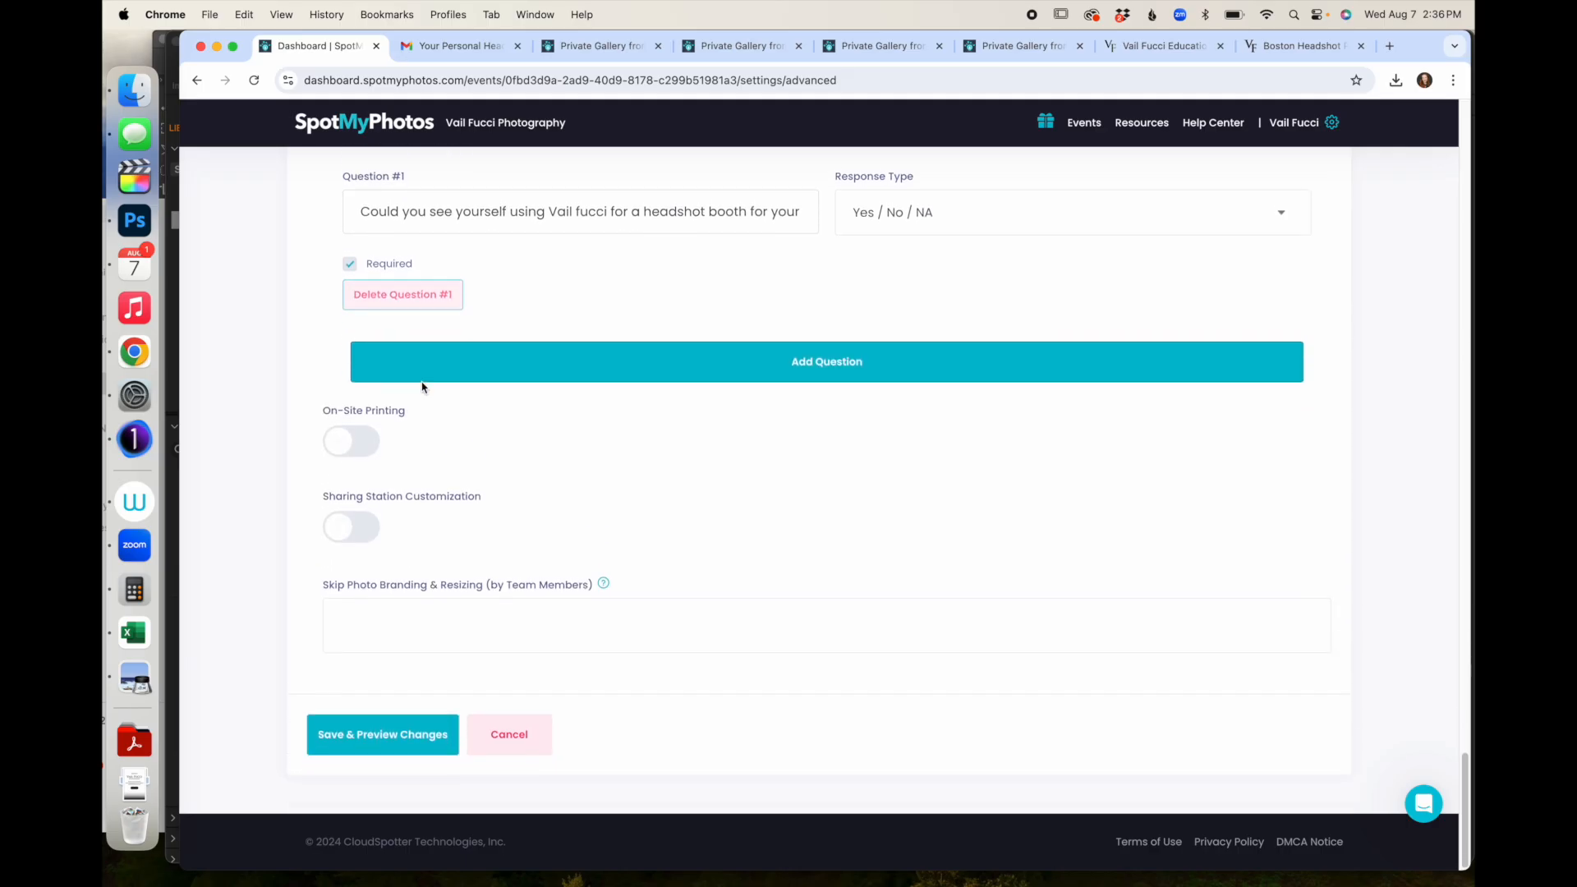
pyautogui.scroll(4, 423, 386)
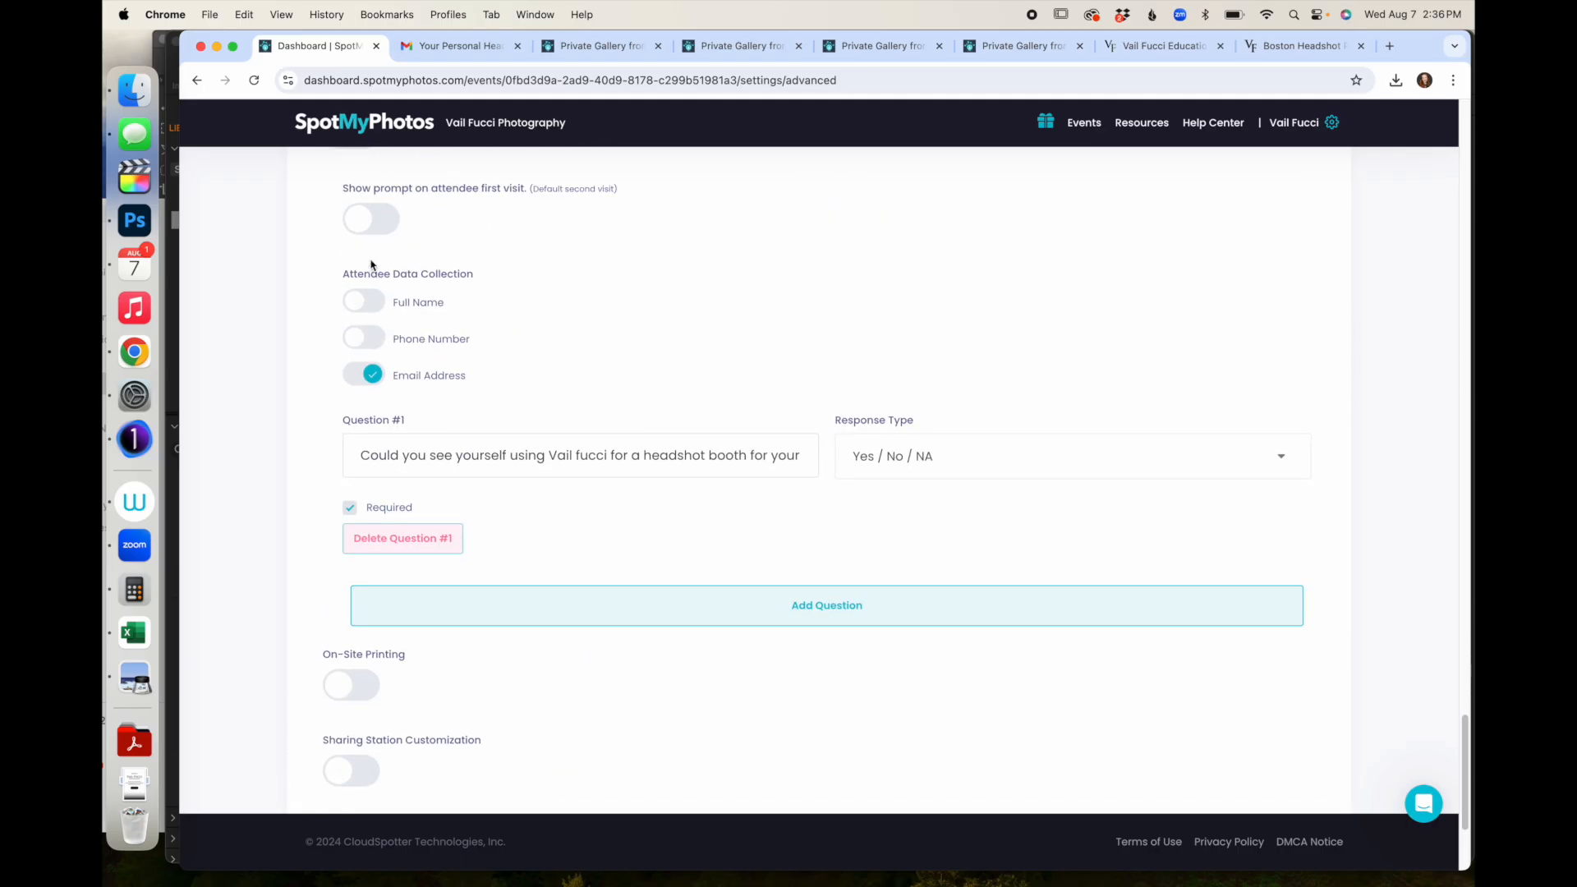
pyautogui.click(361, 218)
pyautogui.scroll(-4, 524, 415)
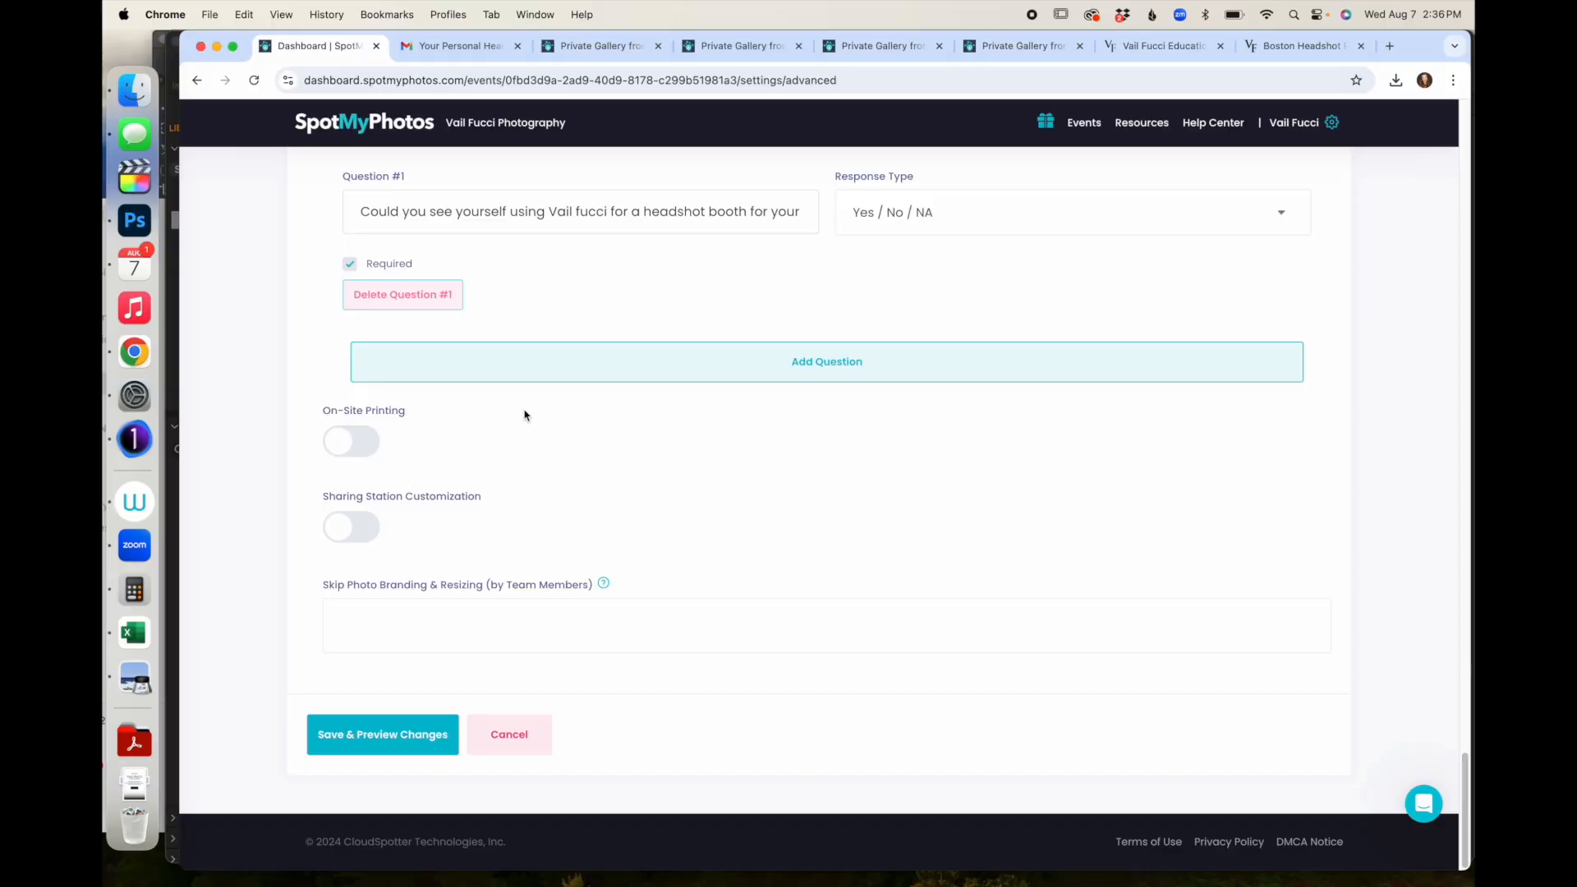
pyautogui.click(346, 523)
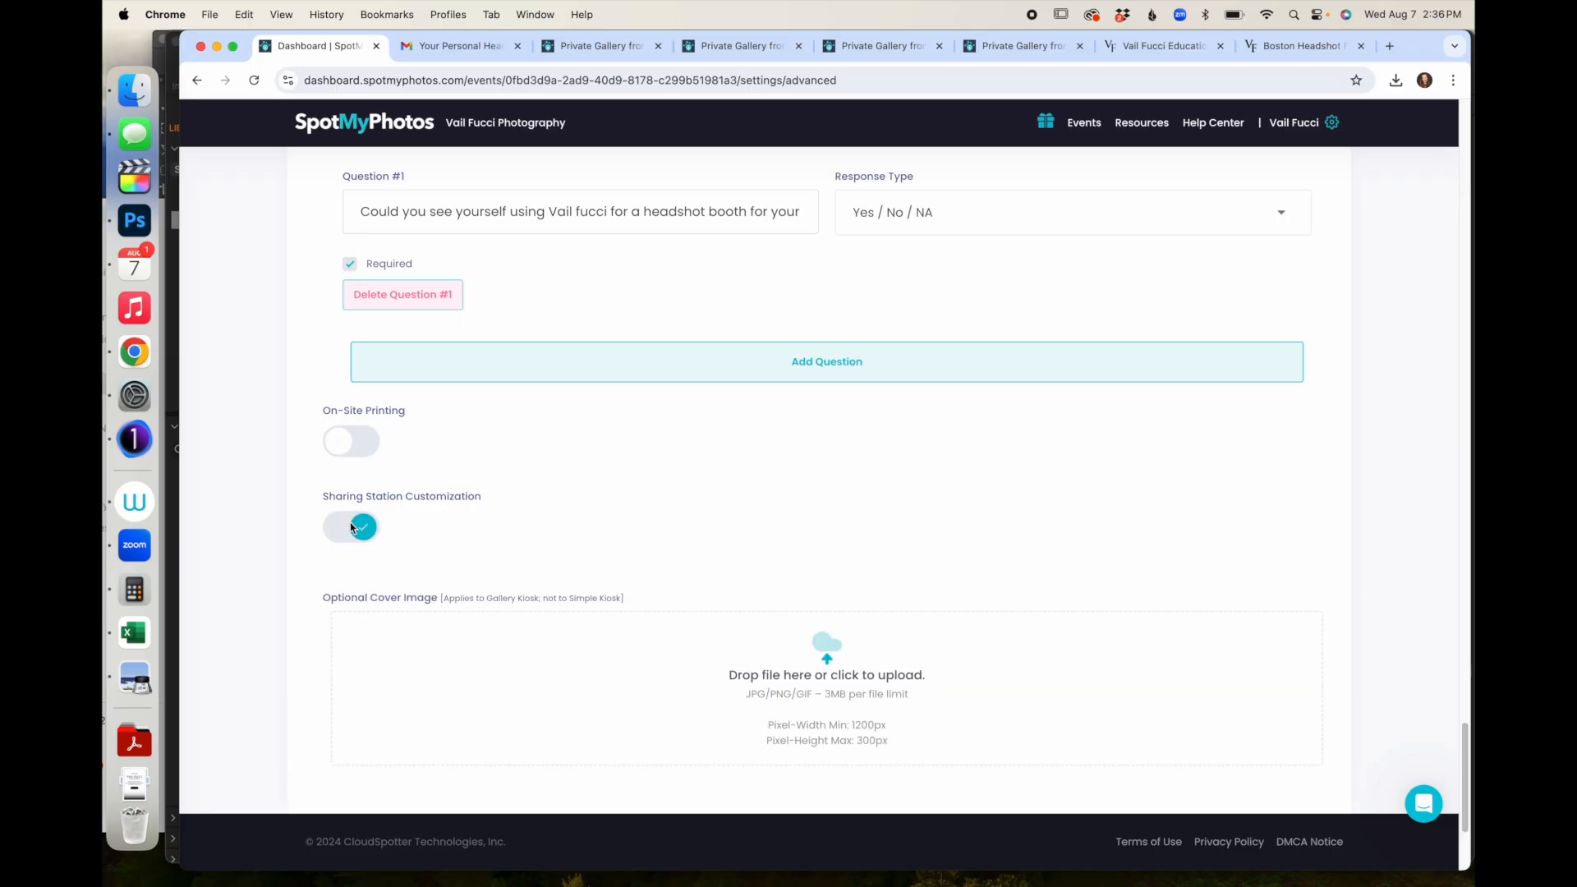
pyautogui.click(351, 527)
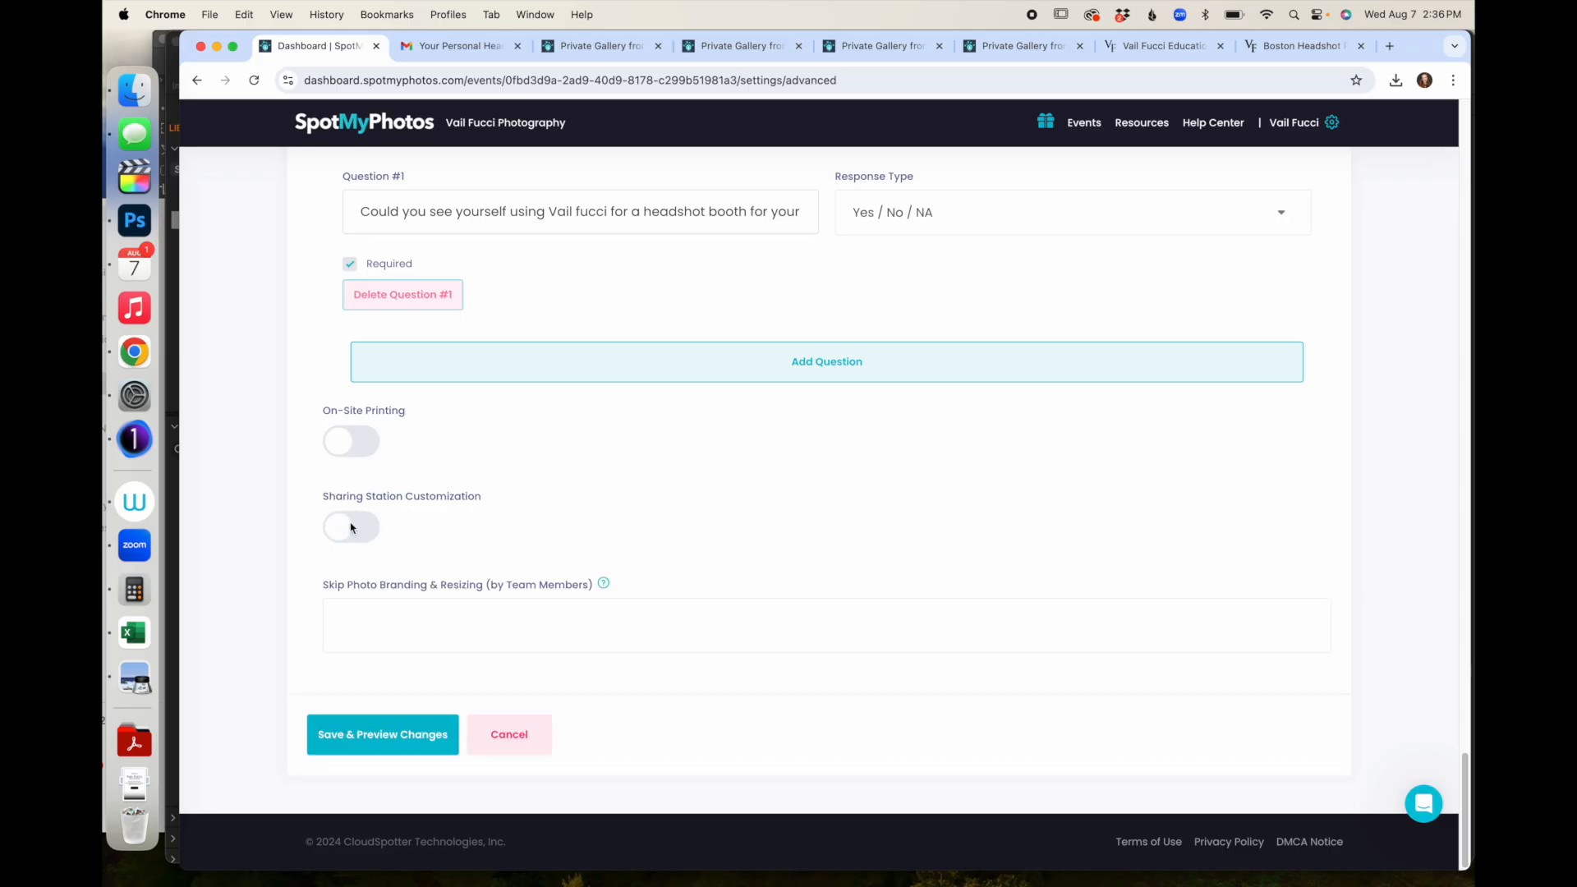
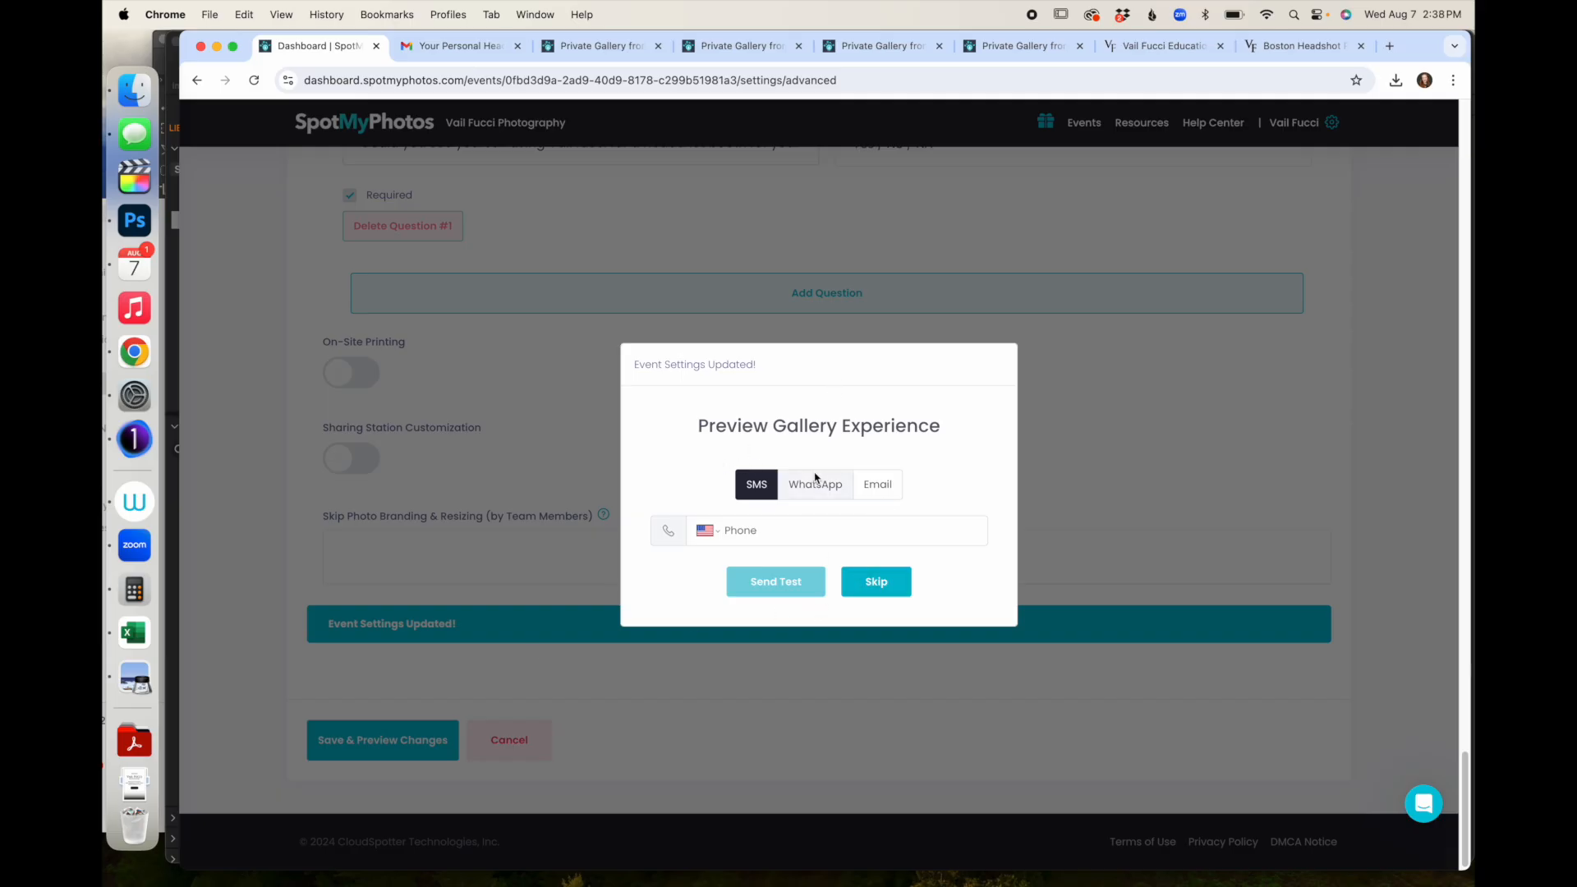
# - Choose Email as the delivery method for the test gallery invite
pyautogui.click(877, 484)
# - Send the test gallery invite to your saved e-mail address
pyautogui.click(826, 532)
pyautogui.click(801, 570)
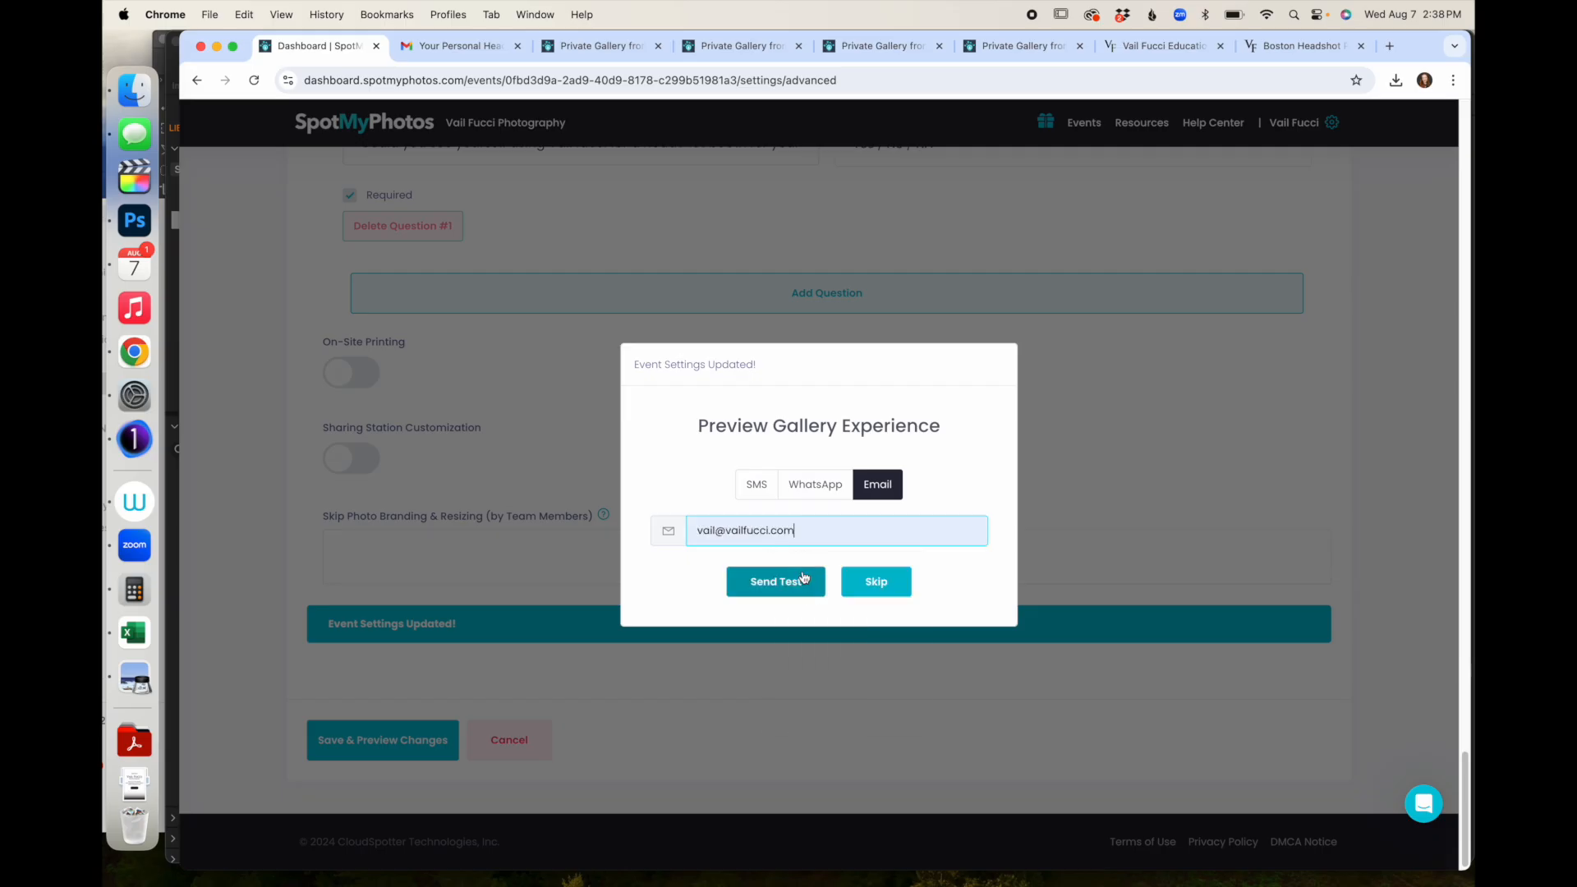
pyautogui.click(772, 581)
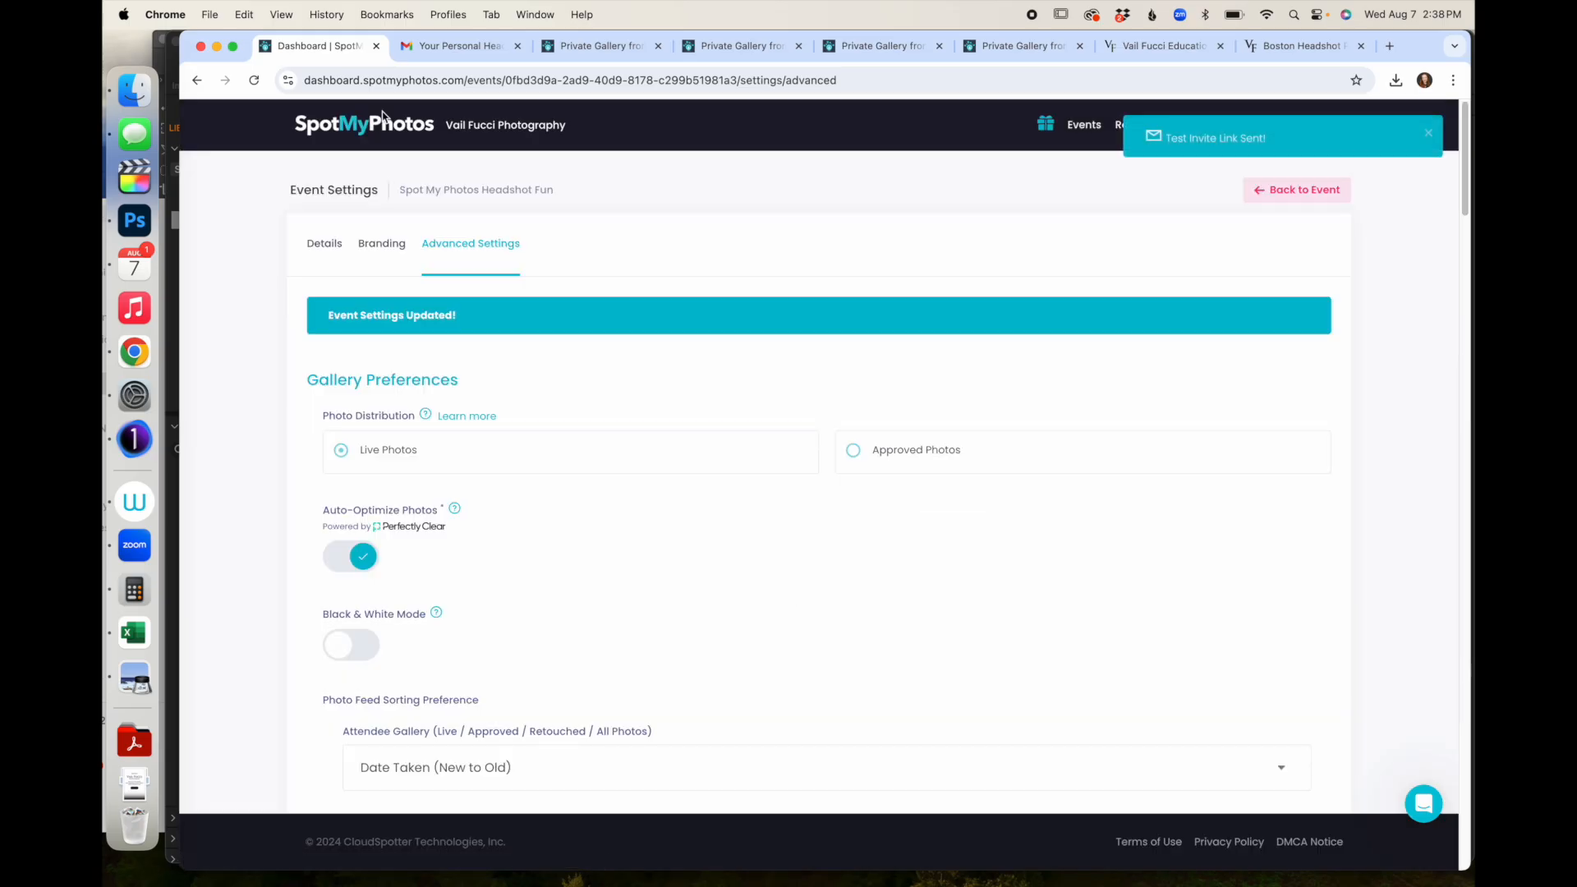
# - In Gmail, open the Your Personal Headshot Gallery email's View Gallery link
pyautogui.click(443, 49)
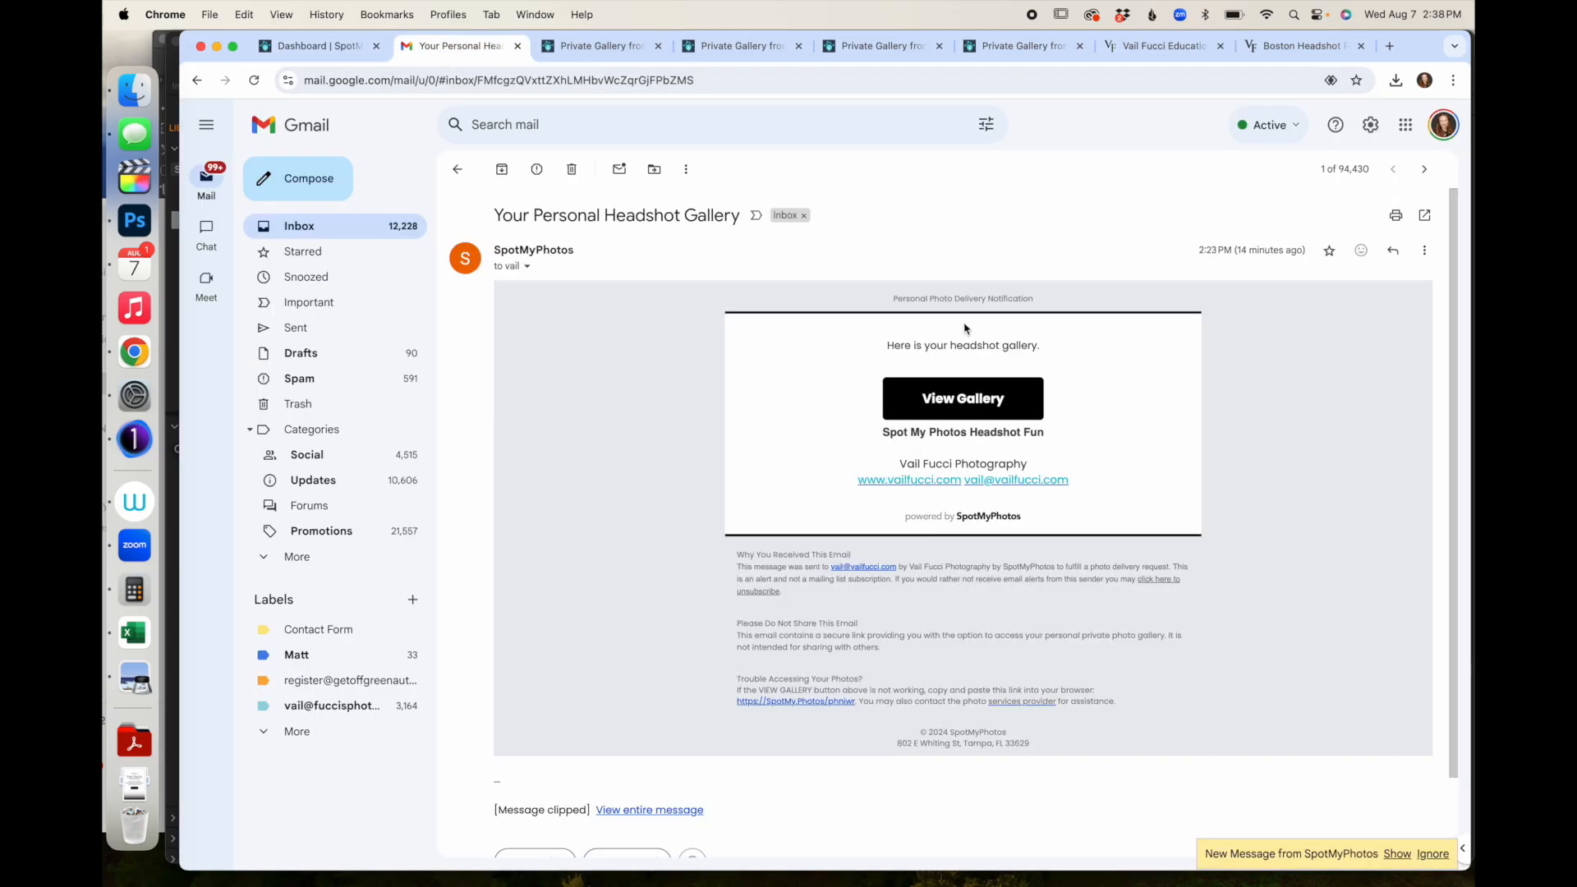
pyautogui.scroll(-2, 989, 474)
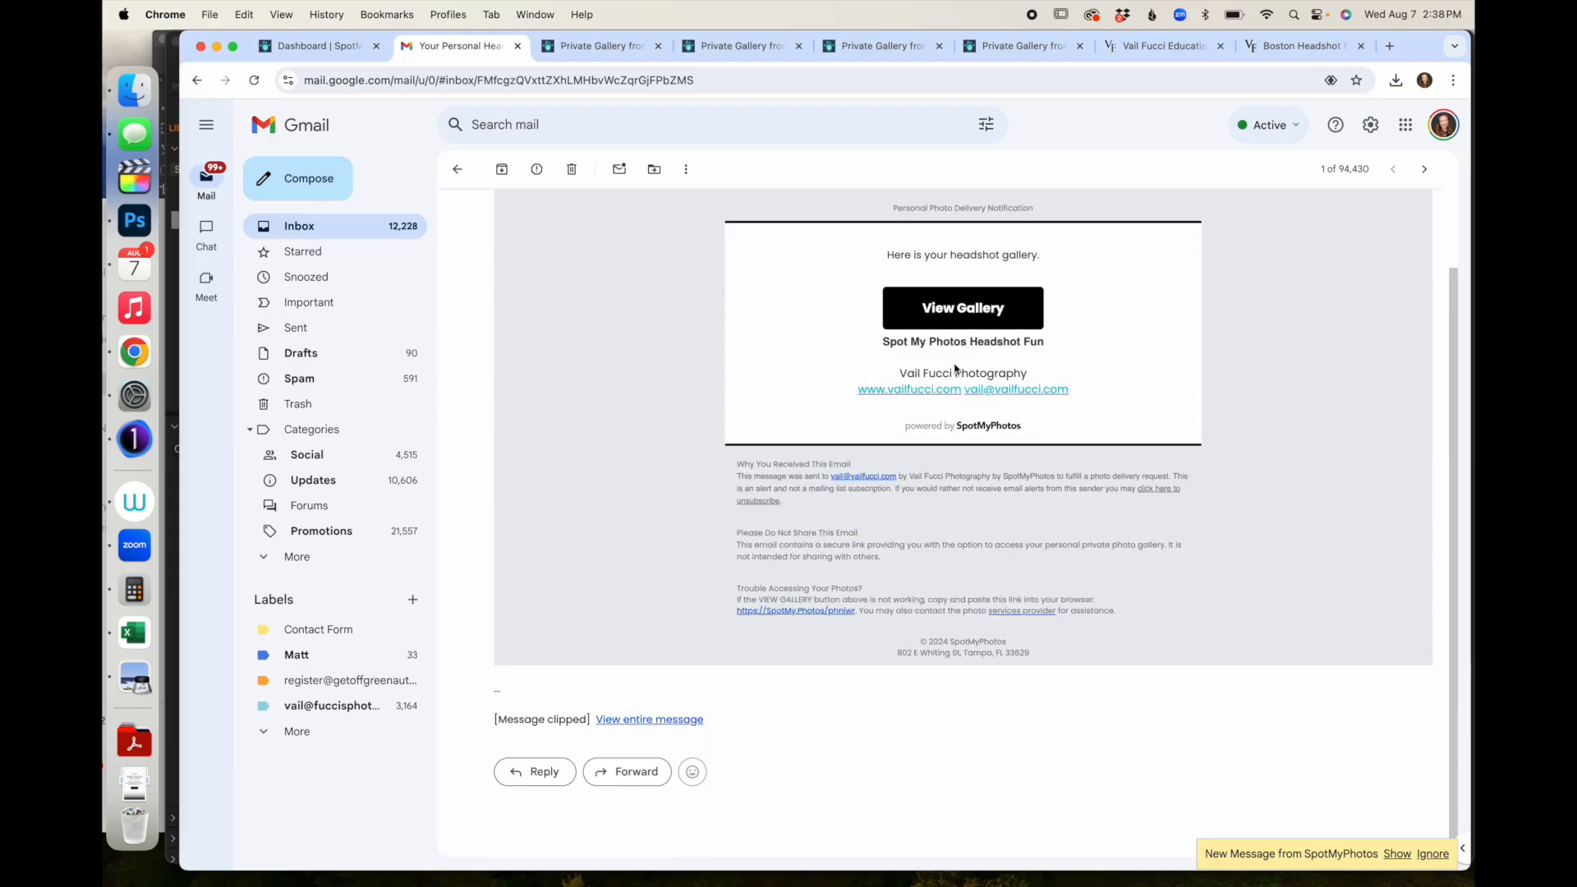
pyautogui.click(958, 311)
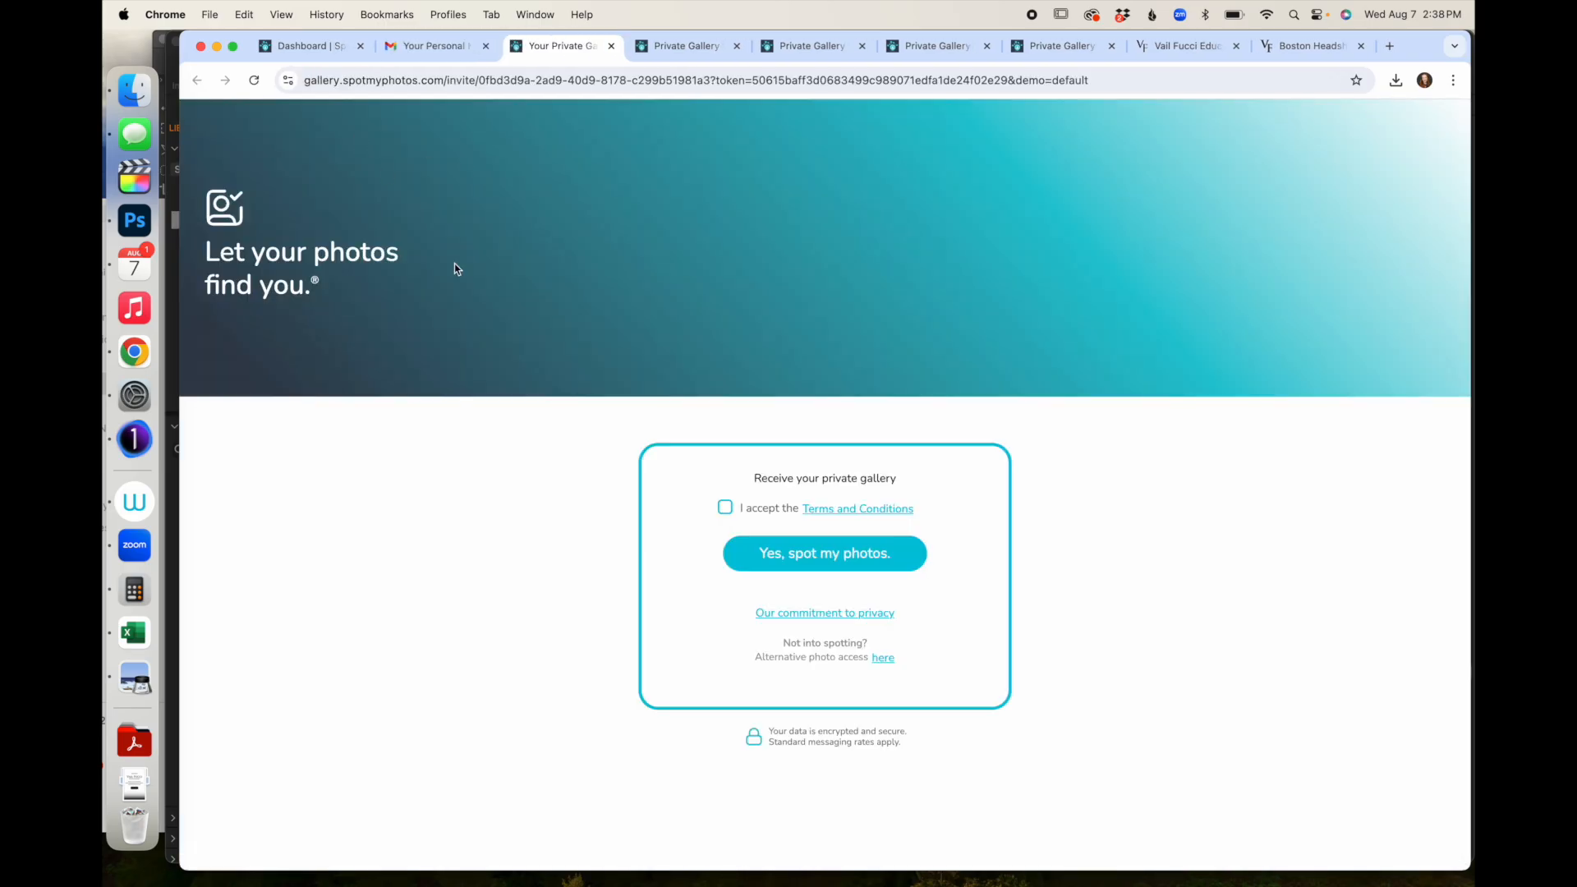
# - Enter the private gallery and scroll through the six headshots to the footer and back
pyautogui.click(767, 553)
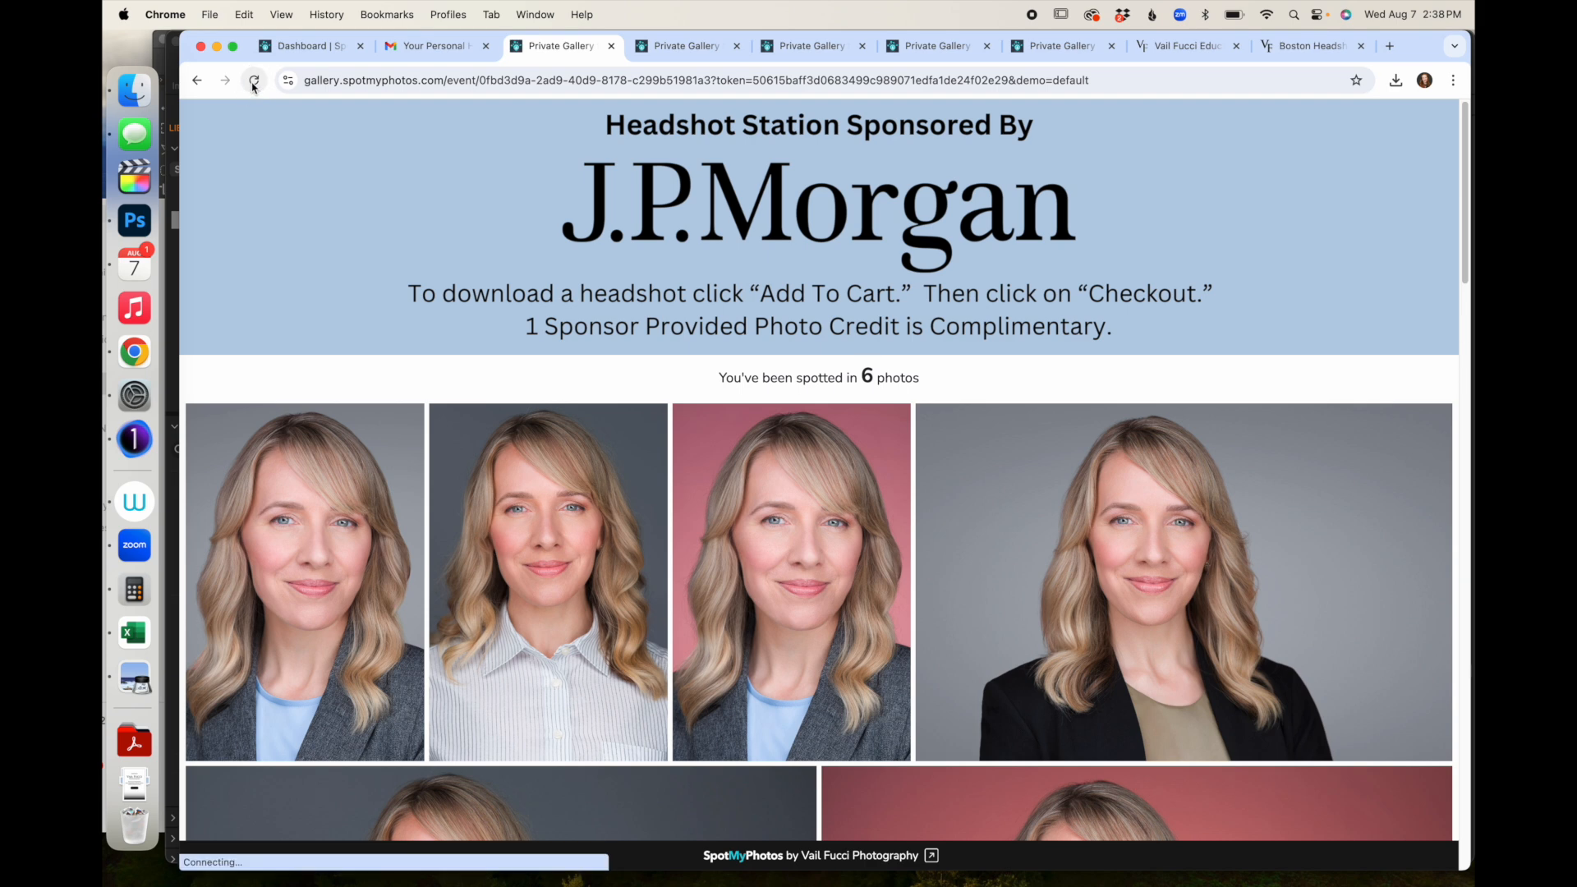
pyautogui.scroll(-15, 325, 353)
pyautogui.scroll(-5, 326, 354)
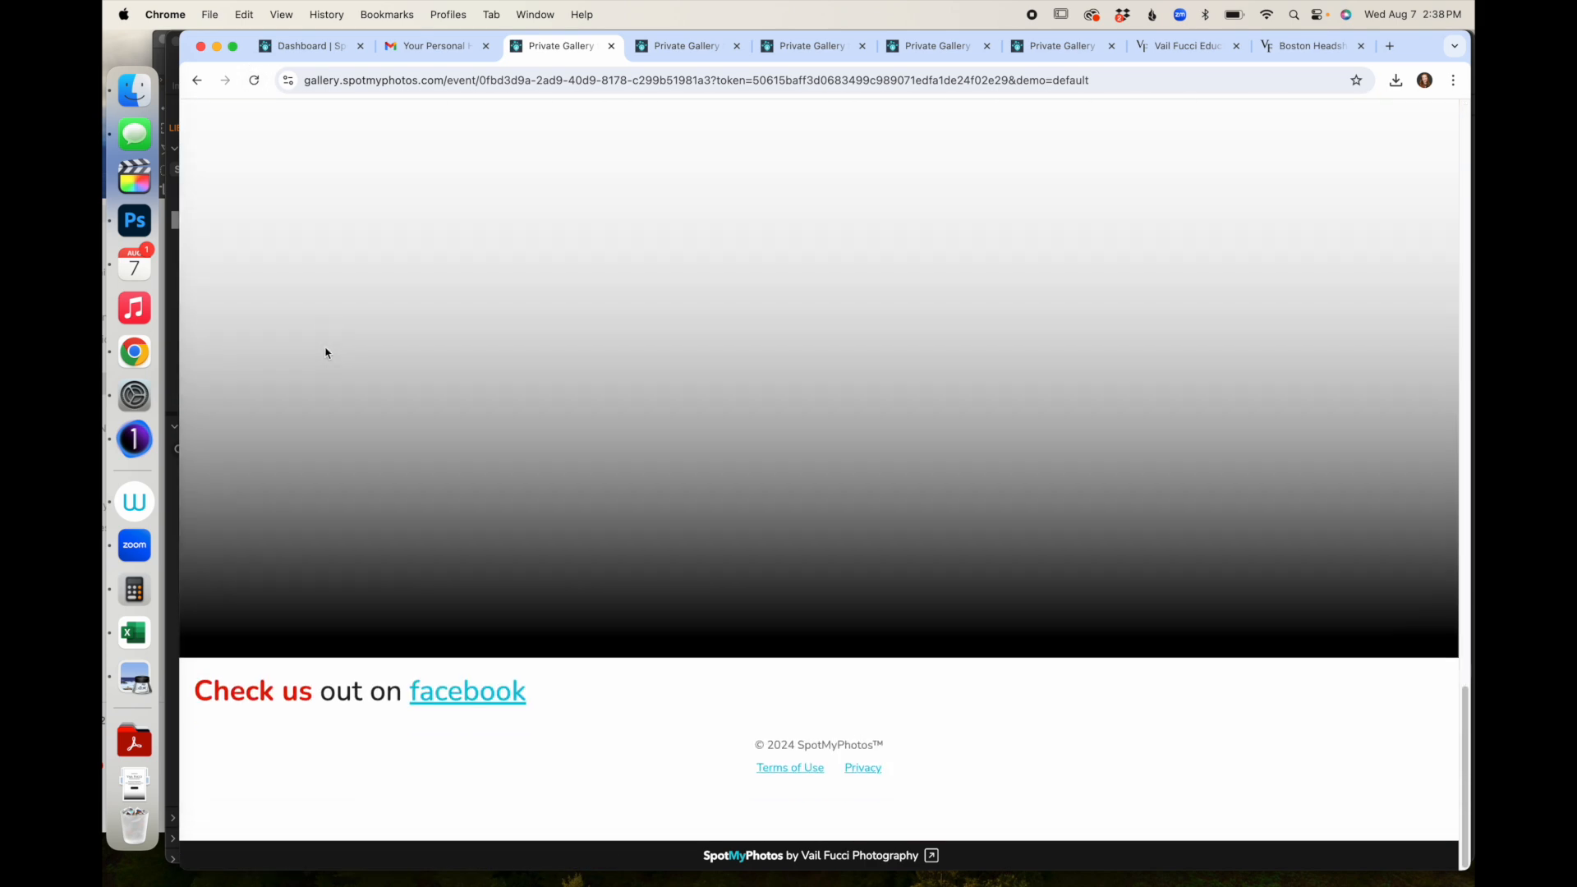
pyautogui.scroll(15, 325, 353)
pyautogui.scroll(10, 326, 353)
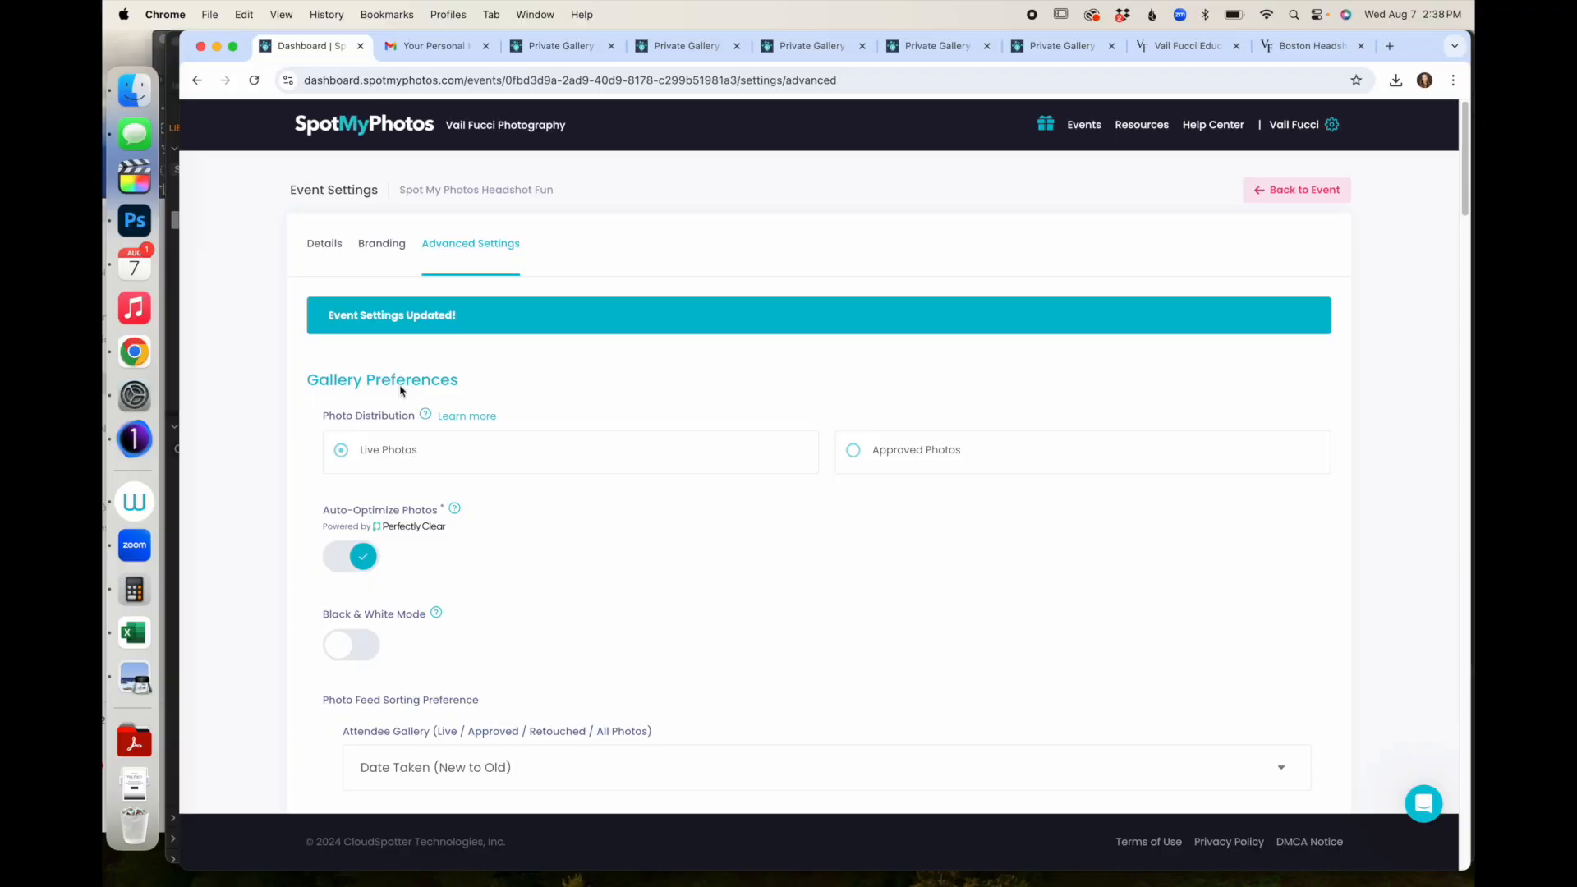
# - Add the pink-background headshot to the event's Live Photos, then open the account QR Code page
pyautogui.click(1290, 192)
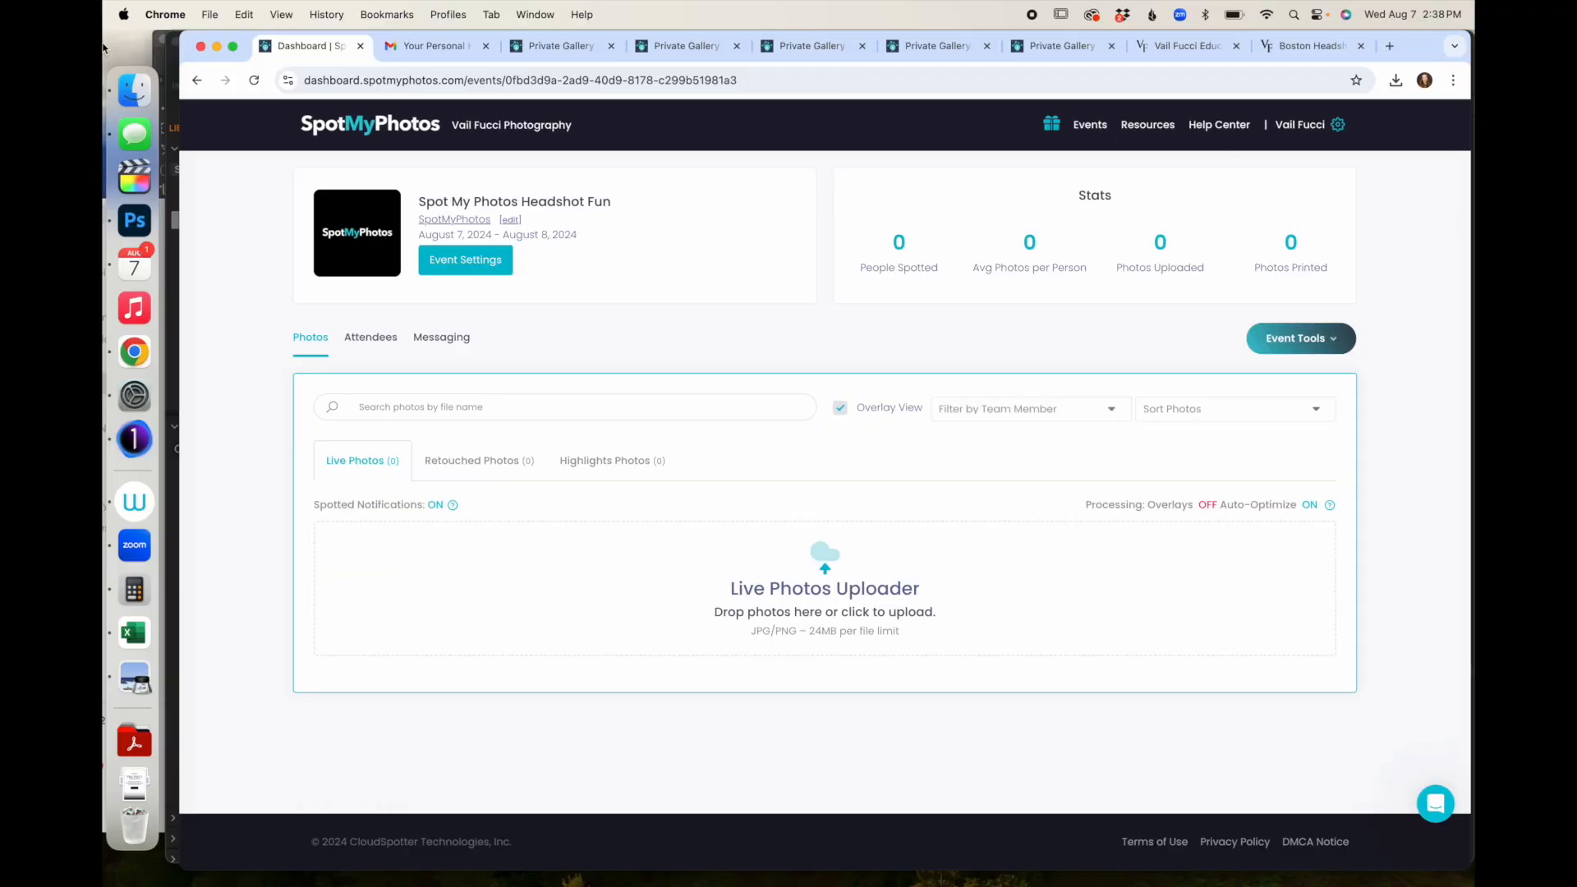
pyautogui.click(143, 93)
pyautogui.moveTo(757, 212); pyautogui.dragTo(692, 593)
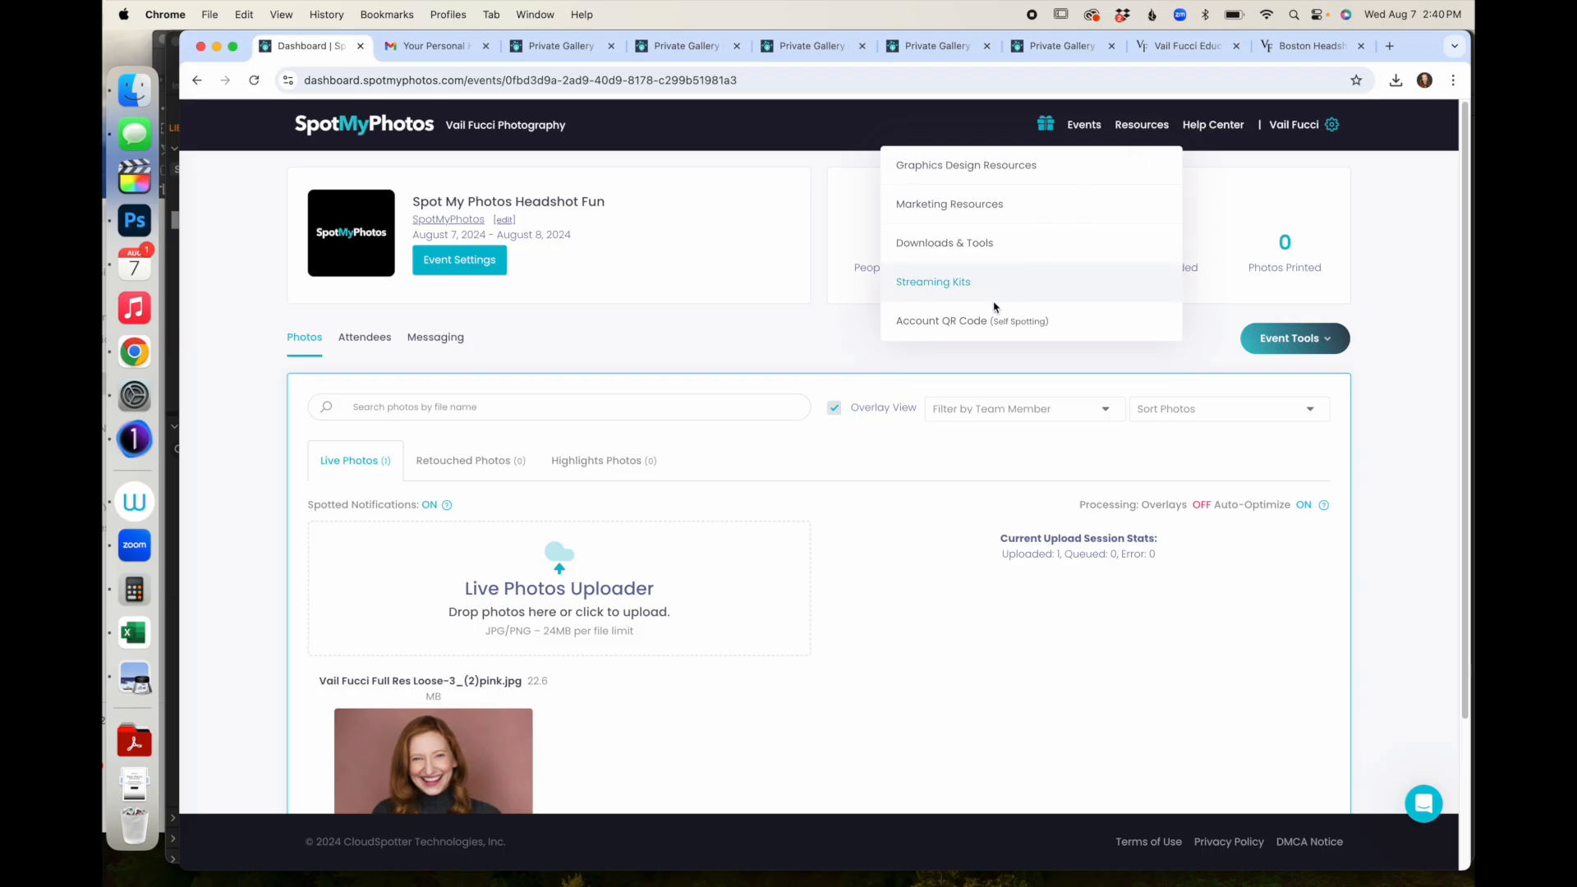
pyautogui.click(957, 321)
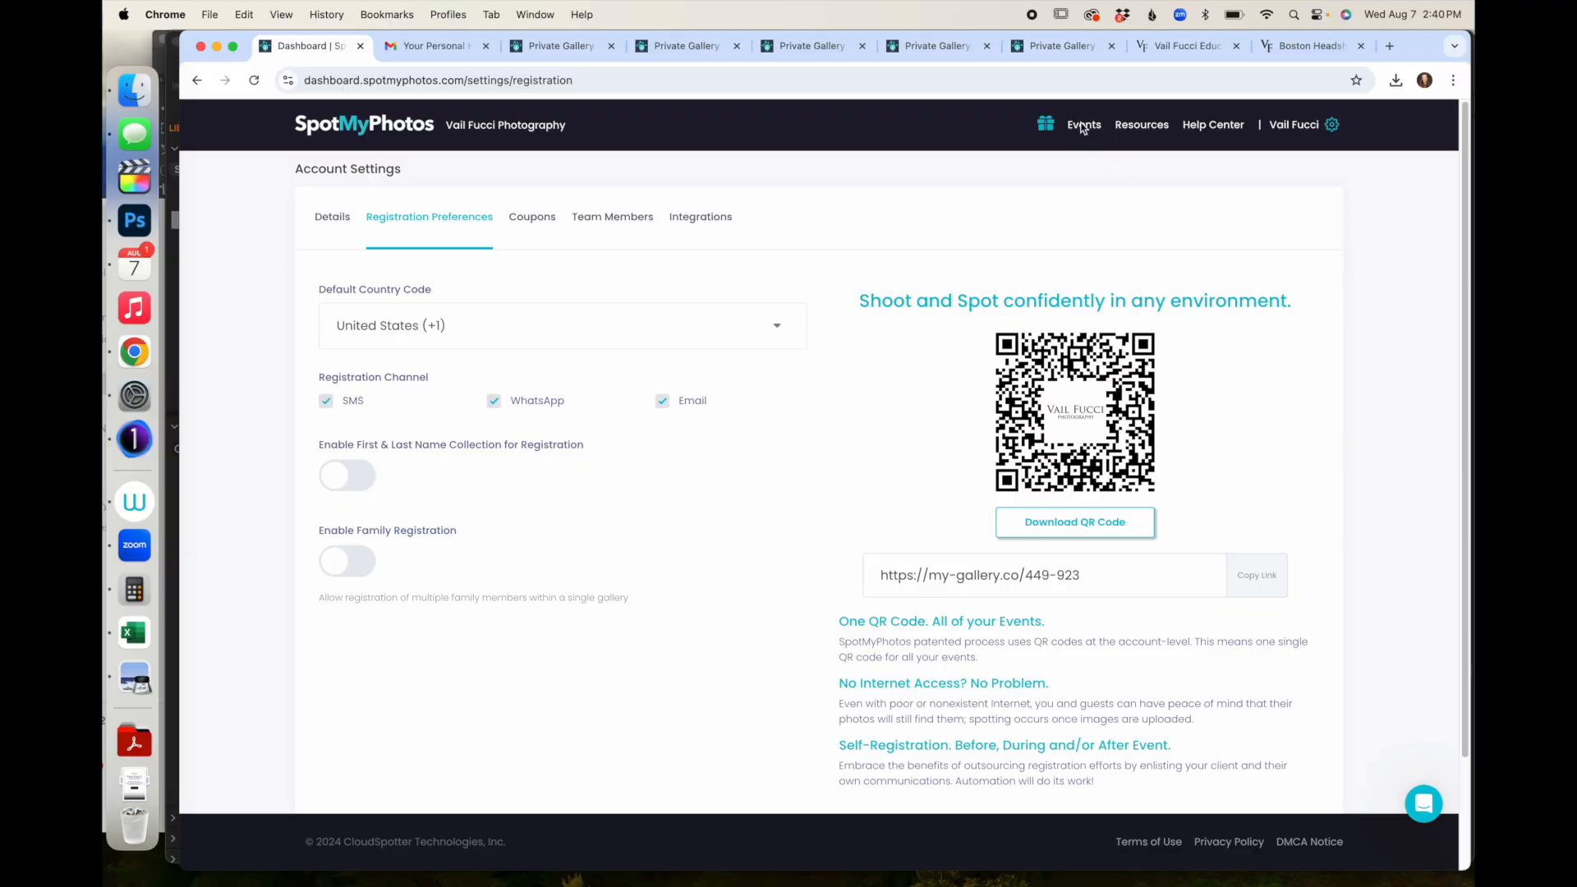
# - In Spot My Photos Headshot Fun, view the uploaded headshot full size, then show its download options
pyautogui.click(1082, 126)
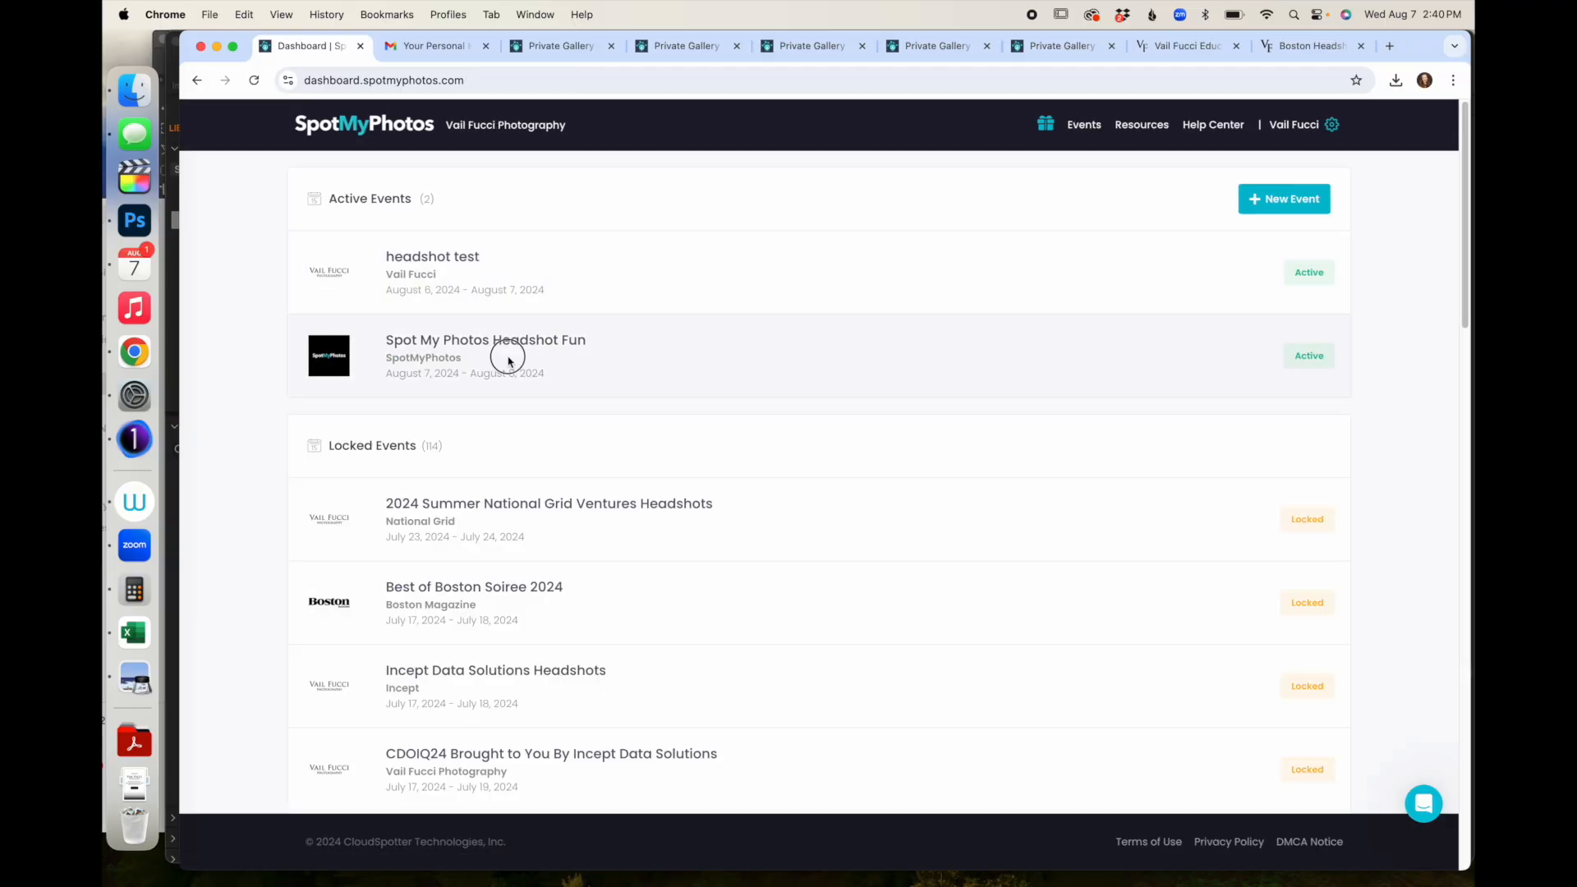
pyautogui.click(508, 360)
pyautogui.scroll(-3, 473, 510)
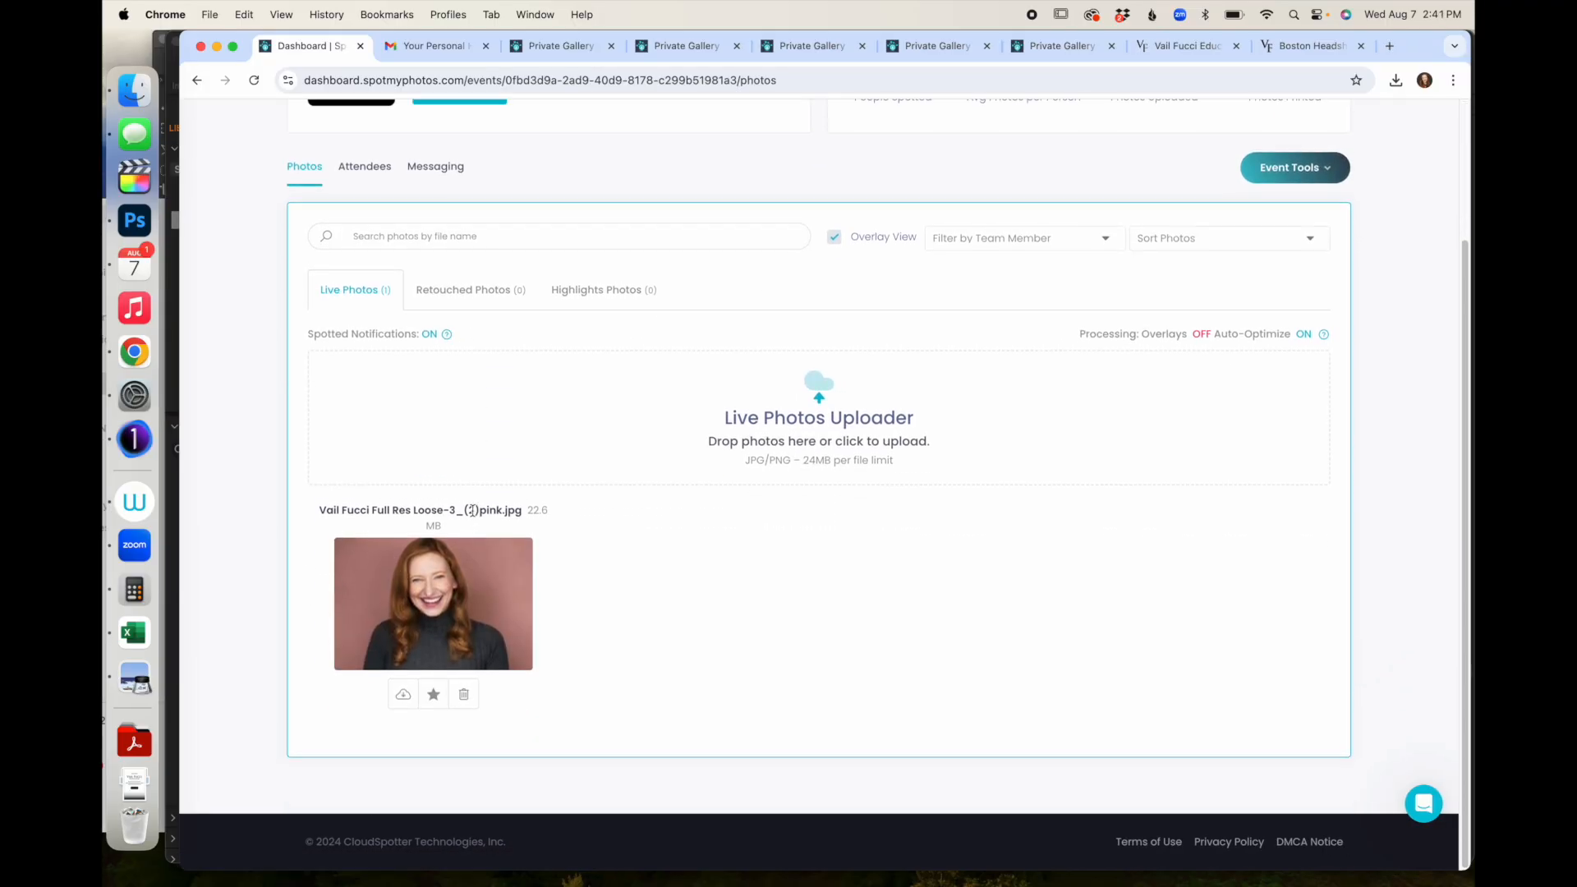
pyautogui.click(421, 586)
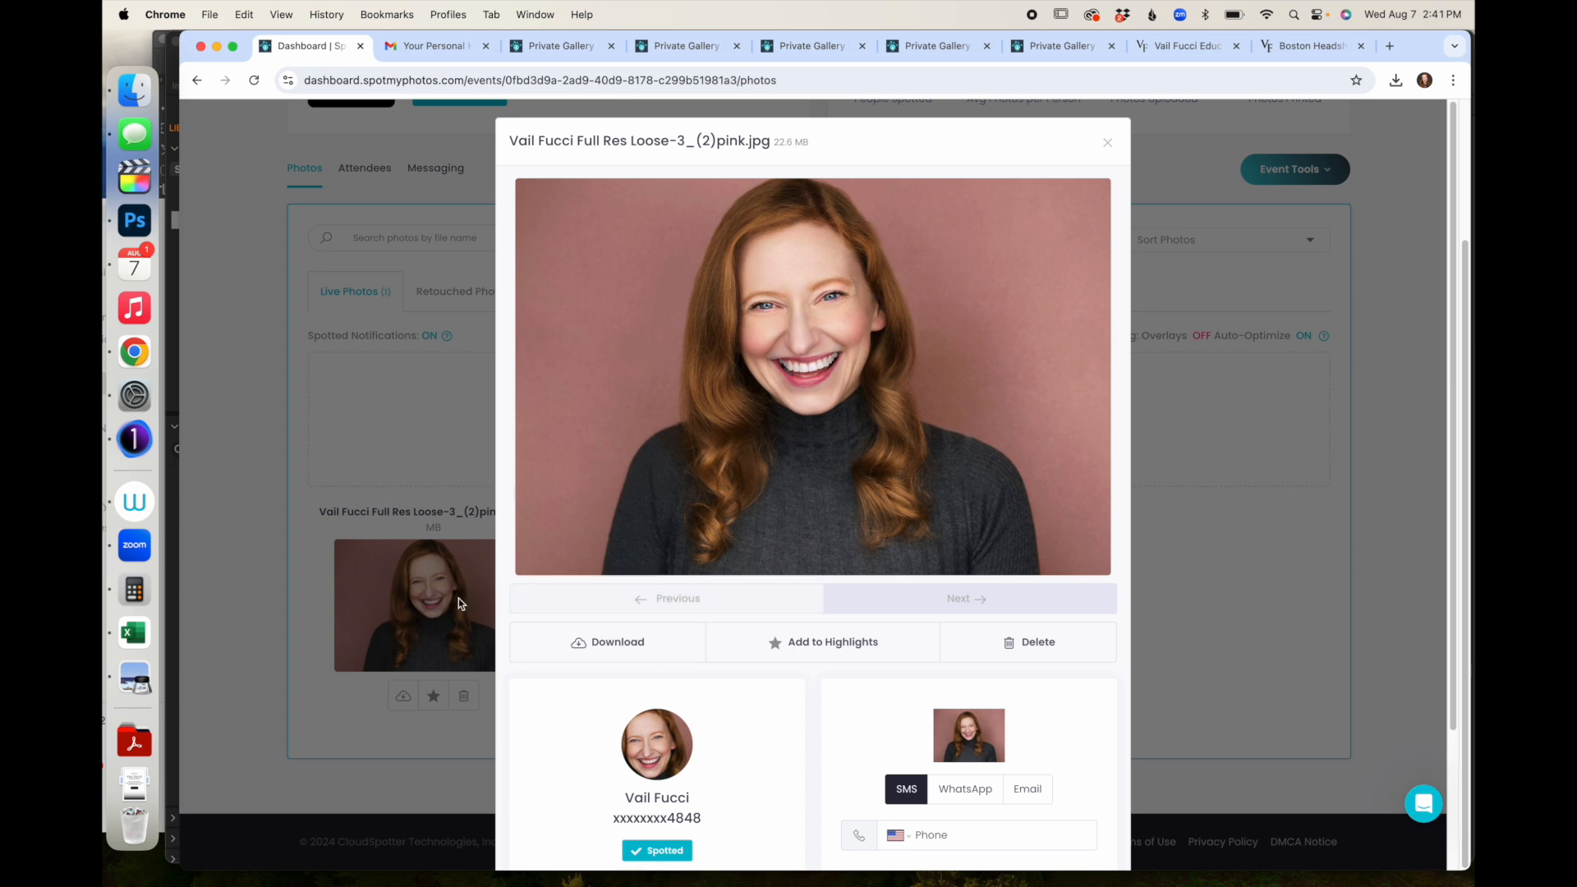
pyautogui.click(1106, 143)
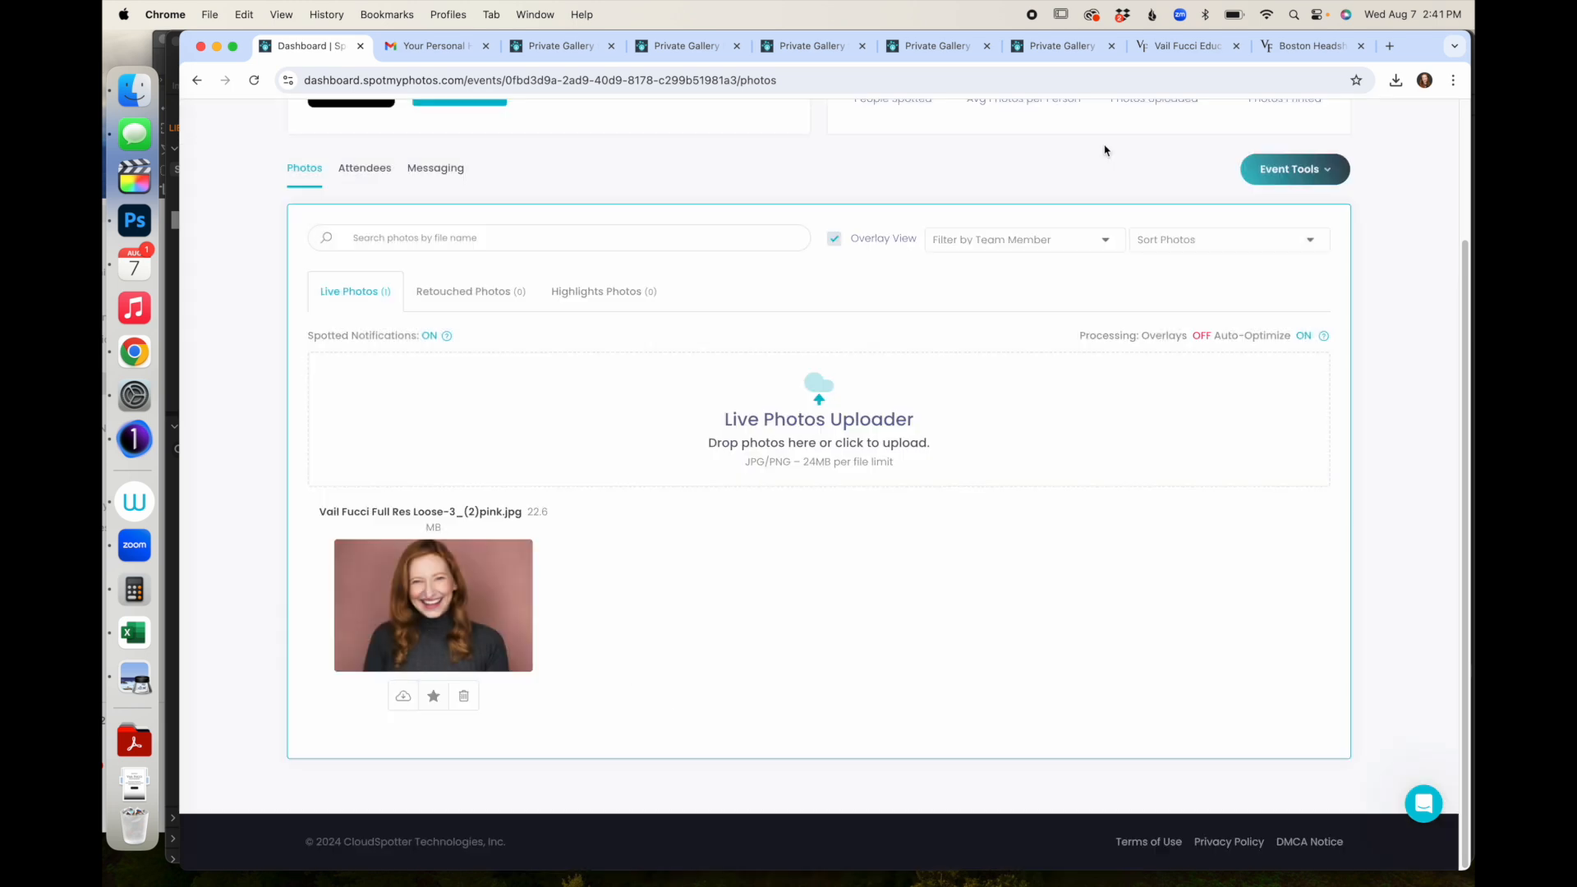
pyautogui.click(404, 697)
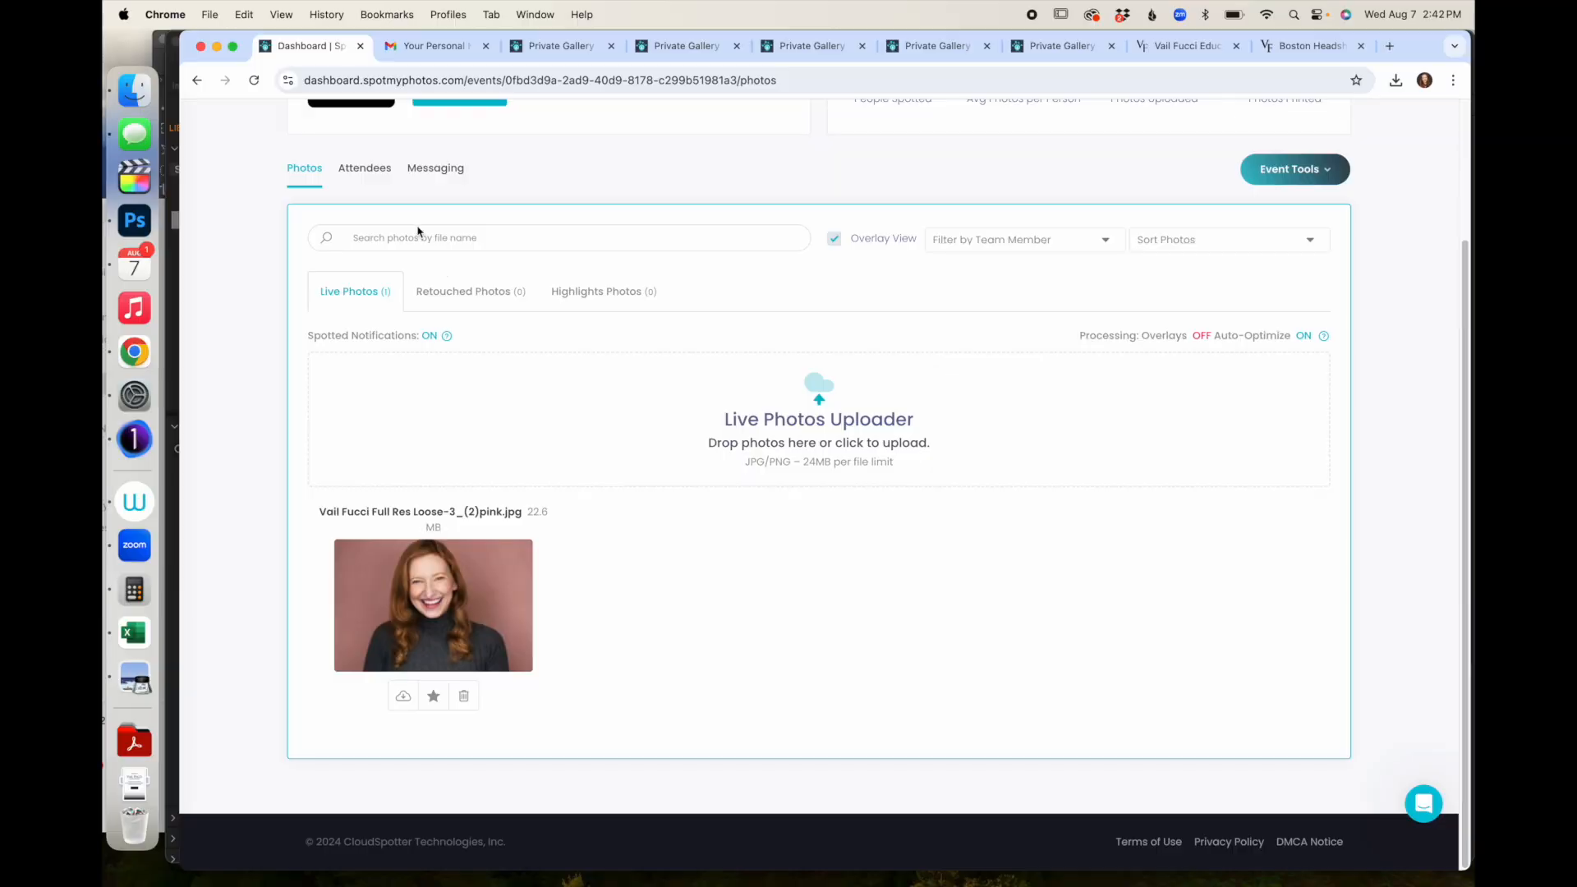
# - Open Event Settings on the Advanced Settings tab and scroll down its options
pyautogui.scroll(5, 418, 232)
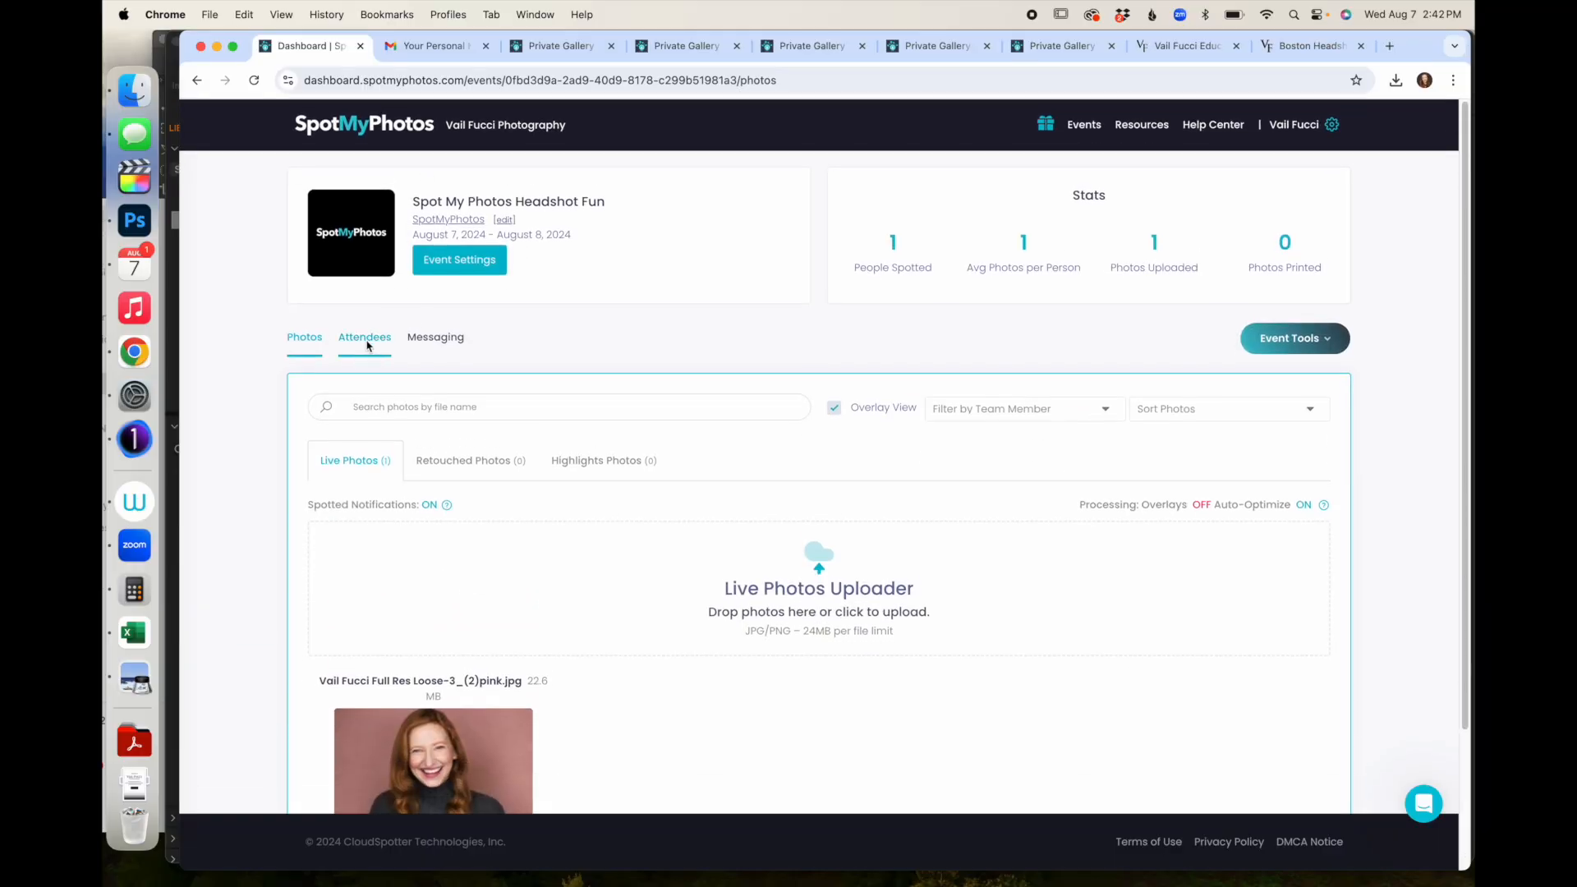
pyautogui.click(464, 277)
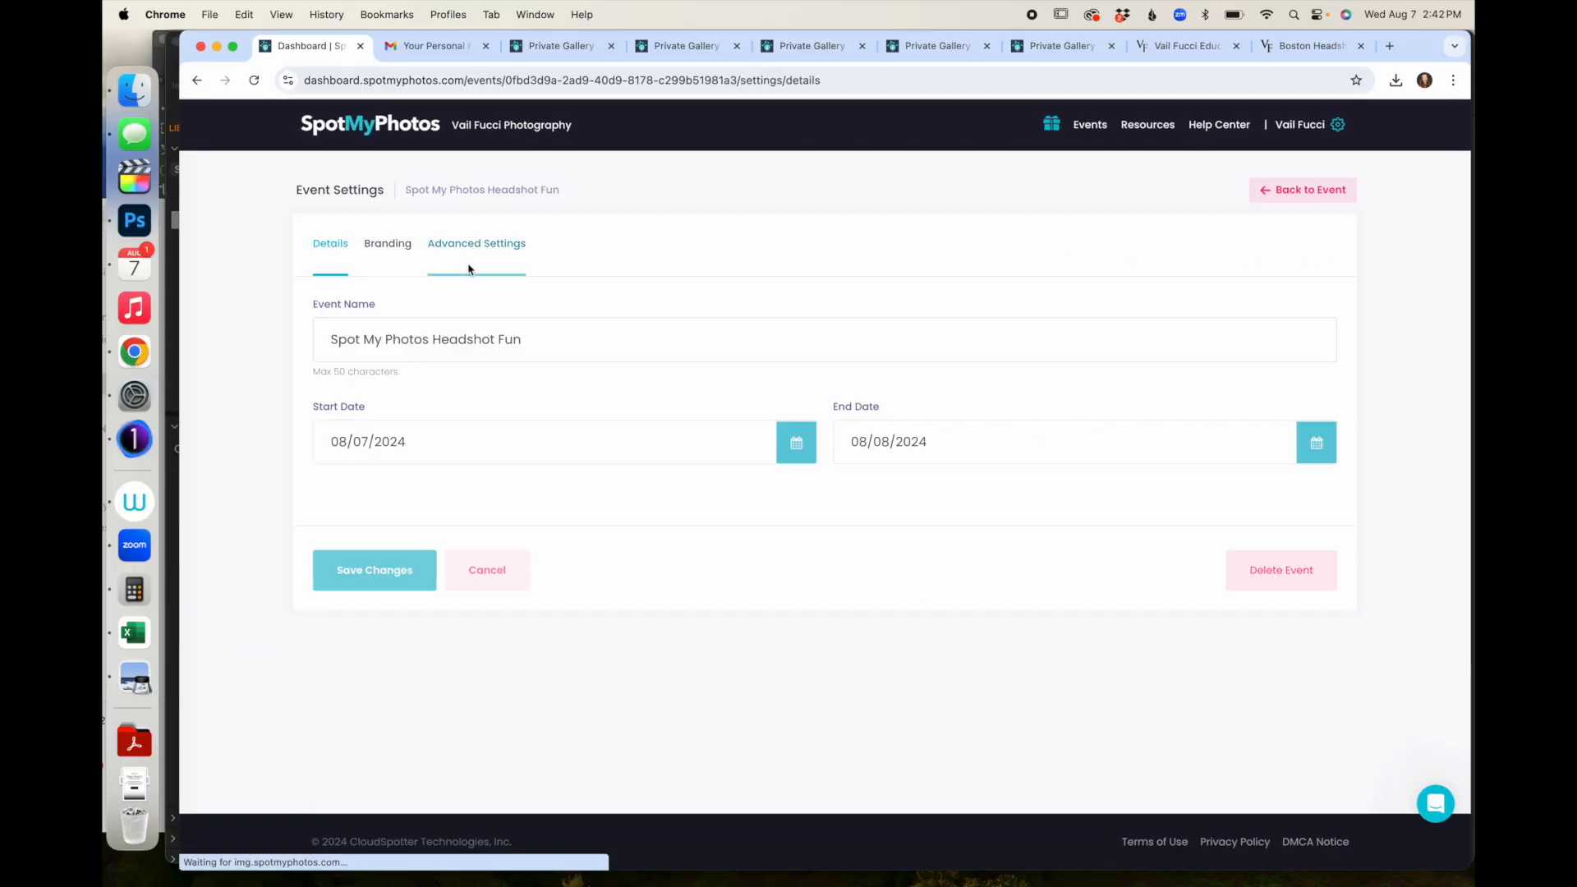
pyautogui.click(469, 245)
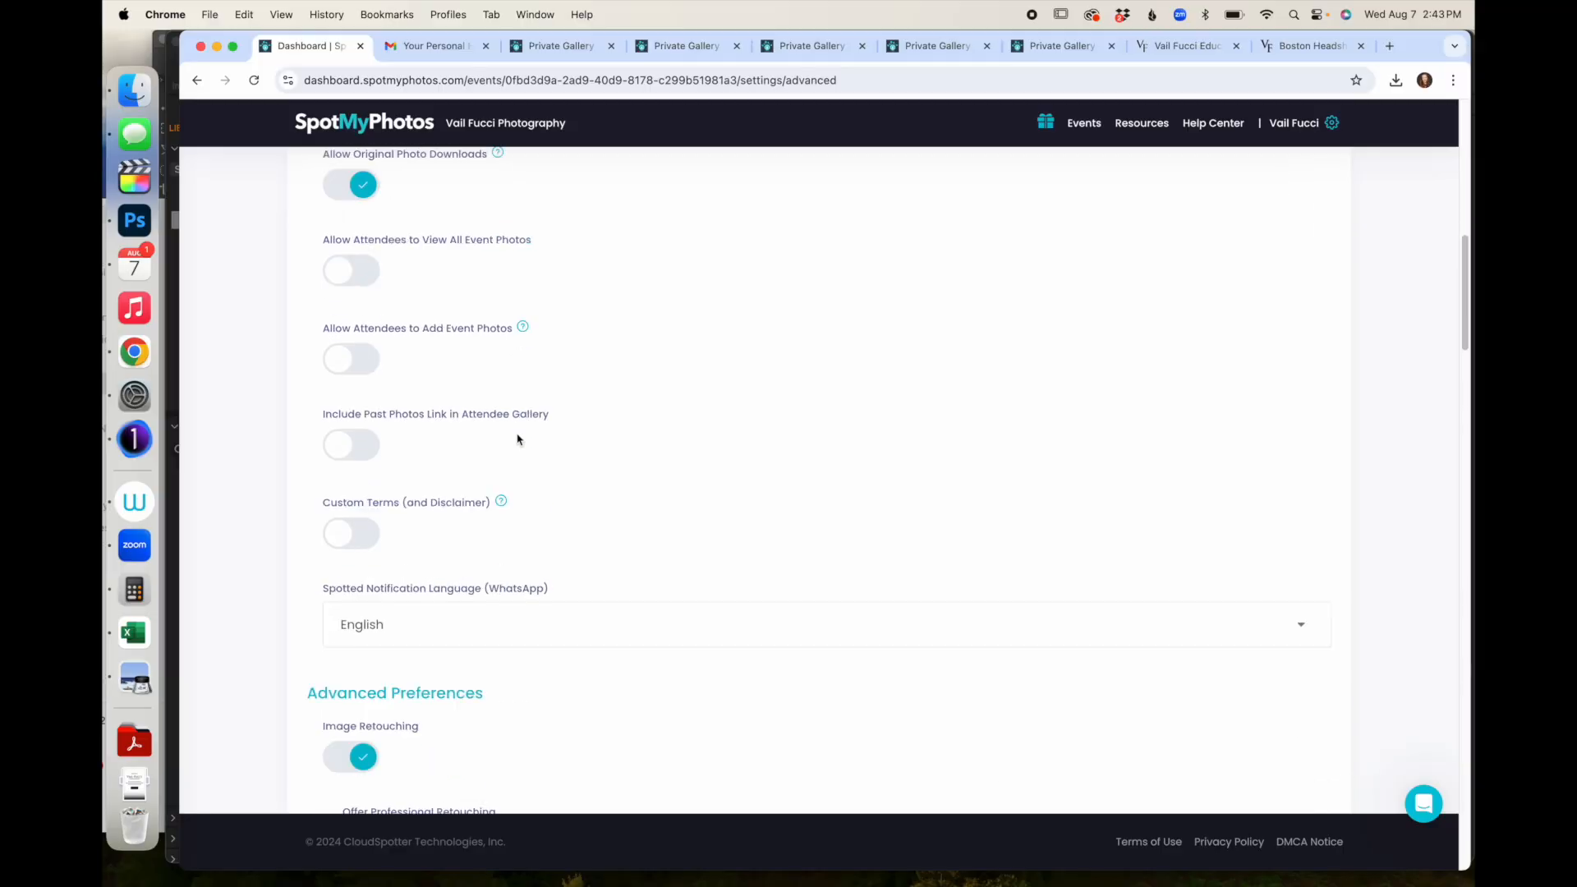
pyautogui.scroll(-6, 518, 436)
pyautogui.scroll(-10, 517, 438)
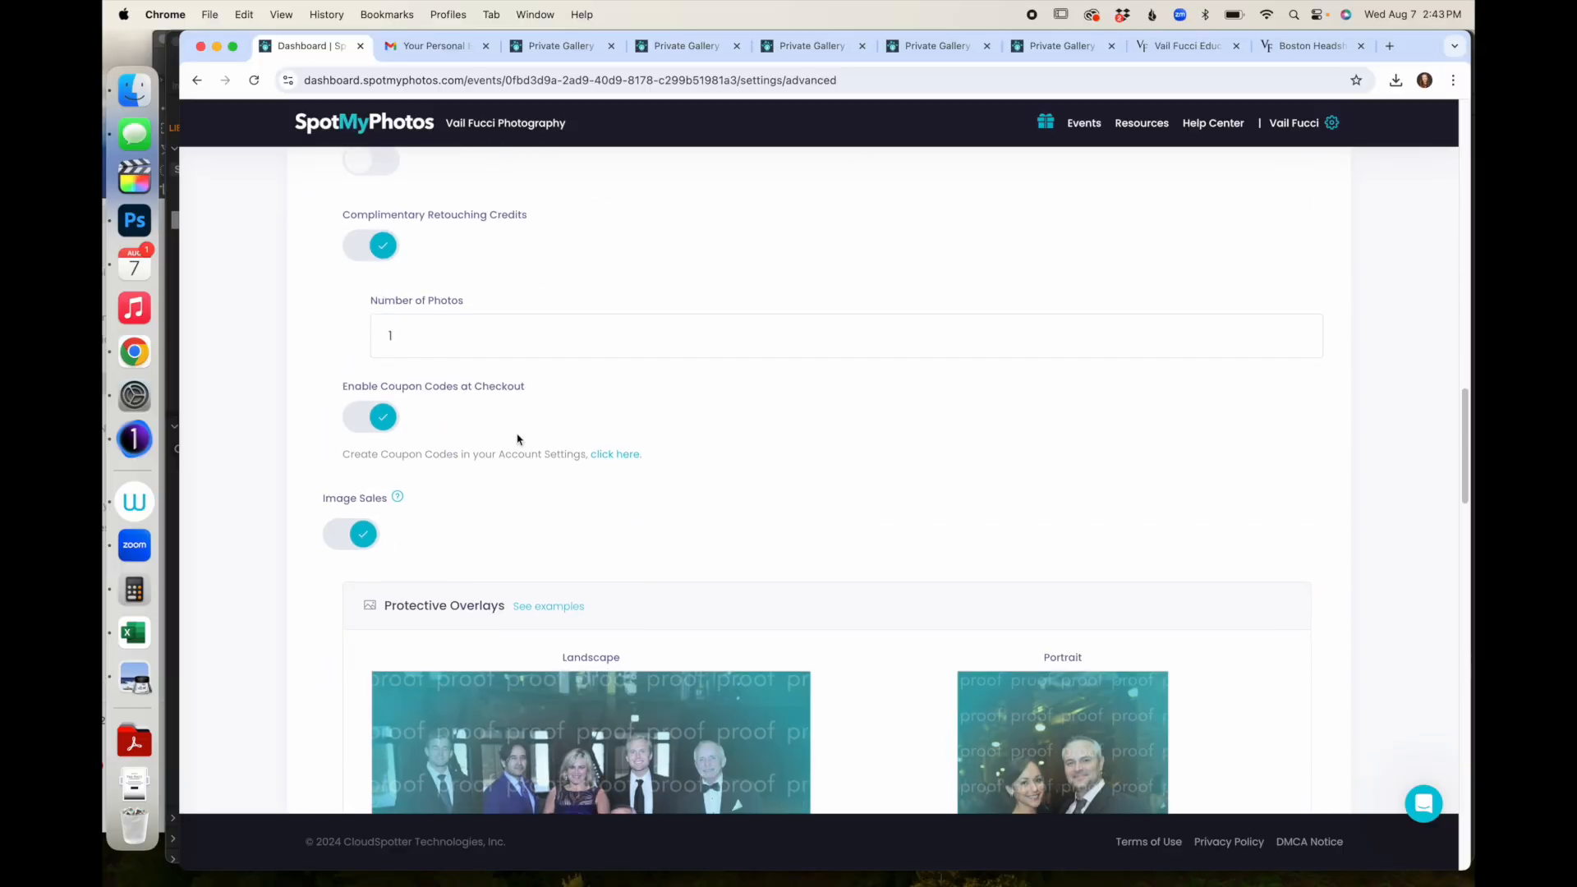
# - Replace the default landscape protective overlay with proof landscape.png
pyautogui.scroll(-2, 517, 436)
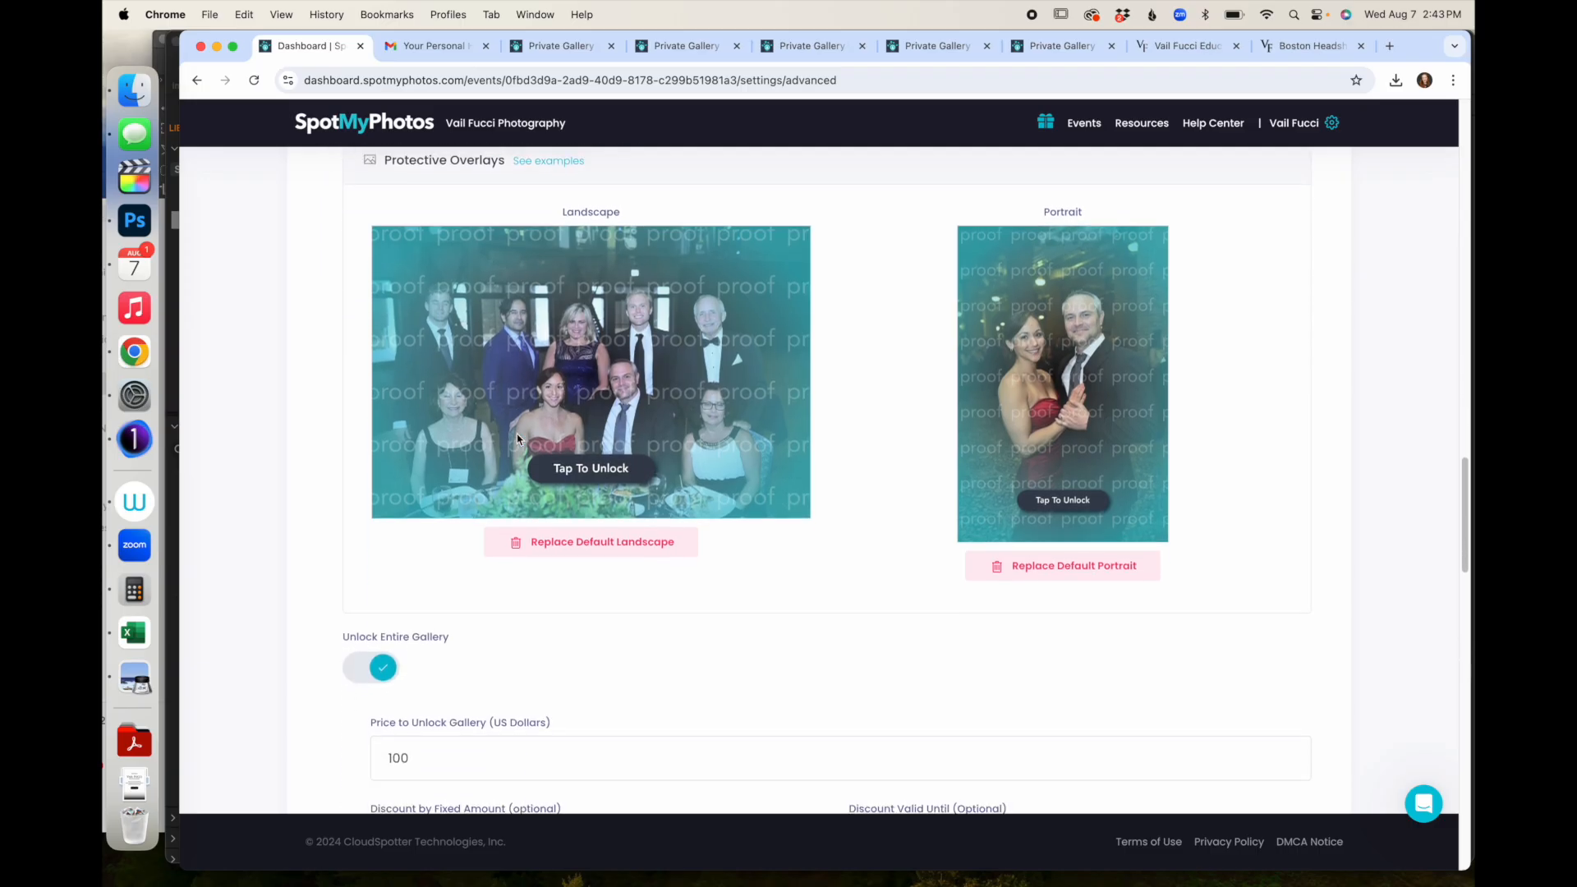
pyautogui.click(544, 545)
pyautogui.click(599, 262)
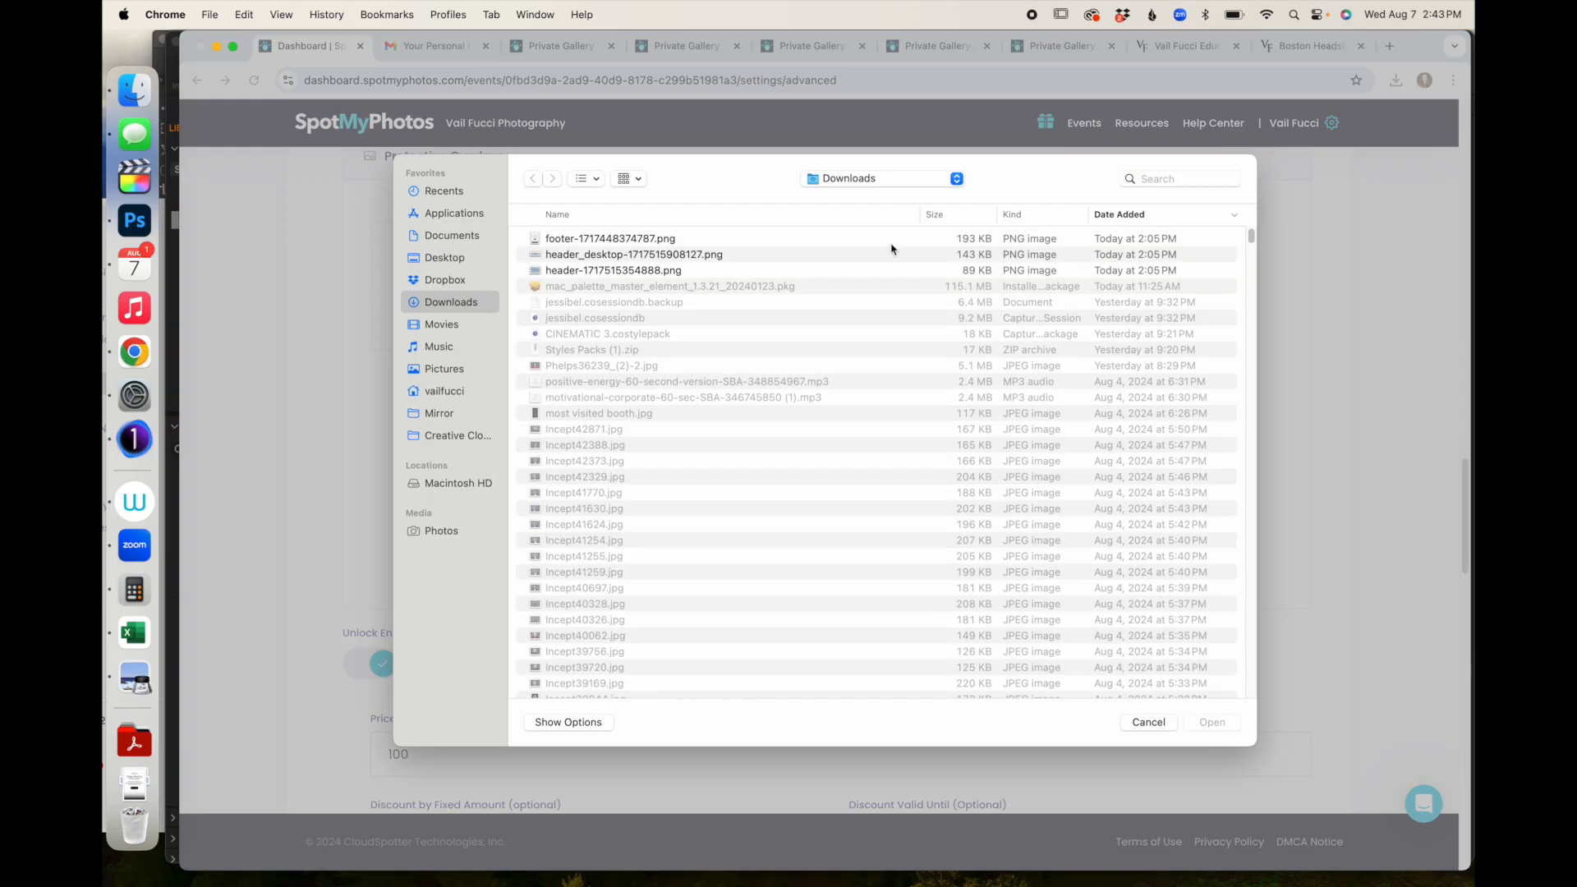
pyautogui.write('proof')
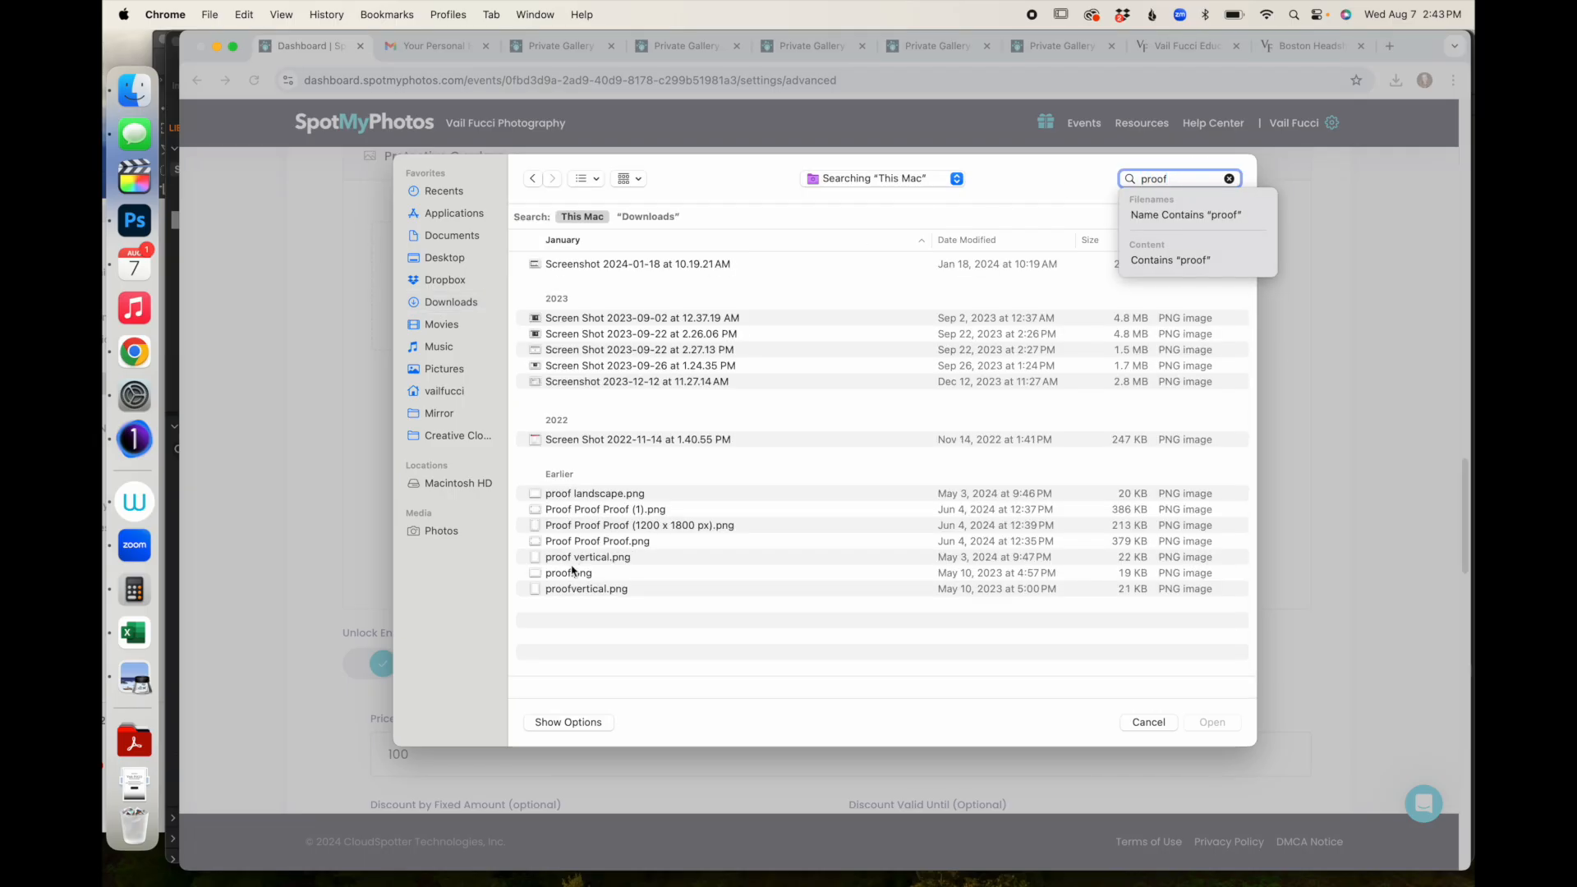
pyautogui.doubleClick(575, 493)
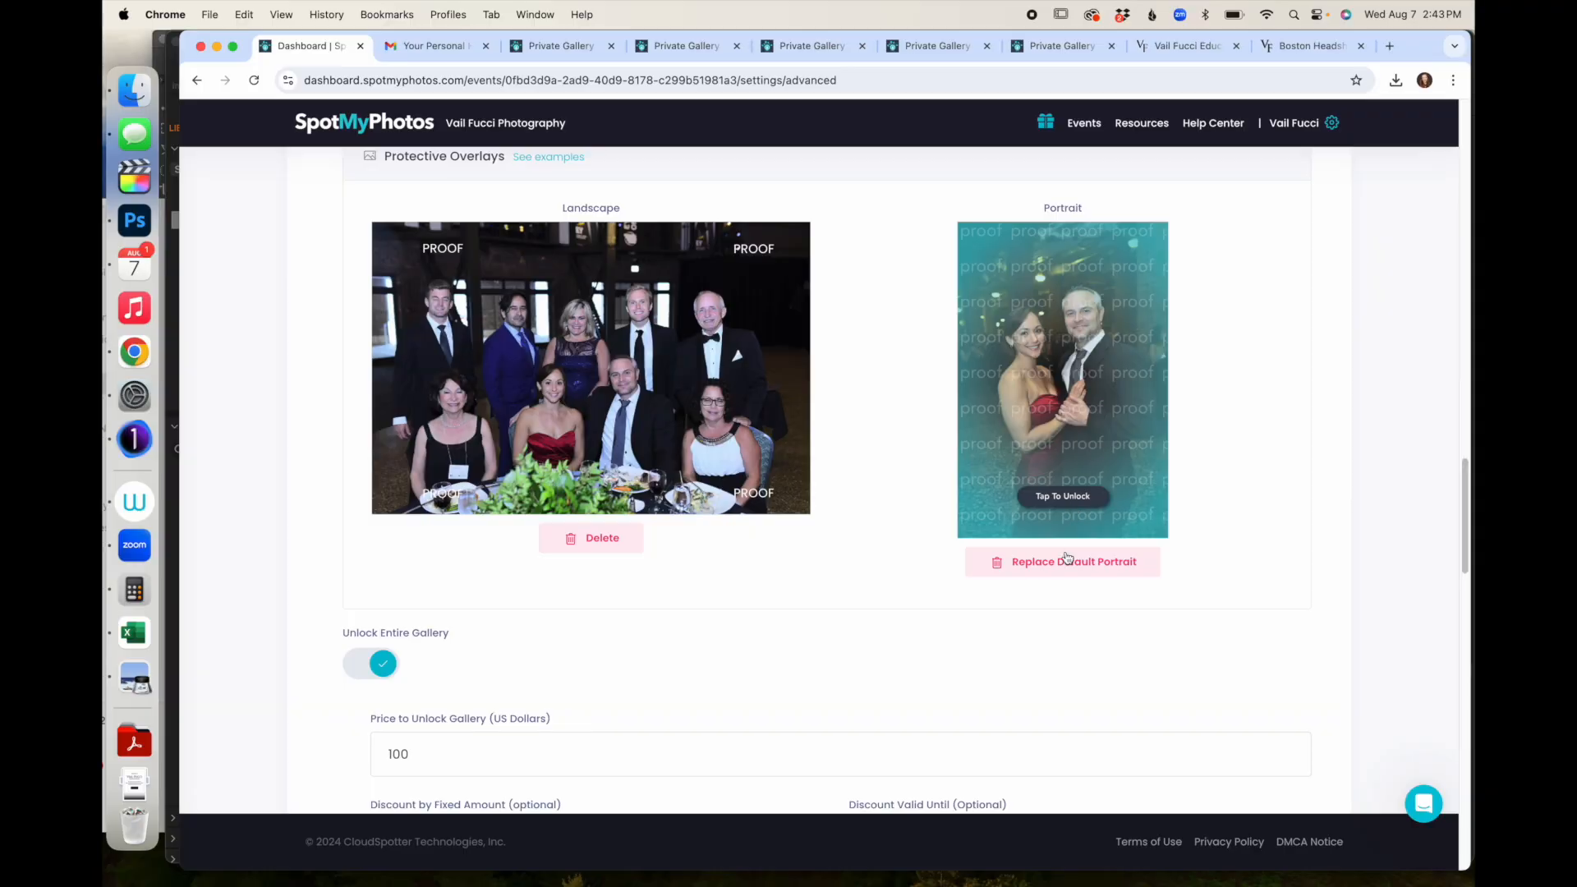
# - Replace the default portrait protective overlay with proof vertical.png
pyautogui.click(1066, 560)
pyautogui.click(1056, 294)
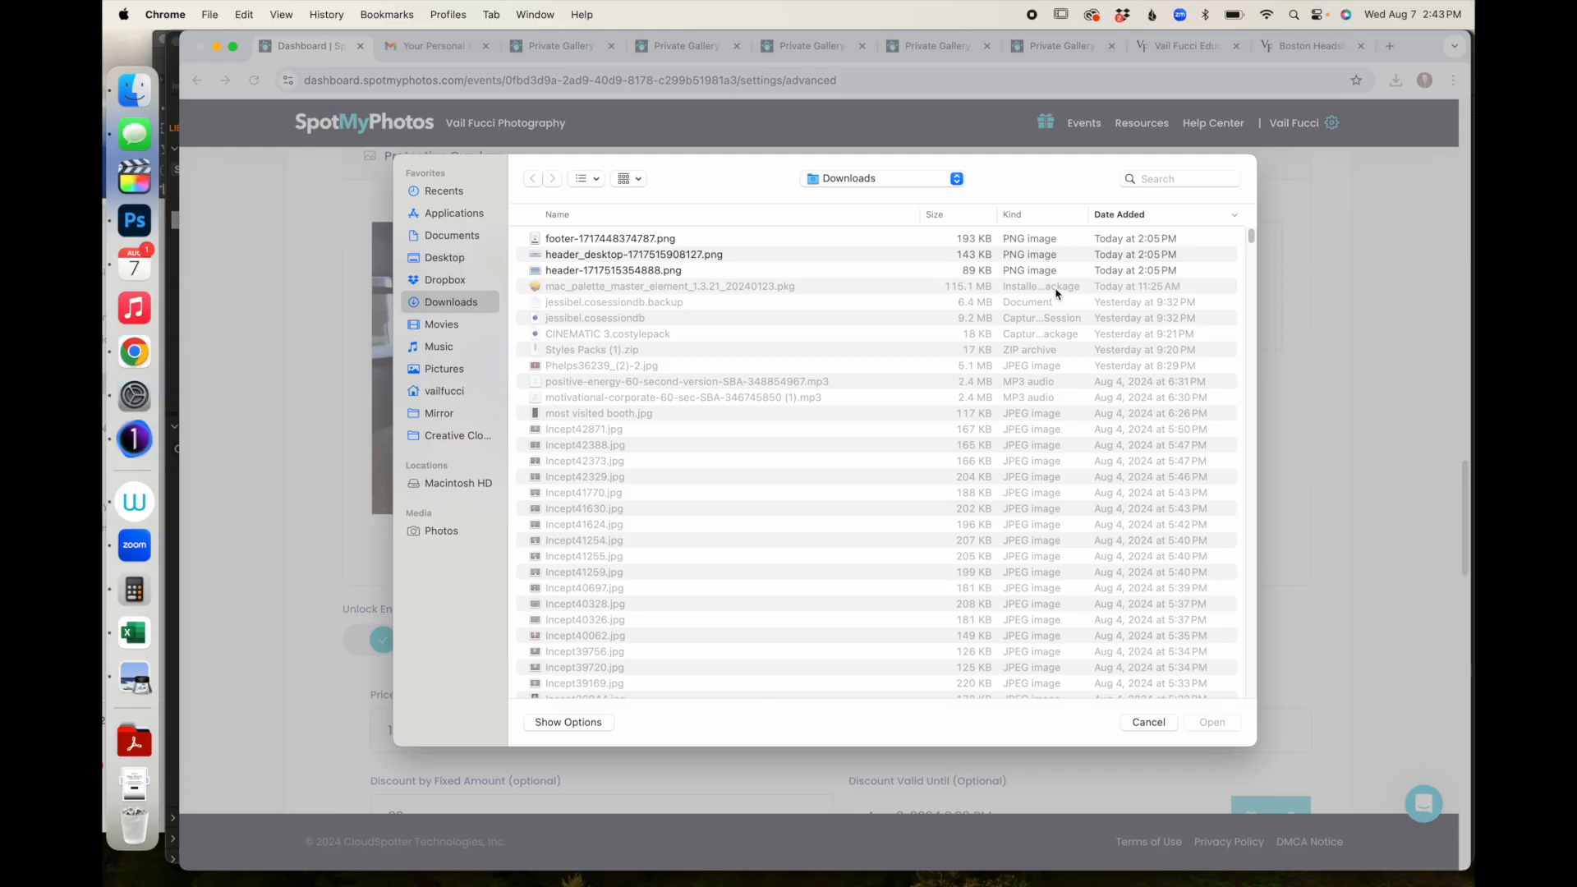
pyautogui.click(1158, 180)
pyautogui.write('proof')
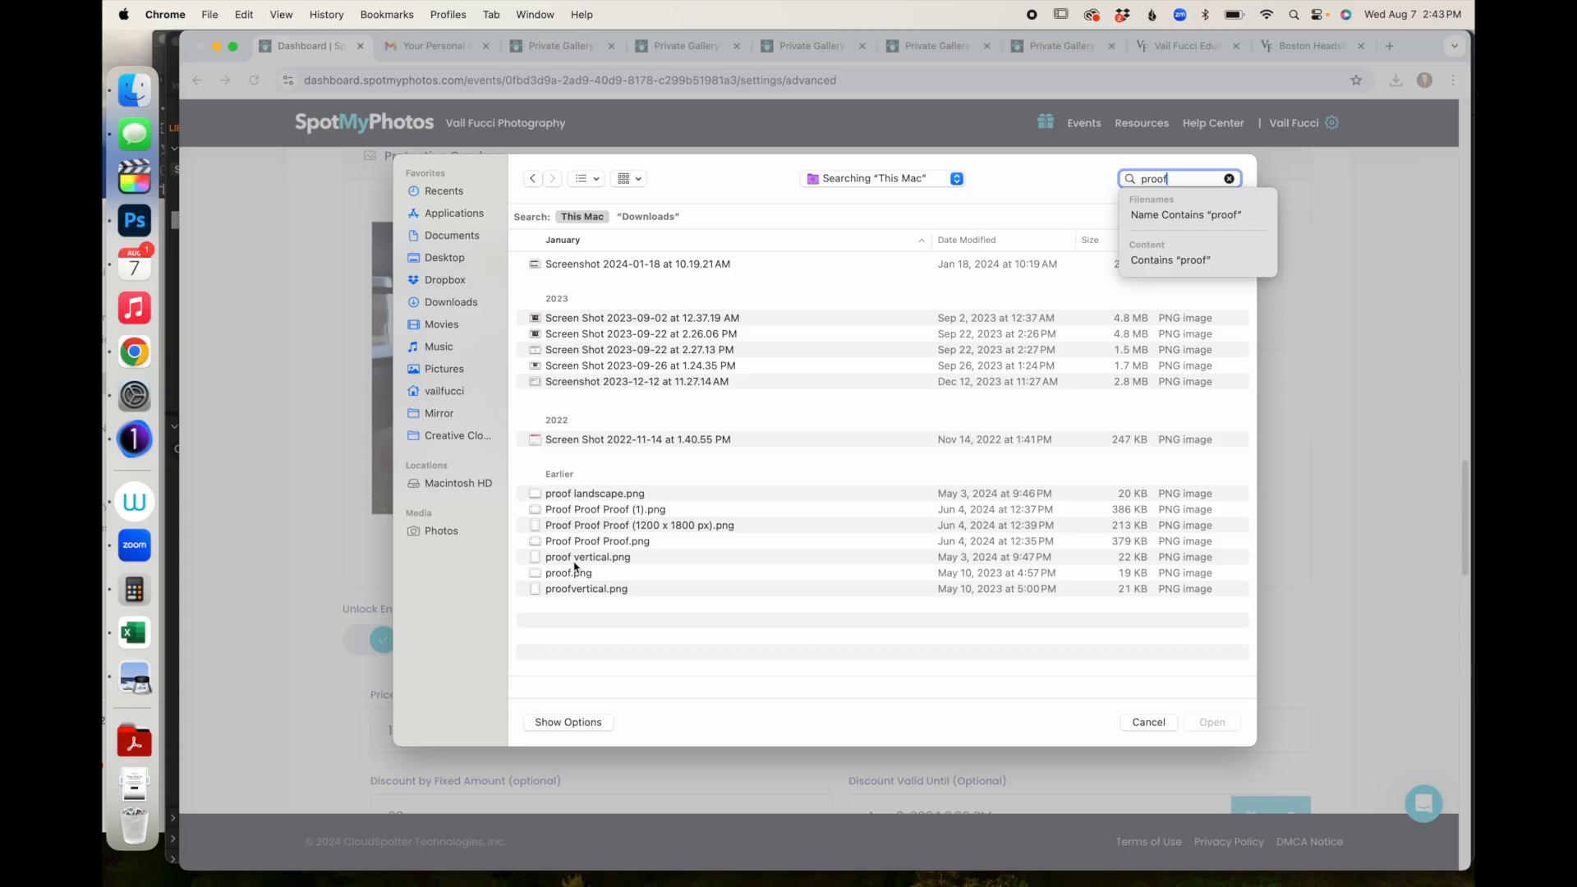
pyautogui.doubleClick(575, 561)
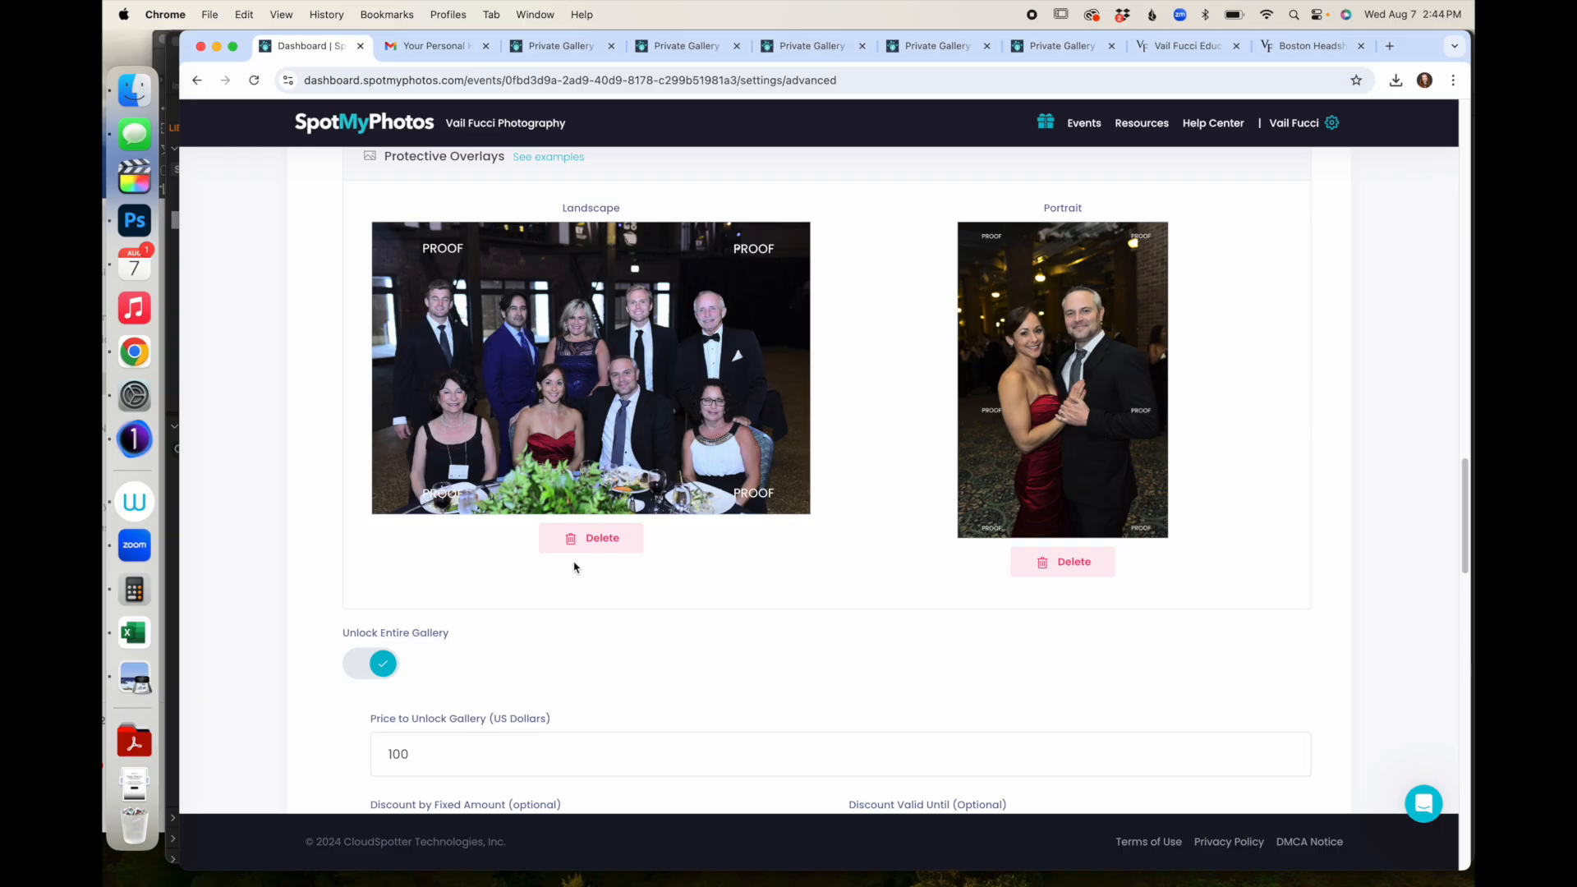
# - Save the event settings with Save & Preview Changes
pyautogui.scroll(2, 622, 472)
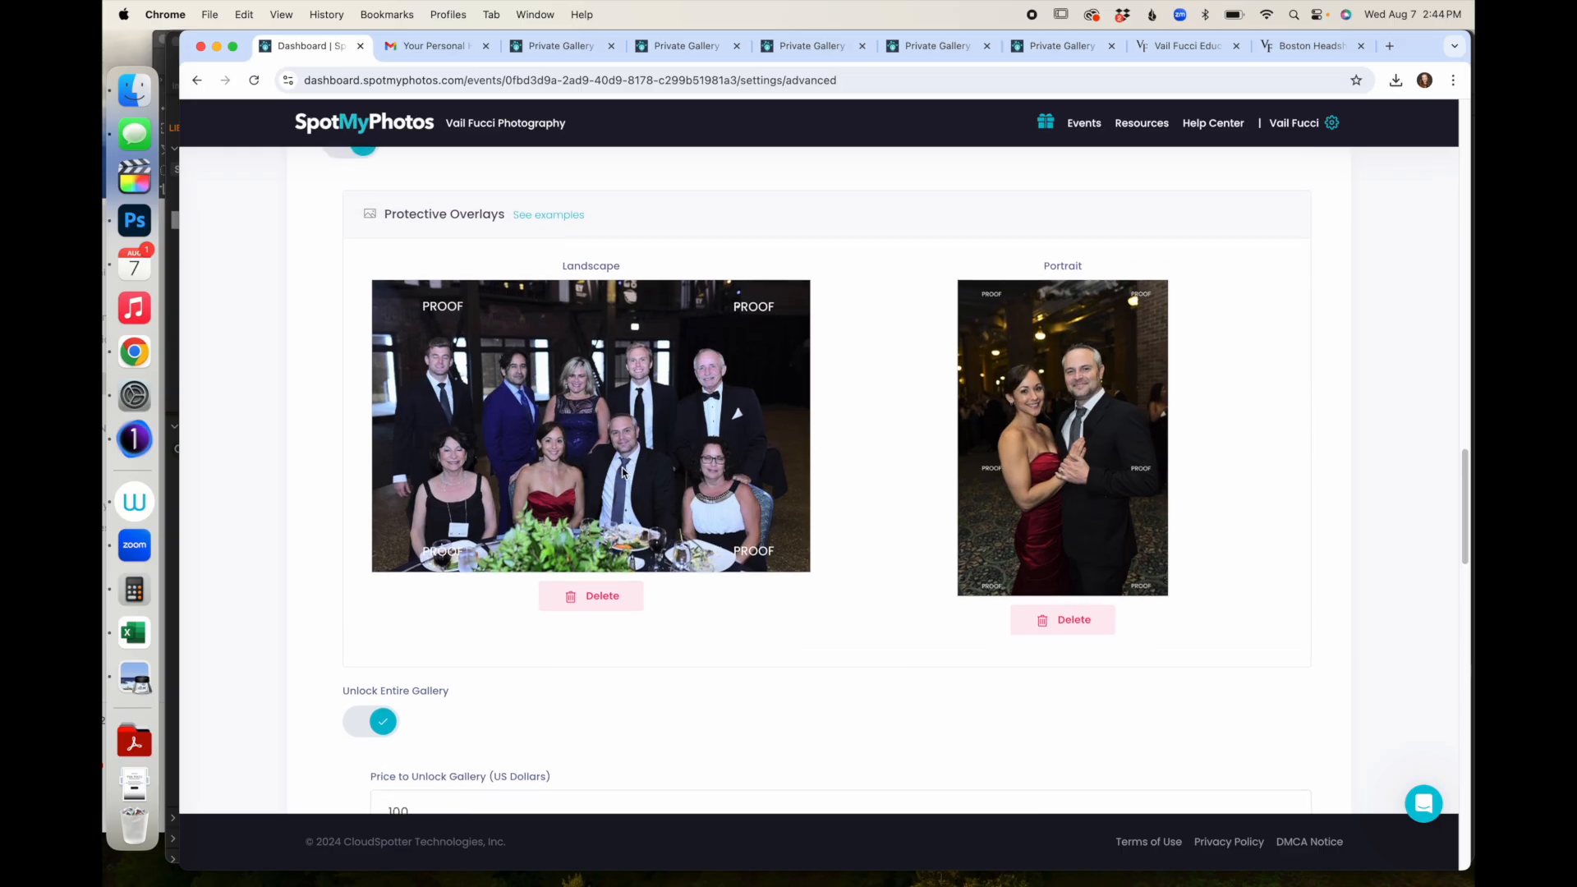
pyautogui.scroll(-15, 622, 472)
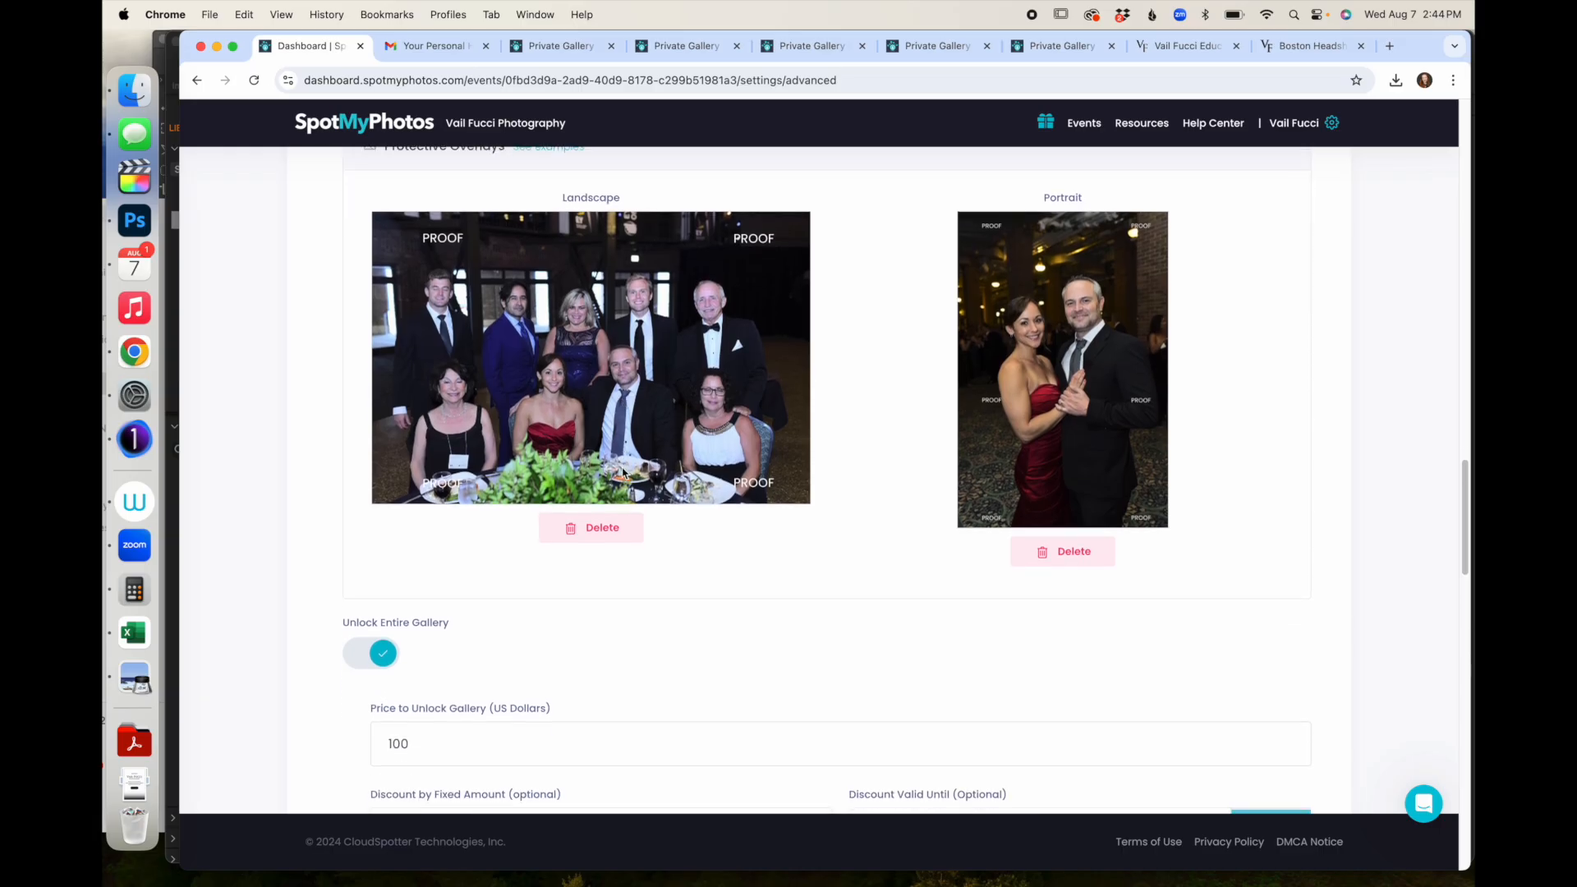
pyautogui.click(403, 726)
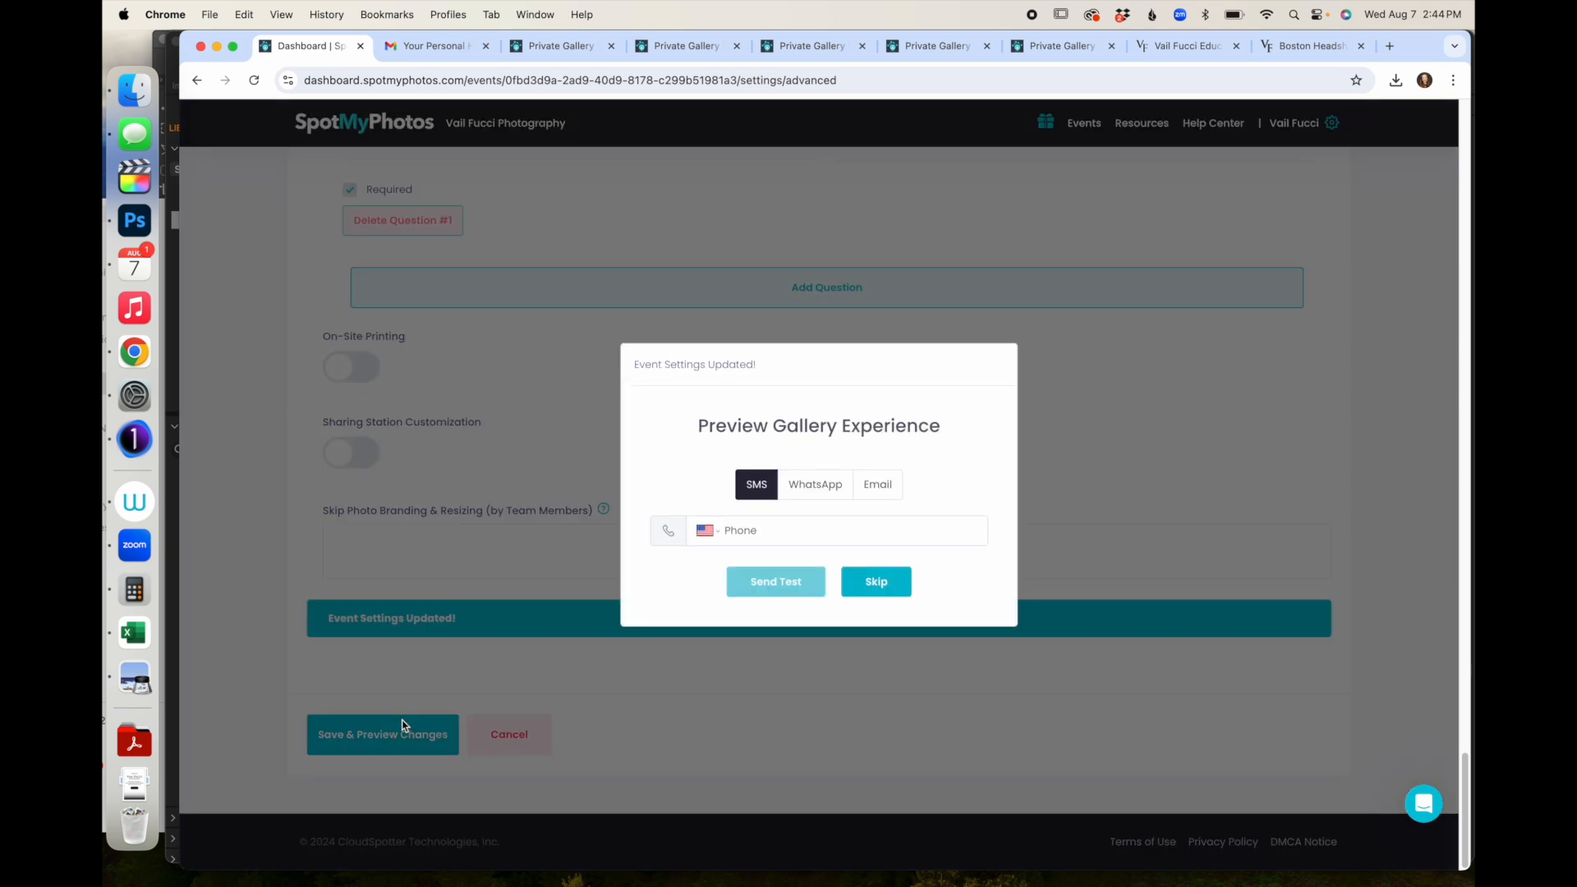
# - Skip the test gallery preview and return to the event dashboard
pyautogui.click(876, 581)
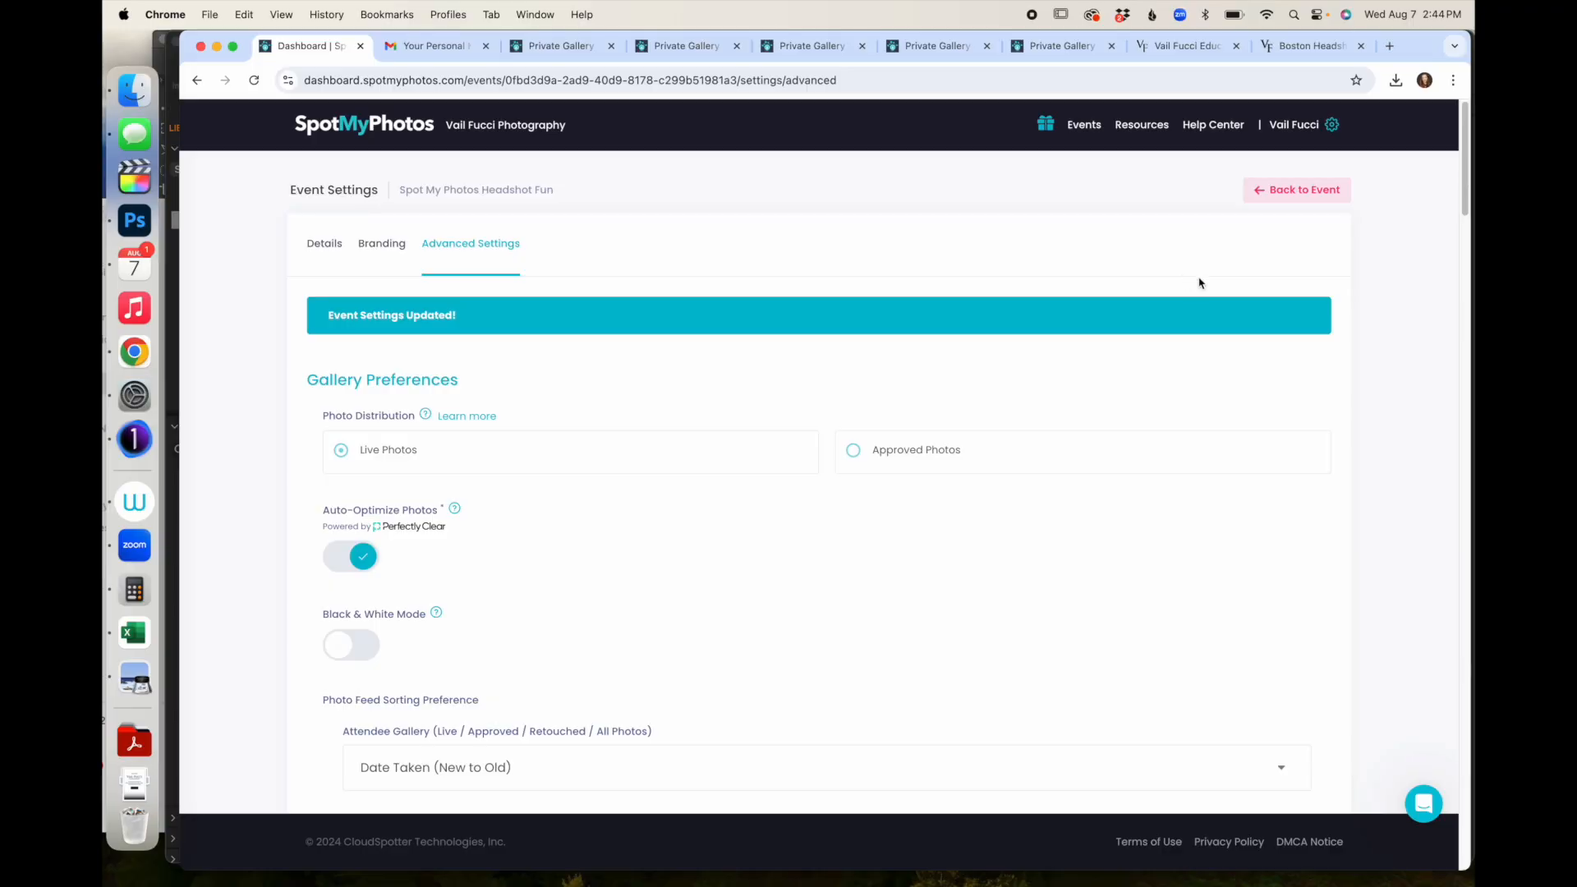
pyautogui.click(1294, 191)
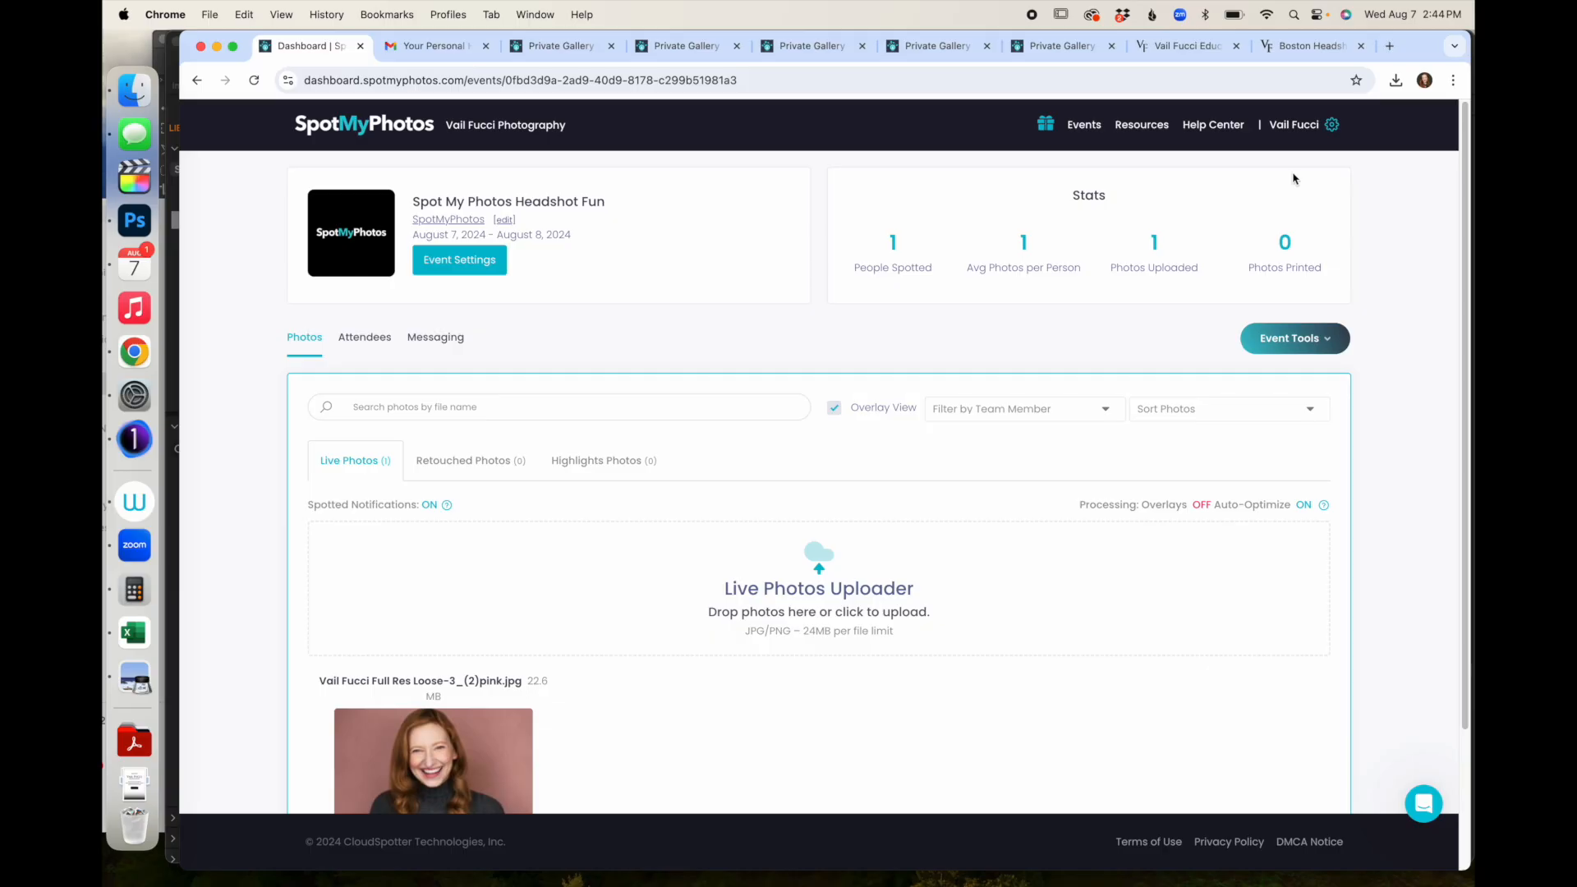
pyautogui.scroll(-2, 1051, 482)
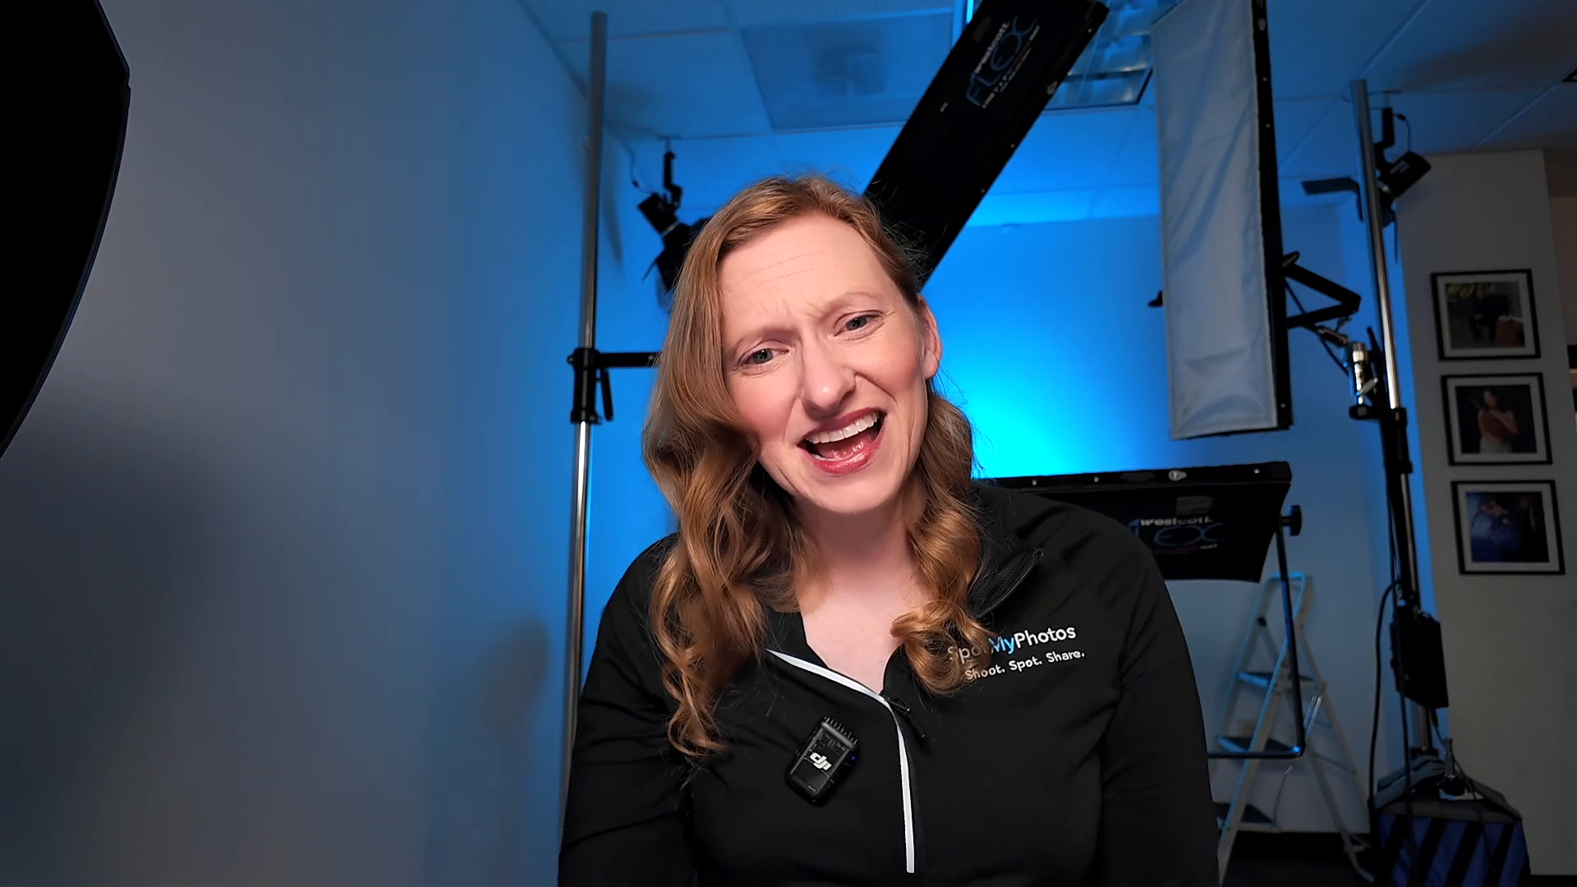